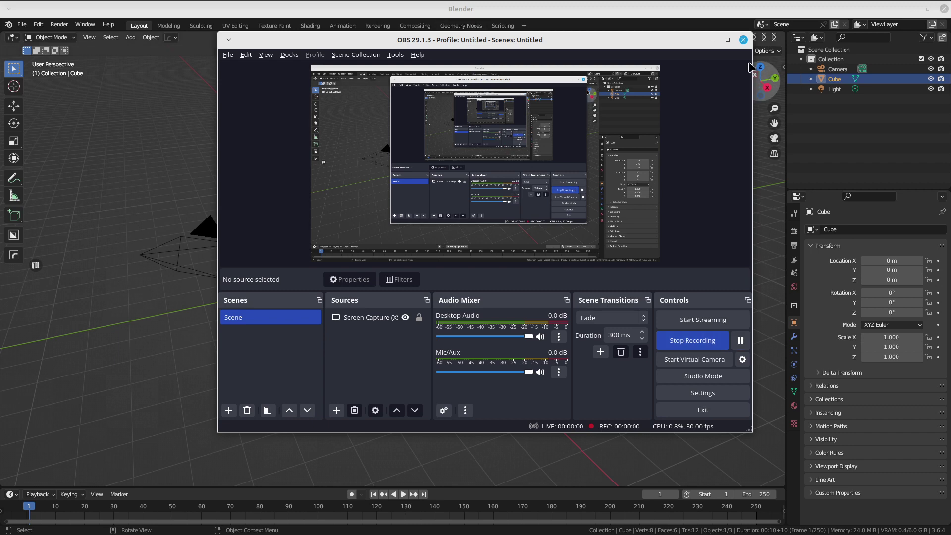
# Open the recent Audio-Technica-AT-2020.blend microphone project in Blender
pyautogui.click(737, 17)
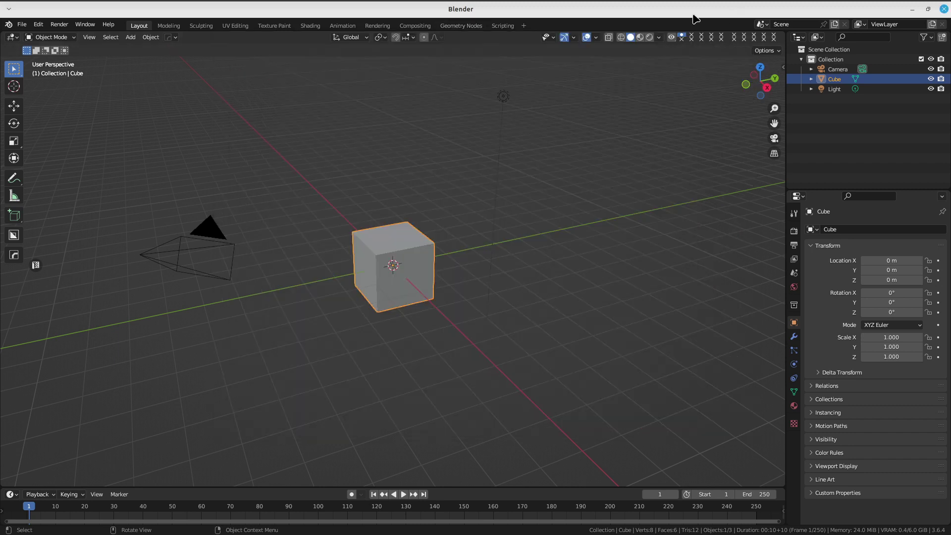
pyautogui.moveTo(422, 238)
pyautogui.mouseDown(button='middle')
pyautogui.moveTo(406, 289)
pyautogui.moveTo(512, 282)
pyautogui.moveTo(506, 309)
pyautogui.mouseUp(button='middle')
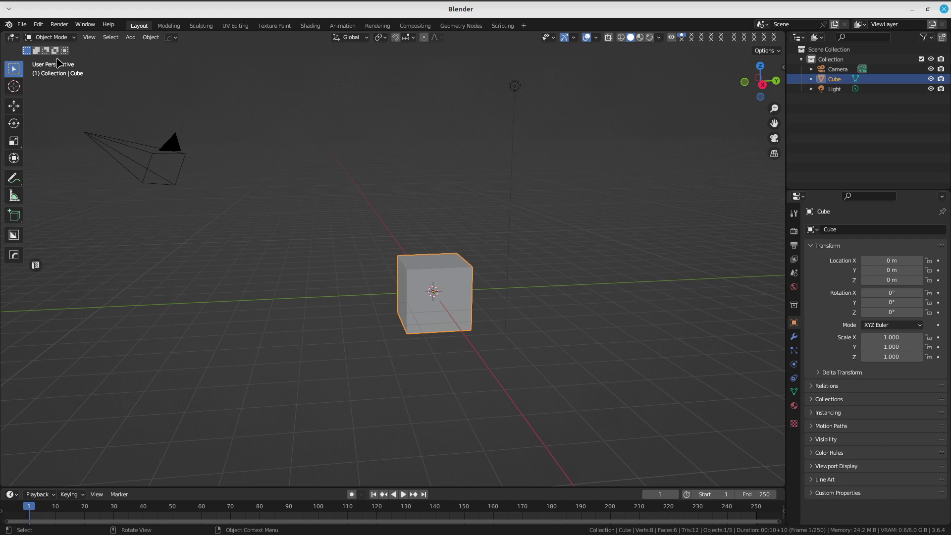
pyautogui.click(22, 24)
pyautogui.moveTo(46, 79)
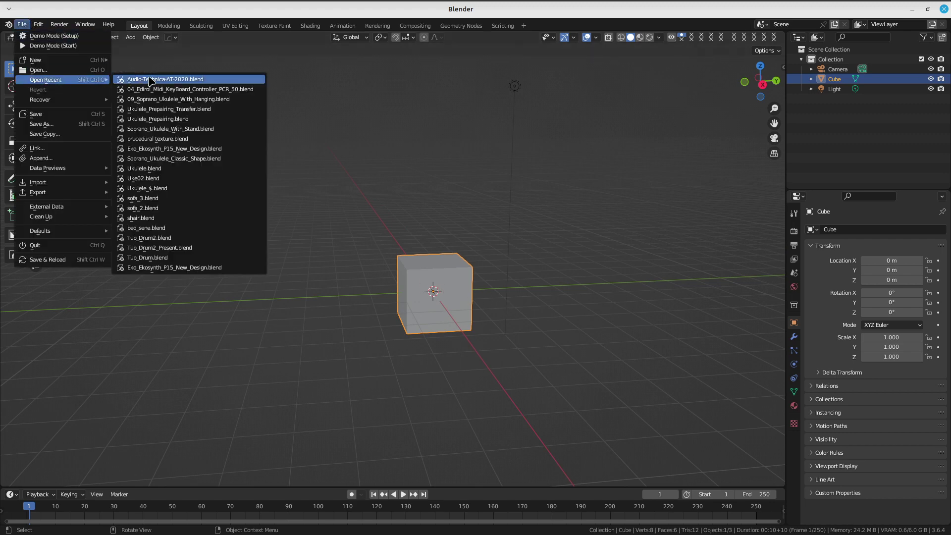
pyautogui.click(165, 80)
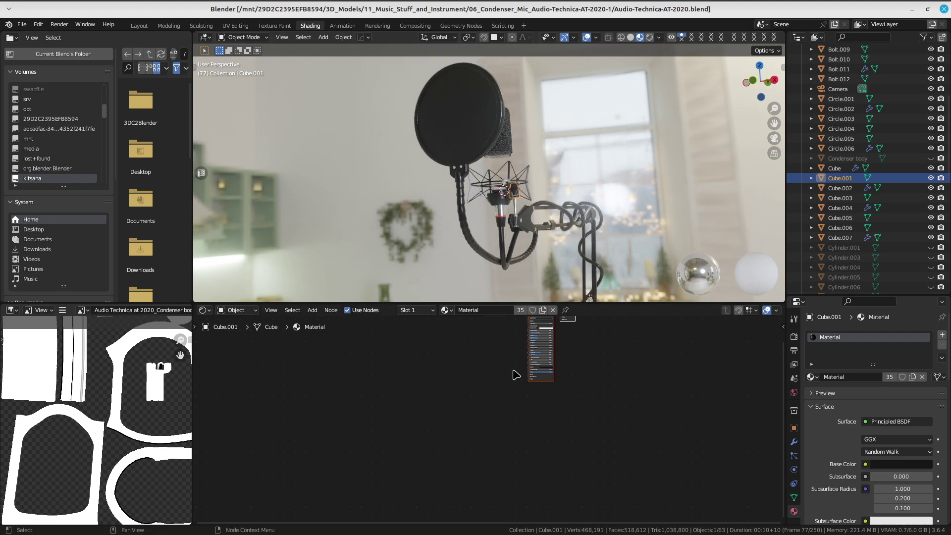
# Enable the extra visibility restriction toggles in the Outliner's filter options
pyautogui.keyDown('ctrl'); pyautogui.moveTo(516, 375); pyautogui.dragTo(526, 208, button='middle'); pyautogui.keyUp('ctrl')
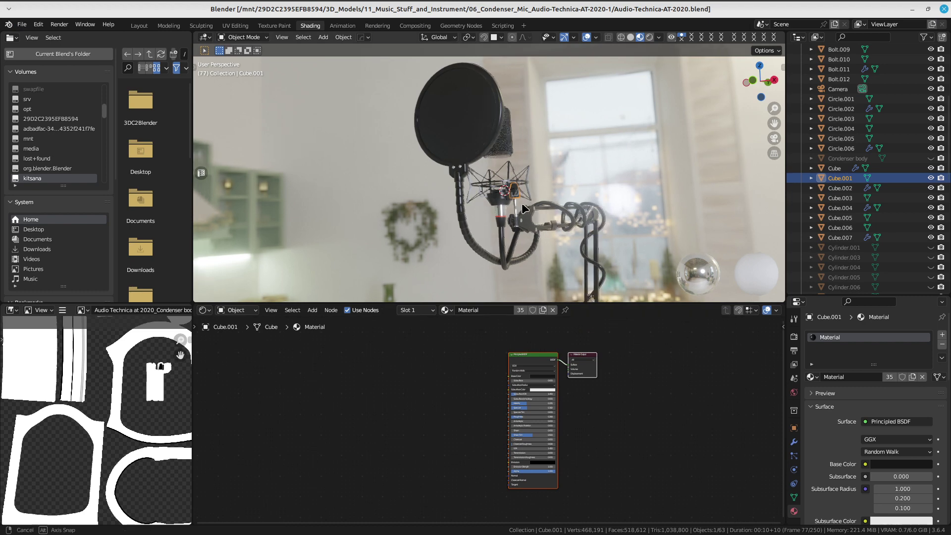
pyautogui.moveTo(525, 208)
pyautogui.mouseDown(button='middle')
pyautogui.moveTo(448, 209)
pyautogui.moveTo(531, 193)
pyautogui.mouseUp(button='middle')
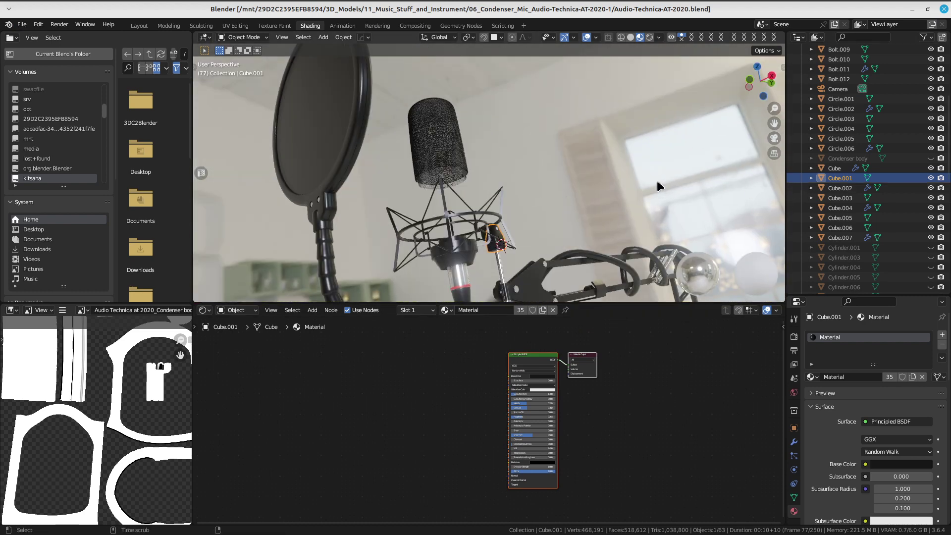
pyautogui.click(925, 38)
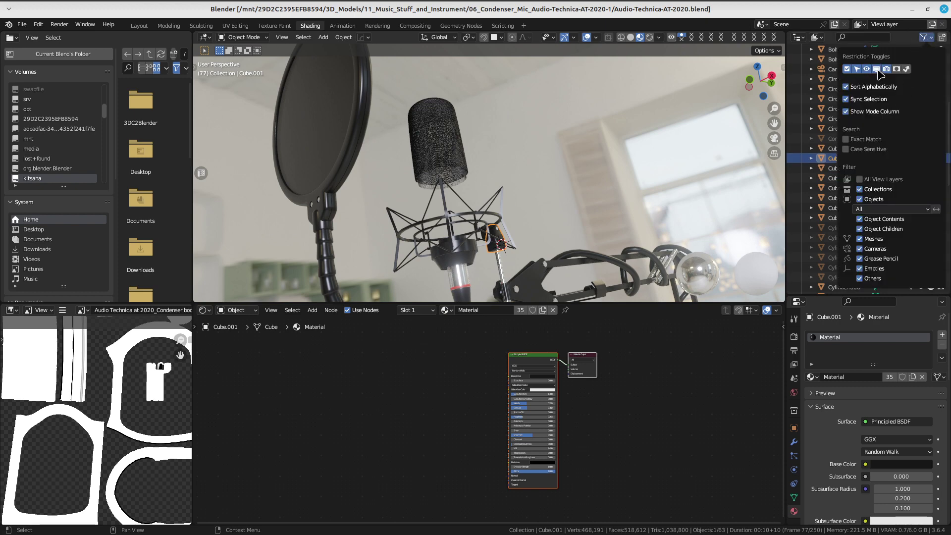
pyautogui.moveTo(590, 168)
pyautogui.mouseDown(button='middle')
pyautogui.moveTo(565, 151)
pyautogui.moveTo(573, 150)
pyautogui.moveTo(530, 162)
pyautogui.mouseUp(button='middle')
# Deselect everything and make the Condenser body visible in the Outliner
pyautogui.click(705, 134)
pyautogui.scroll(-3, 550, 148)
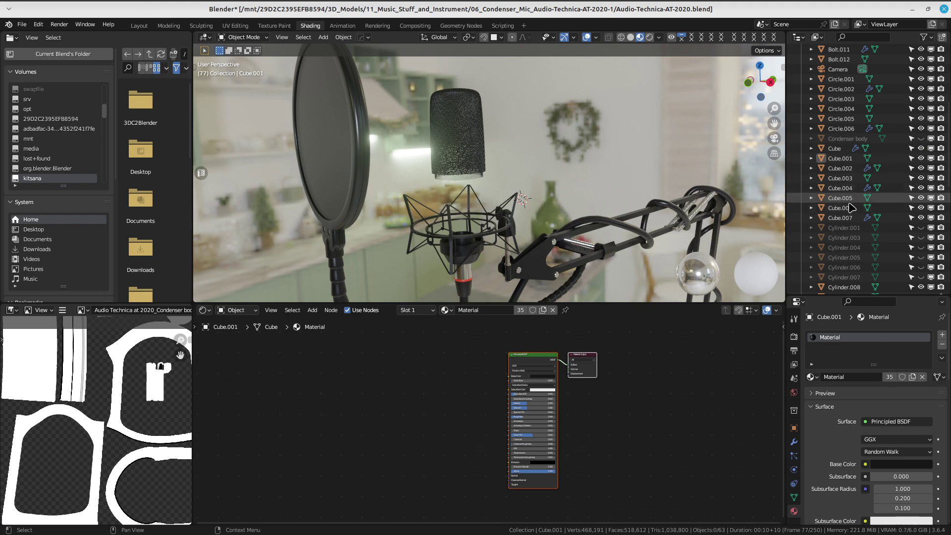
pyautogui.scroll(-2, 895, 240)
pyautogui.scroll(2, 892, 218)
pyautogui.scroll(2, 890, 188)
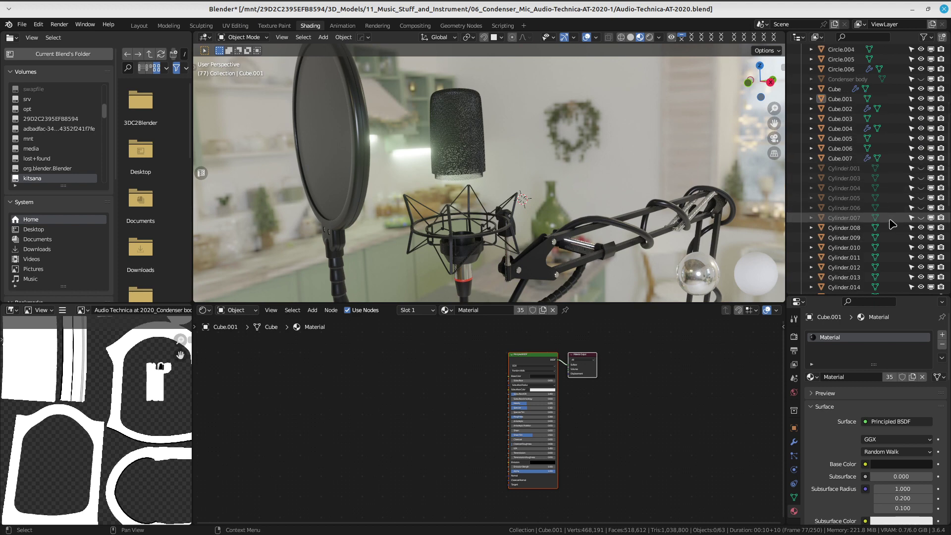
pyautogui.scroll(1, 887, 158)
pyautogui.scroll(1, 884, 133)
pyautogui.click(921, 238)
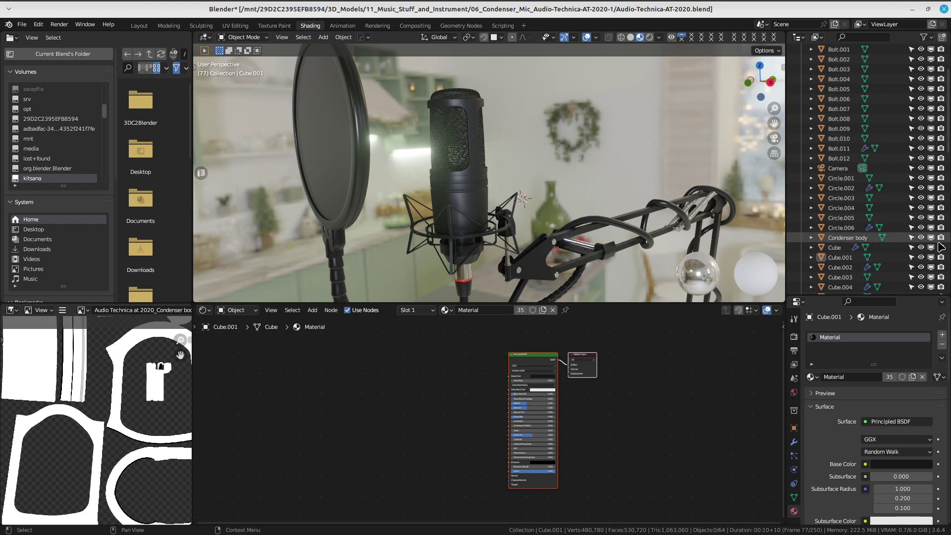
pyautogui.moveTo(574, 179); pyautogui.dragTo(552, 181, button='middle')
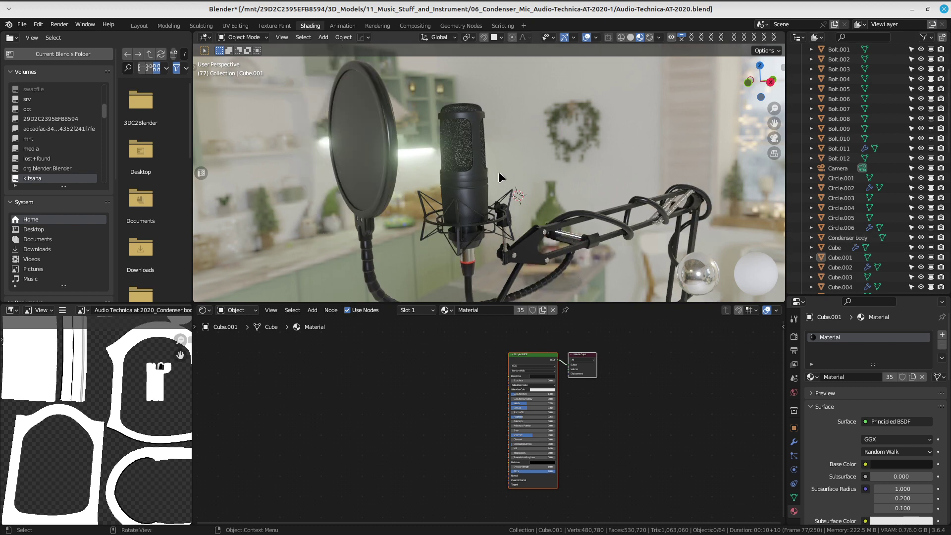
pyautogui.scroll(3, 498, 171)
pyautogui.scroll(-2, 881, 221)
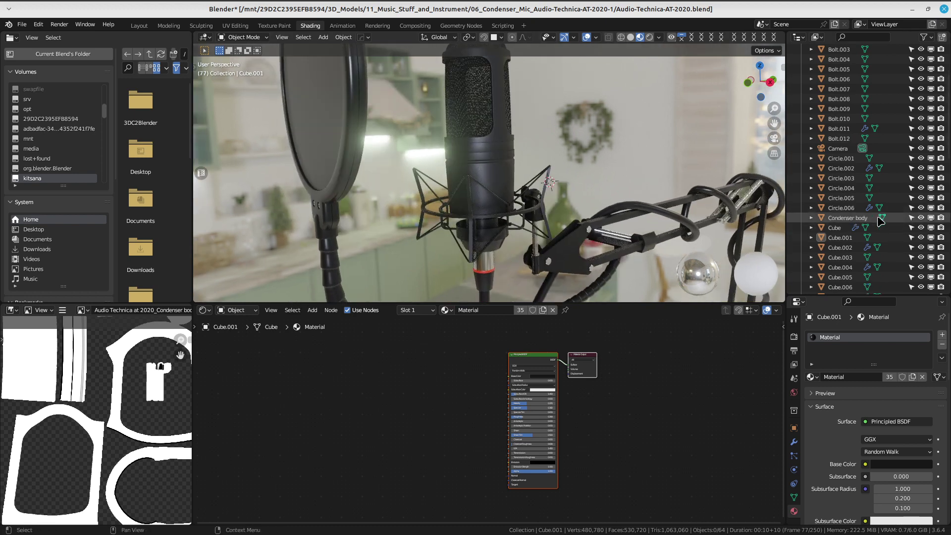
pyautogui.scroll(-5, 881, 220)
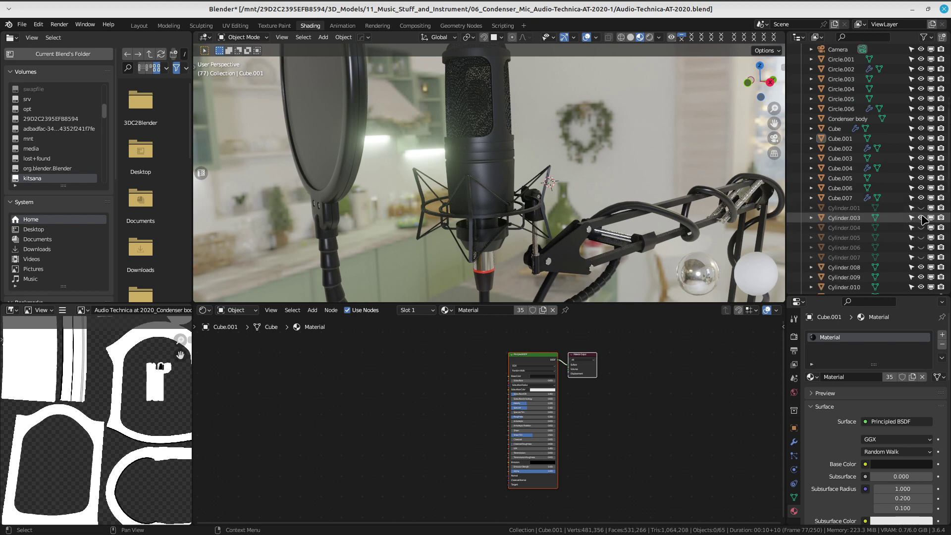
# Turn off viewport display of Cylinder.001 through Cylinder.007
pyautogui.moveTo(921, 208); pyautogui.dragTo(919, 265)
pyautogui.moveTo(921, 207); pyautogui.dragTo(925, 259)
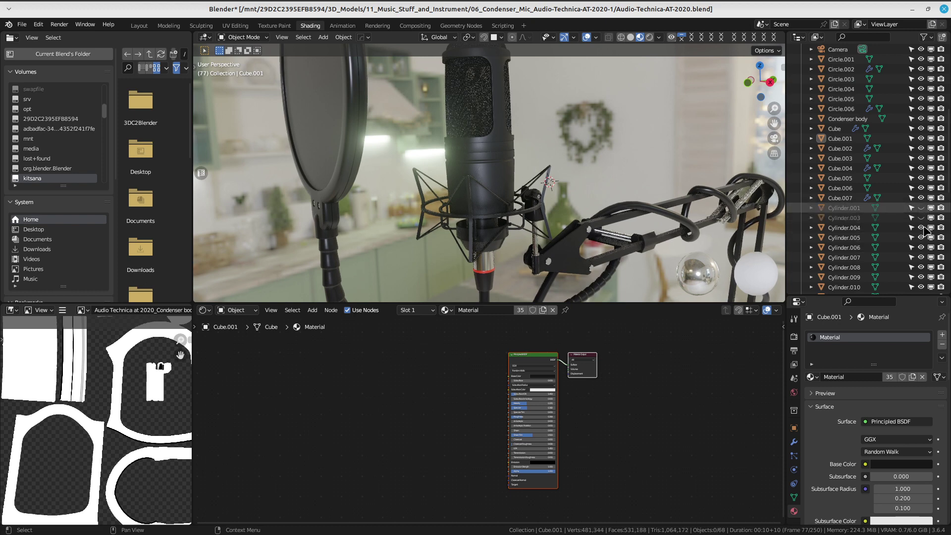
pyautogui.moveTo(931, 208); pyautogui.dragTo(932, 257)
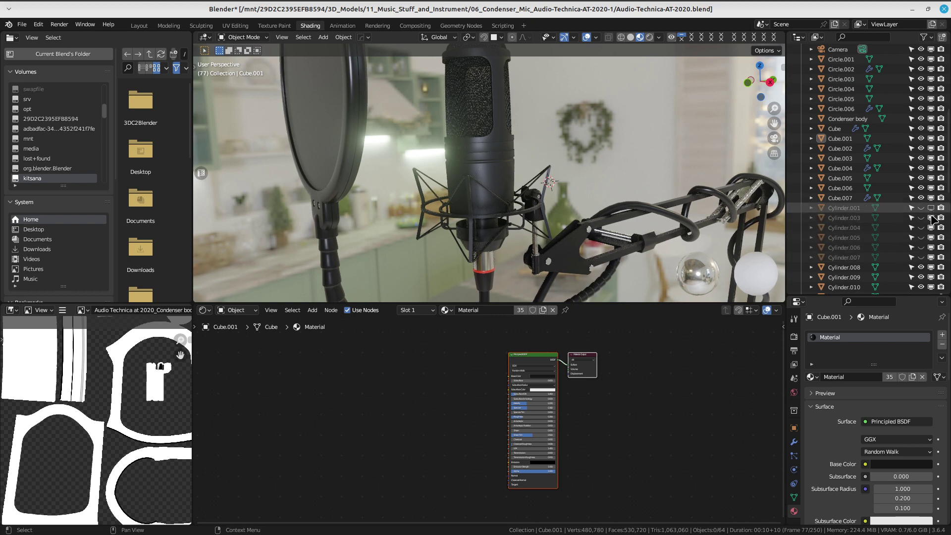
pyautogui.scroll(-2, 595, 208)
pyautogui.scroll(3, 538, 214)
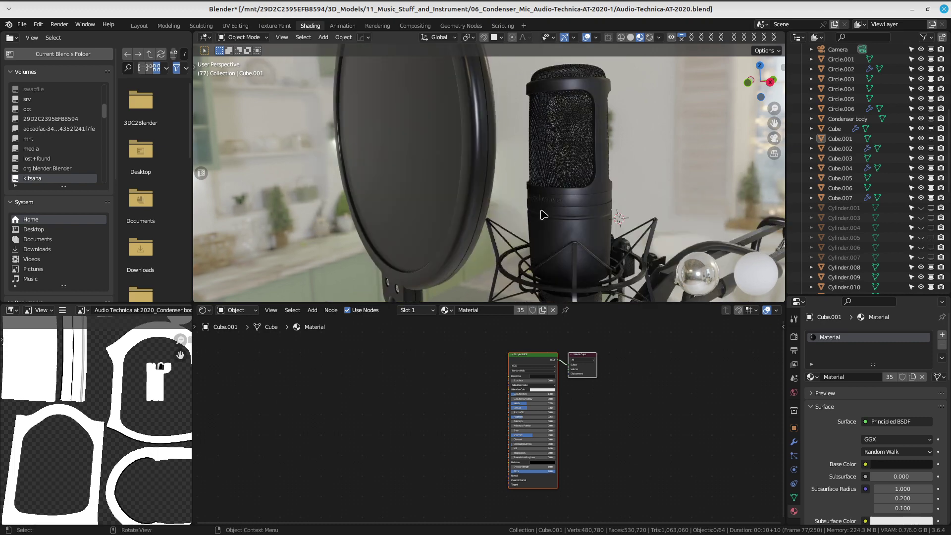
# Select the mic body to show the Condenser body material node tree
pyautogui.click(538, 215)
pyautogui.scroll(3, 531, 187)
pyautogui.scroll(3, 567, 187)
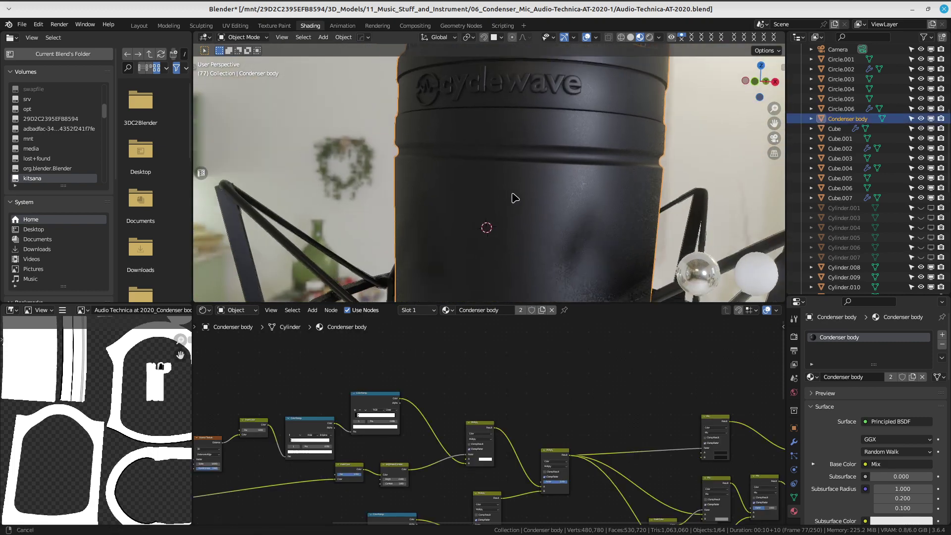
pyautogui.moveTo(566, 186)
pyautogui.mouseDown(button='middle')
pyautogui.moveTo(540, 198)
pyautogui.moveTo(586, 192)
pyautogui.moveTo(618, 140)
pyautogui.mouseUp(button='middle')
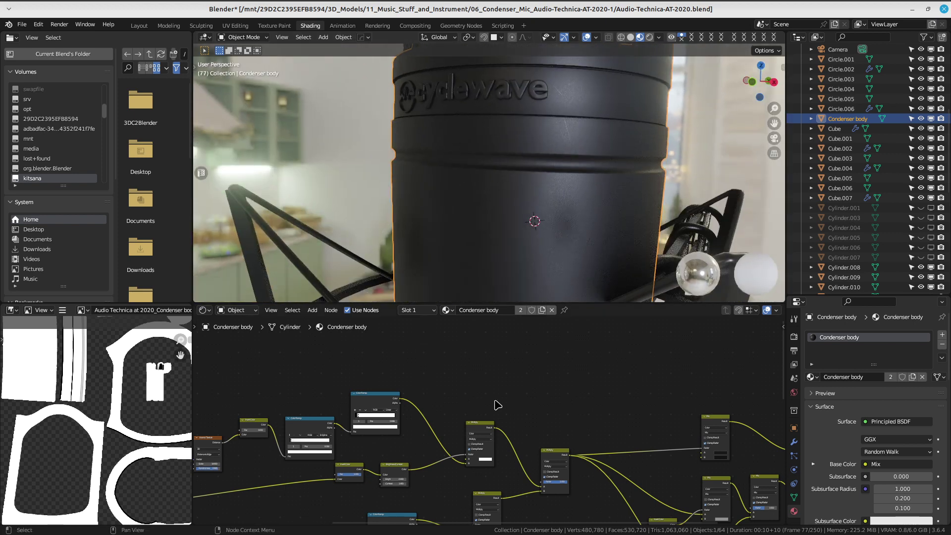
pyautogui.scroll(-2, 498, 405)
pyautogui.scroll(-2, 515, 406)
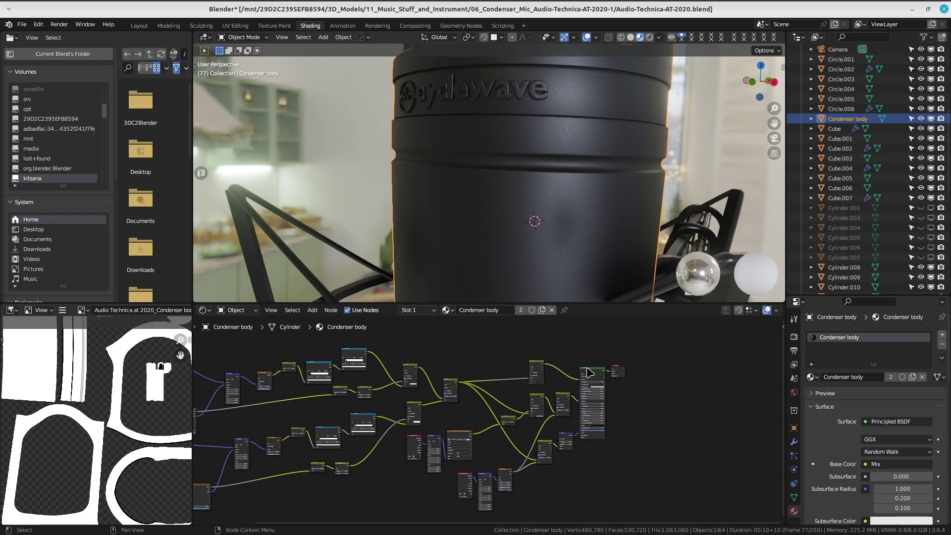
pyautogui.moveTo(477, 247)
pyautogui.mouseDown(button='middle')
pyautogui.moveTo(609, 197)
pyautogui.moveTo(597, 210)
pyautogui.moveTo(570, 183)
pyautogui.mouseUp(button='middle')
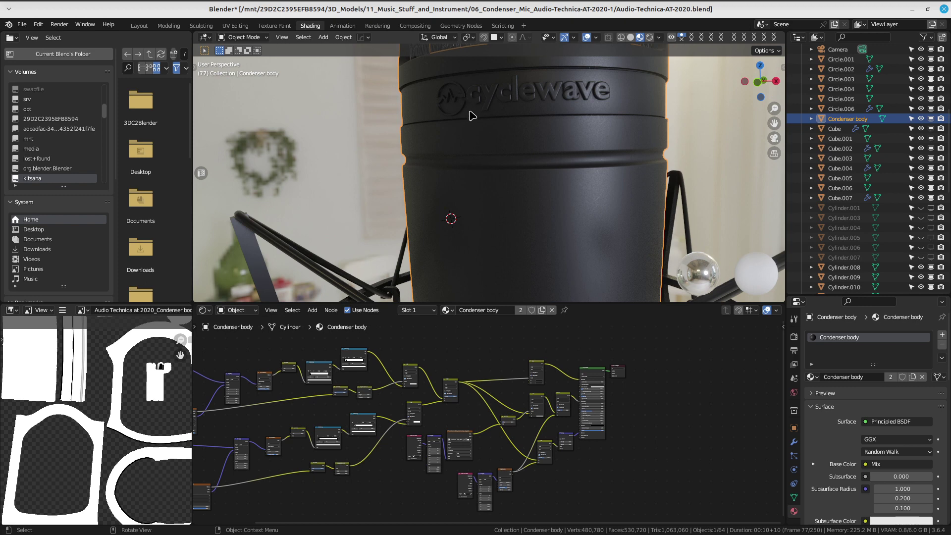
# Launch Inkscape from the application launcher and start a blank New document 1
pyautogui.click(8, 8)
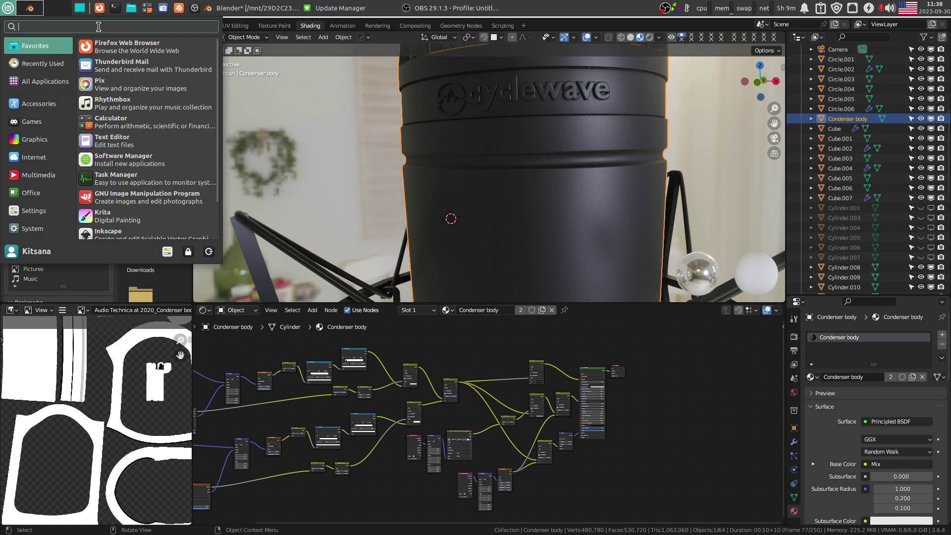
pyautogui.write('in')
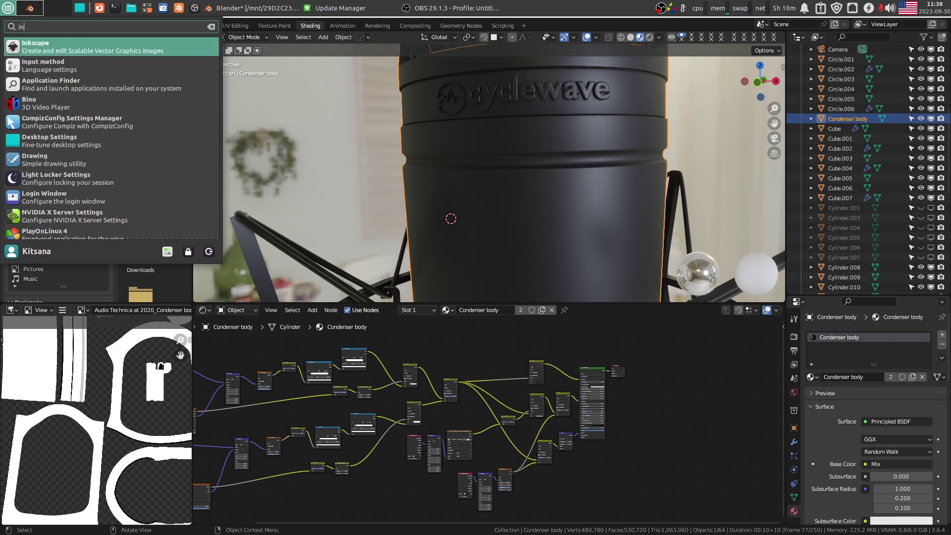
pyautogui.click(100, 46)
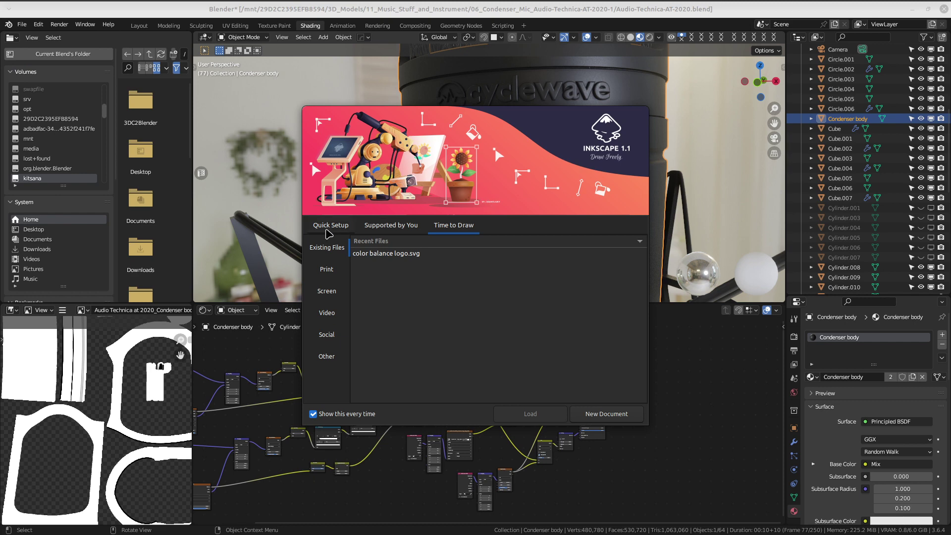
pyautogui.click(585, 413)
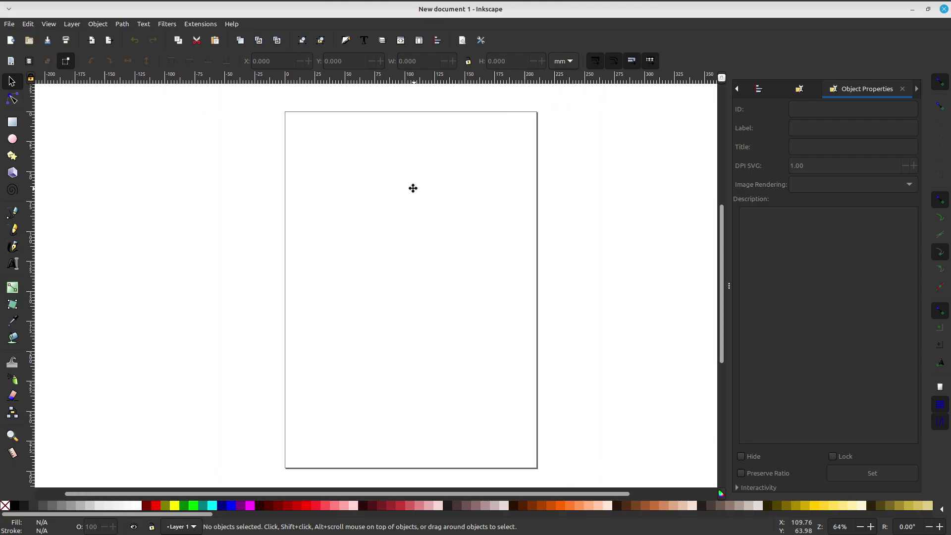
# Draw a rough closed notched outline with the Bezier tool
pyautogui.keyDown('ctrl'); pyautogui.scroll(2, 406, 197); pyautogui.keyUp('ctrl')
pyautogui.keyDown('ctrl'); pyautogui.scroll(-2, 388, 186); pyautogui.keyUp('ctrl')
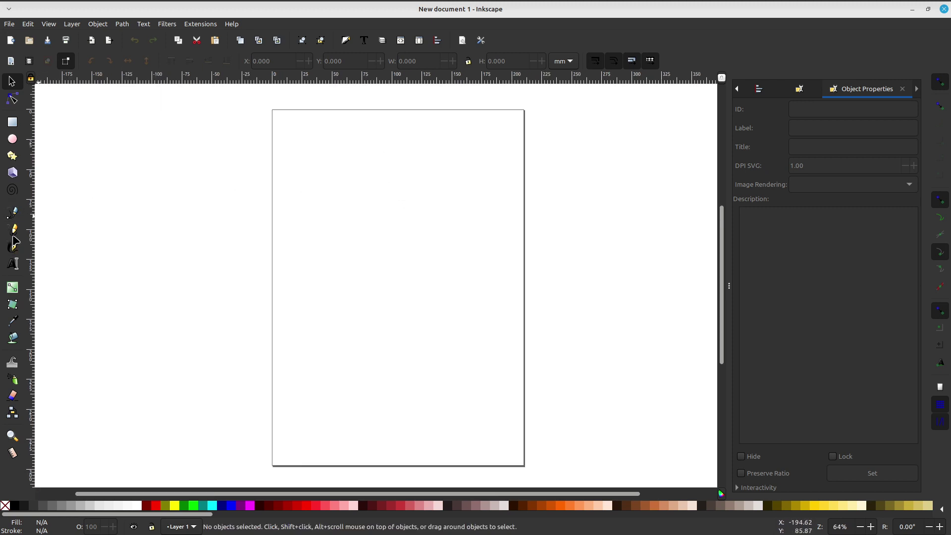
pyautogui.click(13, 216)
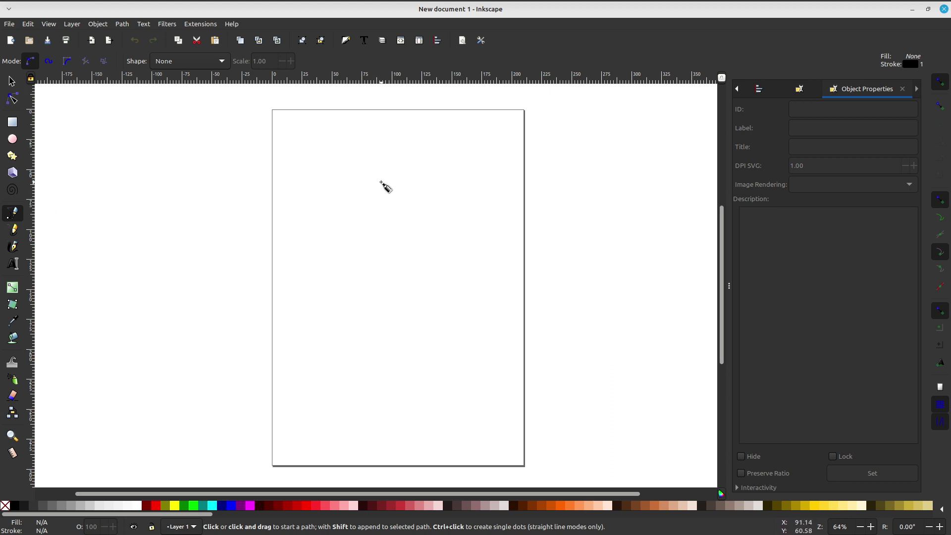
pyautogui.moveTo(375, 184); pyautogui.dragTo(420, 186)
pyautogui.moveTo(424, 234); pyautogui.dragTo(408, 271)
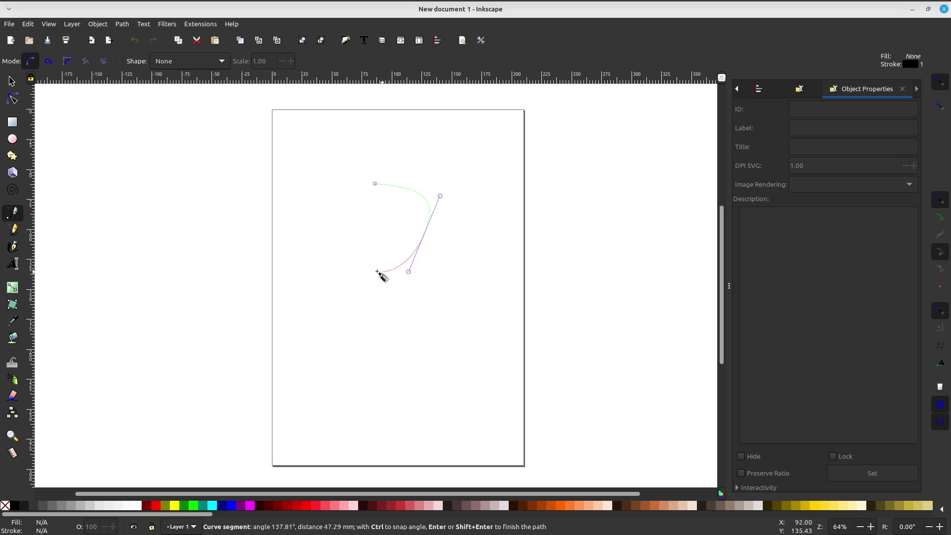
pyautogui.moveTo(378, 238); pyautogui.dragTo(338, 252)
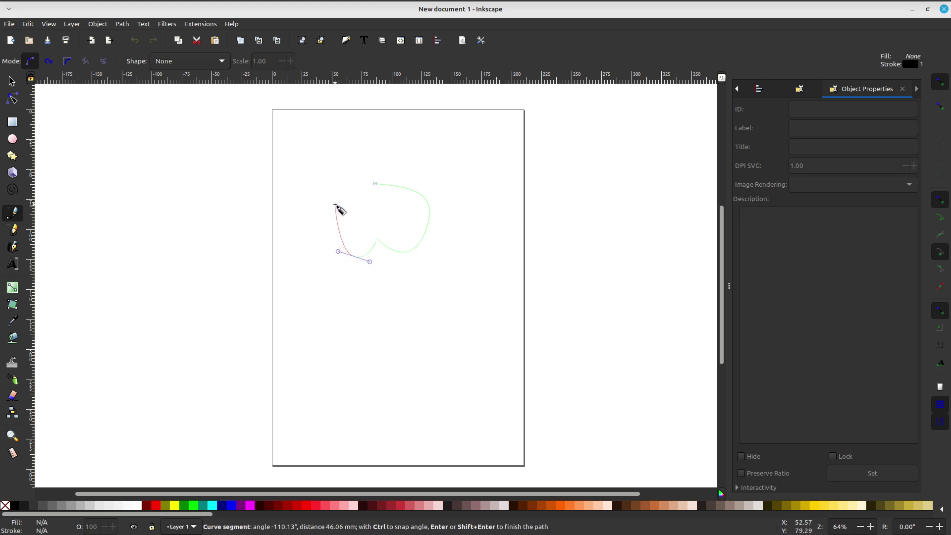
pyautogui.moveTo(338, 204); pyautogui.dragTo(349, 197)
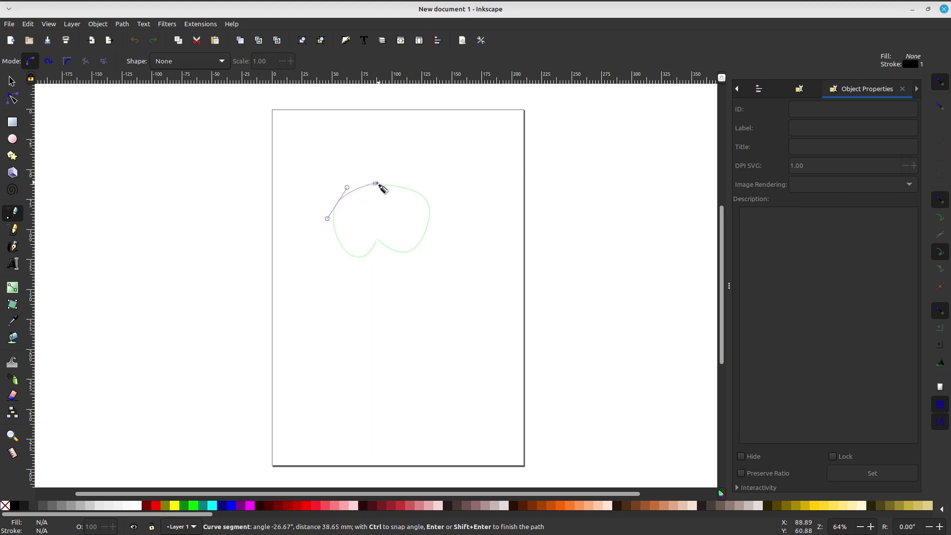
pyautogui.click(375, 184)
# Recentre the canvas and undo the drawn outline
pyautogui.keyDown('ctrl'); pyautogui.scroll(4, 382, 211); pyautogui.keyUp('ctrl')
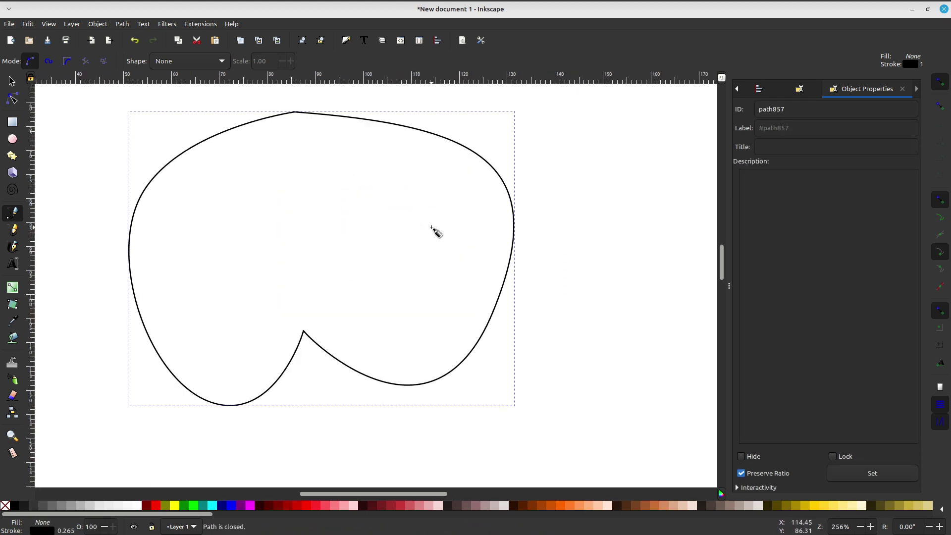
pyautogui.scroll(-3, 379, 214)
pyautogui.keyDown('ctrl'); pyautogui.scroll(-2, 396, 233); pyautogui.keyUp('ctrl')
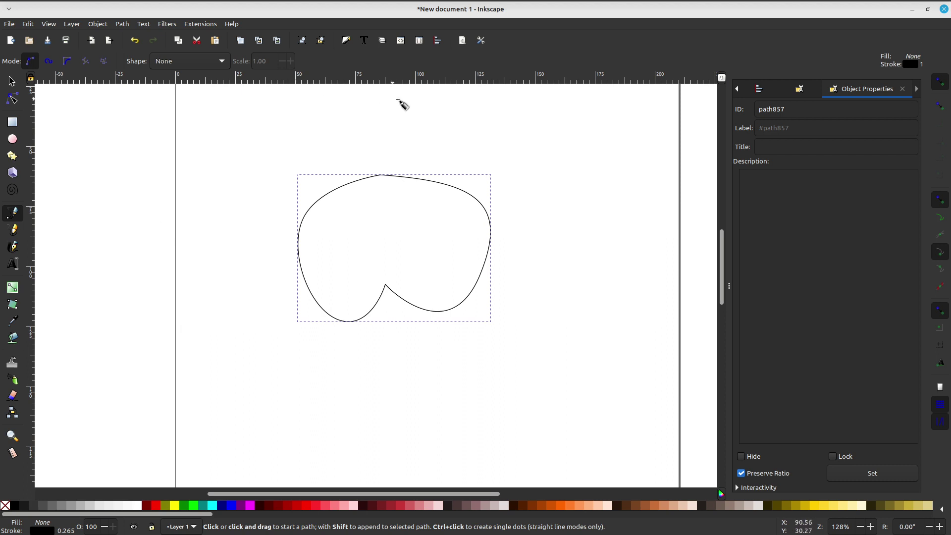
pyautogui.hscroll(2, 401, 104)
pyautogui.moveTo(342, 207); pyautogui.dragTo(352, 193, button='middle')
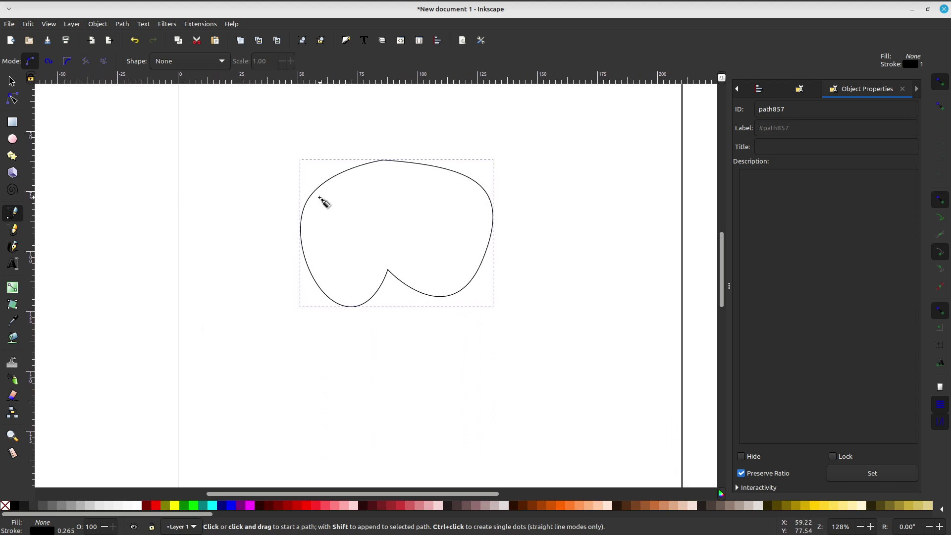
pyautogui.hotkey('ctrl', 'z')
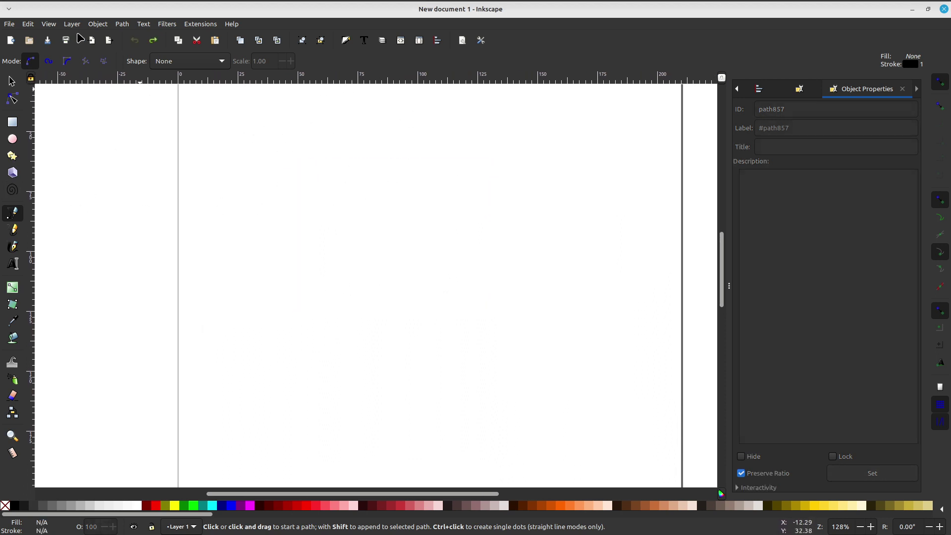
# Turn on the page grid from the View menu
pyautogui.click(52, 25)
pyautogui.moveTo(69, 71)
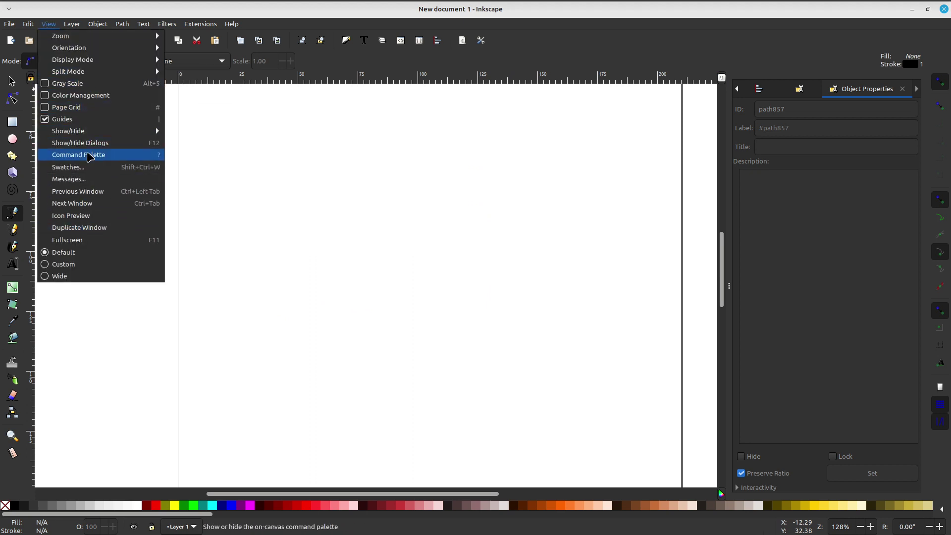
pyautogui.click(102, 107)
pyautogui.hscroll(1, 412, 185)
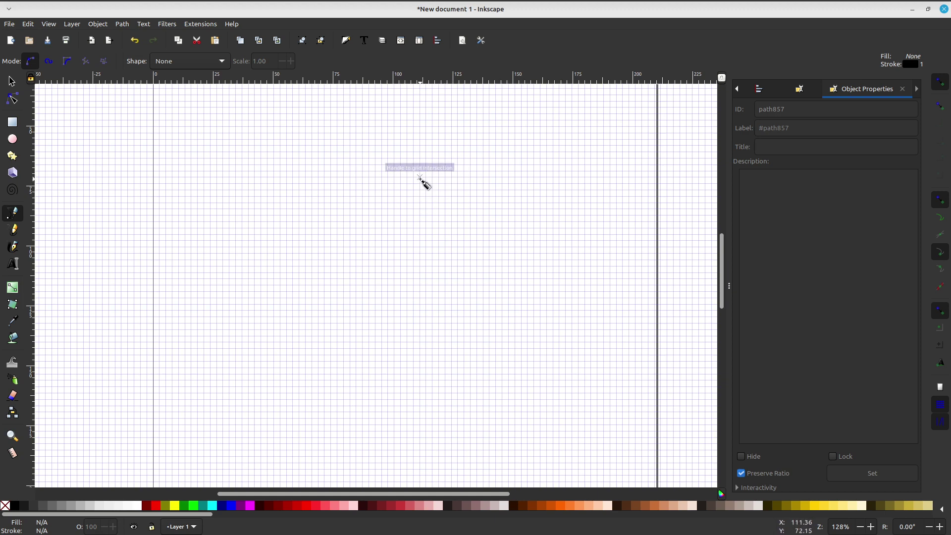
# Draw a closed curved Bezier outline with a notch point at the bottom centre
pyautogui.moveTo(421, 177); pyautogui.dragTo(495, 177)
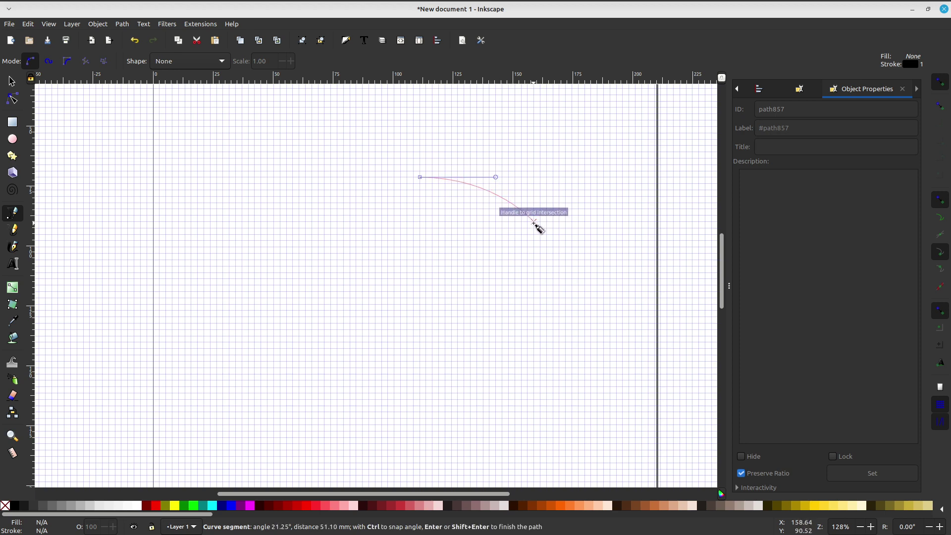
pyautogui.moveTo(534, 247); pyautogui.dragTo(534, 298)
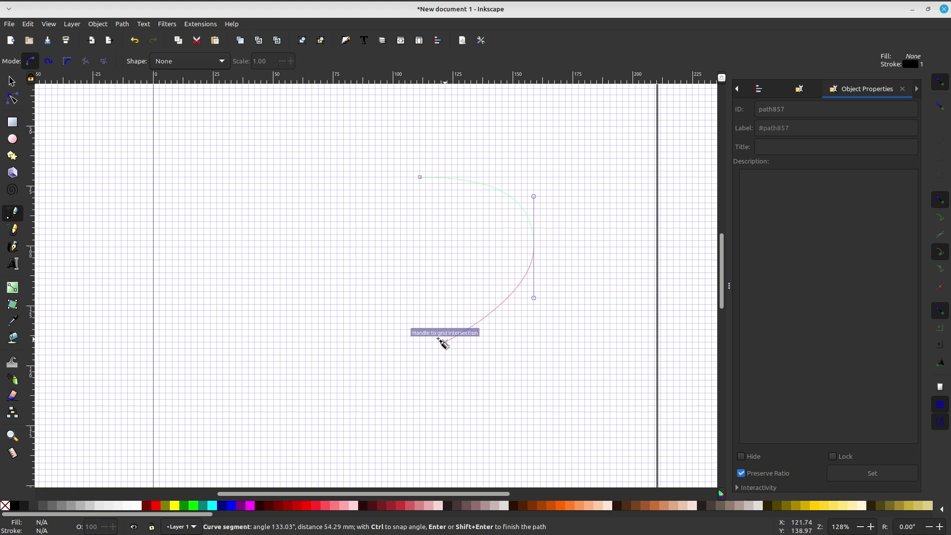
pyautogui.moveTo(484, 342)
pyautogui.mouseDown()
pyautogui.moveTo(436, 340)
pyautogui.moveTo(478, 343)
pyautogui.moveTo(464, 342)
pyautogui.mouseUp()
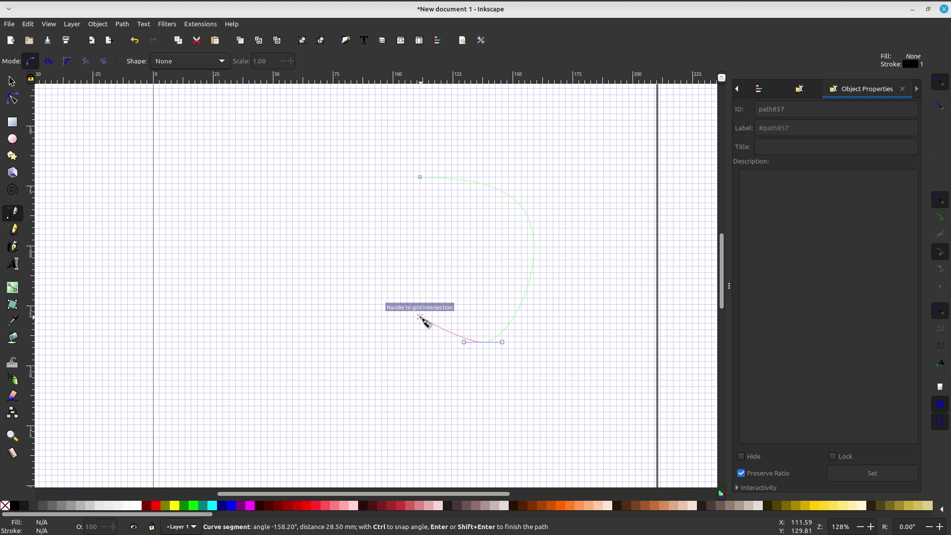
pyautogui.click(420, 317)
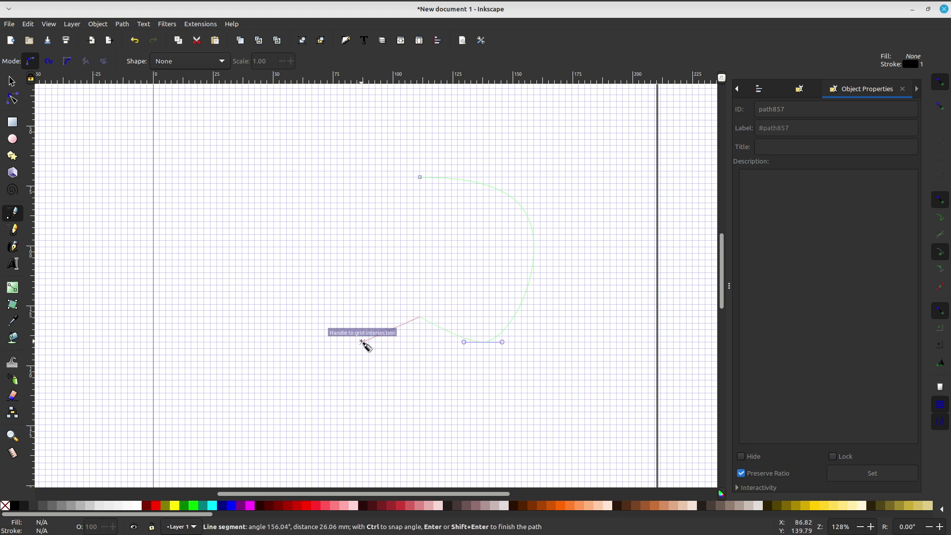
pyautogui.moveTo(376, 342); pyautogui.dragTo(344, 342)
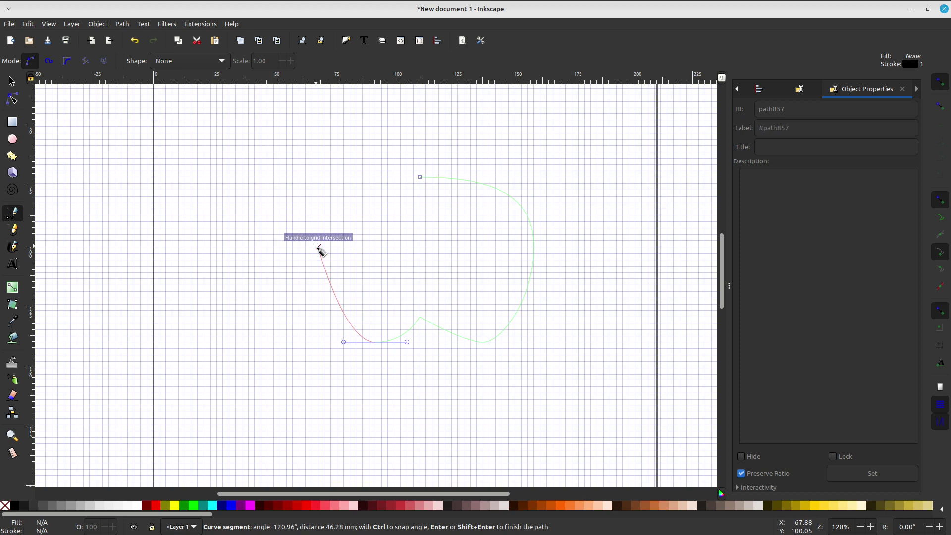
pyautogui.moveTo(317, 247); pyautogui.dragTo(324, 215)
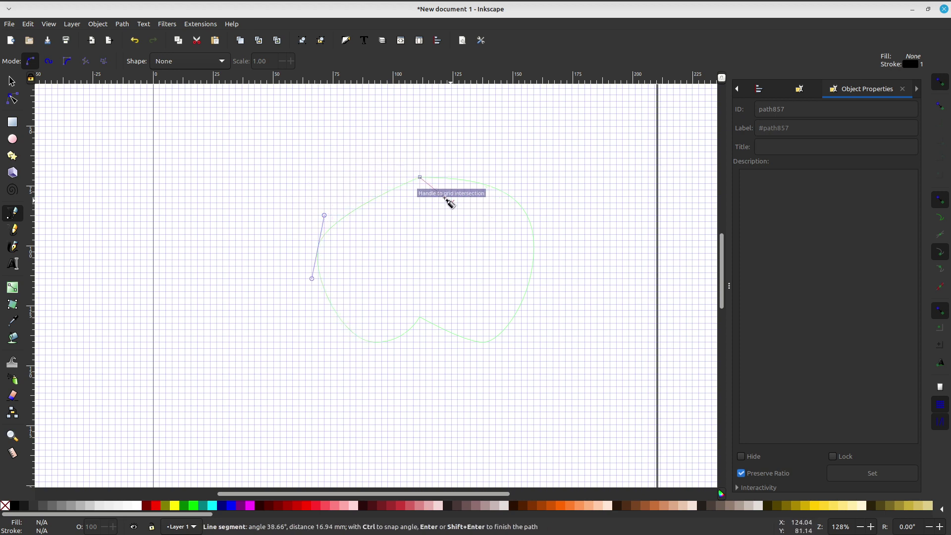
pyautogui.click(420, 177)
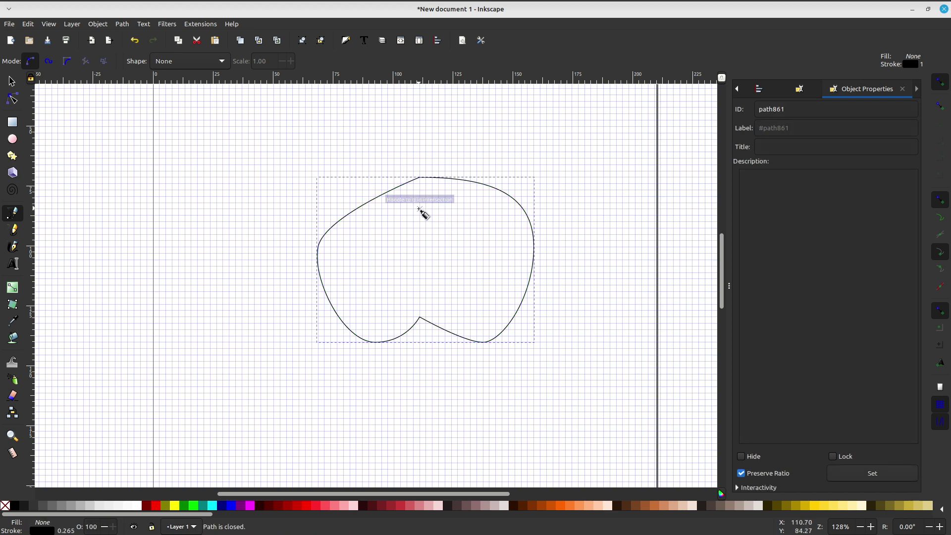
pyautogui.keyDown('ctrl'); pyautogui.scroll(2, 420, 210); pyautogui.keyUp('ctrl')
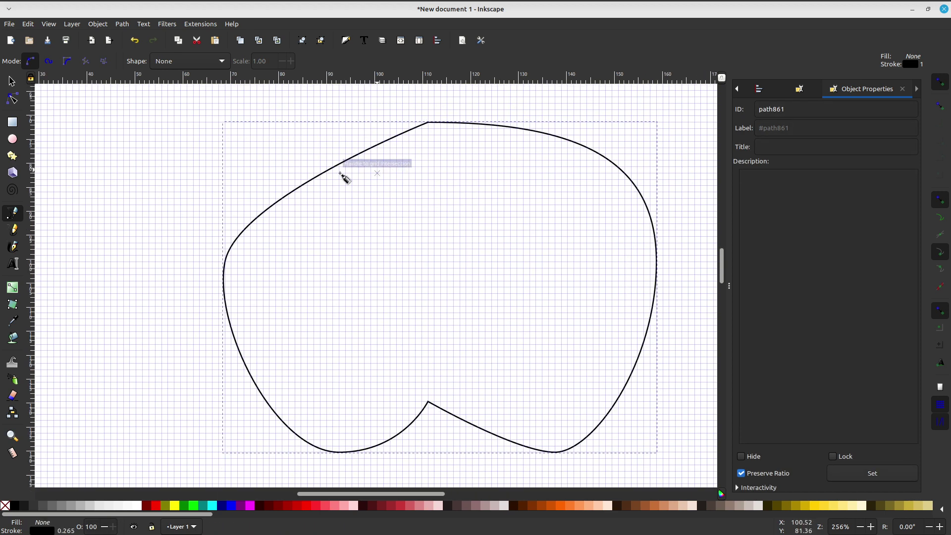
# Make the outline's top node symmetric and widen its curve handles
pyautogui.click(14, 99)
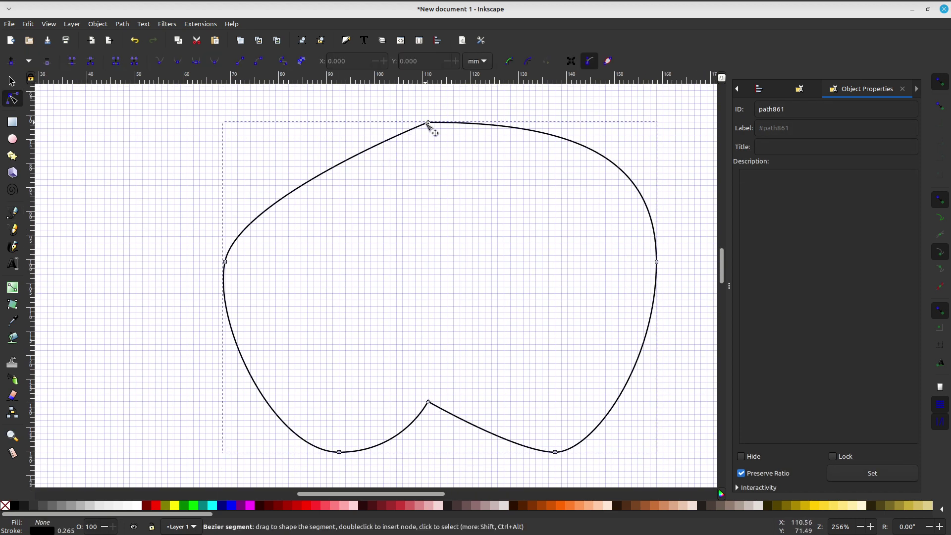
pyautogui.click(430, 123)
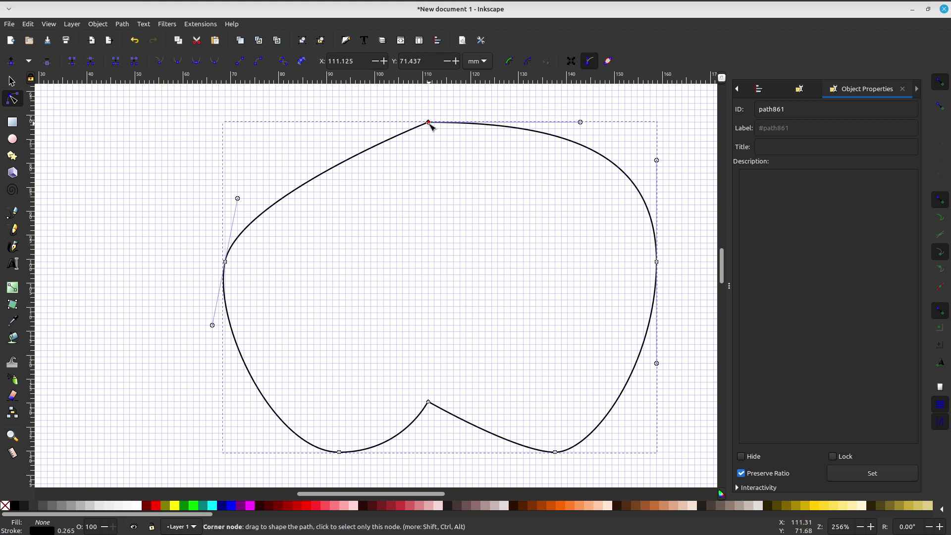
pyautogui.moveTo(431, 128)
pyautogui.mouseDown()
pyautogui.moveTo(415, 129)
pyautogui.moveTo(431, 128)
pyautogui.mouseUp()
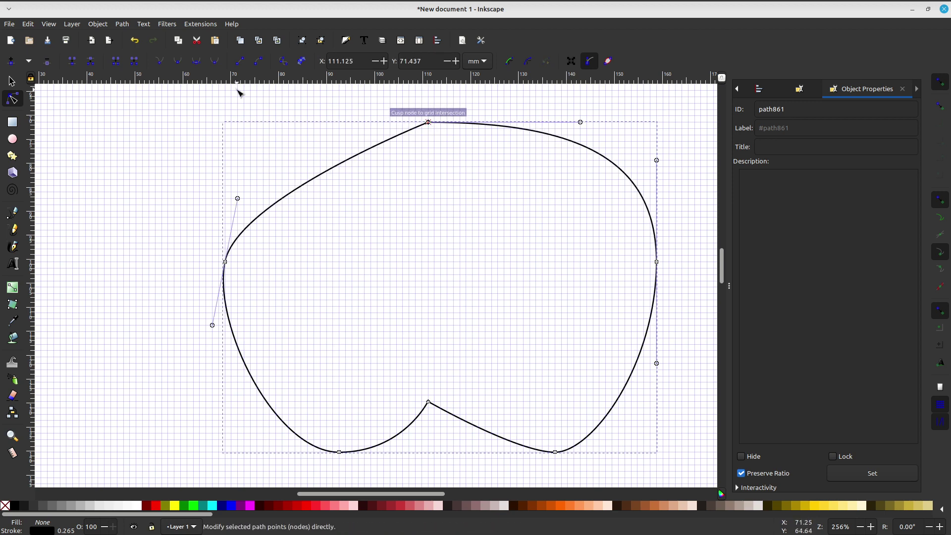
pyautogui.click(196, 62)
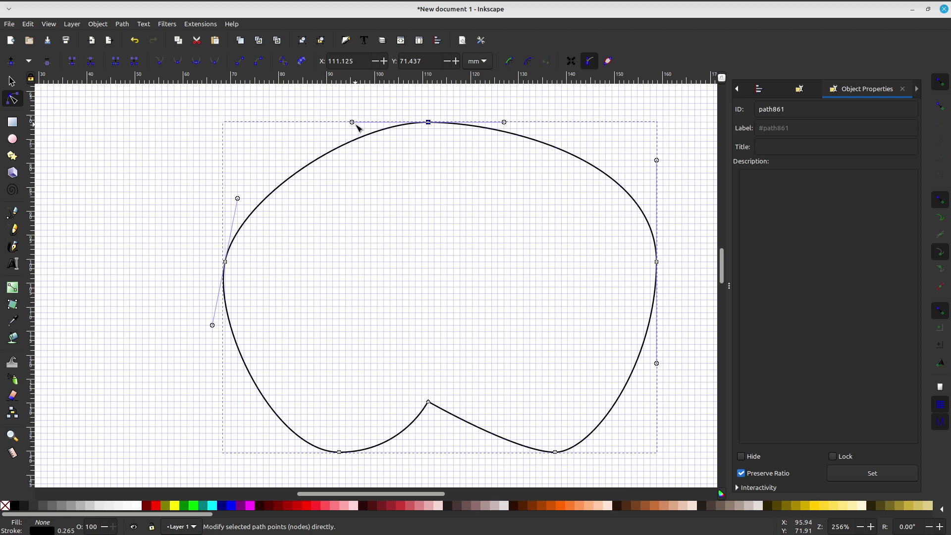
pyautogui.moveTo(353, 123); pyautogui.dragTo(300, 127)
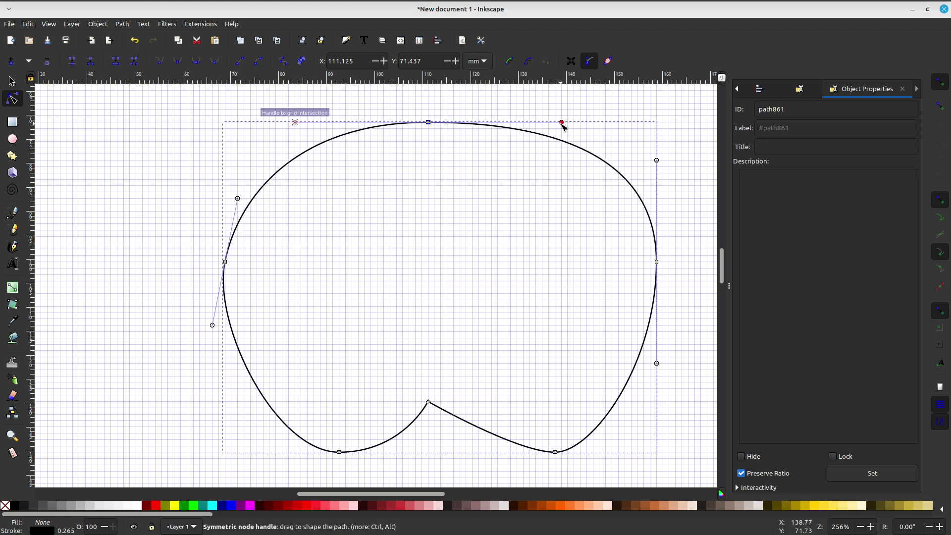
pyautogui.moveTo(562, 122); pyautogui.dragTo(574, 122)
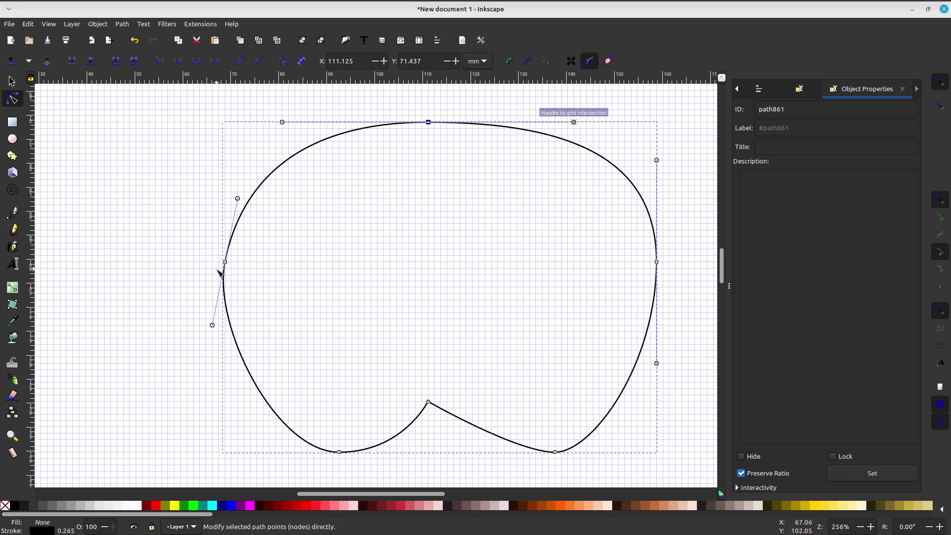
# Lengthen the left node's upper handle and nudge the left node slightly
pyautogui.moveTo(238, 198); pyautogui.dragTo(230, 182)
pyautogui.keyDown('ctrl'); pyautogui.scroll(1, 254, 262); pyautogui.keyUp('ctrl')
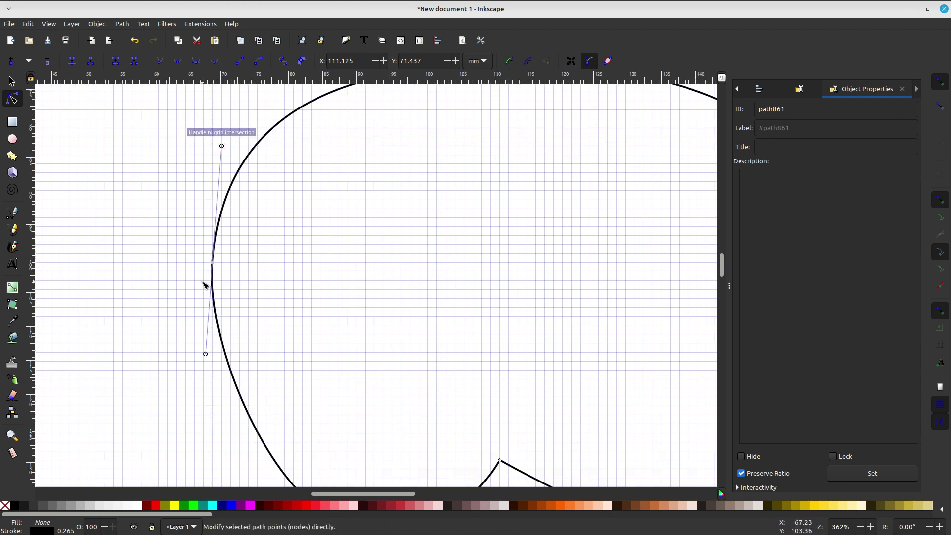
pyautogui.scroll(-2, 244, 260)
pyautogui.keyDown('ctrl'); pyautogui.scroll(-2, 319, 208); pyautogui.keyUp('ctrl')
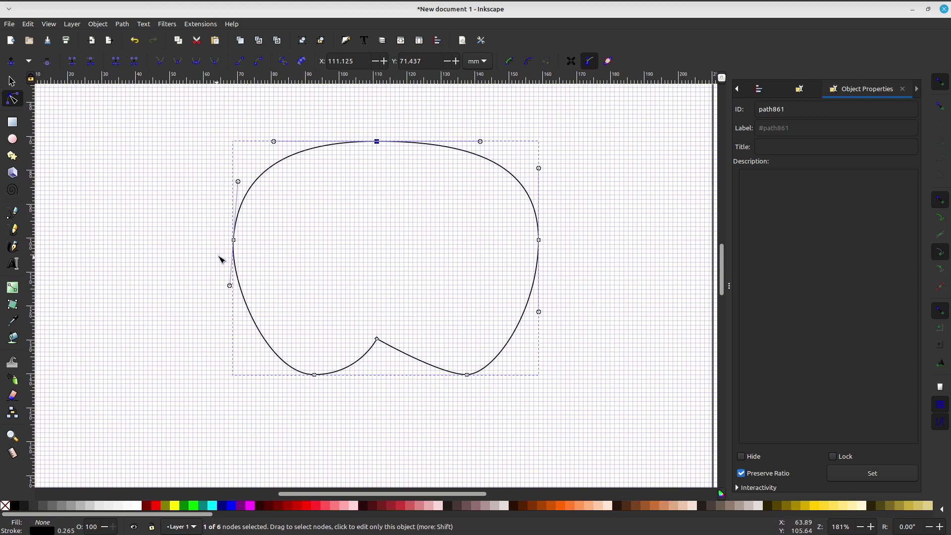
pyautogui.keyDown('ctrl'); pyautogui.scroll(2, 238, 248); pyautogui.keyUp('ctrl')
pyautogui.hscroll(1, 220, 252)
pyautogui.keyDown('ctrl'); pyautogui.scroll(-2, 219, 253); pyautogui.keyUp('ctrl')
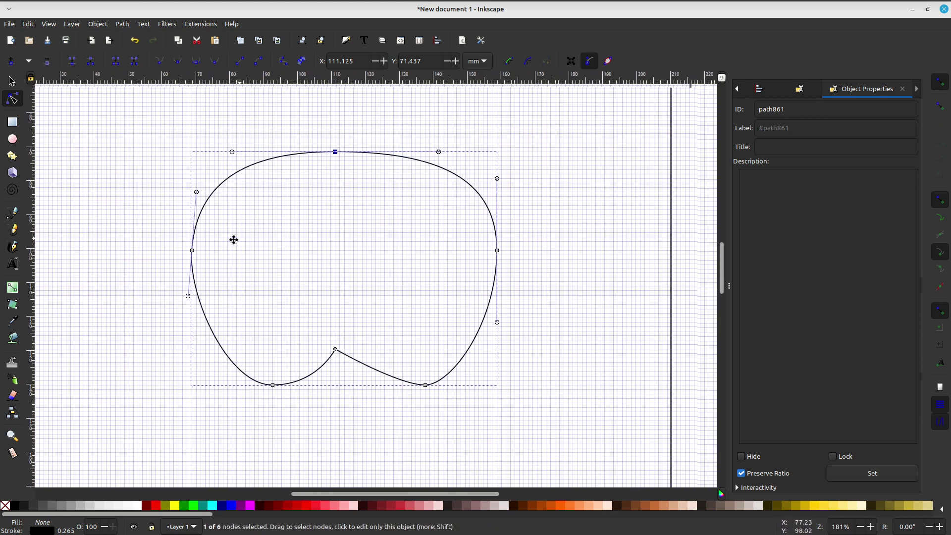
pyautogui.hscroll(1, 233, 238)
pyautogui.moveTo(176, 256); pyautogui.dragTo(176, 260)
pyautogui.hscroll(-2, 289, 249)
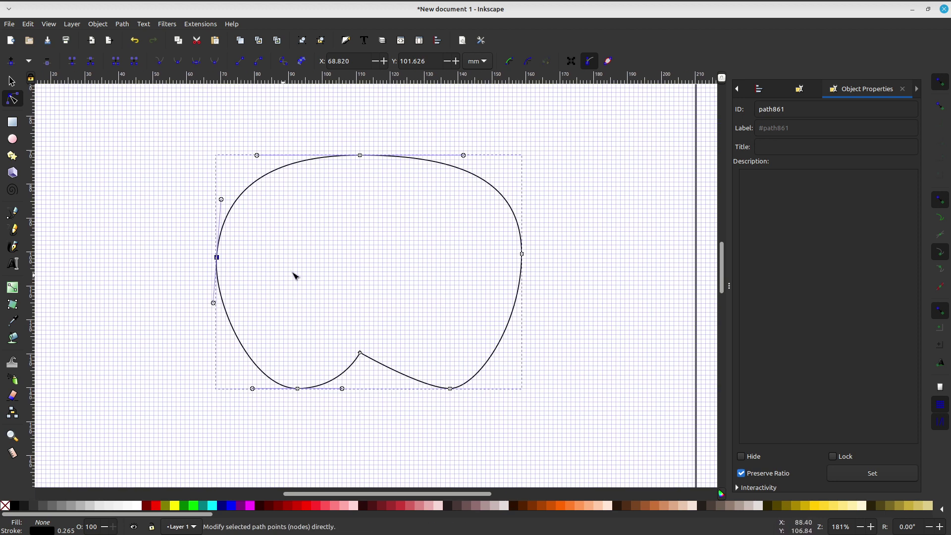
pyautogui.scroll(-1, 322, 247)
pyautogui.hscroll(1, 342, 238)
pyautogui.scroll(-1, 354, 213)
pyautogui.hscroll(-1, 357, 203)
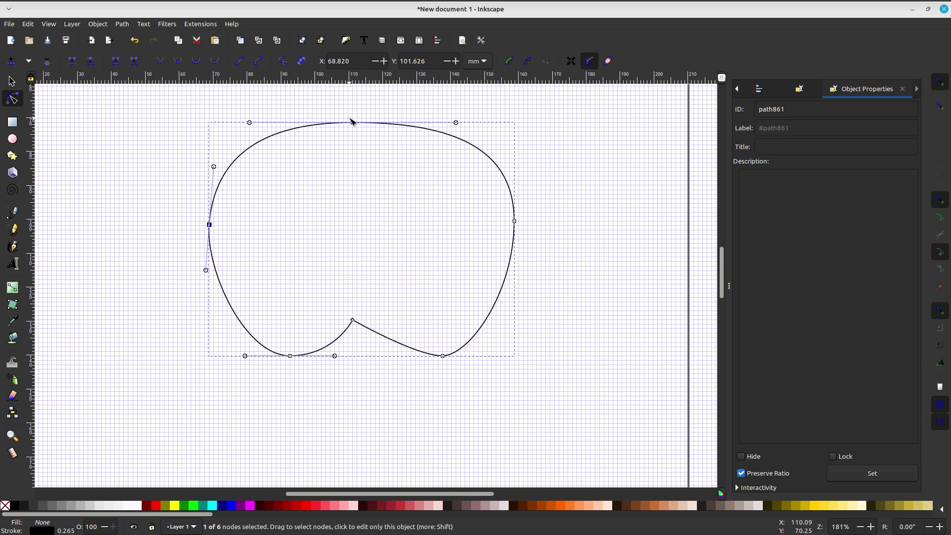
# Snap the top node right onto a grid point and adjust the left node's lower handle
pyautogui.moveTo(355, 123); pyautogui.dragTo(364, 123)
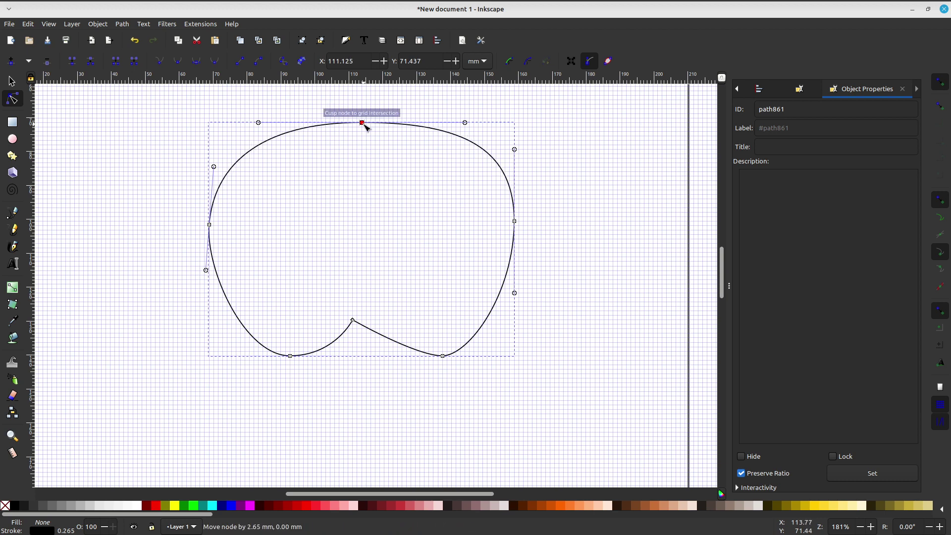
pyautogui.hscroll(-2, 322, 210)
pyautogui.scroll(1, 322, 209)
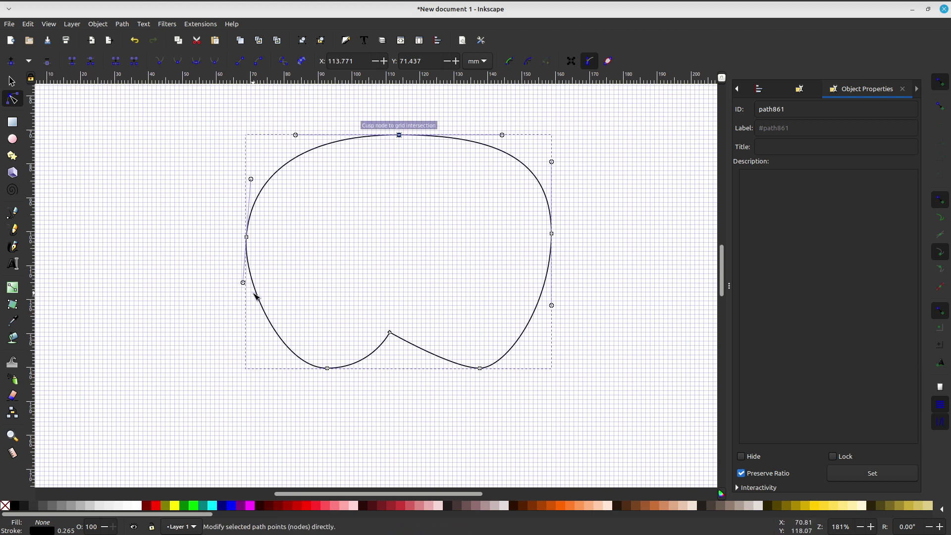
pyautogui.moveTo(244, 282); pyautogui.dragTo(249, 294)
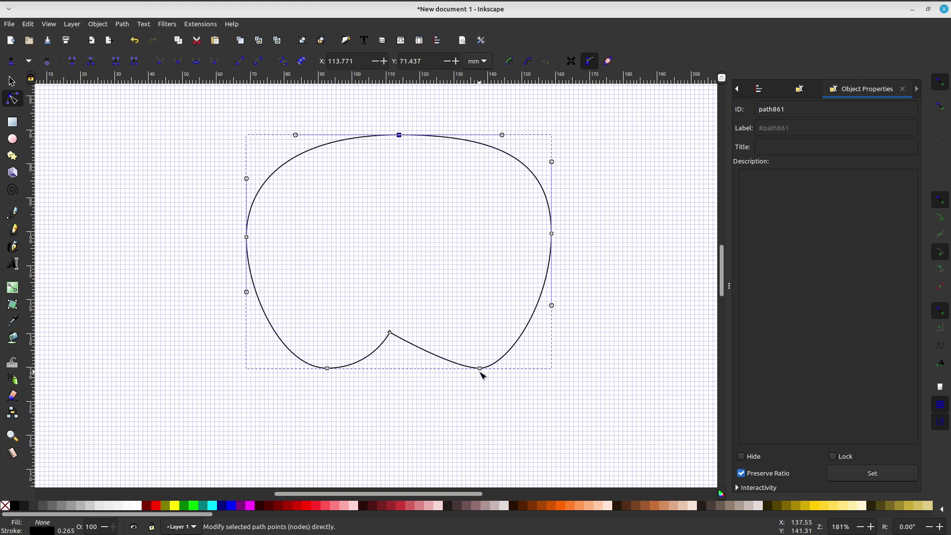
# Lengthen the bottom nodes' handles and move the bottom-left node further left
pyautogui.click(480, 369)
pyautogui.moveTo(507, 369); pyautogui.dragTo(525, 369)
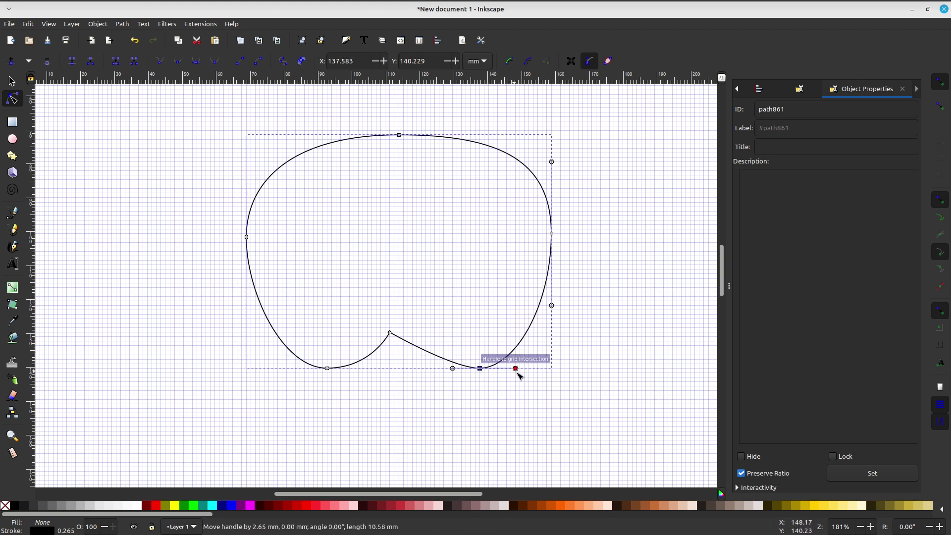
pyautogui.moveTo(454, 371); pyautogui.dragTo(427, 372)
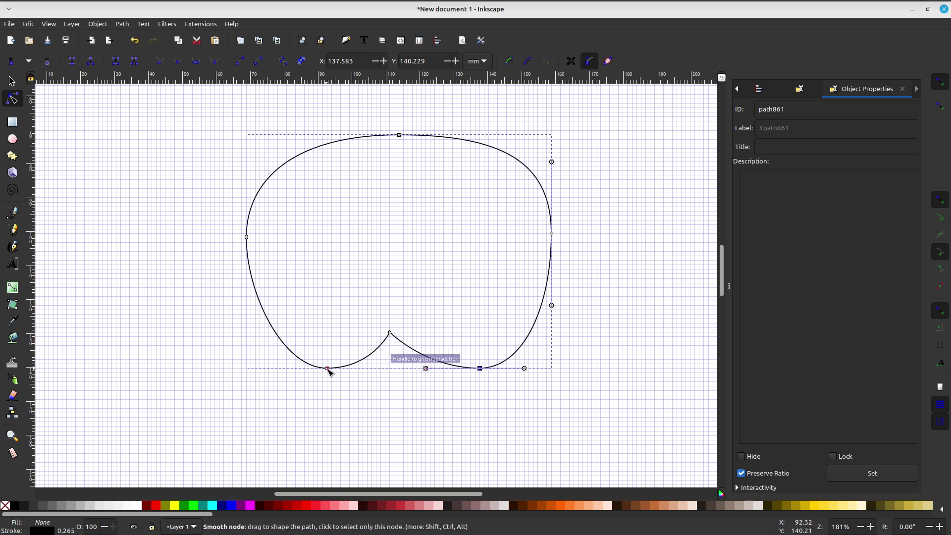
pyautogui.moveTo(328, 369)
pyautogui.mouseDown()
pyautogui.moveTo(311, 371)
pyautogui.moveTo(377, 373)
pyautogui.mouseUp()
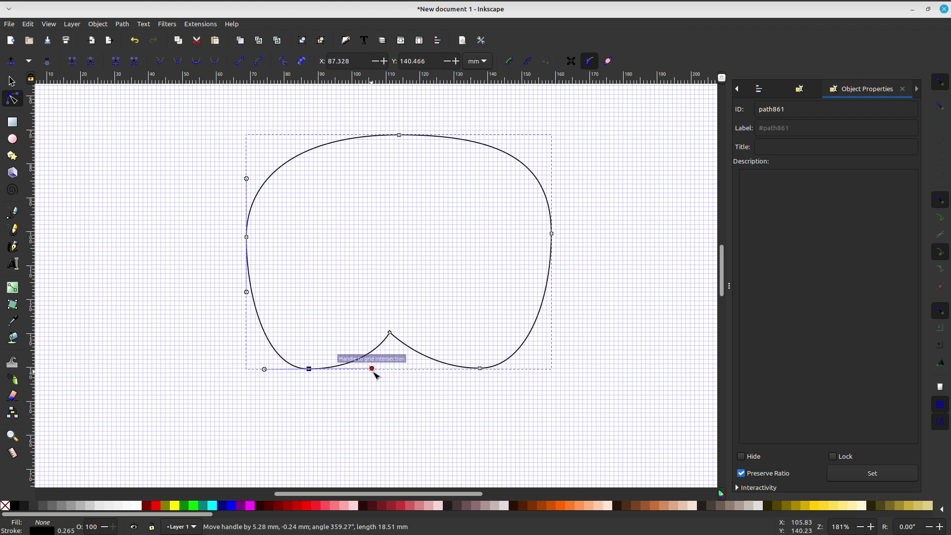
pyautogui.moveTo(263, 372); pyautogui.dragTo(250, 370)
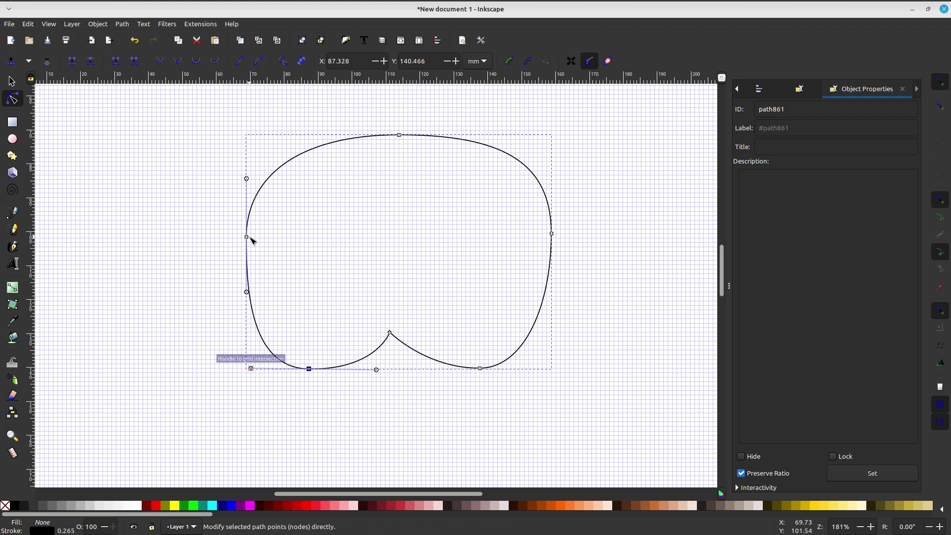
# Move the left node outward, tweak the right node, and raise the top node
pyautogui.moveTo(249, 239); pyautogui.dragTo(236, 241)
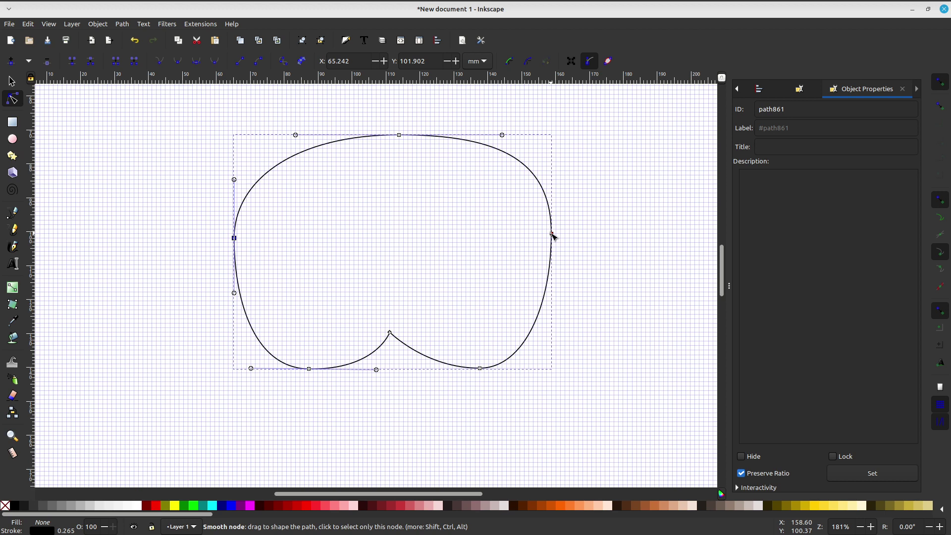
pyautogui.moveTo(553, 236); pyautogui.dragTo(554, 239)
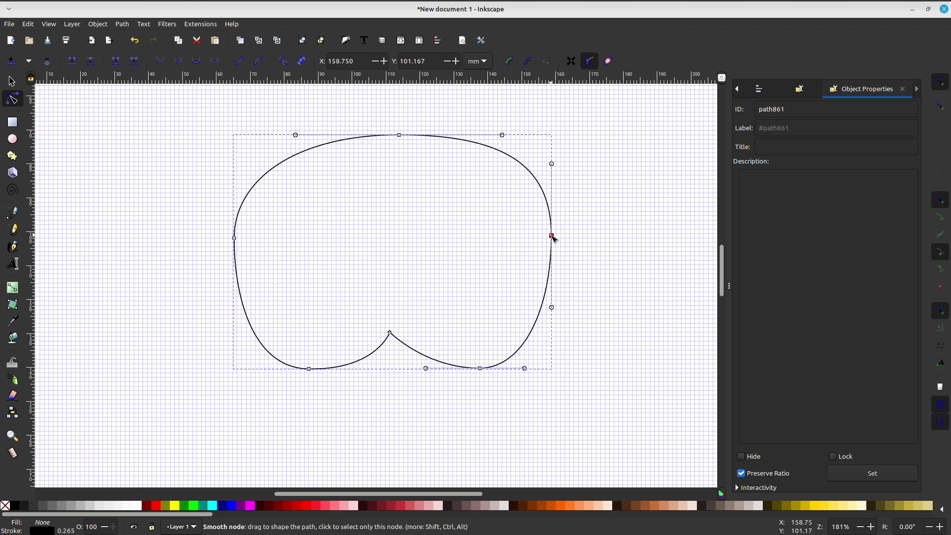
pyautogui.moveTo(400, 135); pyautogui.dragTo(399, 103)
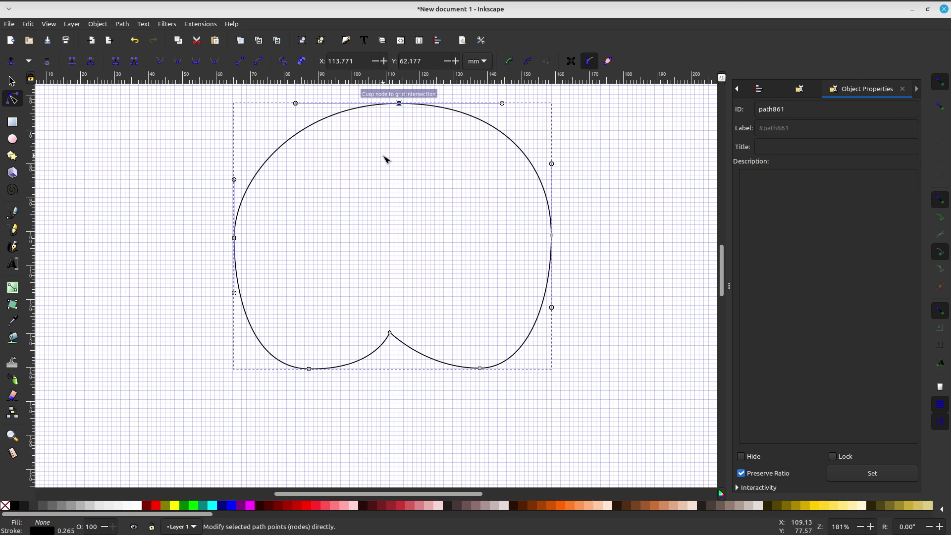
# Pan around the outline and nudge its top-right node down slightly
pyautogui.moveTo(392, 191); pyautogui.dragTo(401, 238, button='middle')
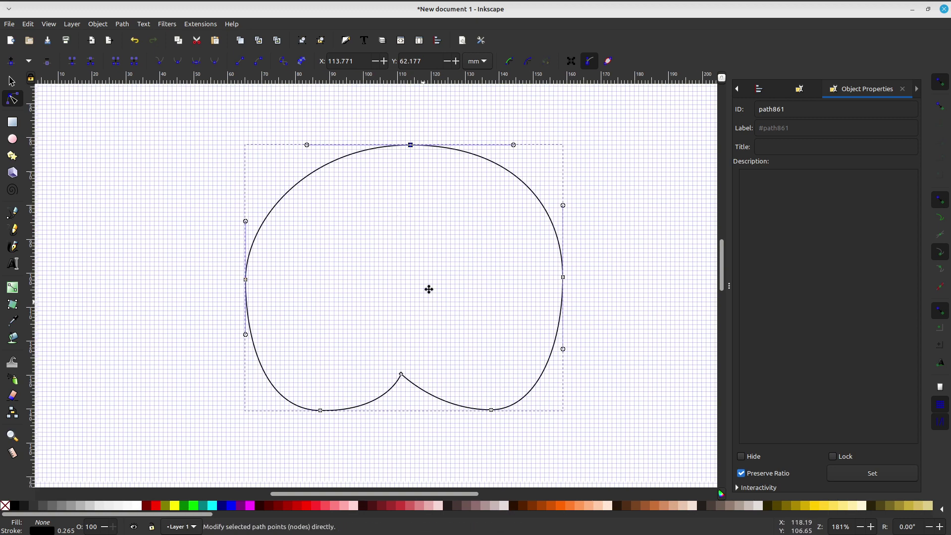
pyautogui.moveTo(430, 287); pyautogui.dragTo(434, 111, button='middle')
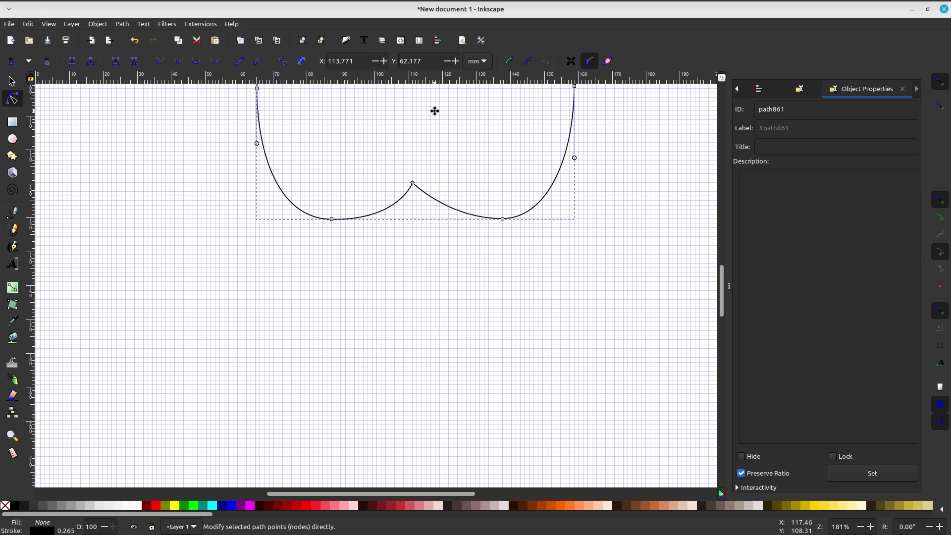
pyautogui.moveTo(575, 87); pyautogui.dragTo(574, 90)
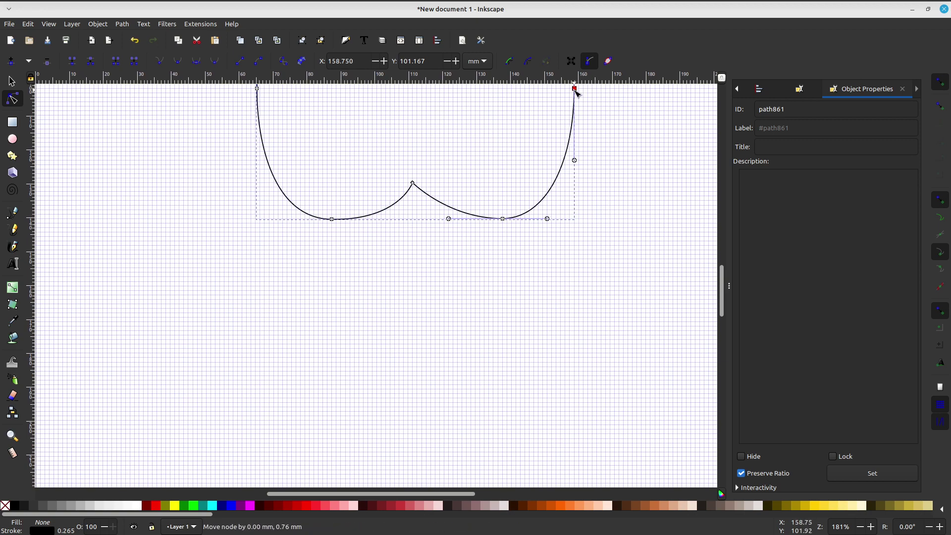
pyautogui.moveTo(419, 156); pyautogui.dragTo(409, 294, button='middle')
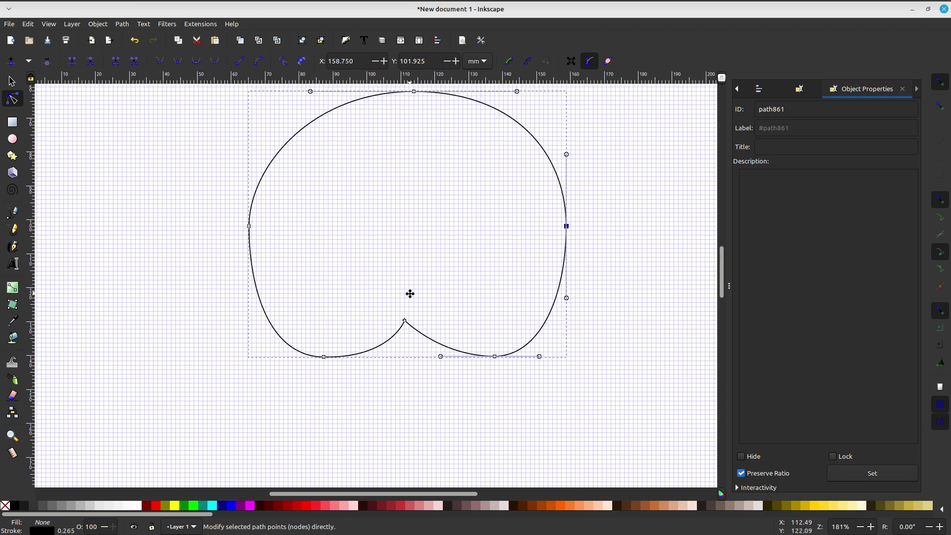
# Select all the outline's nodes and shift the whole shape left on the grid
pyautogui.moveTo(427, 143); pyautogui.dragTo(412, 153, button='middle')
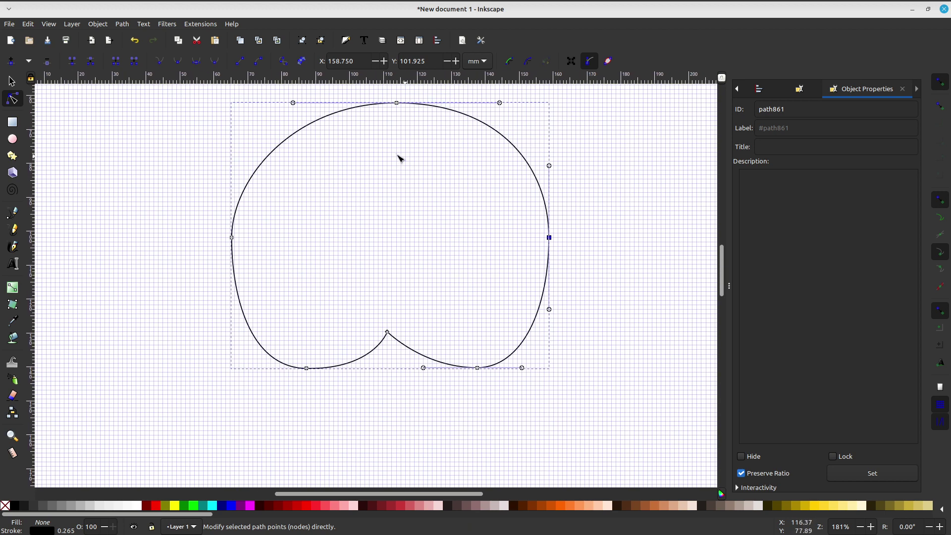
pyautogui.moveTo(174, 101); pyautogui.dragTo(604, 403)
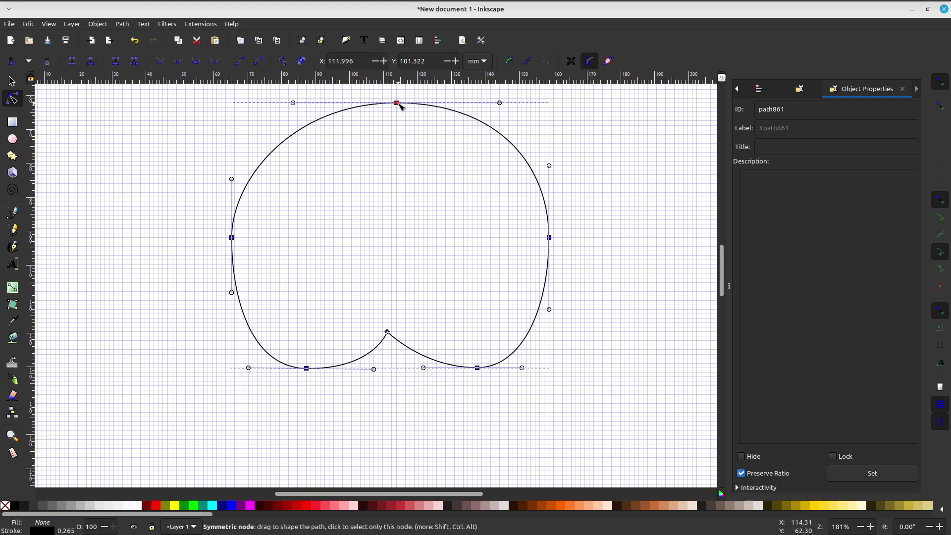
pyautogui.moveTo(399, 105); pyautogui.dragTo(387, 104)
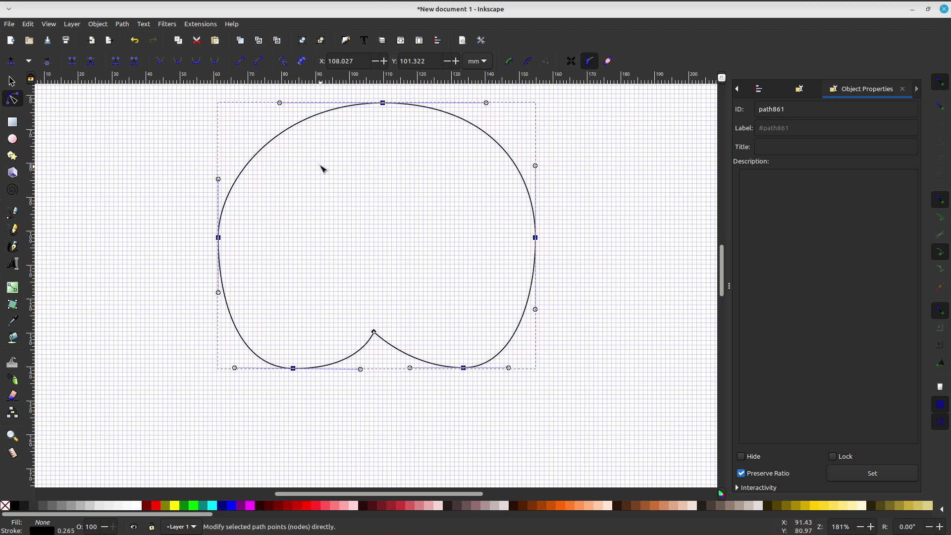
pyautogui.moveTo(322, 169); pyautogui.dragTo(327, 177, button='middle')
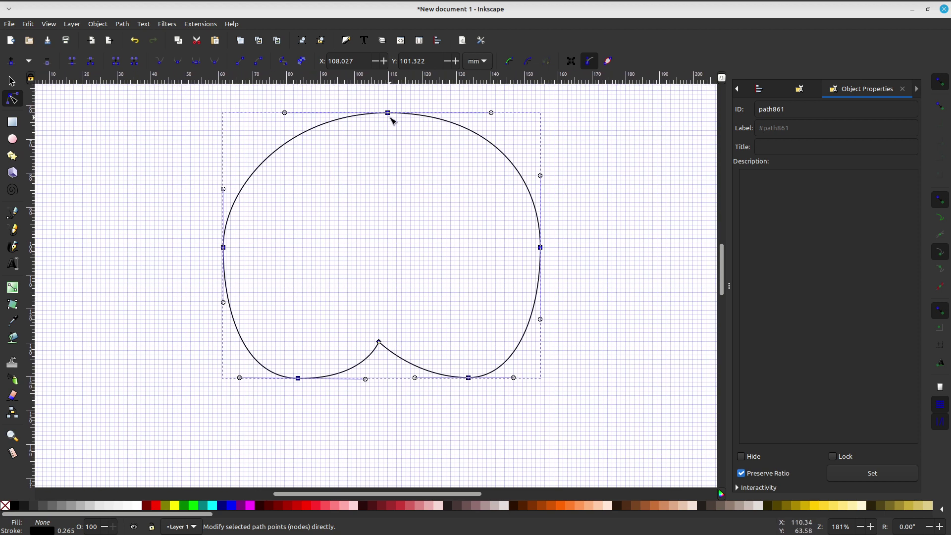
pyautogui.moveTo(391, 118); pyautogui.dragTo(356, 114)
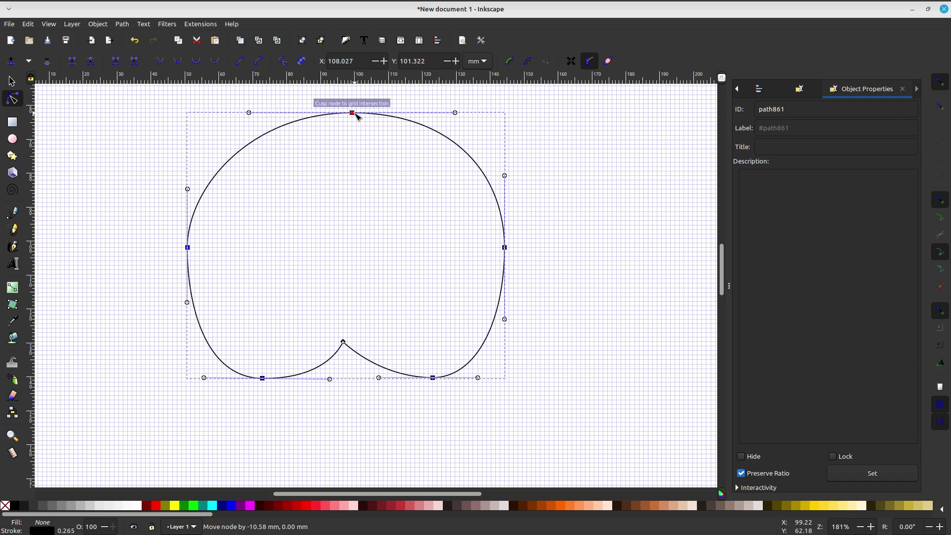
pyautogui.moveTo(356, 153); pyautogui.dragTo(381, 146, button='middle')
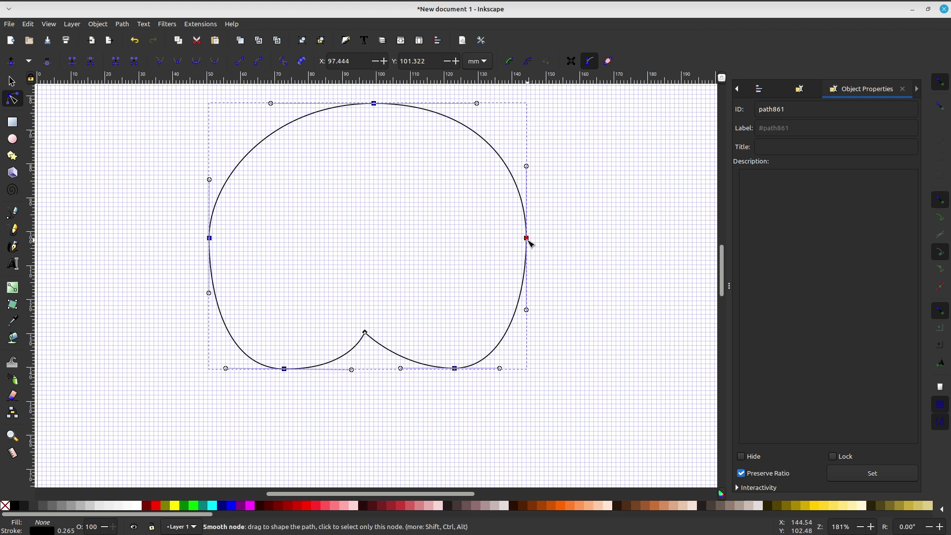
pyautogui.moveTo(527, 238); pyautogui.dragTo(525, 241)
# Undo the right-side reshape and move the side and bottom nodes to mirror each other
pyautogui.hotkey('ctrl', 'z')
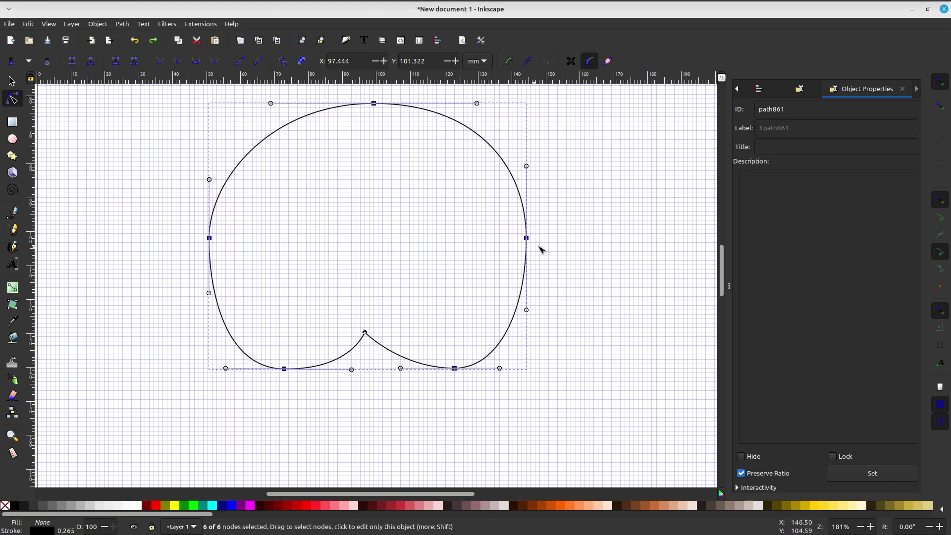
pyautogui.click(538, 245)
pyautogui.moveTo(527, 240)
pyautogui.mouseDown()
pyautogui.moveTo(513, 243)
pyautogui.moveTo(532, 245)
pyautogui.mouseUp()
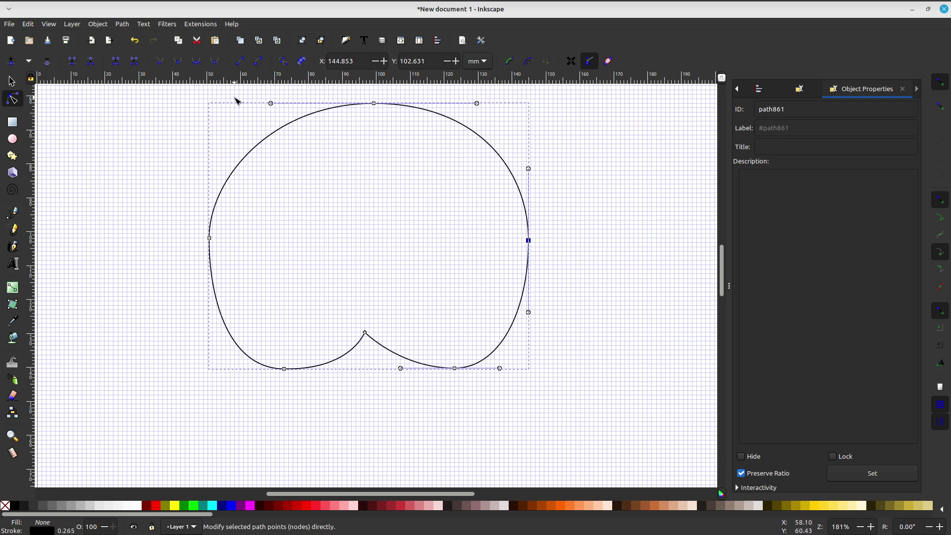
pyautogui.moveTo(213, 240); pyautogui.dragTo(224, 242)
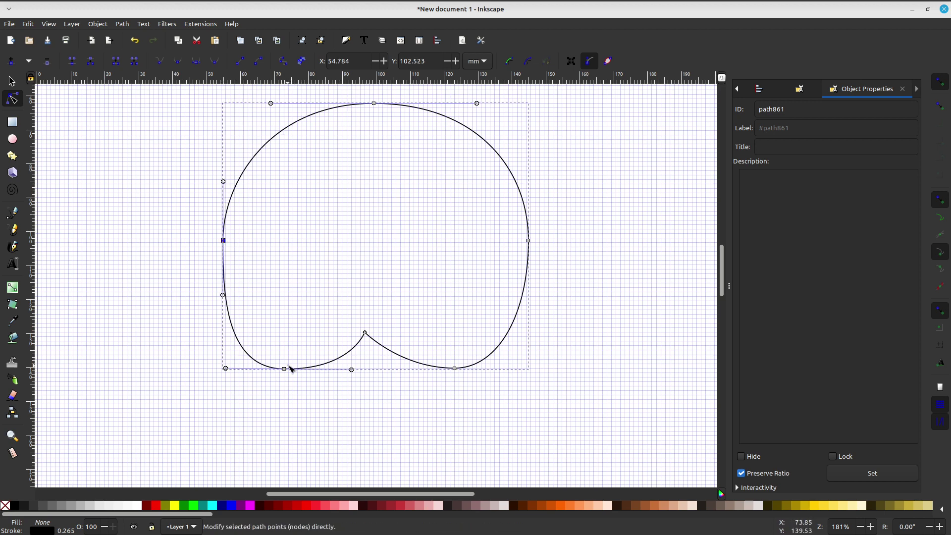
pyautogui.moveTo(287, 372); pyautogui.dragTo(299, 372)
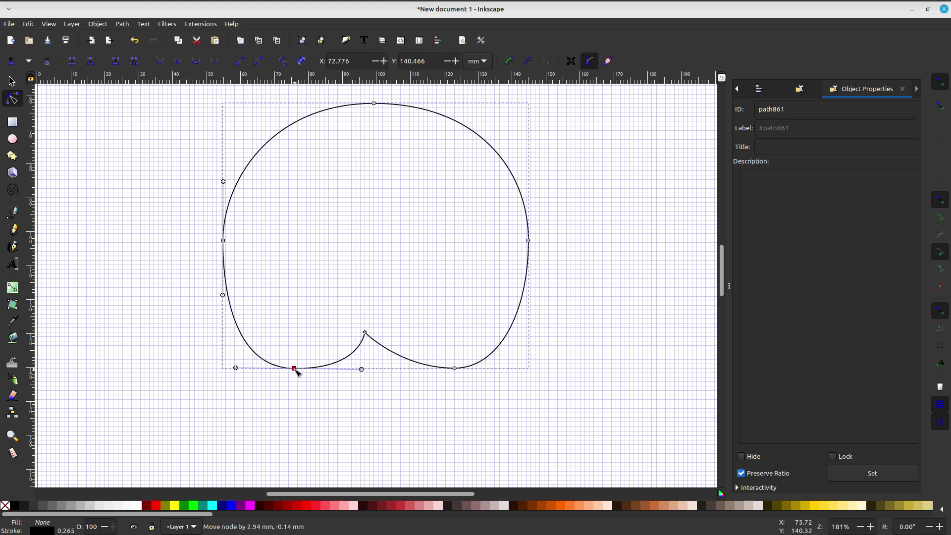
pyautogui.moveTo(299, 373); pyautogui.dragTo(301, 372)
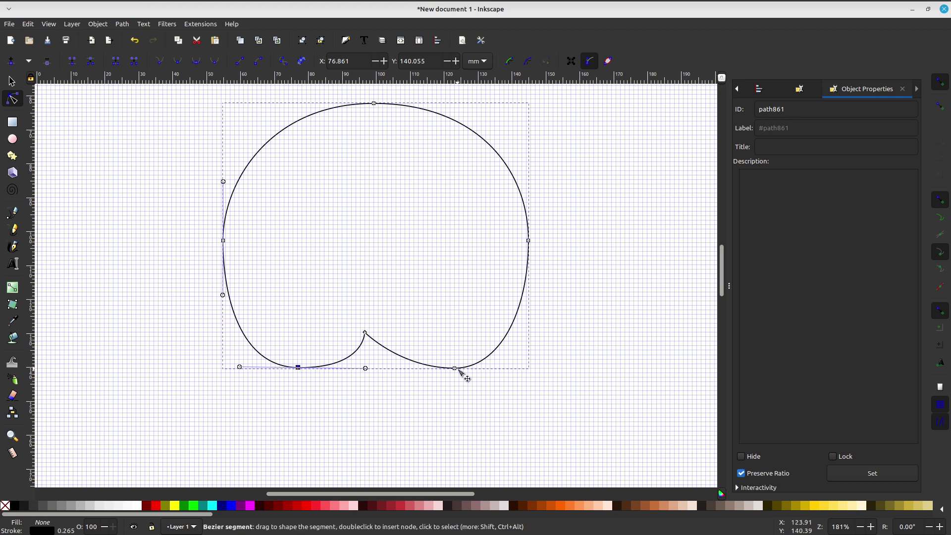
pyautogui.moveTo(457, 371); pyautogui.dragTo(443, 371)
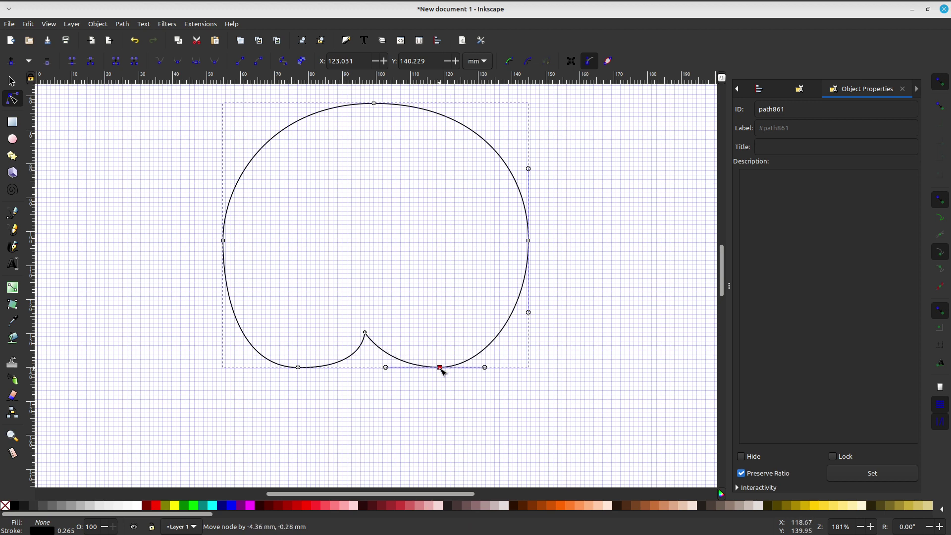
pyautogui.moveTo(443, 371); pyautogui.dragTo(443, 371)
# Adjust the left and bottom nodes' curve handles and centre the notch point
pyautogui.hscroll(-1, 470, 198)
pyautogui.hscroll(-1, 515, 194)
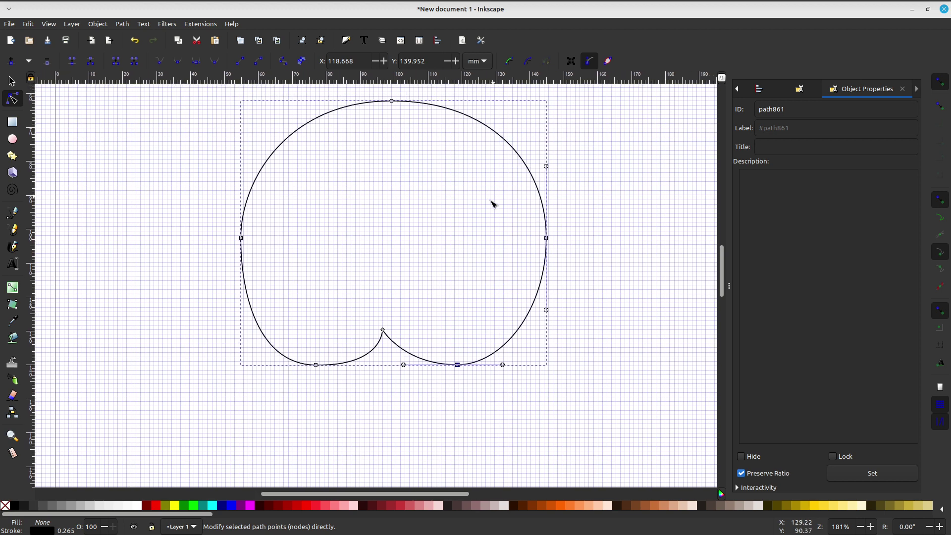
pyautogui.click(240, 239)
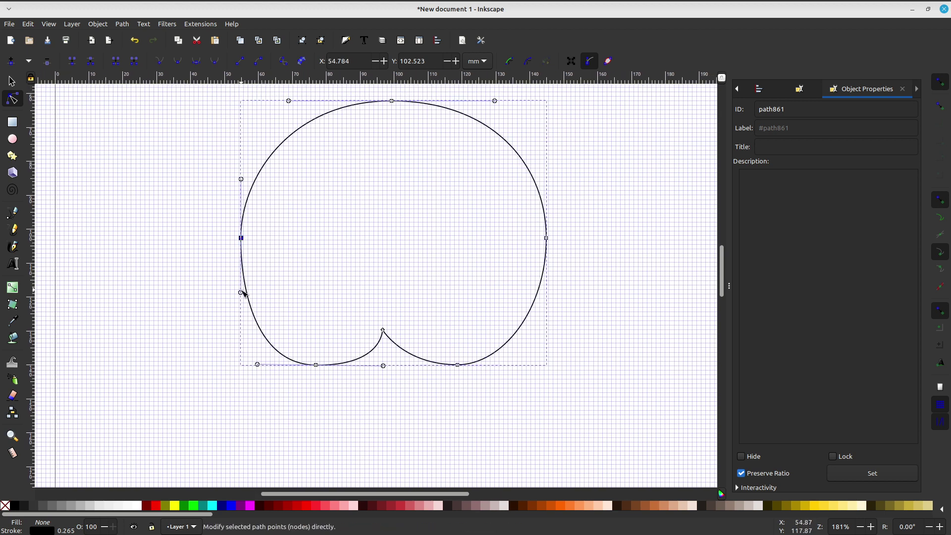
pyautogui.moveTo(242, 293); pyautogui.dragTo(240, 308)
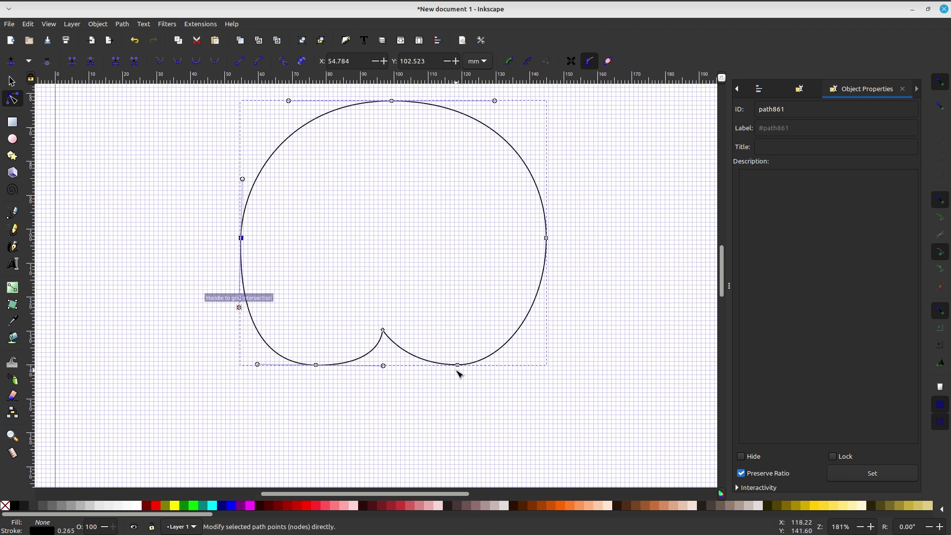
pyautogui.click(457, 365)
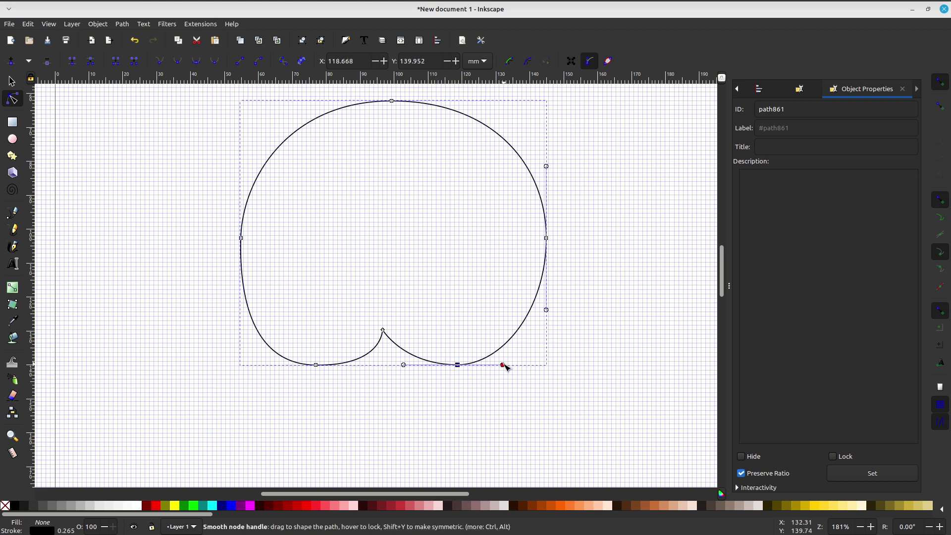
pyautogui.moveTo(504, 365); pyautogui.dragTo(523, 366)
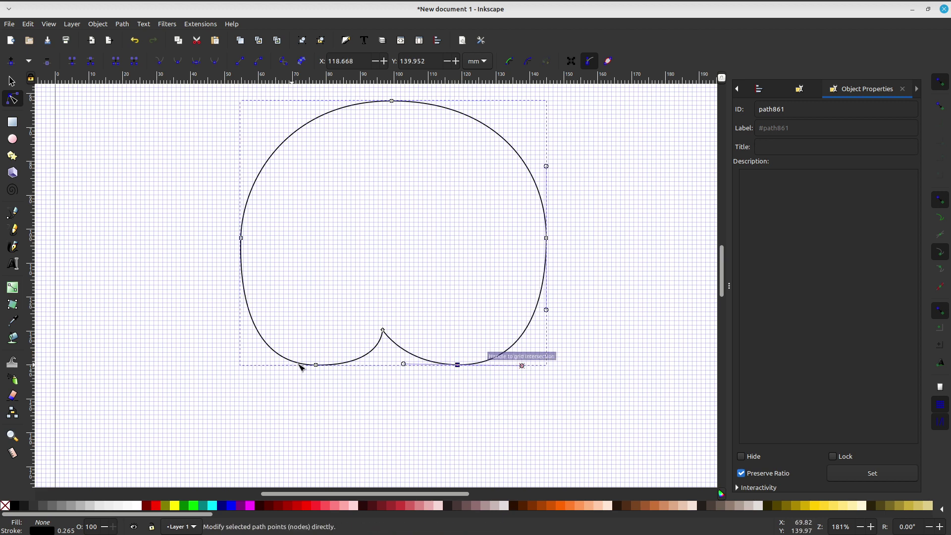
pyautogui.click(316, 365)
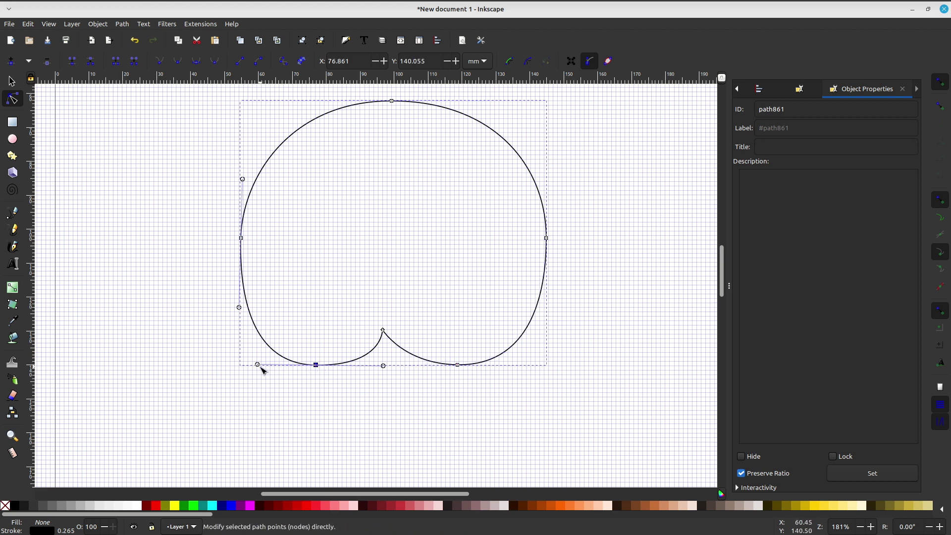
pyautogui.moveTo(258, 365); pyautogui.dragTo(261, 367)
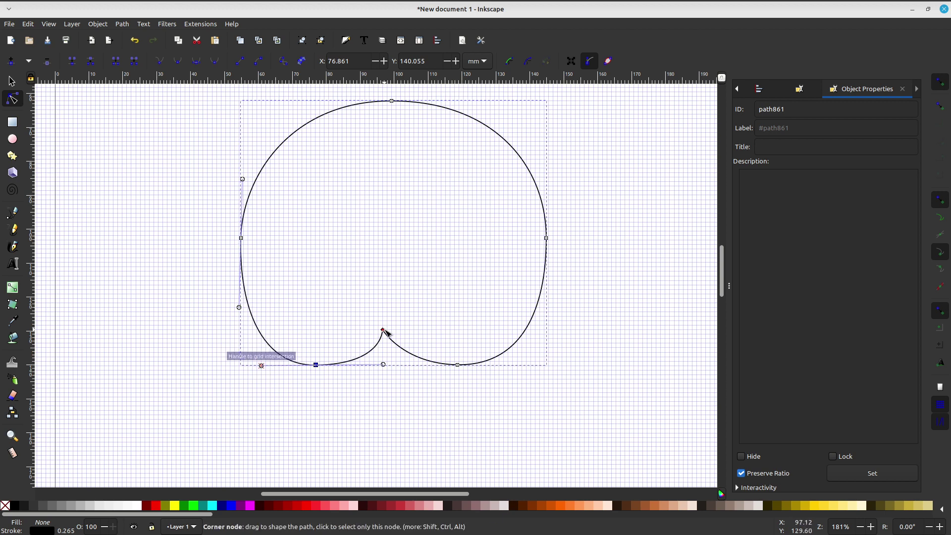
pyautogui.moveTo(383, 329); pyautogui.dragTo(392, 330)
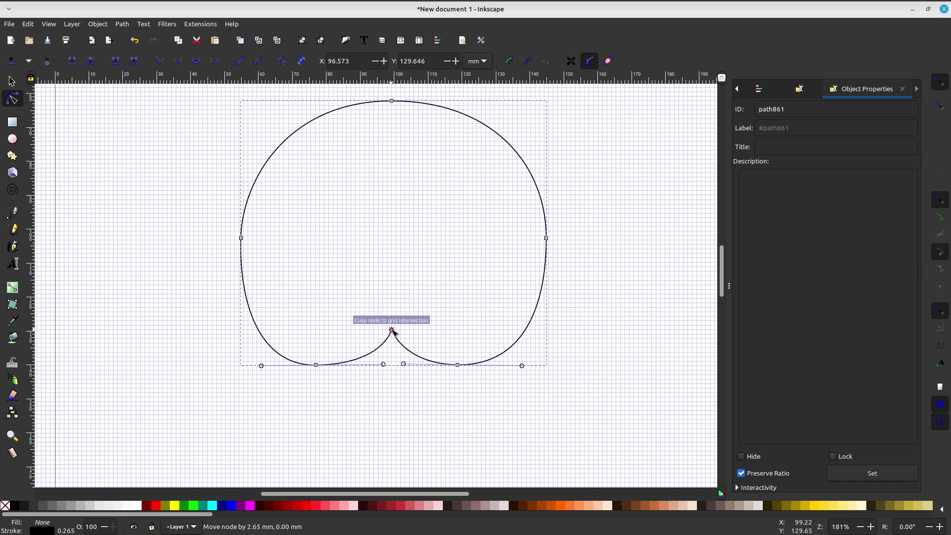
# Push both side nodes slightly outward to balance the outline
pyautogui.hscroll(3, 532, 308)
pyautogui.scroll(1, 514, 263)
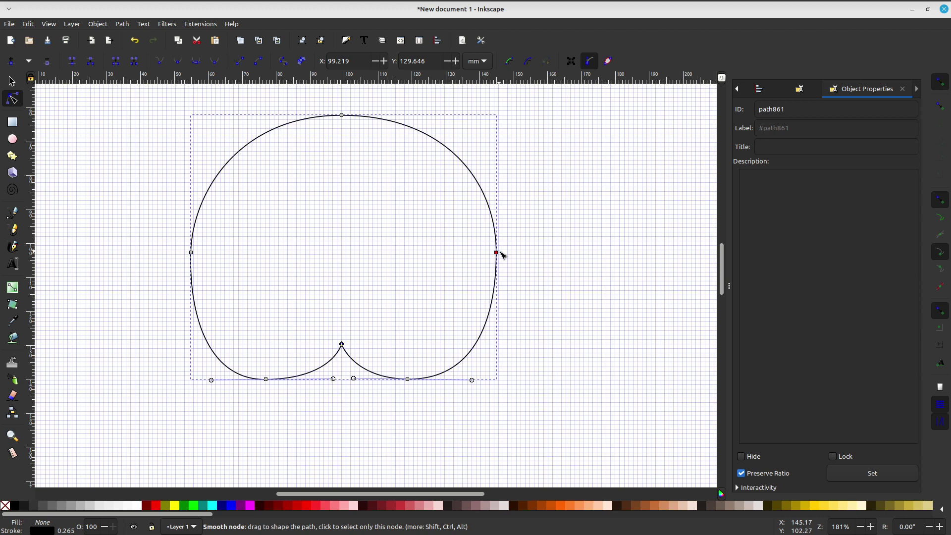
pyautogui.moveTo(497, 252); pyautogui.dragTo(504, 252)
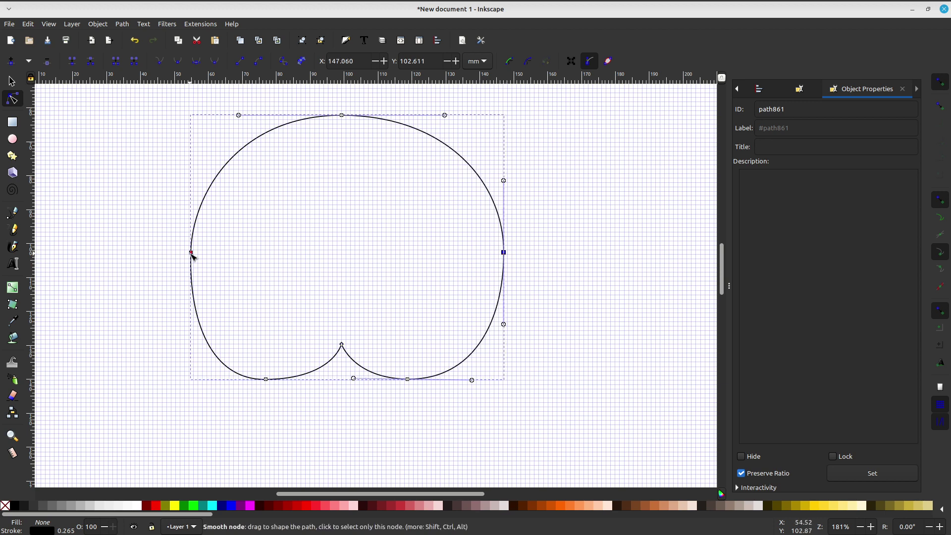
pyautogui.moveTo(191, 254); pyautogui.dragTo(182, 252)
pyautogui.hscroll(-2, 353, 249)
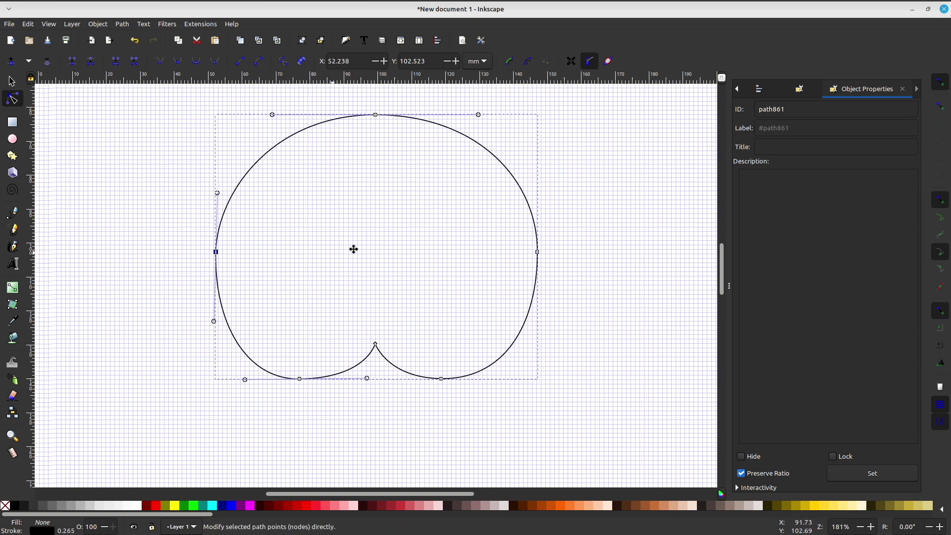
pyautogui.hscroll(-1, 353, 249)
pyautogui.keyDown('ctrl'); pyautogui.scroll(1, 279, 300); pyautogui.keyUp('ctrl')
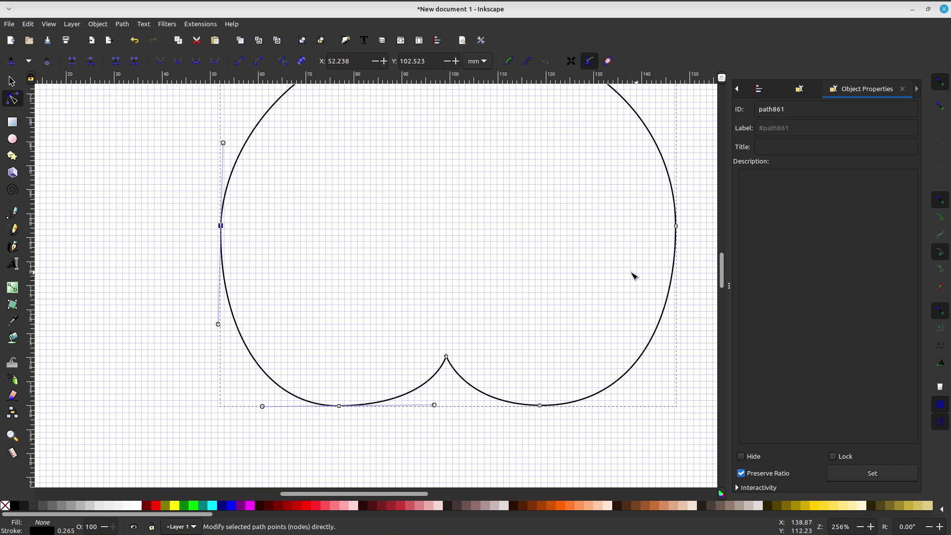
pyautogui.keyDown('ctrl'); pyautogui.scroll(-1, 436, 270); pyautogui.keyUp('ctrl')
pyautogui.keyDown('ctrl'); pyautogui.scroll(-1, 386, 285); pyautogui.keyUp('ctrl')
pyautogui.hscroll(1, 521, 293)
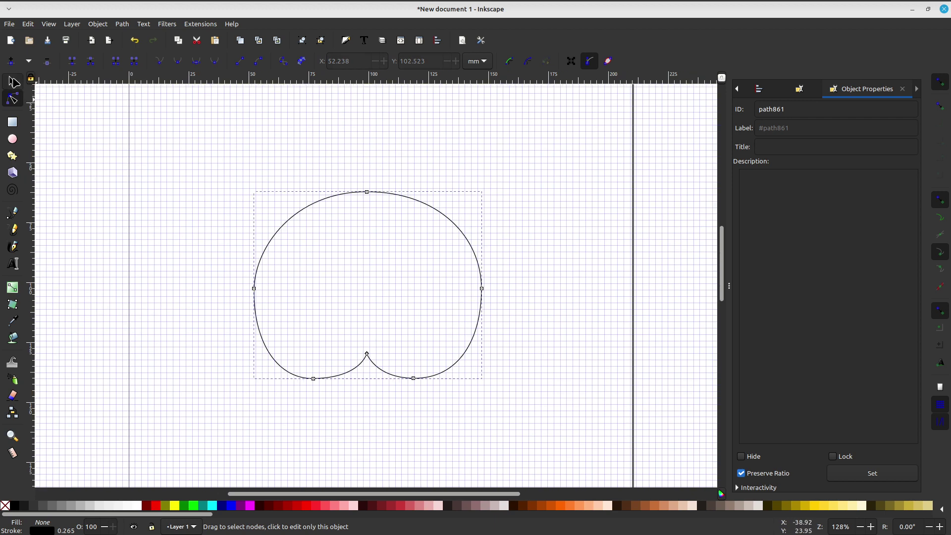
# Select the outline and view its 0.265 mm black stroke in Fill and Stroke's Stroke style tab
pyautogui.click(13, 81)
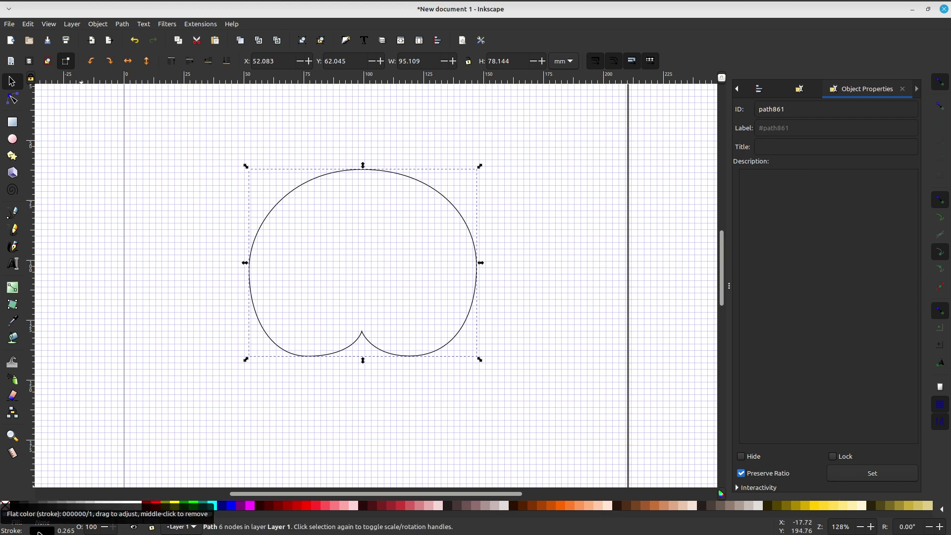
pyautogui.click(42, 530)
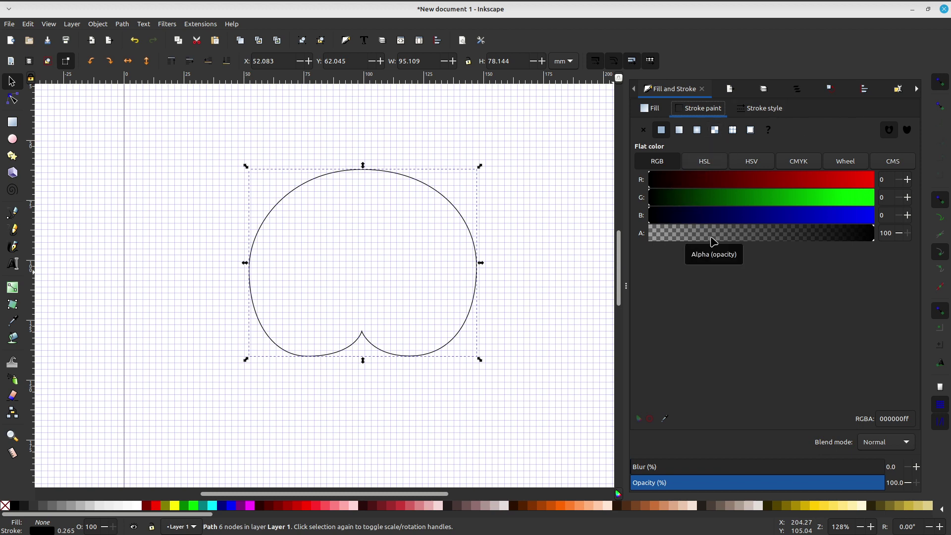
pyautogui.click(651, 111)
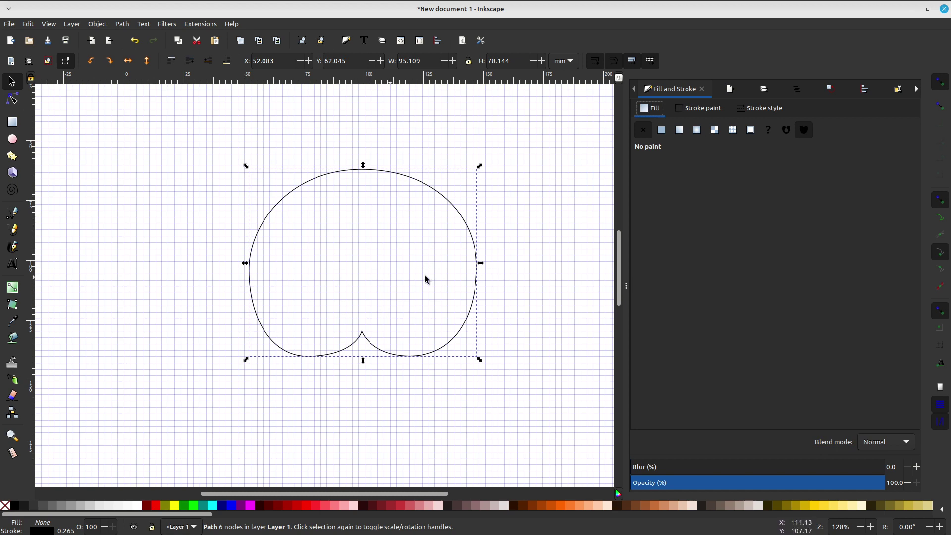
pyautogui.click(716, 108)
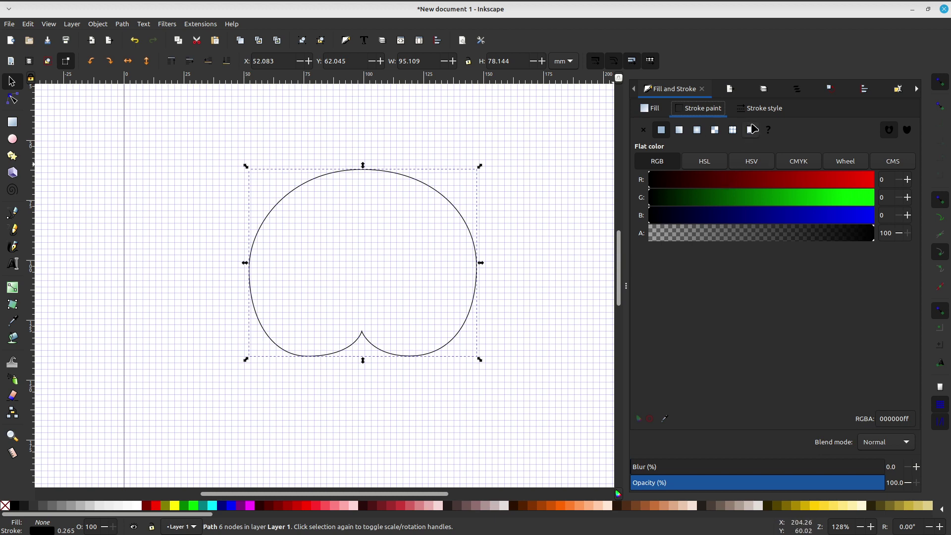
pyautogui.click(766, 109)
pyautogui.click(711, 108)
pyautogui.click(751, 105)
pyautogui.click(705, 109)
pyautogui.click(743, 108)
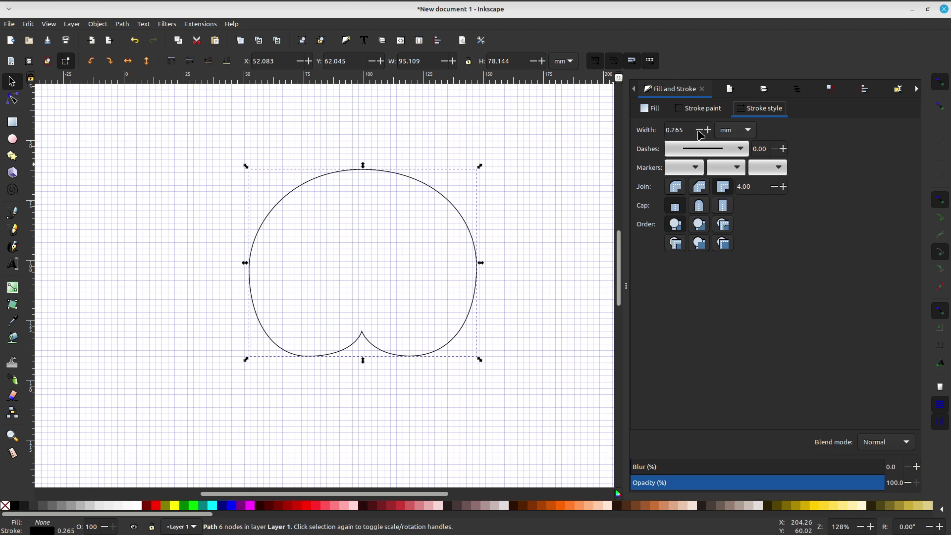
# Raise the notched heart outline's stroke width from 0.265 mm to 2.065 mm
pyautogui.click(708, 130)
pyautogui.click(708, 130)
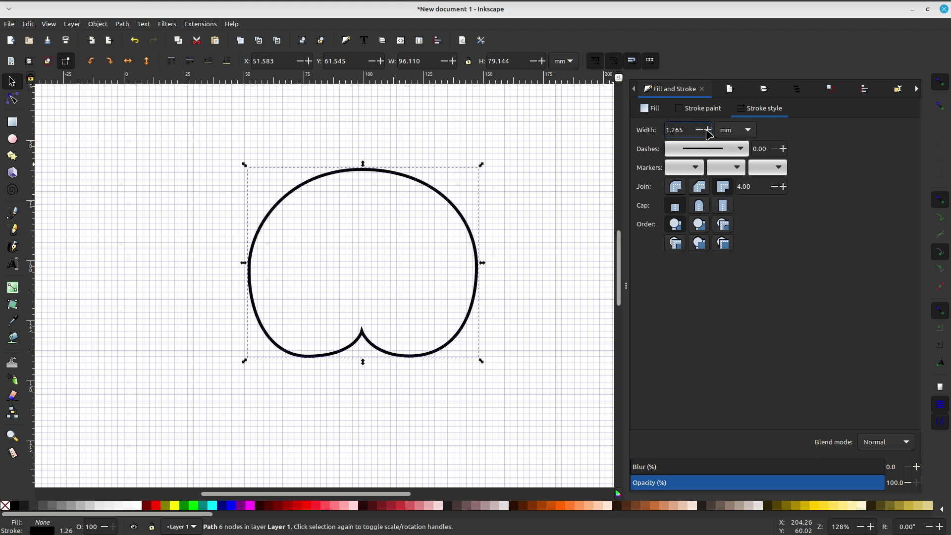
pyautogui.click(708, 130)
pyautogui.click(708, 130)
pyautogui.click(708, 130)
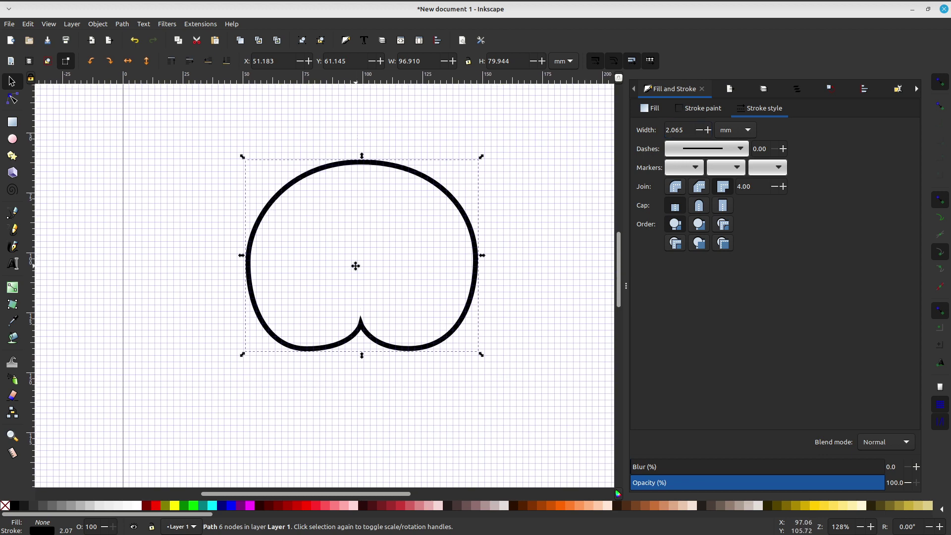
pyautogui.keyDown('ctrl'); pyautogui.scroll(-1, 356, 266); pyautogui.keyUp('ctrl')
pyautogui.keyDown('ctrl'); pyautogui.scroll(-3, 379, 254); pyautogui.keyUp('ctrl')
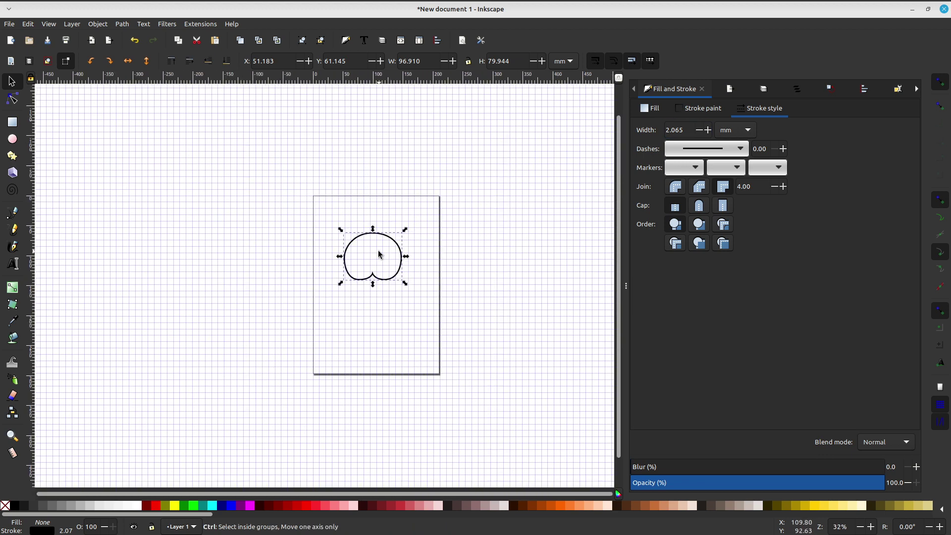
pyautogui.keyDown('ctrl'); pyautogui.scroll(4, 379, 254); pyautogui.keyUp('ctrl')
pyautogui.scroll(1, 380, 191)
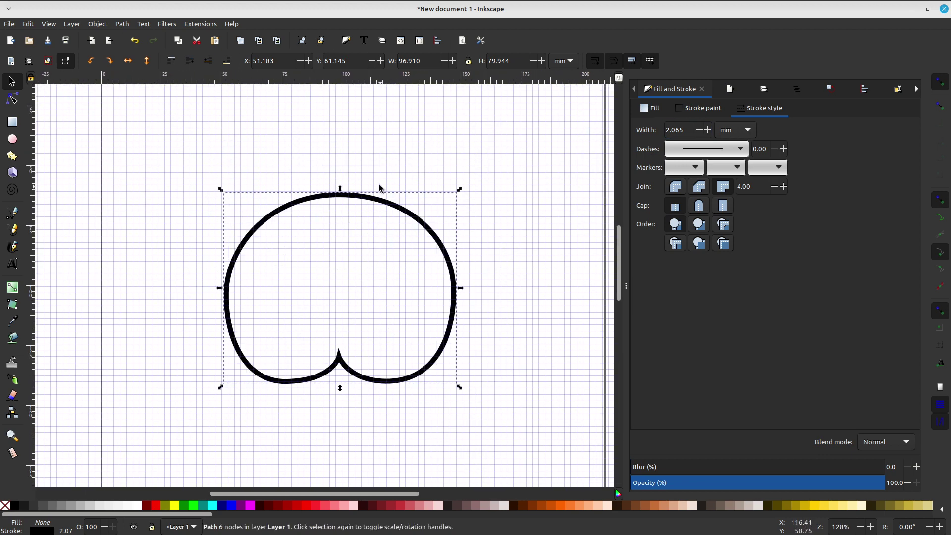
# Pan around the canvas and deselect the thickened outline
pyautogui.scroll(-1, 437, 189)
pyautogui.hscroll(-1, 440, 188)
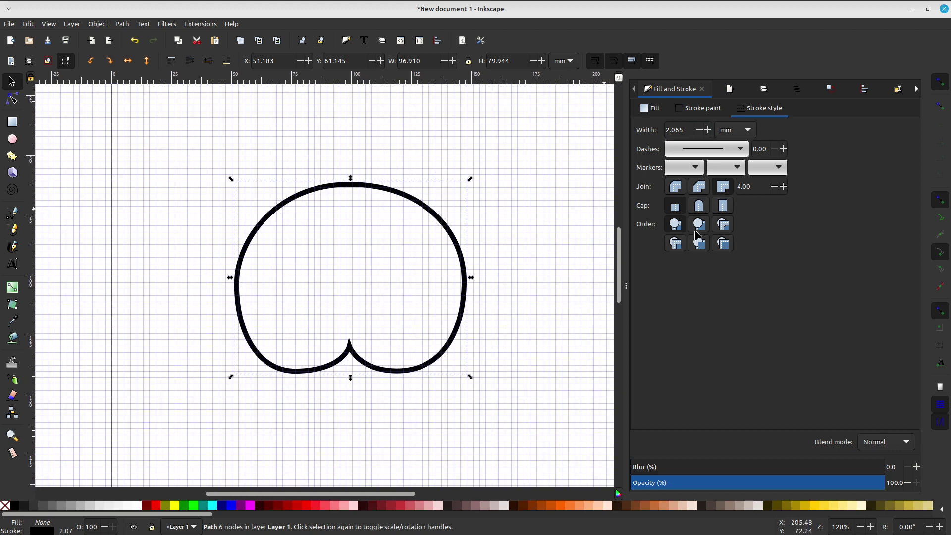
pyautogui.scroll(1, 469, 259)
pyautogui.hscroll(1, 469, 259)
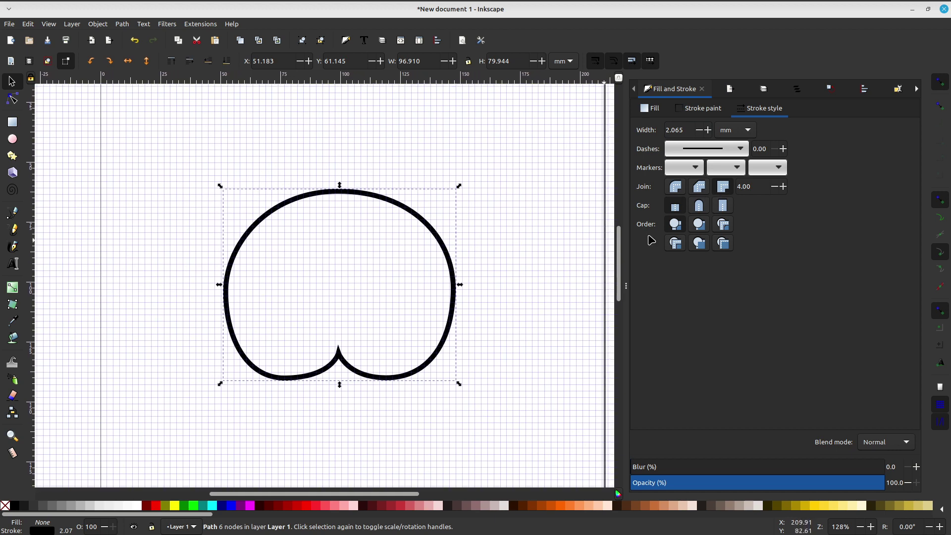
pyautogui.scroll(2, 397, 248)
pyautogui.hscroll(-1, 391, 213)
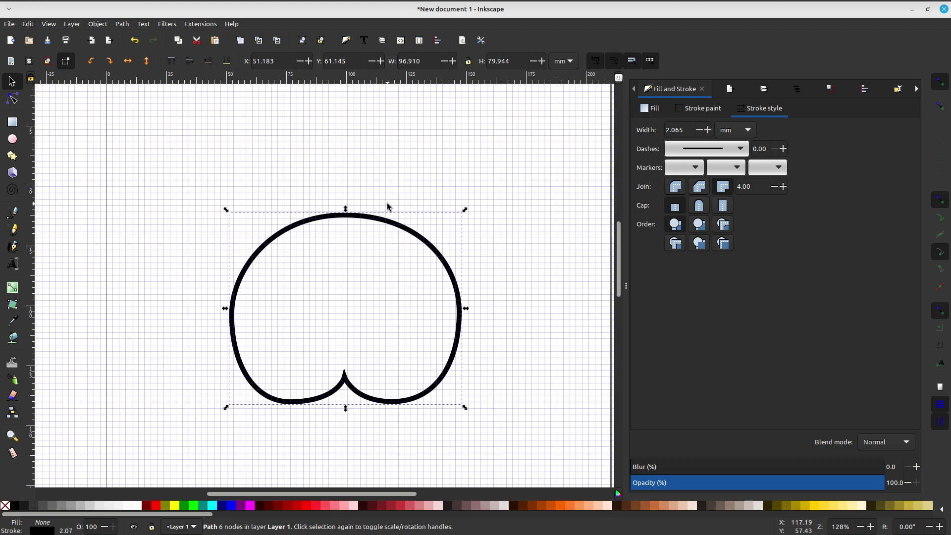
pyautogui.click(342, 168)
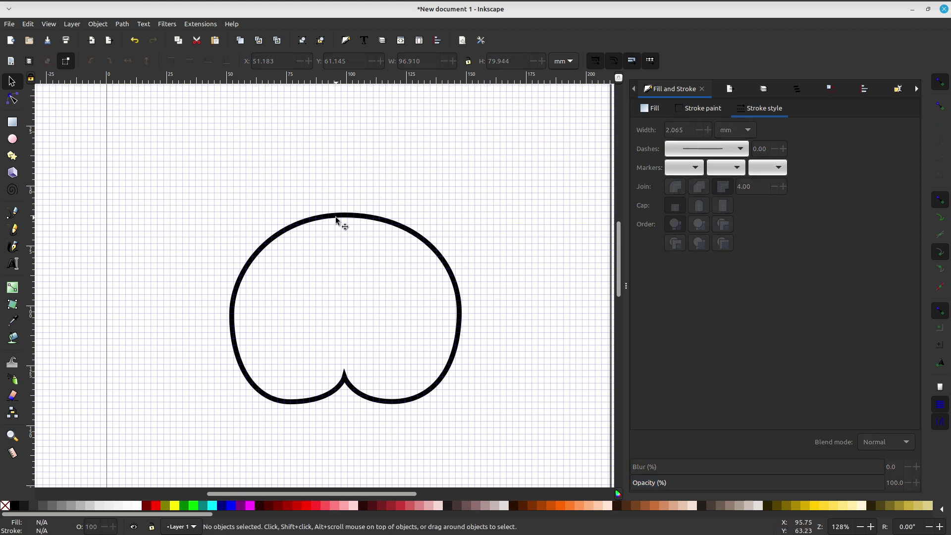
pyautogui.click(360, 195)
pyautogui.click(12, 139)
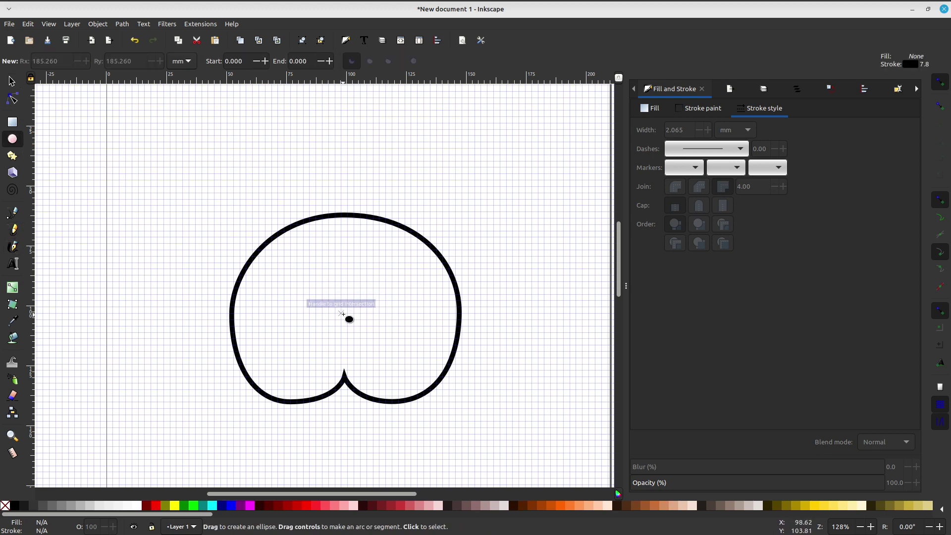
pyautogui.moveTo(341, 313); pyautogui.dragTo(354, 327)
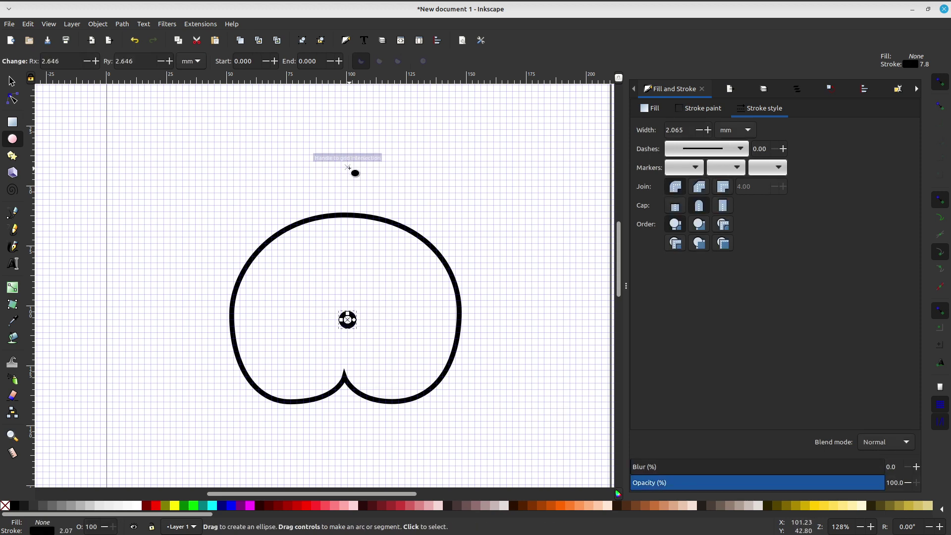
pyautogui.scroll(1, 355, 171)
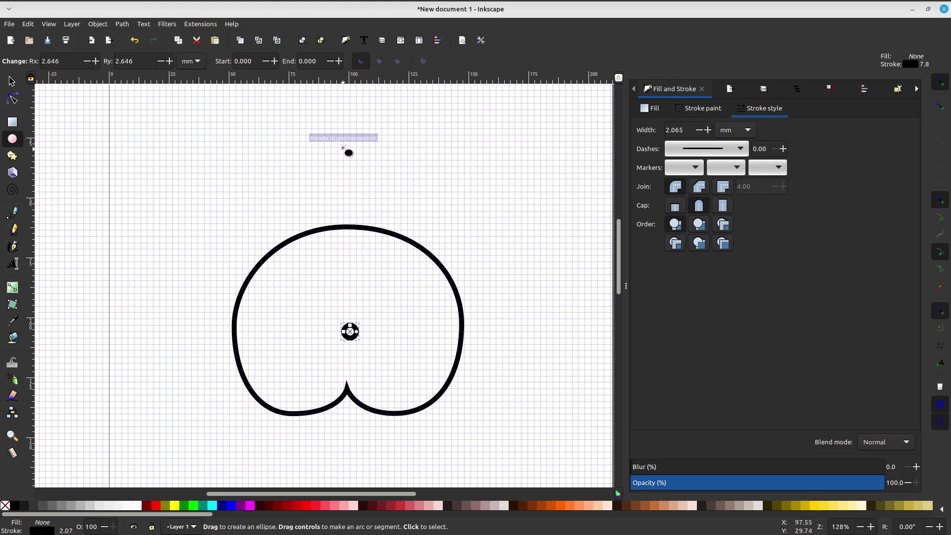
pyautogui.scroll(2, 358, 204)
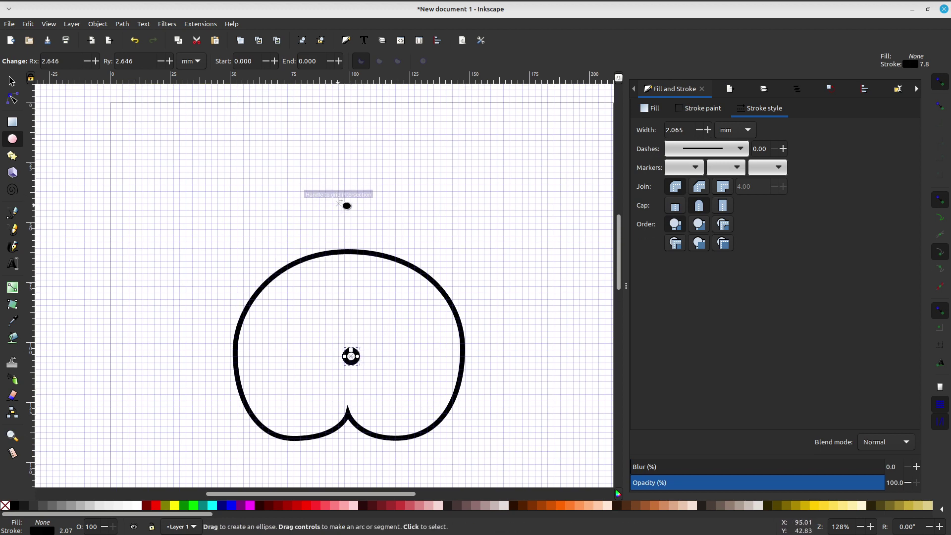
pyautogui.moveTo(343, 206); pyautogui.dragTo(355, 212)
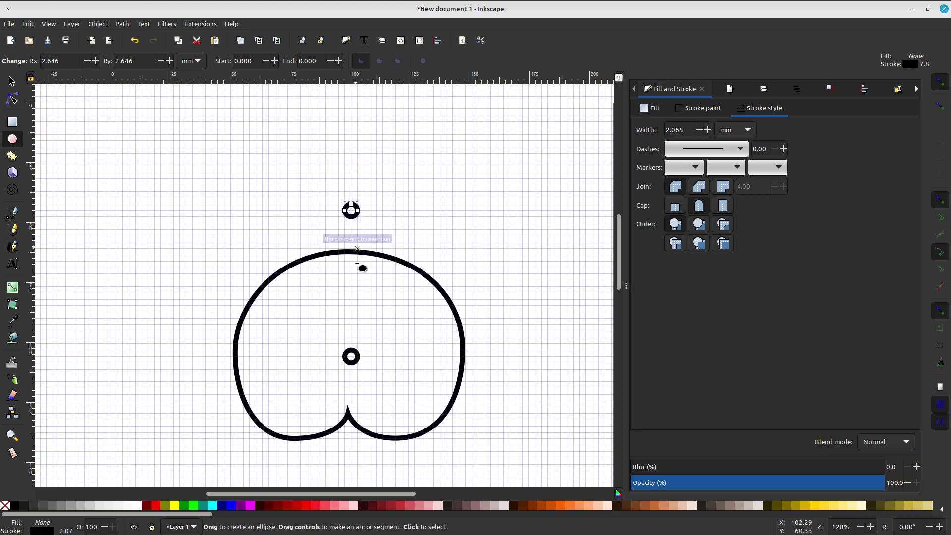
pyautogui.scroll(-3, 382, 227)
pyautogui.scroll(-2, 383, 227)
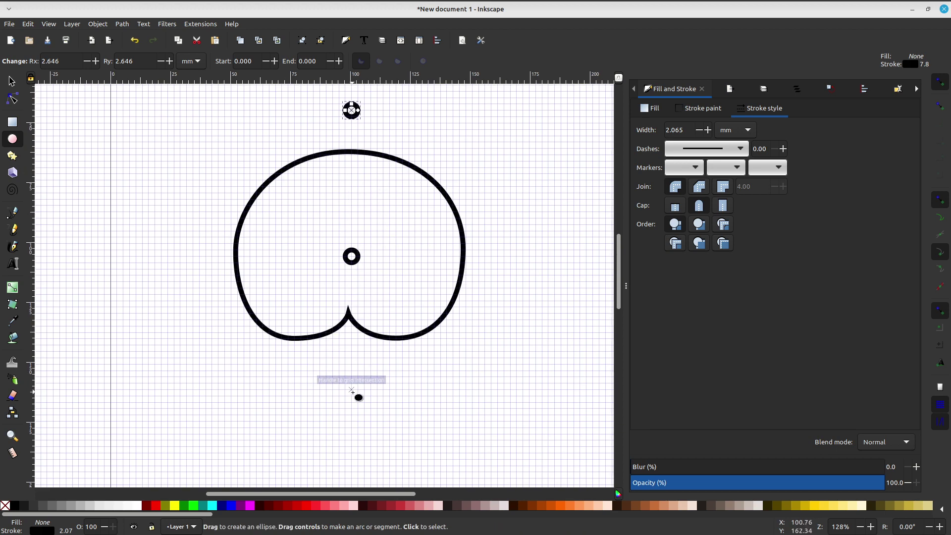
pyautogui.moveTo(352, 383); pyautogui.dragTo(364, 402)
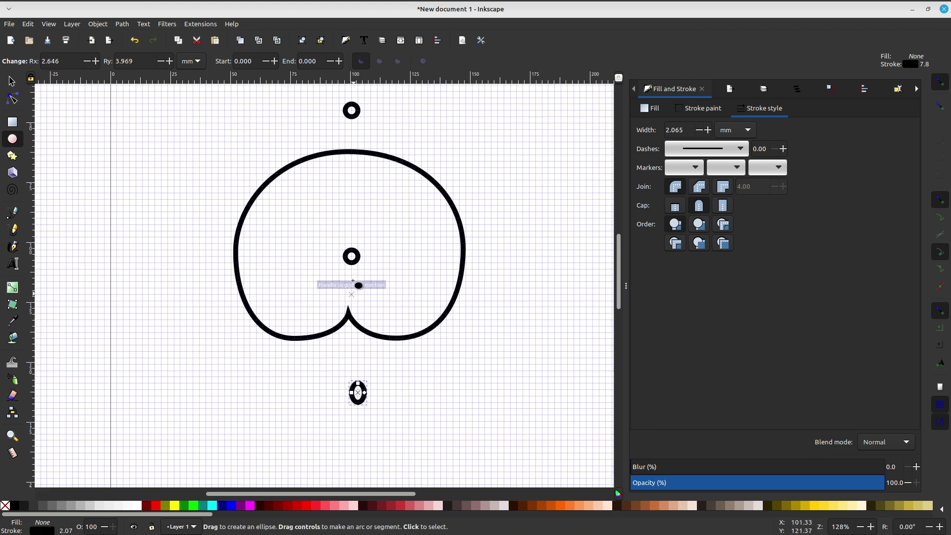
pyautogui.scroll(3, 332, 293)
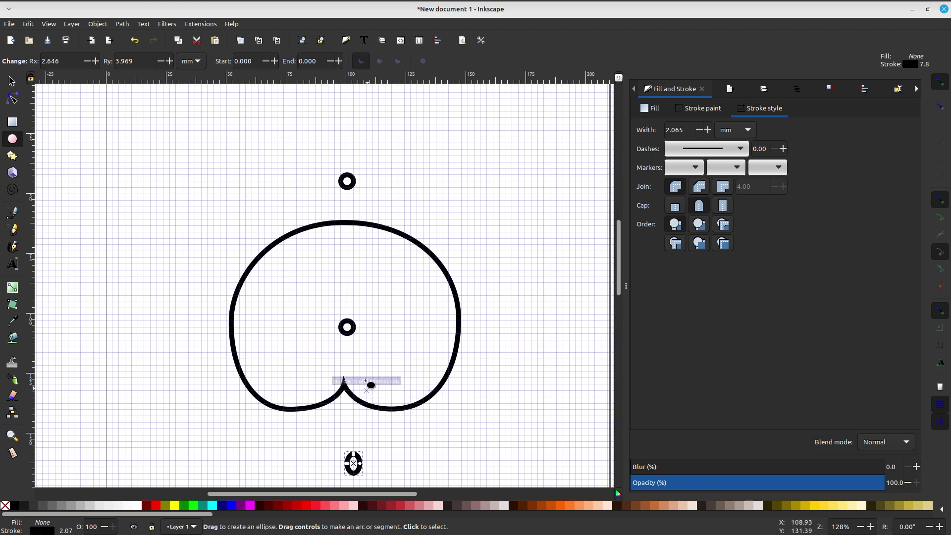
pyautogui.moveTo(358, 424); pyautogui.dragTo(364, 413, button='middle')
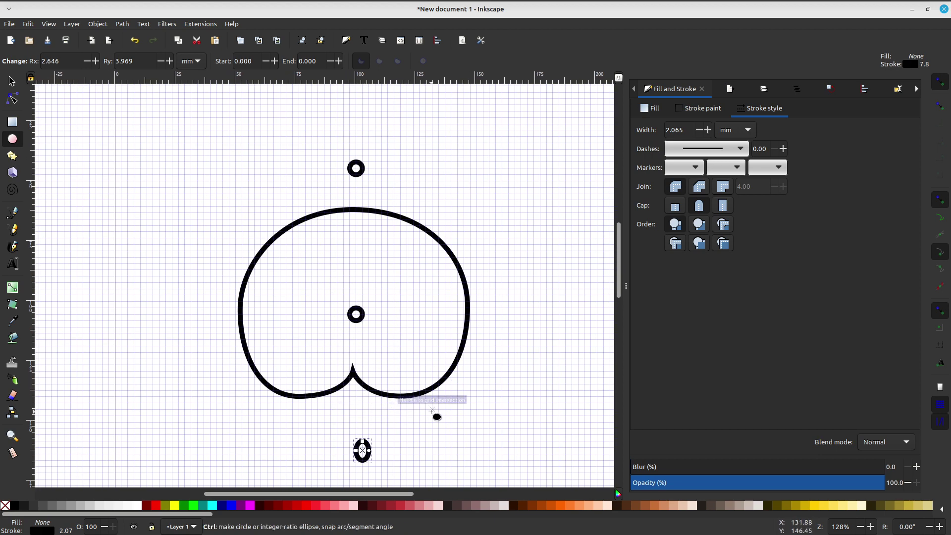
pyautogui.hotkey('ctrl', 'z')
pyautogui.hotkey('ctrl', 'z')
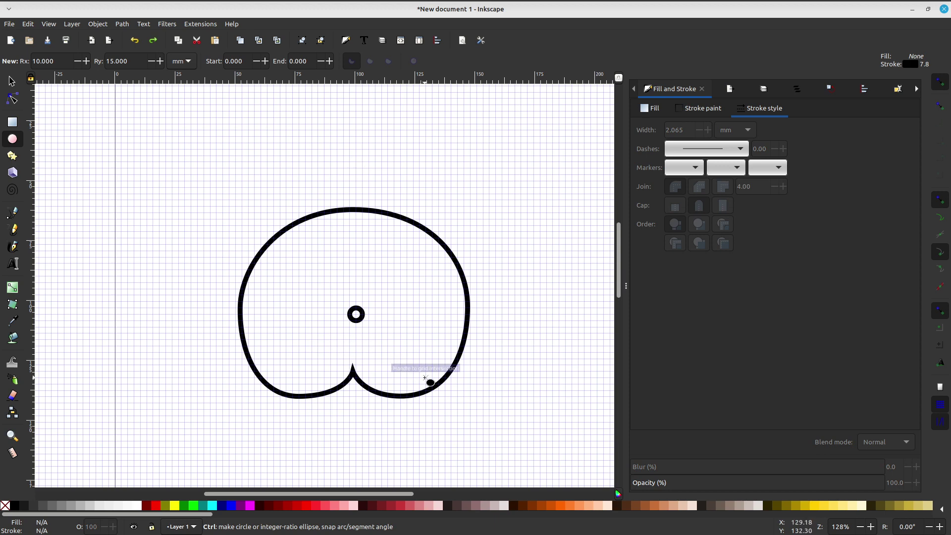
pyautogui.hotkey('ctrl', 'z')
pyautogui.moveTo(492, 314); pyautogui.dragTo(497, 321, button='middle')
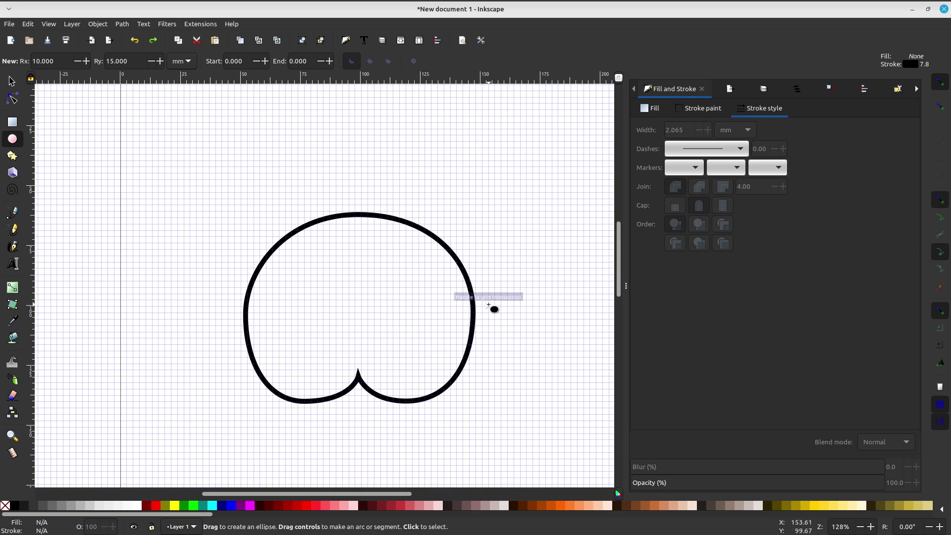
pyautogui.keyDown('ctrl'); pyautogui.scroll(1, 445, 261); pyautogui.keyUp('ctrl')
pyautogui.scroll(-1, 392, 280)
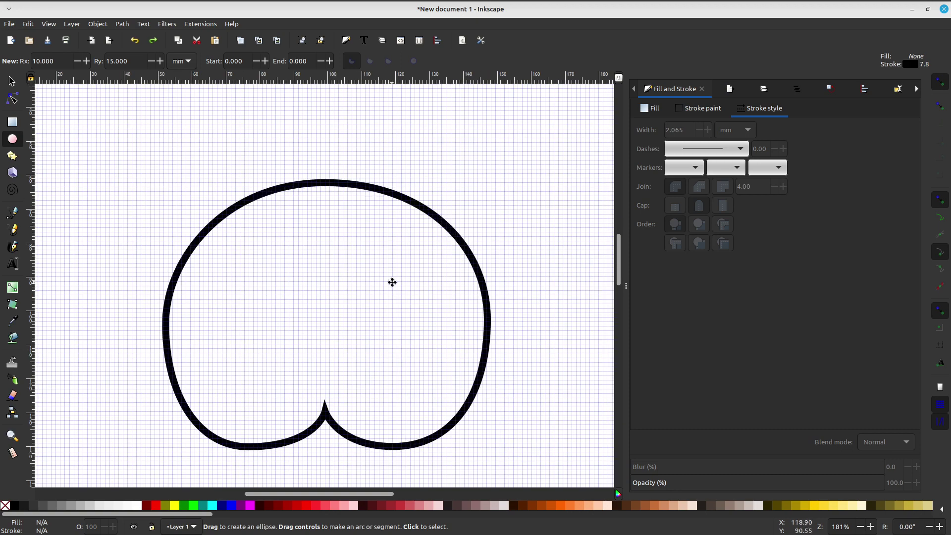
pyautogui.keyDown('ctrl'); pyautogui.scroll(-2, 425, 276); pyautogui.keyUp('ctrl')
pyautogui.keyDown('ctrl'); pyautogui.scroll(1, 426, 277); pyautogui.keyUp('ctrl')
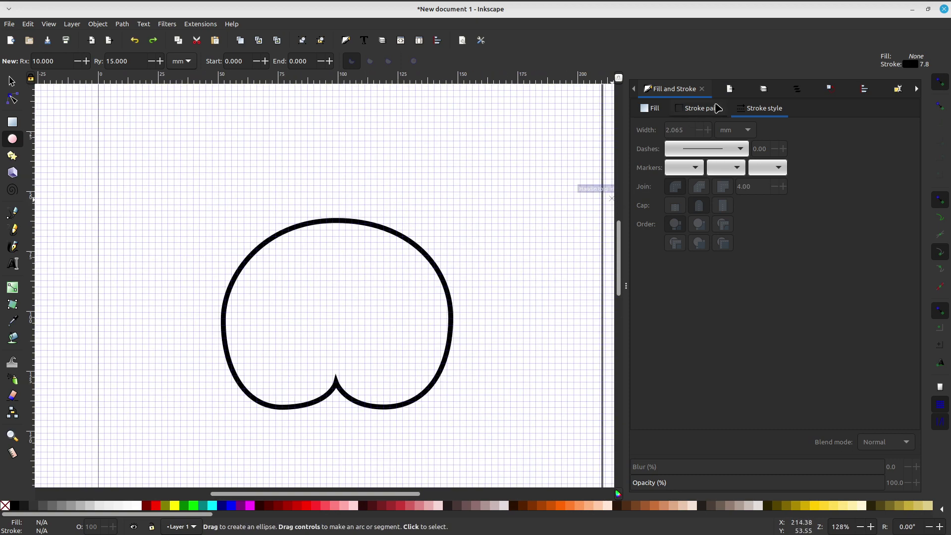
pyautogui.keyDown('ctrl'); pyautogui.scroll(-1, 497, 287); pyautogui.keyUp('ctrl')
pyautogui.keyDown('ctrl'); pyautogui.scroll(1, 495, 287); pyautogui.keyUp('ctrl')
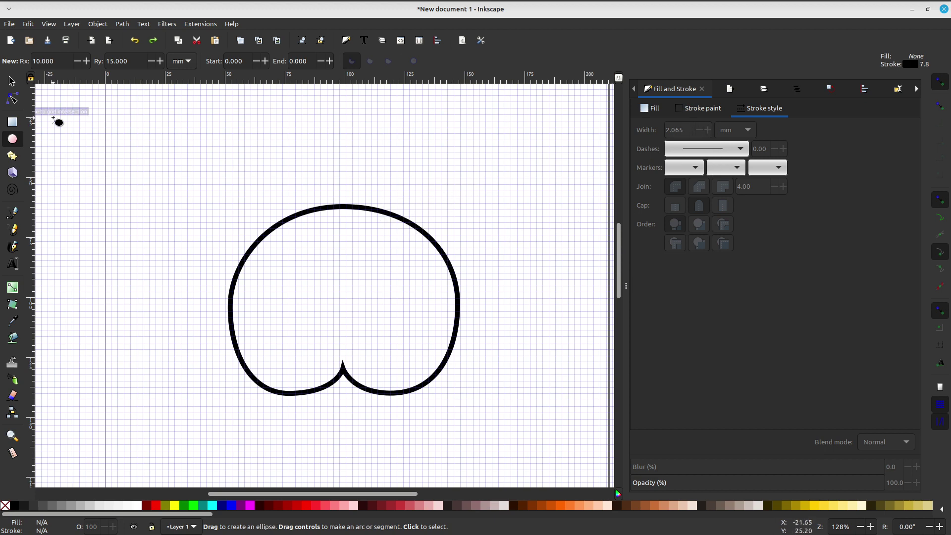
pyautogui.click(11, 81)
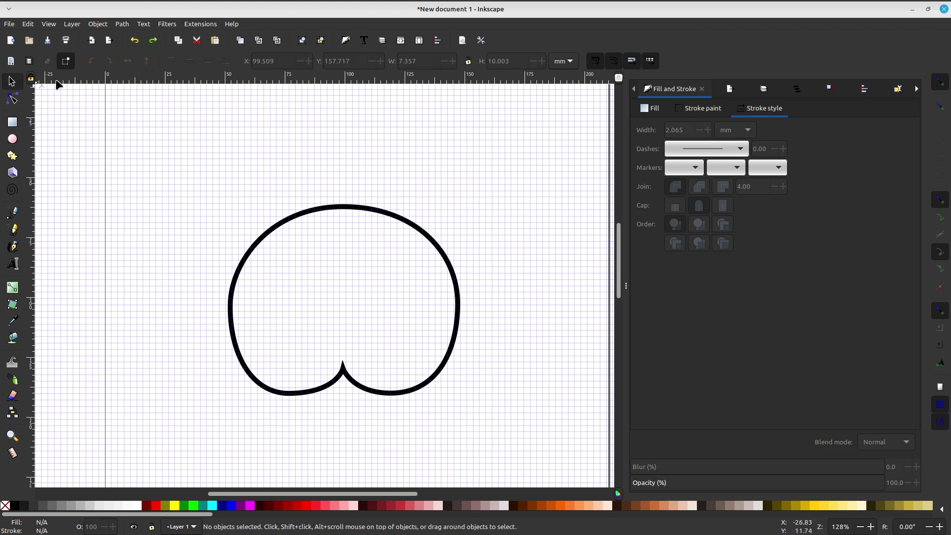
# Select the notched heart outline and thicken its stroke to 4.265 mm
pyautogui.click(388, 211)
pyautogui.click(708, 130)
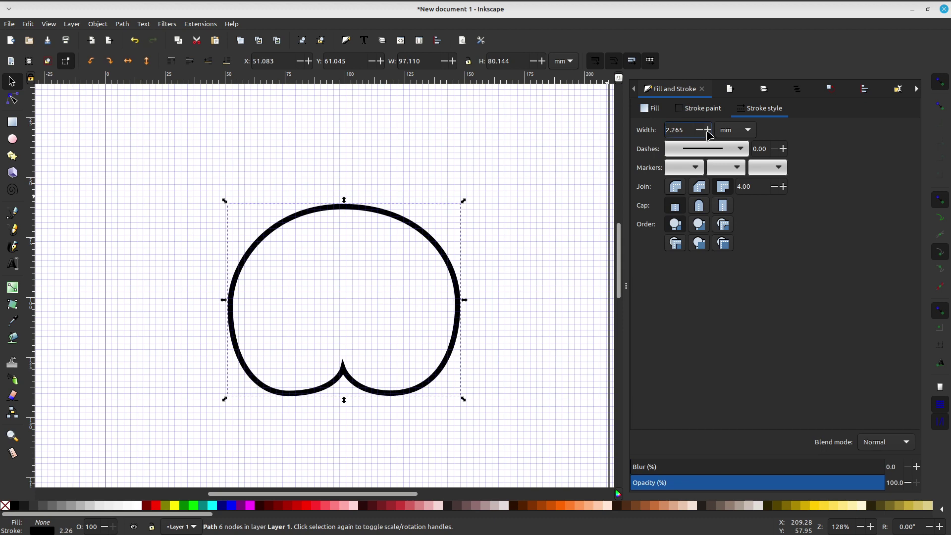
pyautogui.click(709, 130)
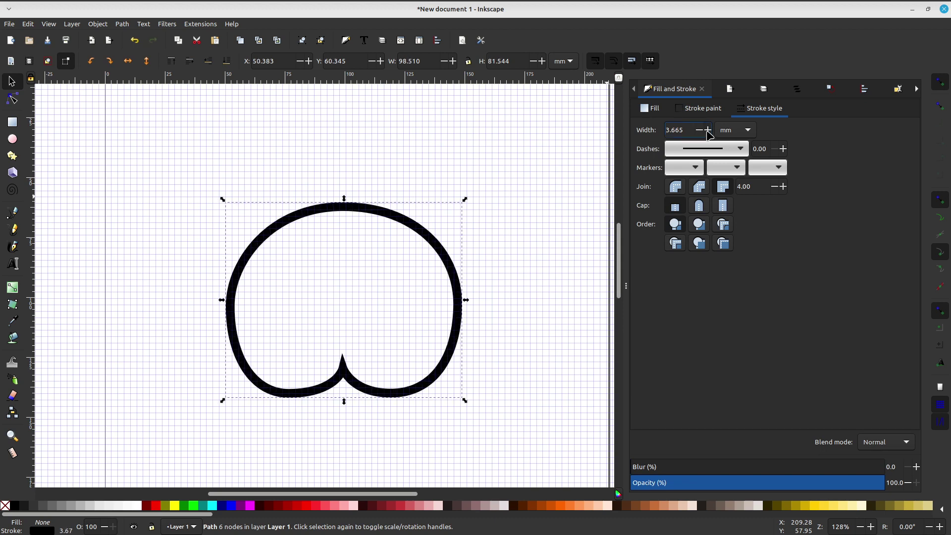
pyautogui.scroll(-1, 459, 238)
pyautogui.keyDown('ctrl'); pyautogui.scroll(-1, 458, 238); pyautogui.keyUp('ctrl')
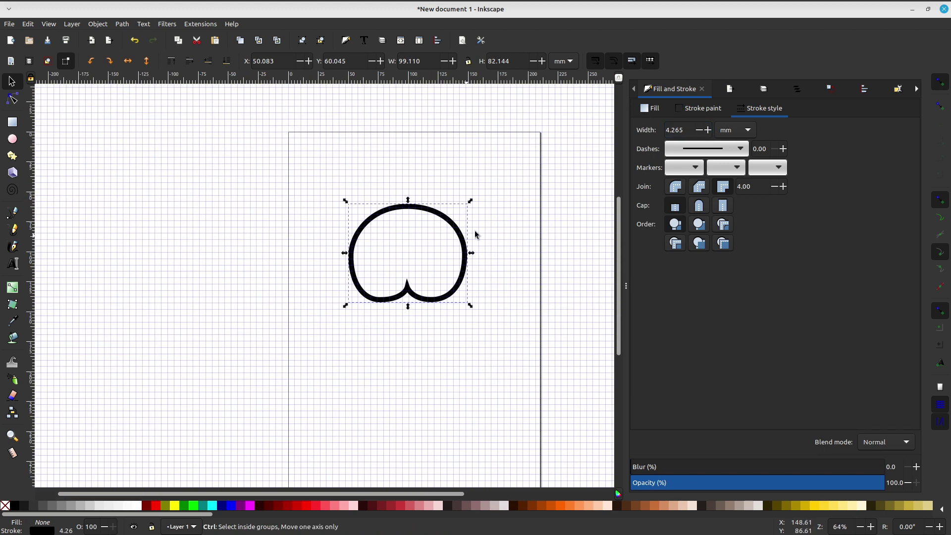
pyautogui.keyDown('ctrl'); pyautogui.scroll(-1, 412, 191); pyautogui.keyUp('ctrl')
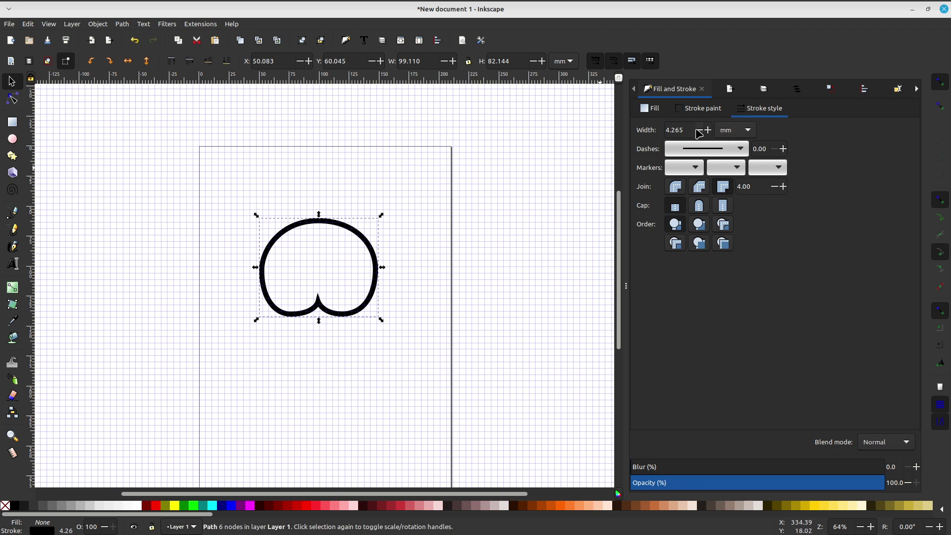
# Thin the outline's stroke back to 2.865 mm, then reselect the path
pyautogui.click(699, 130)
pyautogui.click(699, 130)
pyautogui.click(699, 130)
pyautogui.doubleClick(699, 130)
pyautogui.doubleClick(699, 130)
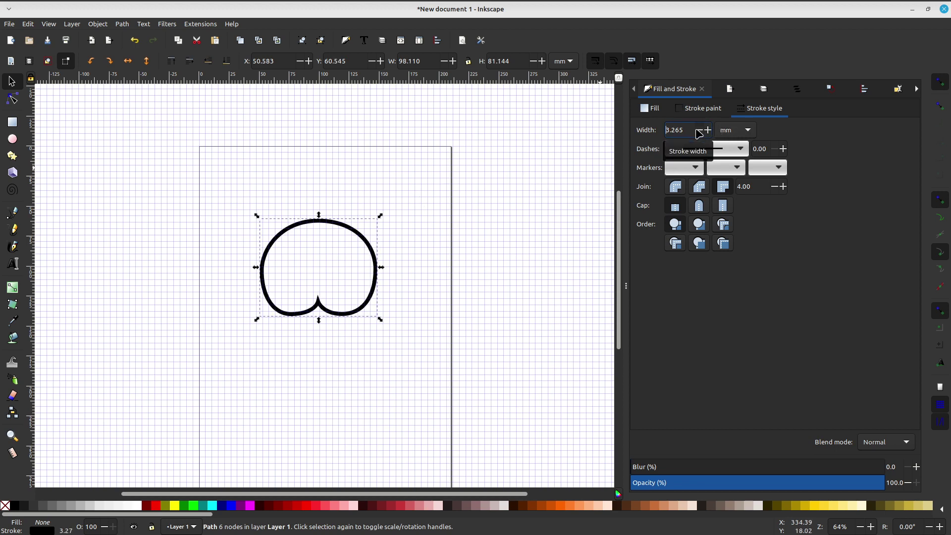
pyautogui.scroll(1, 430, 221)
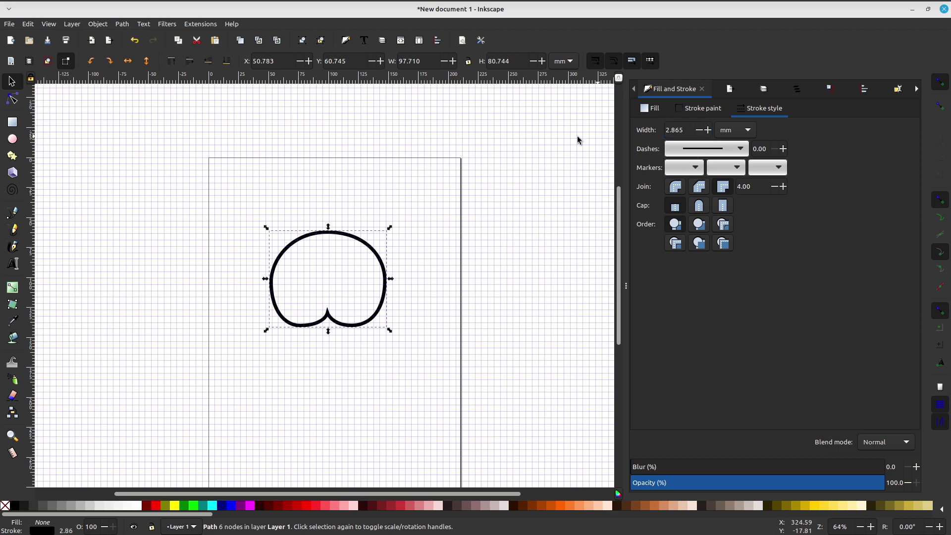
pyautogui.keyDown('ctrl'); pyautogui.scroll(1, 438, 172); pyautogui.keyUp('ctrl')
pyautogui.click(373, 127)
pyautogui.scroll(-2, 381, 208)
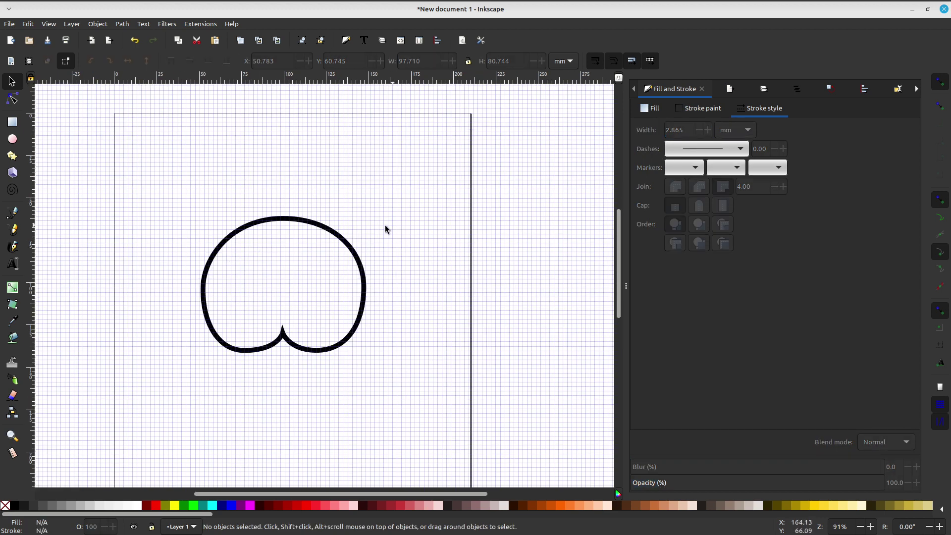
pyautogui.click(362, 259)
# Open the Export PNG Image panel and widen the dock beside the canvas
pyautogui.click(9, 24)
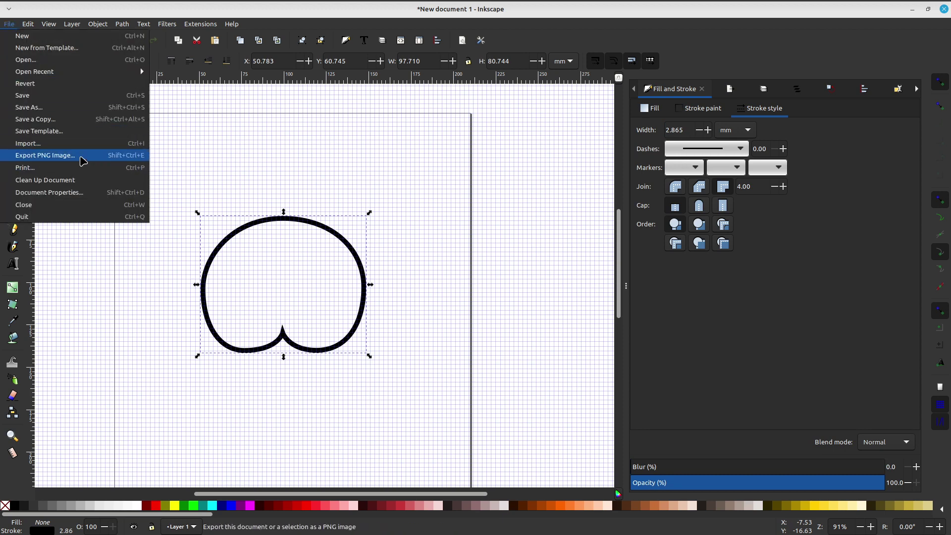
pyautogui.click(82, 161)
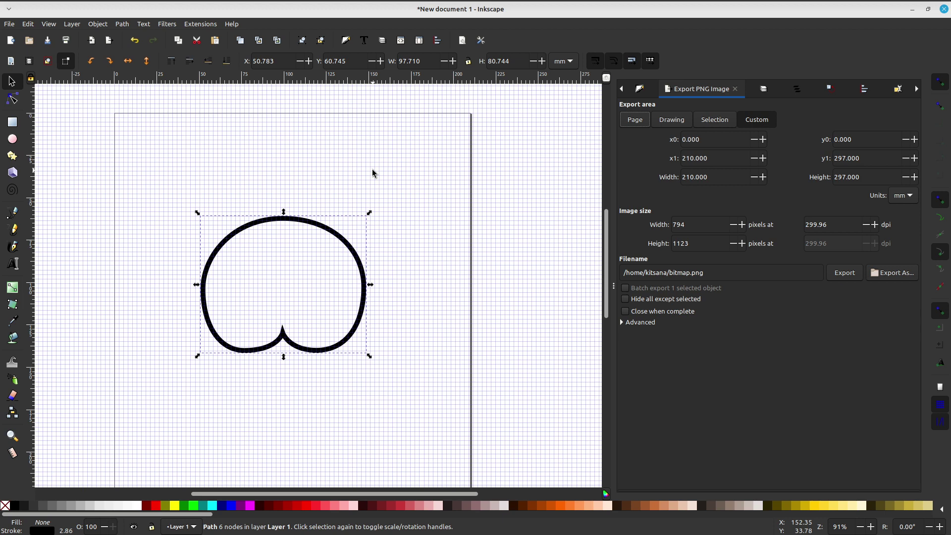
pyautogui.moveTo(615, 302)
pyautogui.mouseDown()
pyautogui.moveTo(725, 301)
pyautogui.moveTo(434, 273)
pyautogui.mouseUp()
# Browse the other docked panel tabs, then return to Export PNG Image
pyautogui.click(644, 89)
pyautogui.click(714, 90)
pyautogui.click(763, 89)
pyautogui.click(816, 89)
pyautogui.click(784, 90)
pyautogui.click(737, 90)
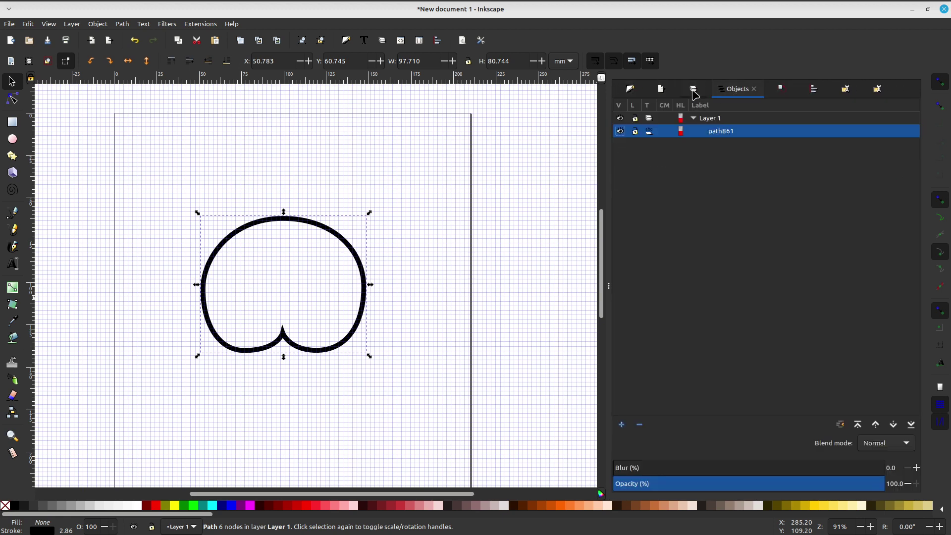
pyautogui.click(696, 89)
pyautogui.click(661, 91)
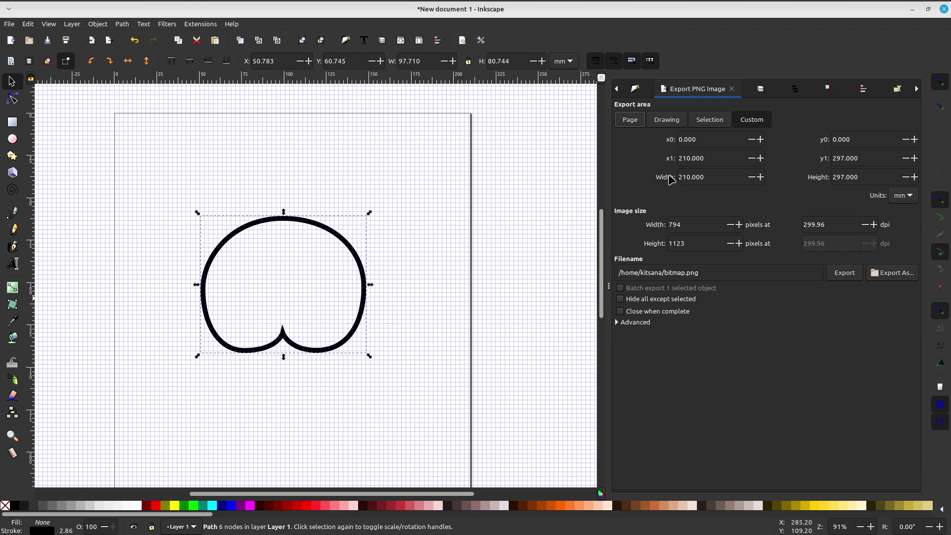
# Reselect the notched outline path on the canvas
pyautogui.click(9, 24)
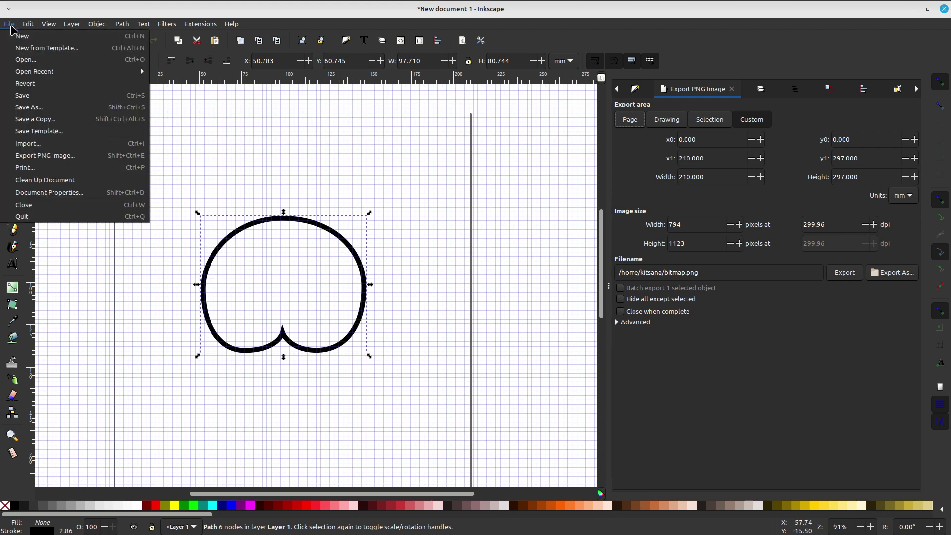
pyautogui.click(361, 21)
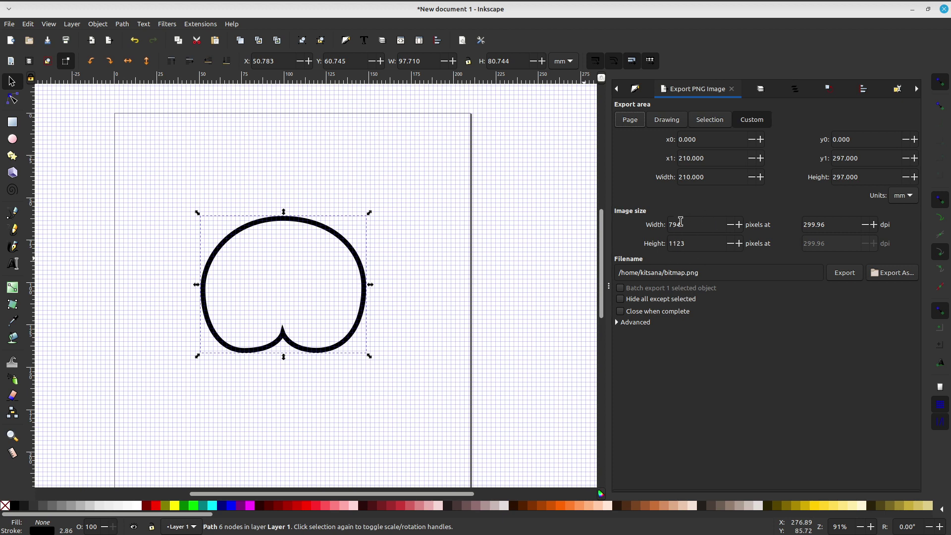
pyautogui.scroll(-1, 449, 250)
pyautogui.hscroll(-1, 449, 250)
pyautogui.click(509, 257)
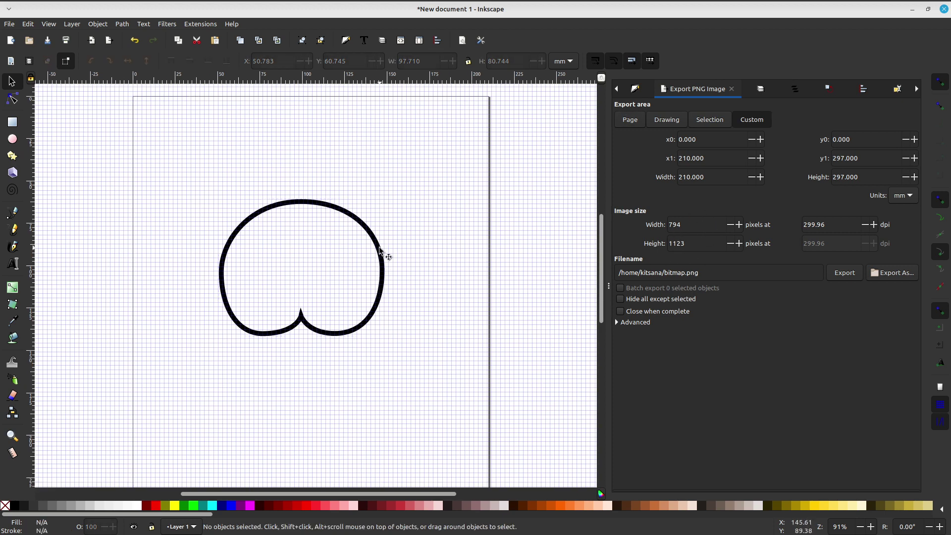
pyautogui.click(380, 252)
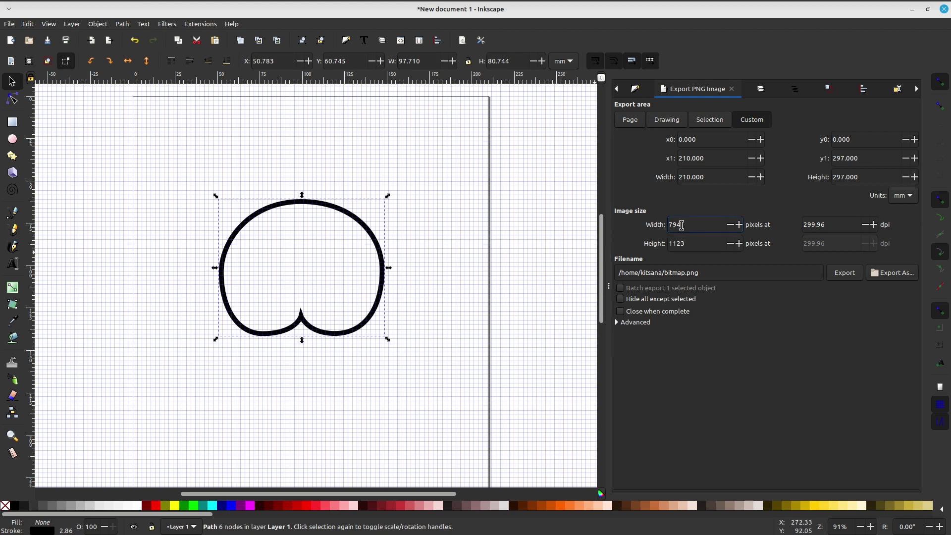
pyautogui.scroll(1, 300, 195)
pyautogui.hscroll(-1, 300, 196)
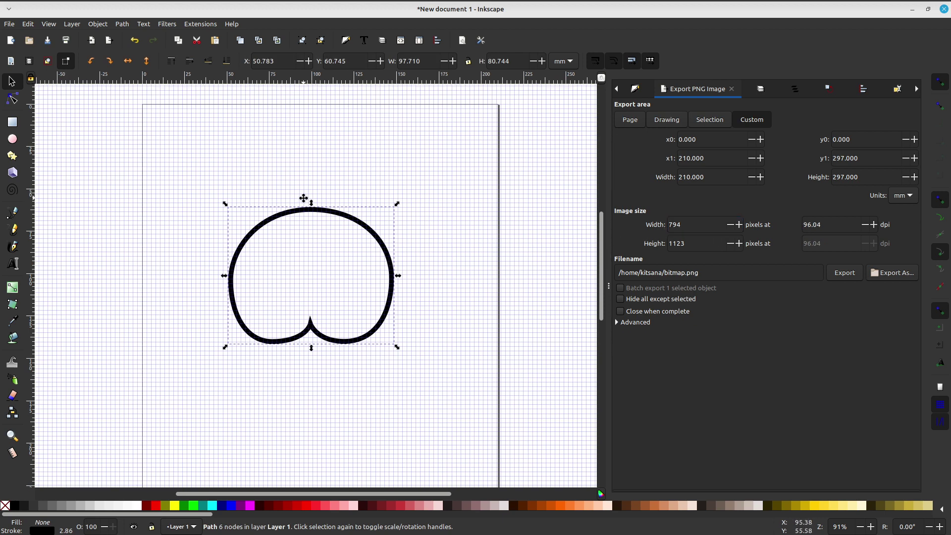
pyautogui.click(441, 191)
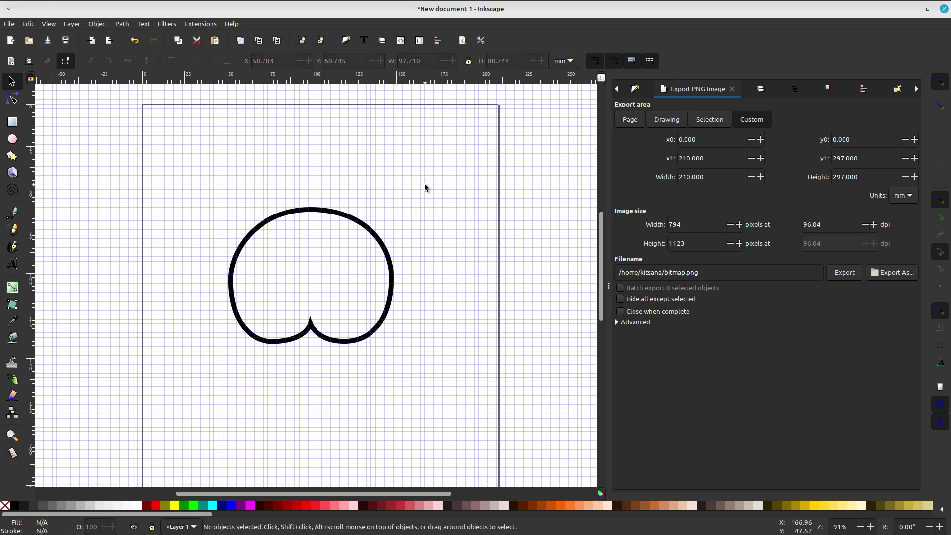
pyautogui.click(390, 257)
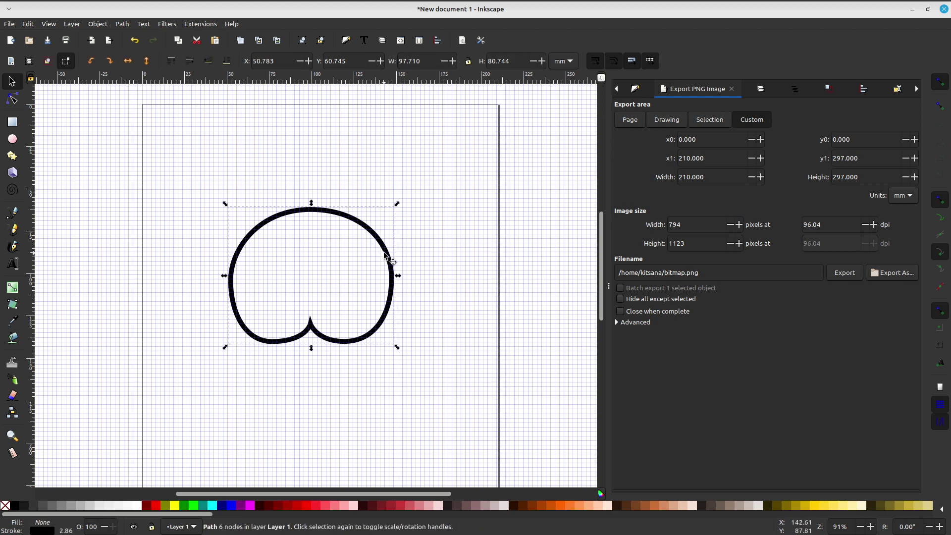
# Set the export width to 2000 px (2829 px tall, 241.90 dpi) and rename the file omni.png
pyautogui.doubleClick(707, 225)
pyautogui.write('2000')
pyautogui.click(690, 243)
pyautogui.doubleClick(679, 272)
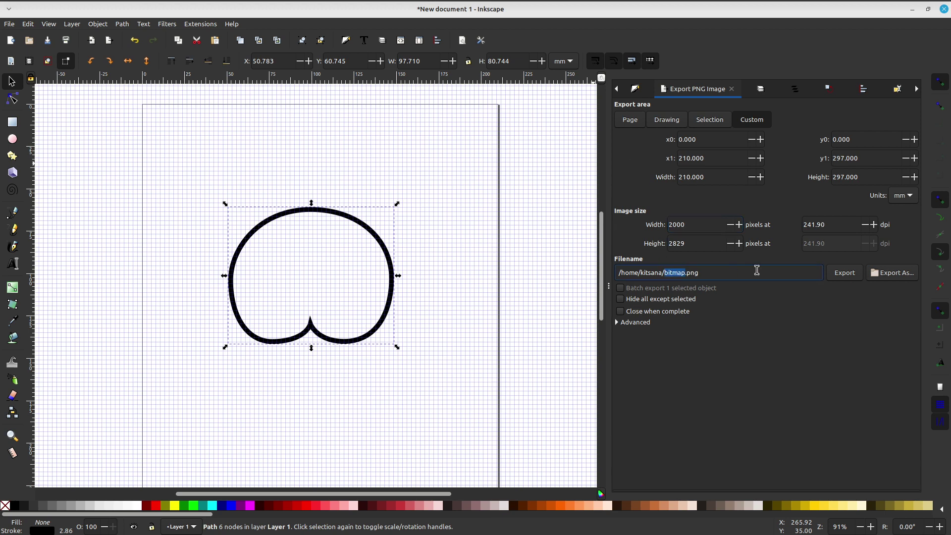
pyautogui.write('omn')
pyautogui.click(219, 244)
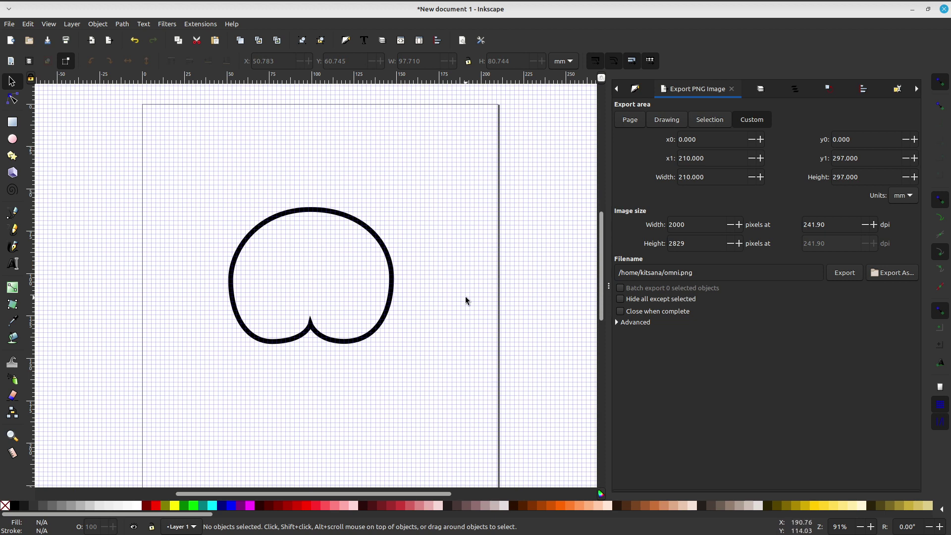
# Change the export filename to Sound_Diagram_distancing.png, panning the page view meanwhile
pyautogui.click(698, 273)
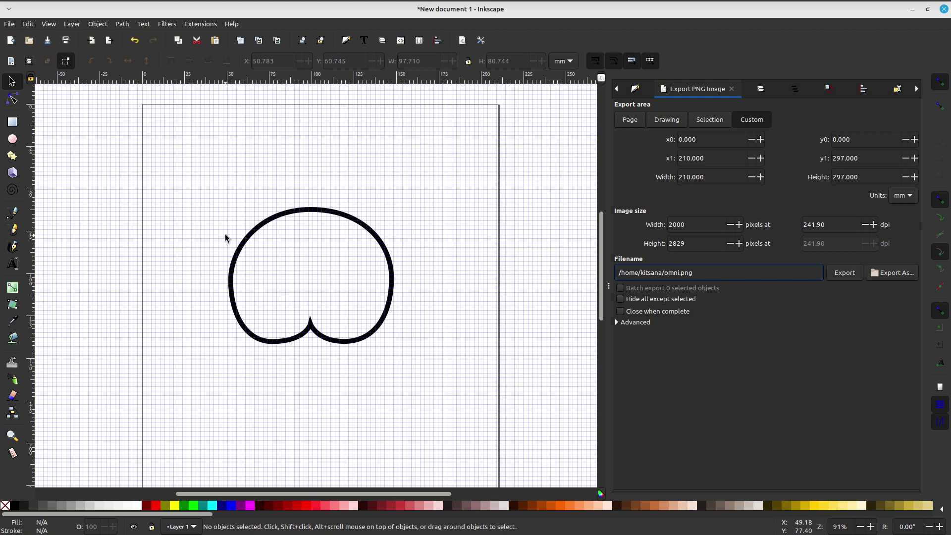
pyautogui.moveTo(288, 270); pyautogui.dragTo(320, 285, button='middle')
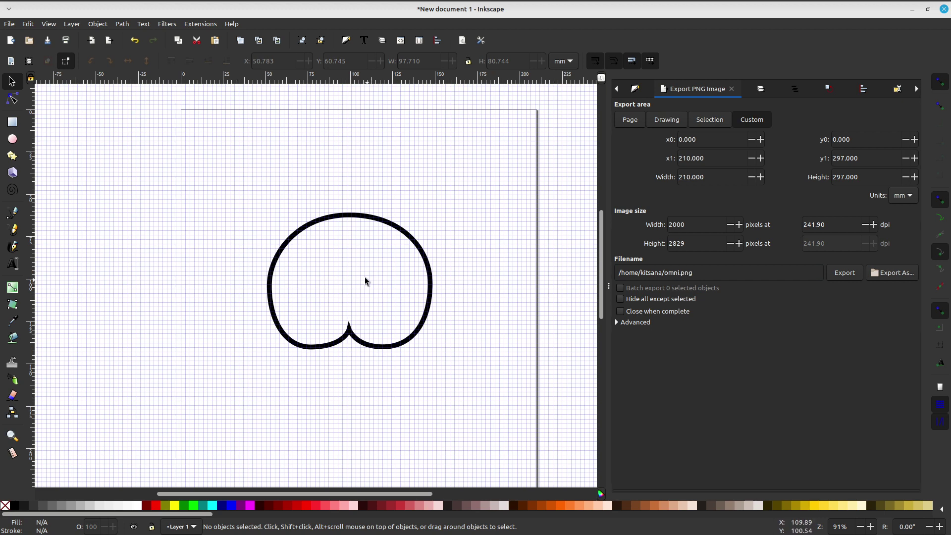
pyautogui.moveTo(365, 277); pyautogui.dragTo(339, 292, button='middle')
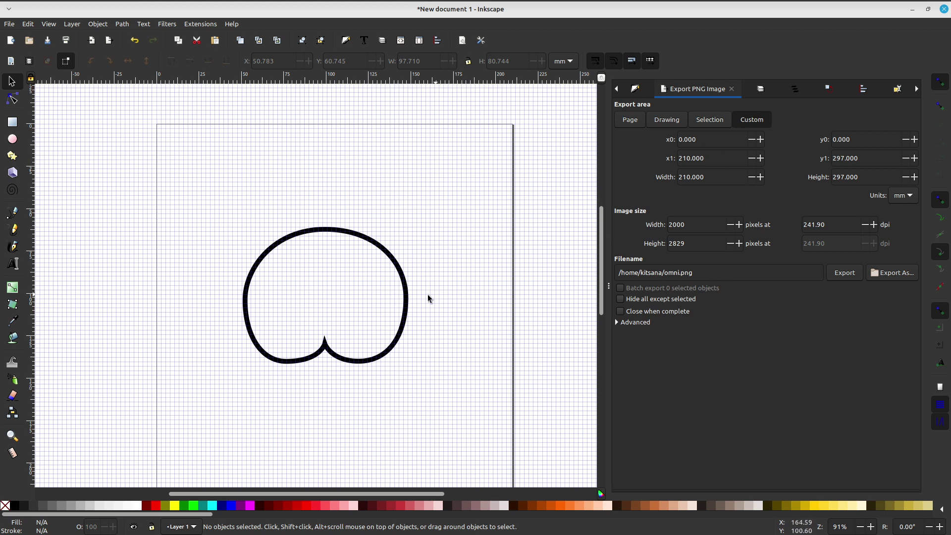
pyautogui.click(681, 272)
pyautogui.write('Sound_Diagram_distancing')
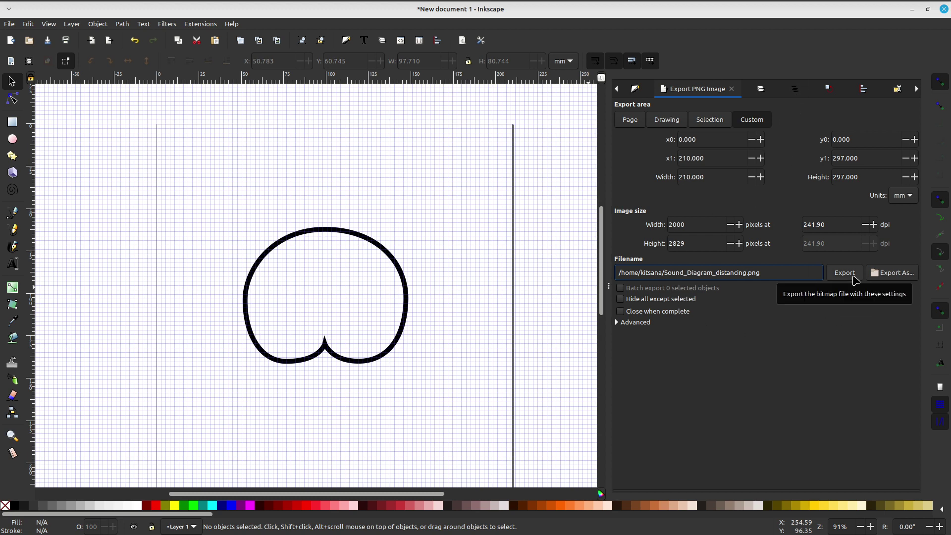
# Save Sound_Diagram_distancing.png into 3D_Models/11_Music_Stuff_and_Instrument/06_Condenser_Mic…/Texture
pyautogui.click(889, 275)
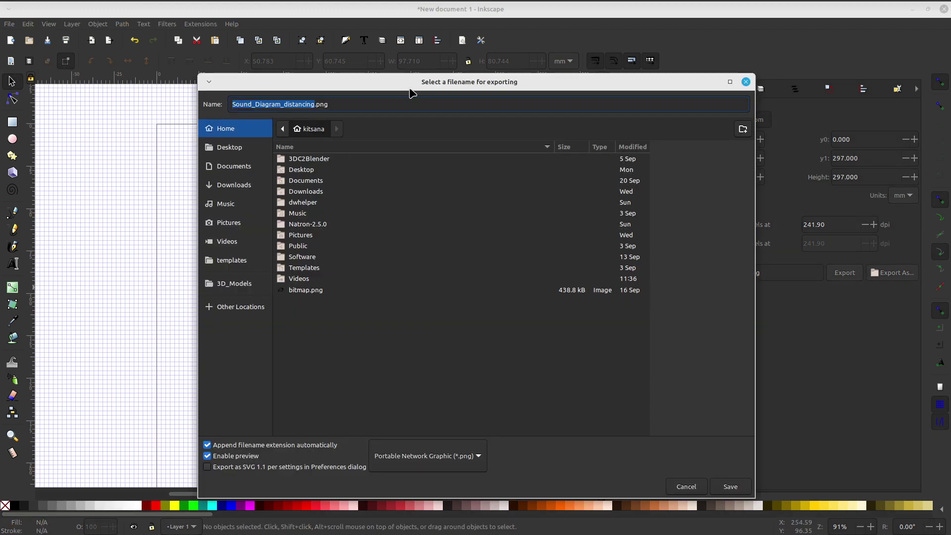
pyautogui.moveTo(409, 87); pyautogui.dragTo(434, 82)
pyautogui.click(265, 302)
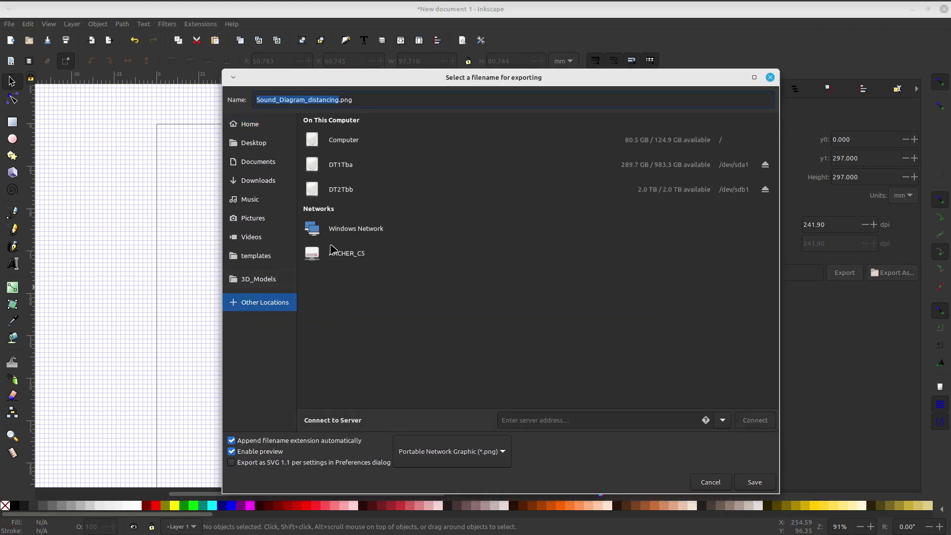
pyautogui.click(342, 190)
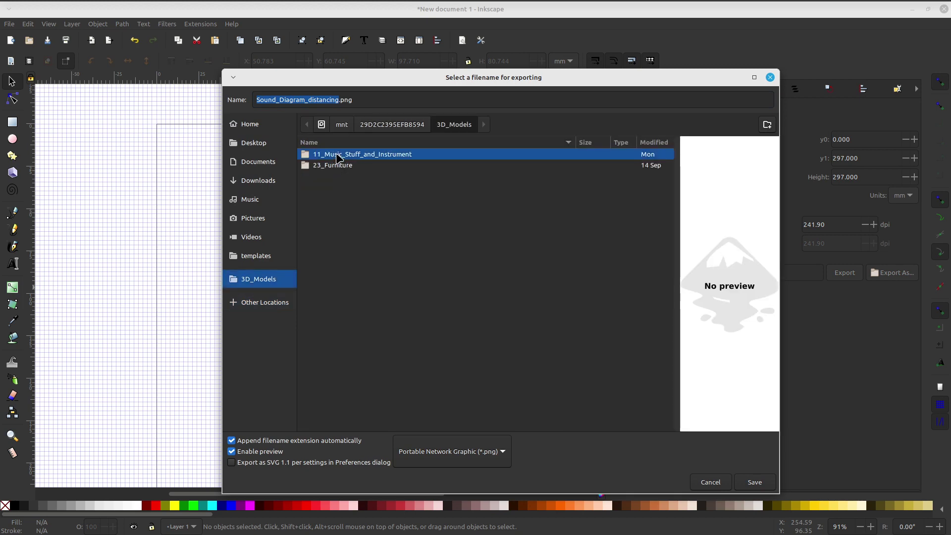
pyautogui.doubleClick(341, 155)
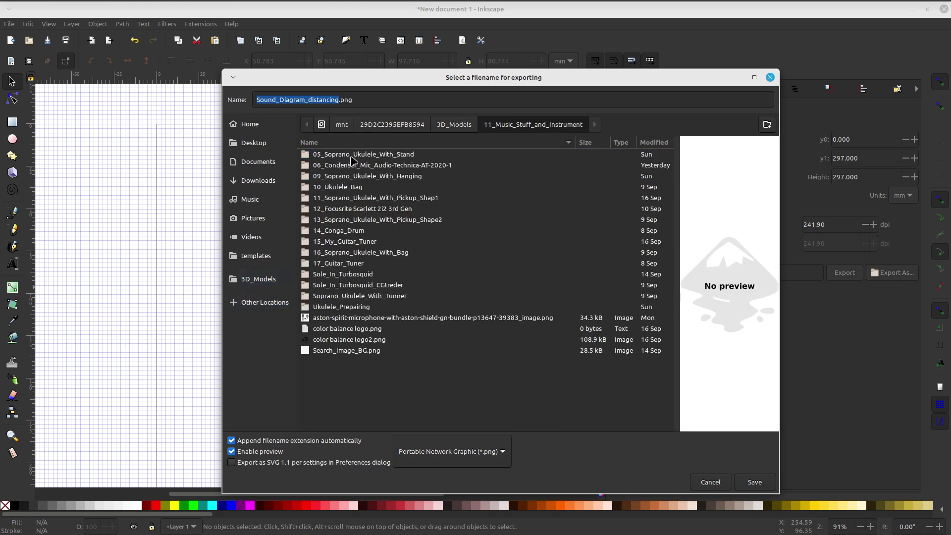
pyautogui.doubleClick(355, 166)
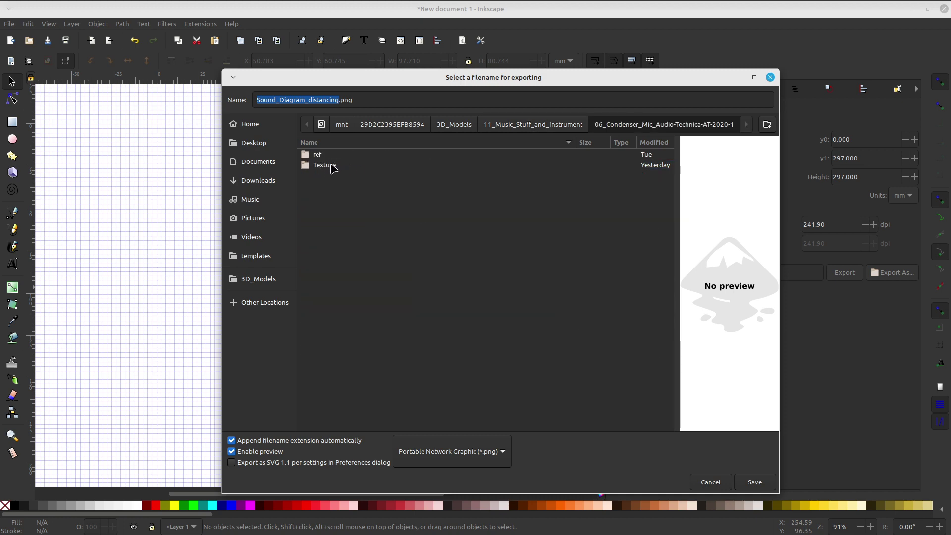
pyautogui.doubleClick(332, 166)
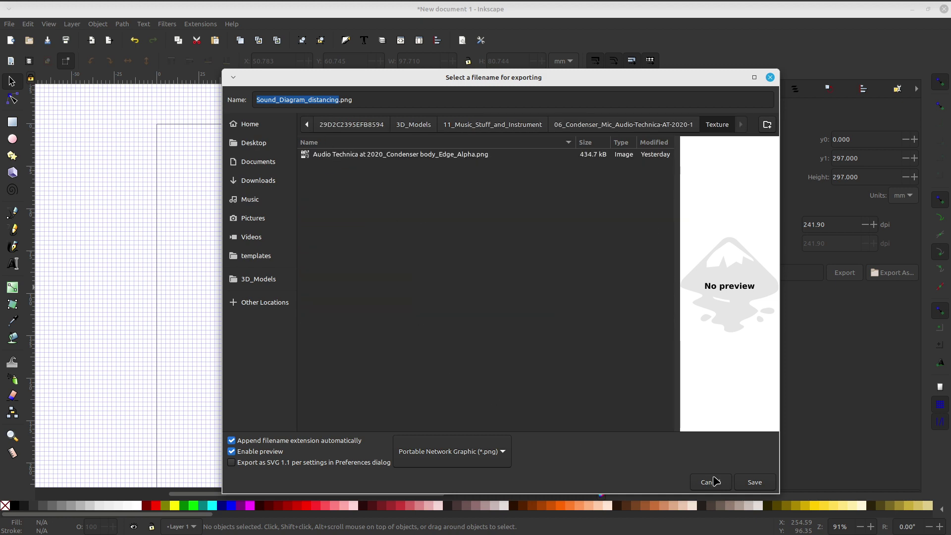
pyautogui.click(755, 482)
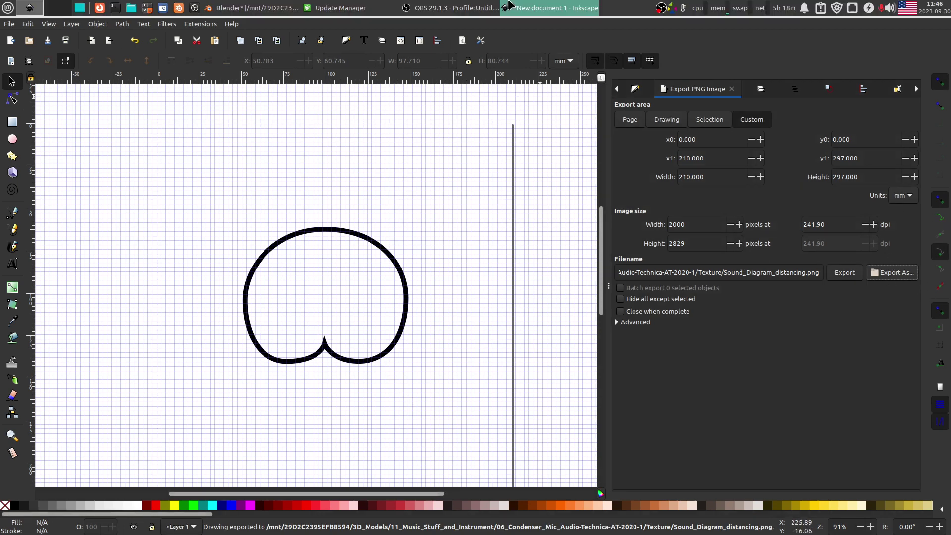
# Open Thunar, position its window, and go to the DT2Tbb drive's 3D_Models folder
pyautogui.click(131, 8)
pyautogui.moveTo(328, 149); pyautogui.dragTo(565, 70)
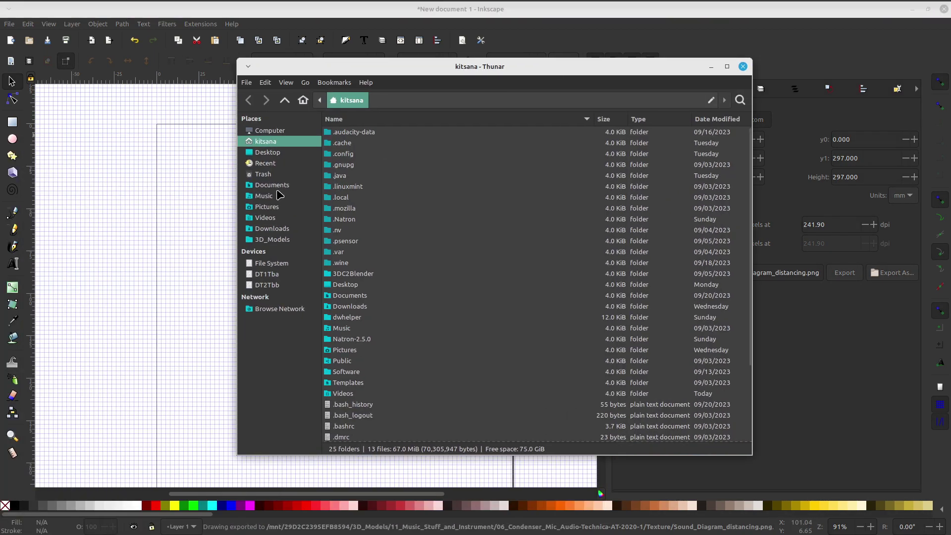
pyautogui.moveTo(424, 70); pyautogui.dragTo(742, 75)
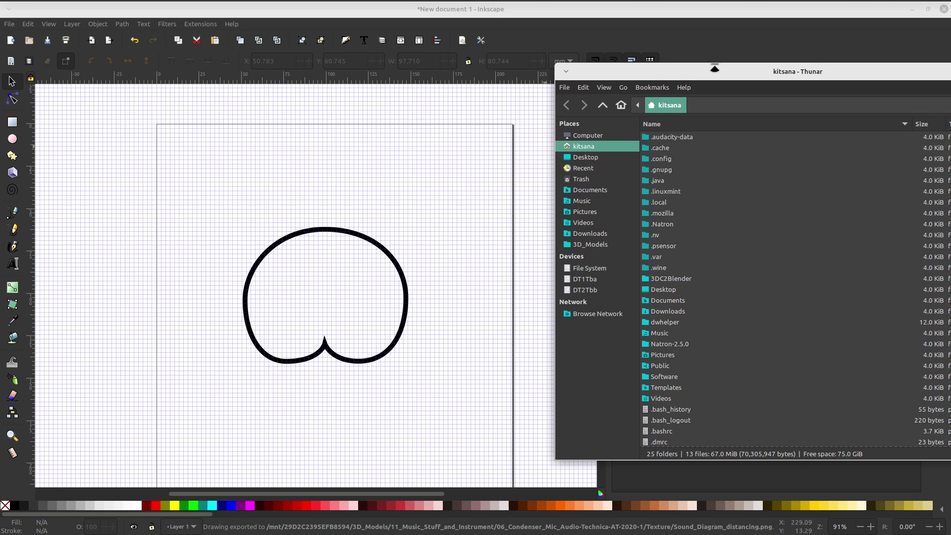
pyautogui.moveTo(674, 67); pyautogui.dragTo(394, 78)
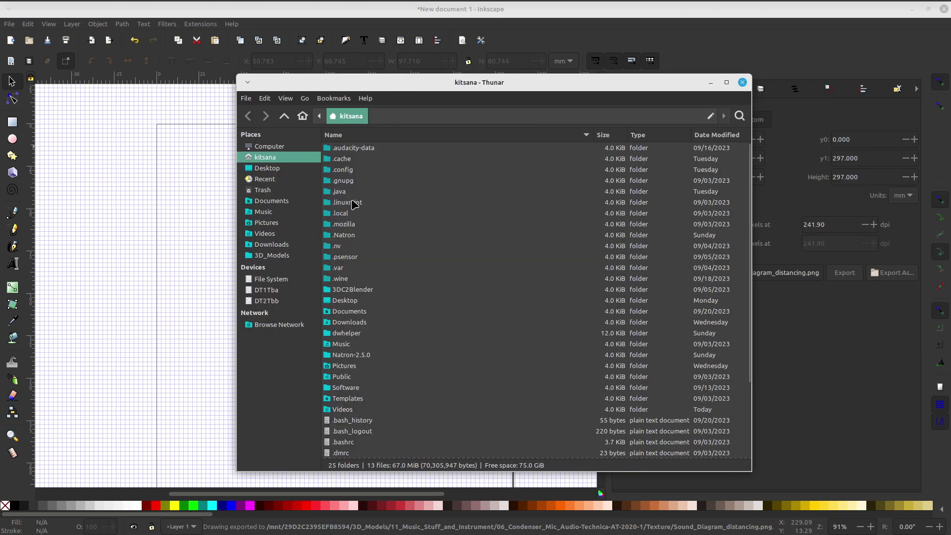
pyautogui.click(267, 300)
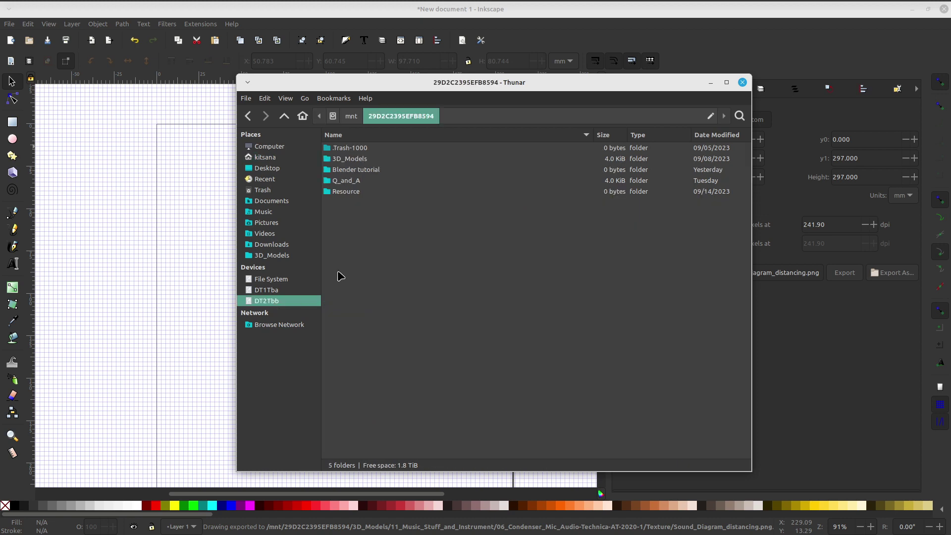
pyautogui.click(344, 161)
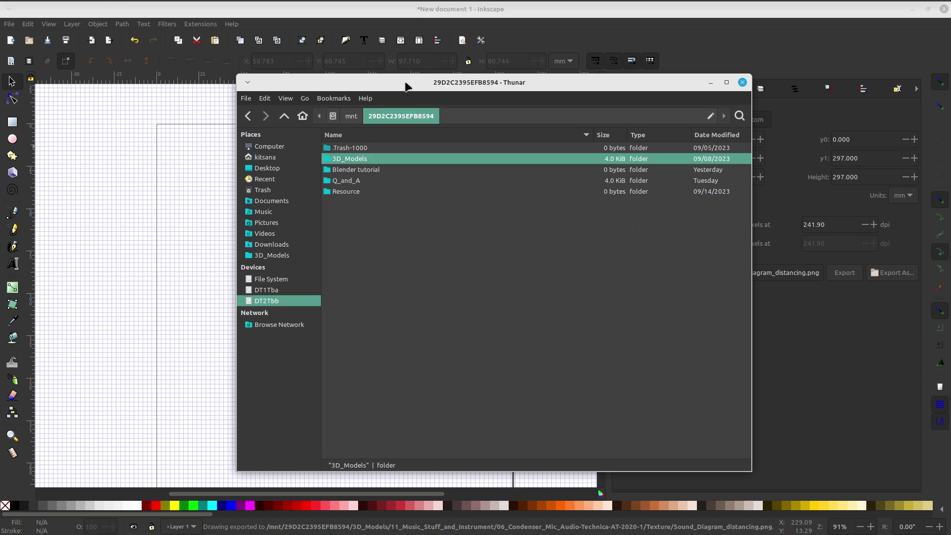
pyautogui.moveTo(423, 79)
pyautogui.mouseDown()
pyautogui.moveTo(443, 57)
pyautogui.moveTo(391, 70)
pyautogui.mouseUp()
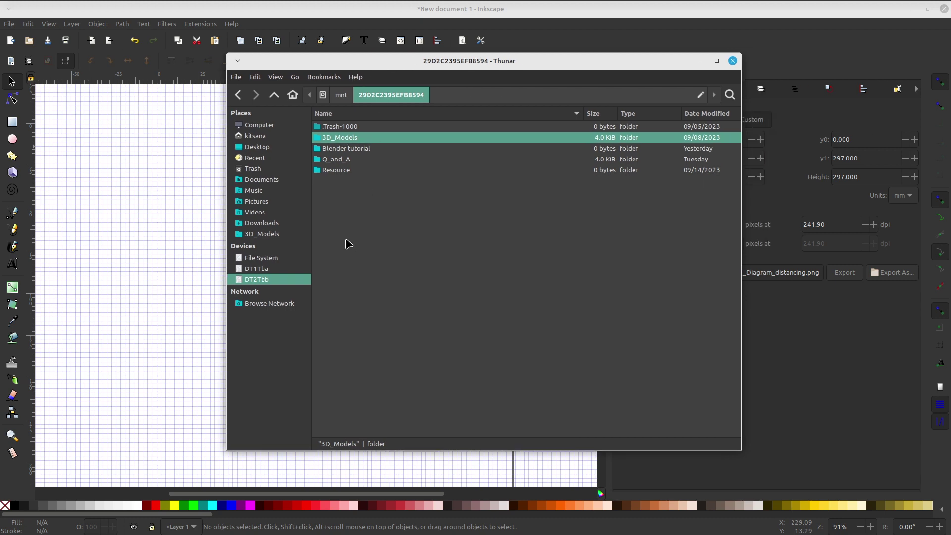
pyautogui.click(347, 244)
pyautogui.click(346, 142)
pyautogui.click(343, 216)
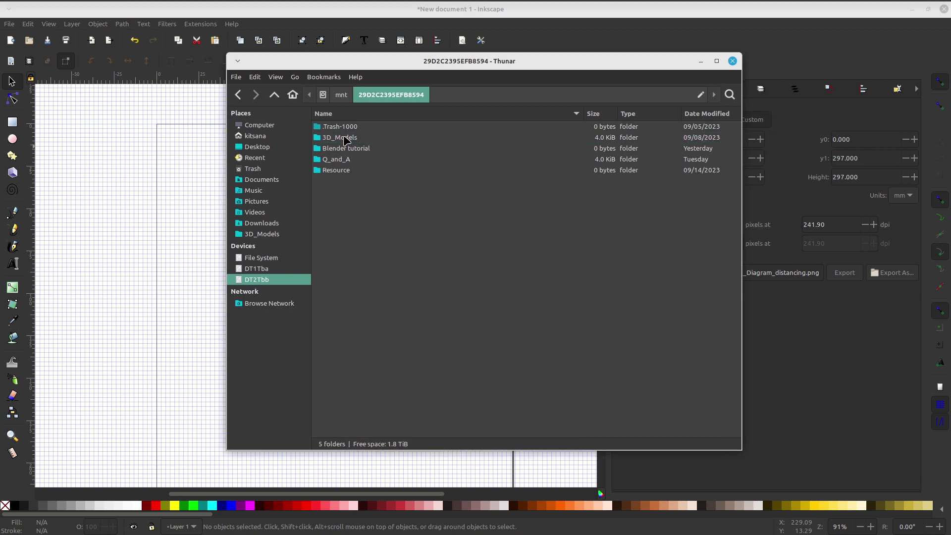
pyautogui.moveTo(404, 61); pyautogui.dragTo(398, 59)
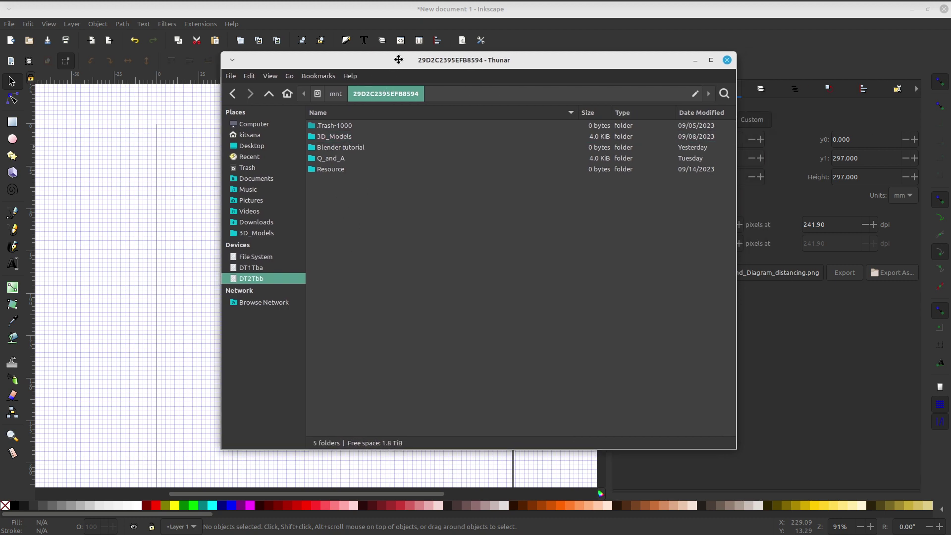
# Navigate down to the condenser mic's Texture folder and select Sound_Diagram_distancing.png
pyautogui.click(340, 142)
pyautogui.doubleClick(341, 139)
pyautogui.doubleClick(354, 126)
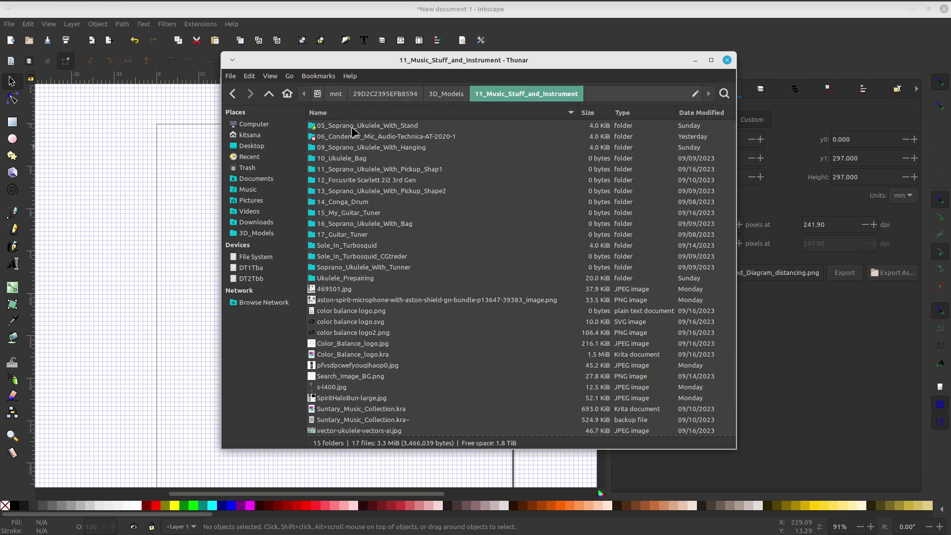
pyautogui.doubleClick(355, 137)
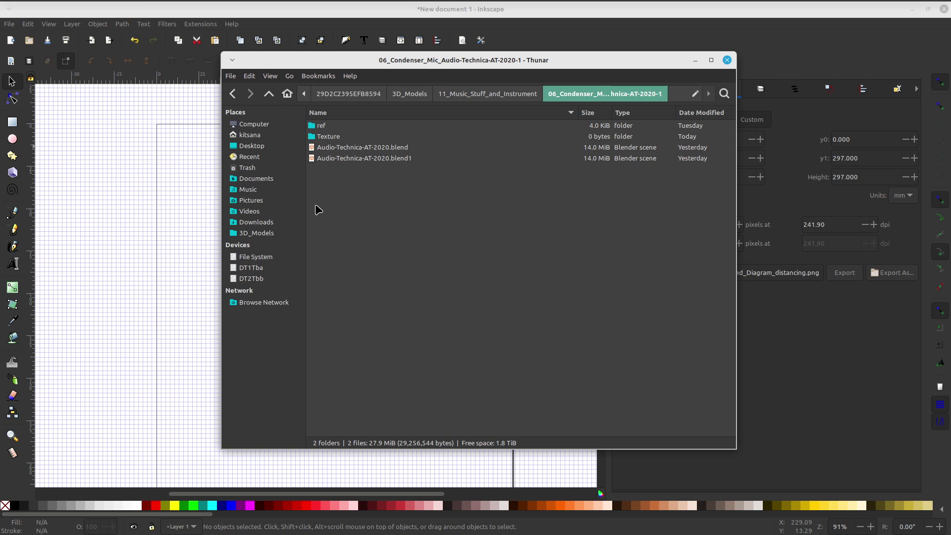
pyautogui.doubleClick(328, 136)
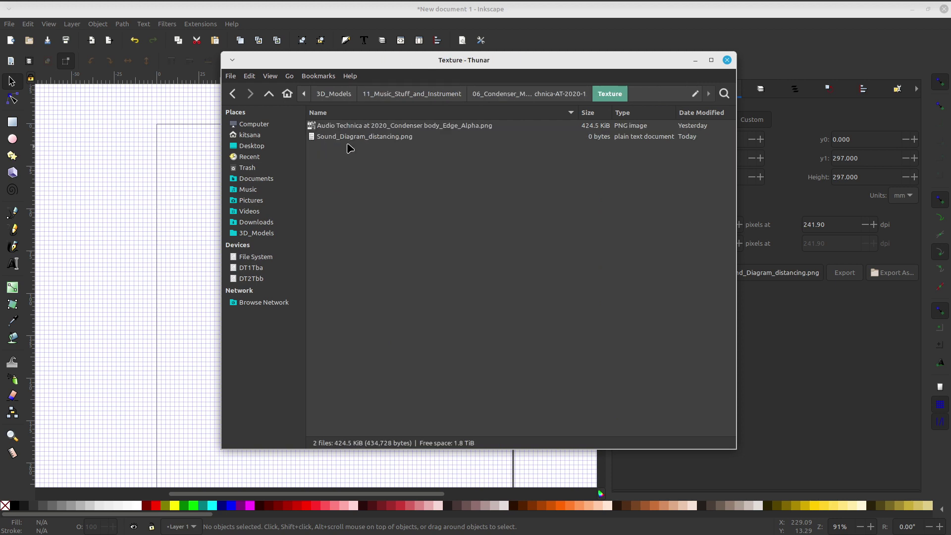
pyautogui.click(539, 100)
pyautogui.click(342, 141)
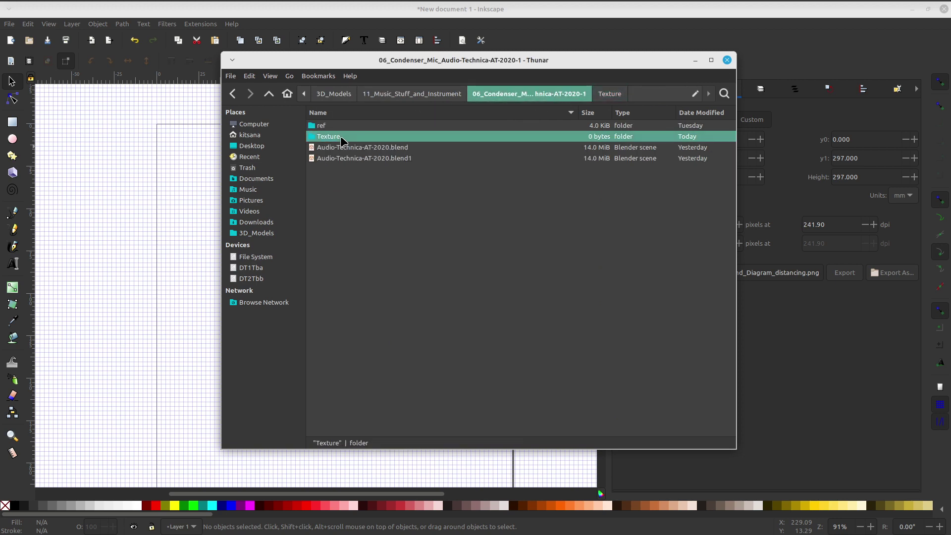
pyautogui.doubleClick(342, 141)
pyautogui.click(348, 140)
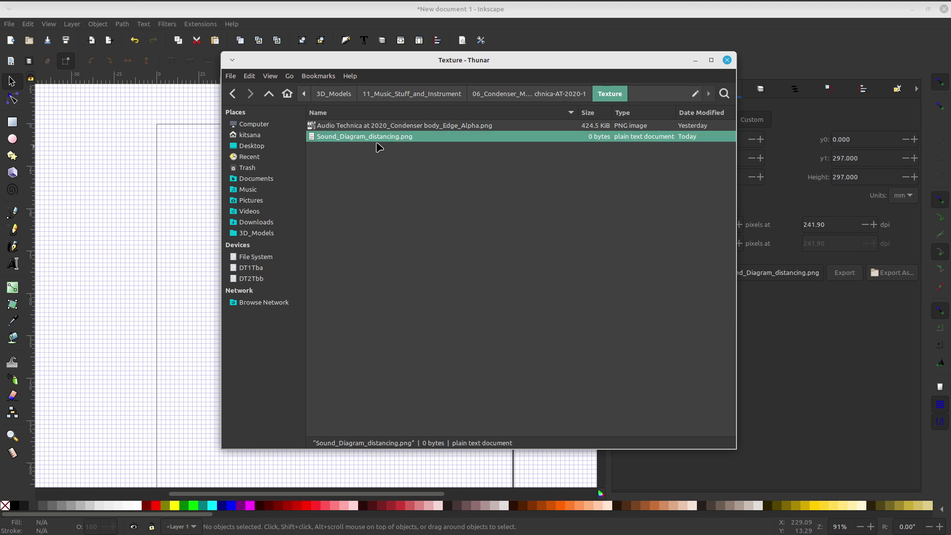
# Close Thunar, re-export replacing the existing Sound_Diagram_distancing.png, and reopen the file manager
pyautogui.click(727, 60)
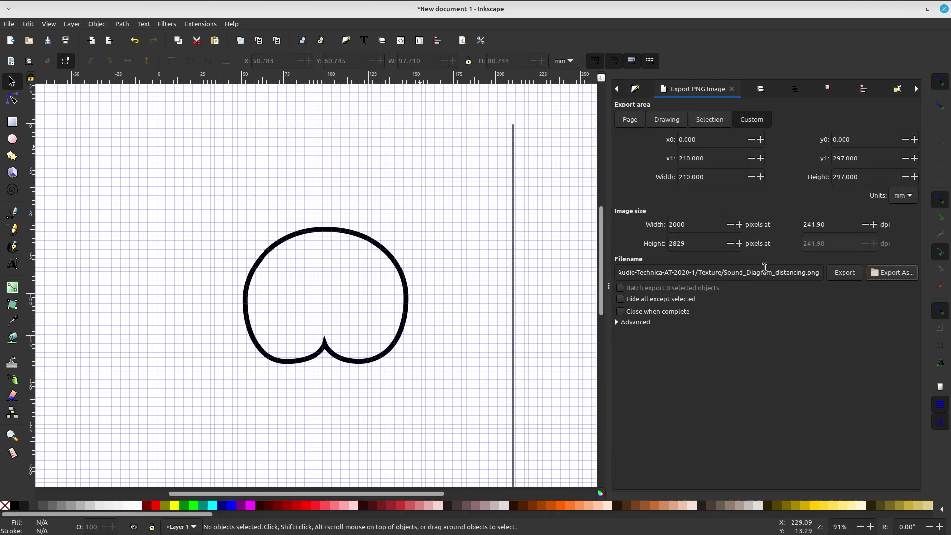
pyautogui.click(845, 273)
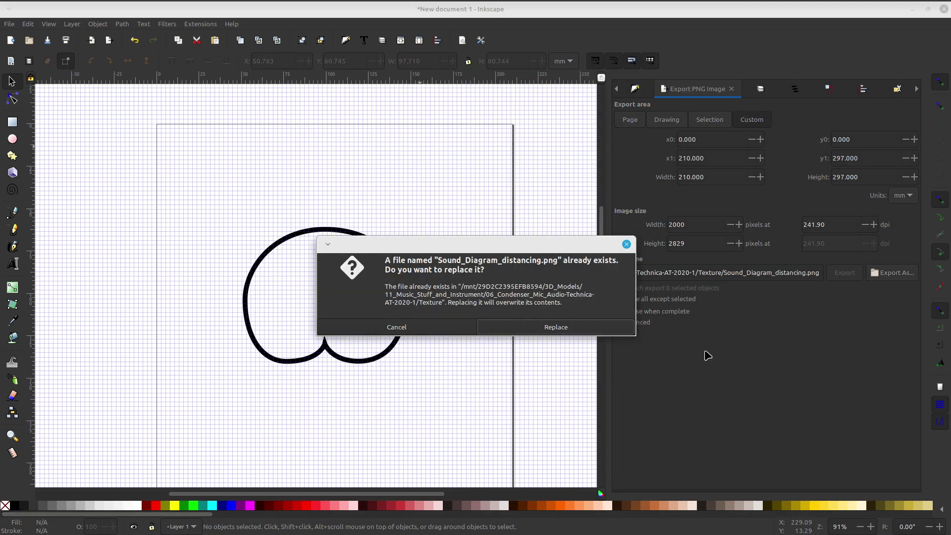
pyautogui.click(575, 331)
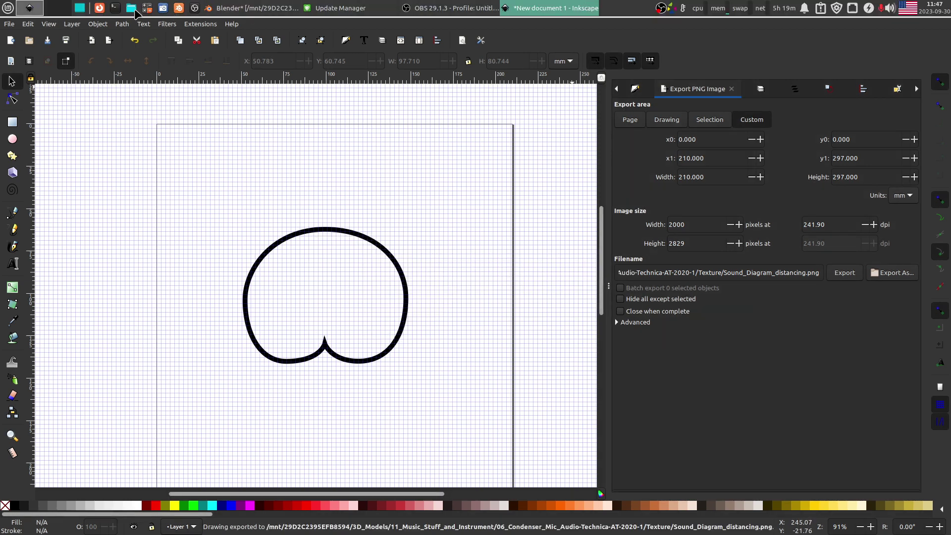
pyautogui.click(130, 8)
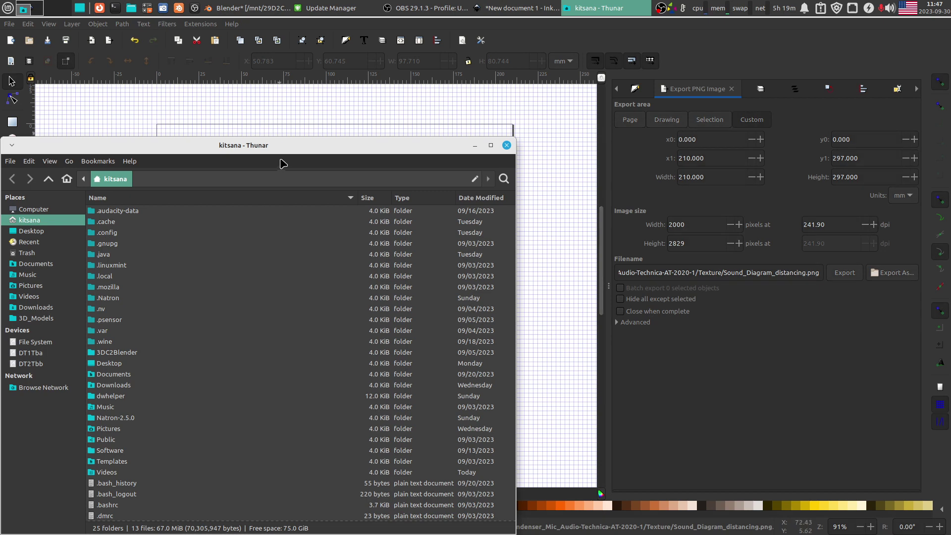
# Go from the DT2Tbb drive down to the condenser mic's Texture folder
pyautogui.moveTo(283, 142); pyautogui.dragTo(549, 77)
pyautogui.click(279, 292)
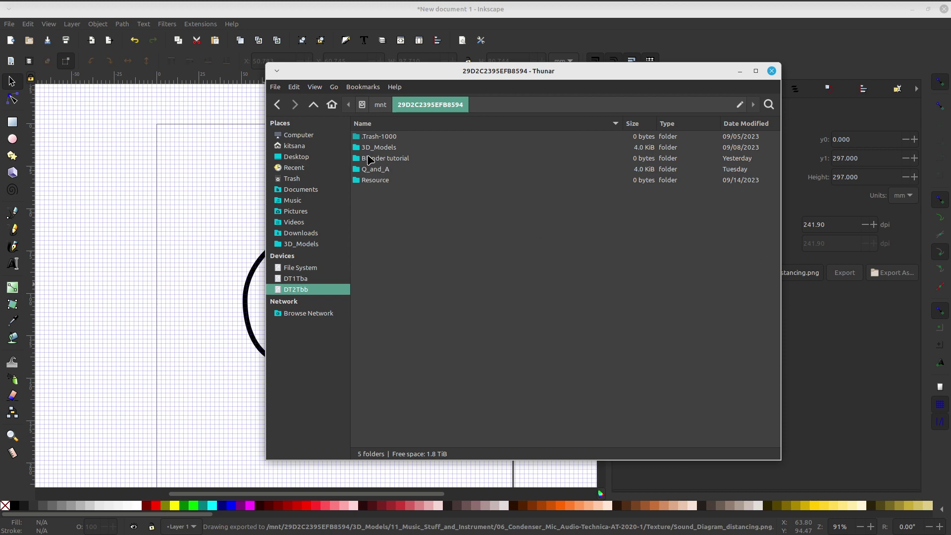
pyautogui.moveTo(456, 75); pyautogui.dragTo(401, 88)
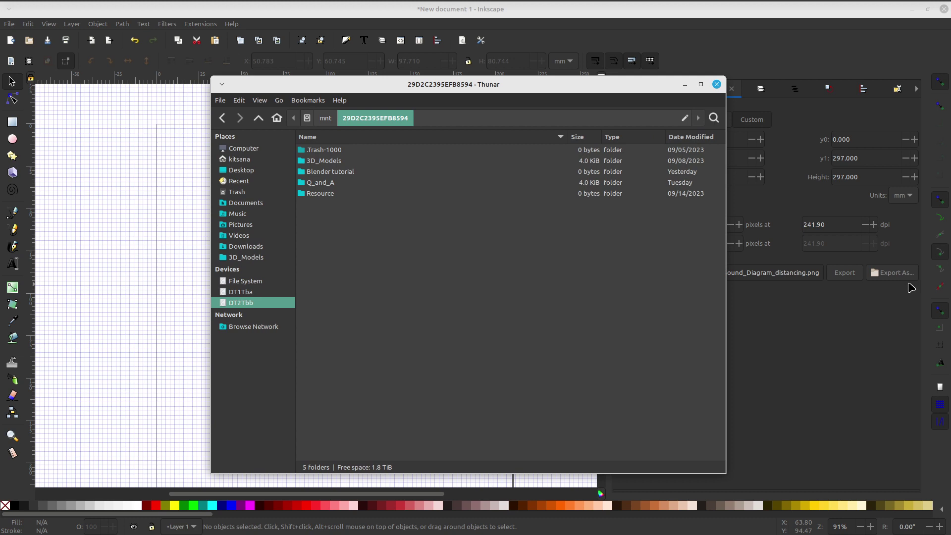
pyautogui.moveTo(496, 96); pyautogui.dragTo(520, 100)
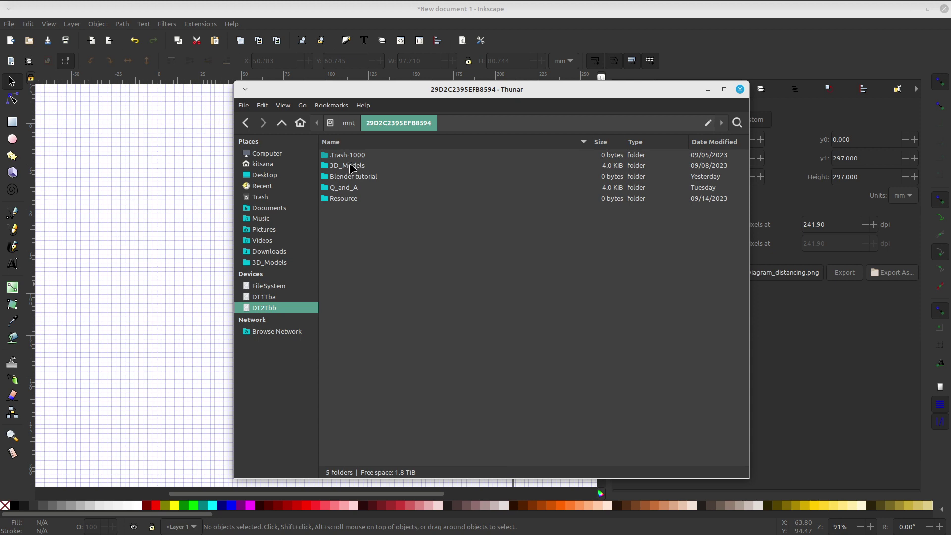
pyautogui.doubleClick(350, 167)
pyautogui.doubleClick(350, 160)
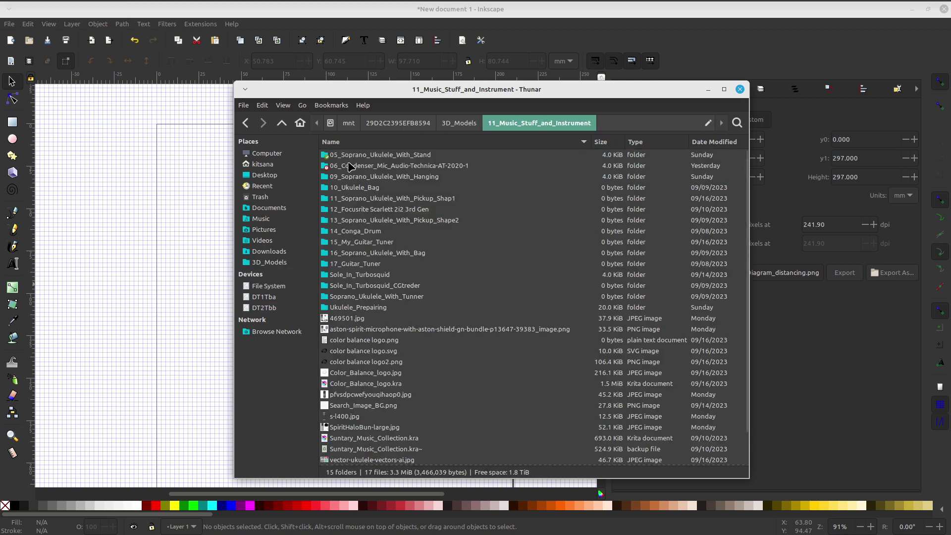
pyautogui.doubleClick(350, 167)
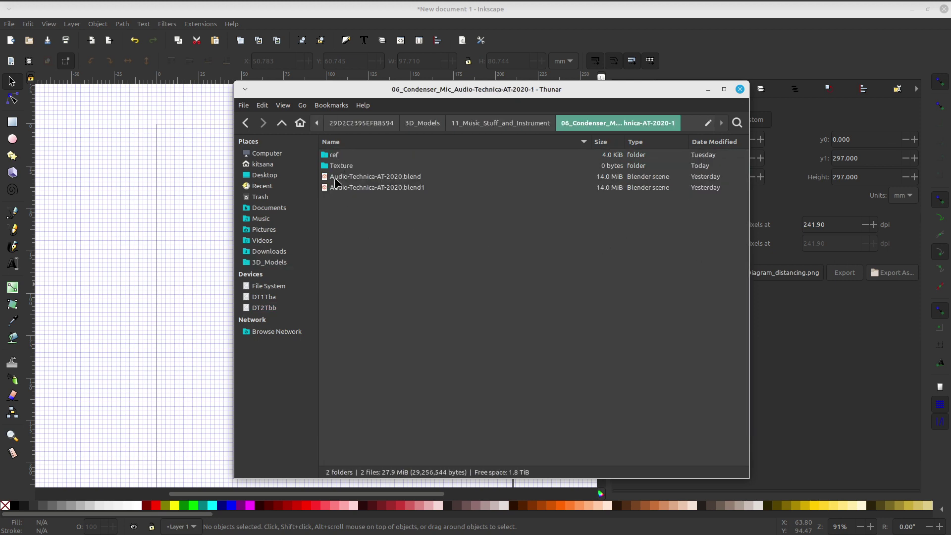
pyautogui.doubleClick(349, 166)
# Preview the 44.9 KiB Sound_Diagram_distancing.png, then close the preview and Thunar
pyautogui.click(369, 171)
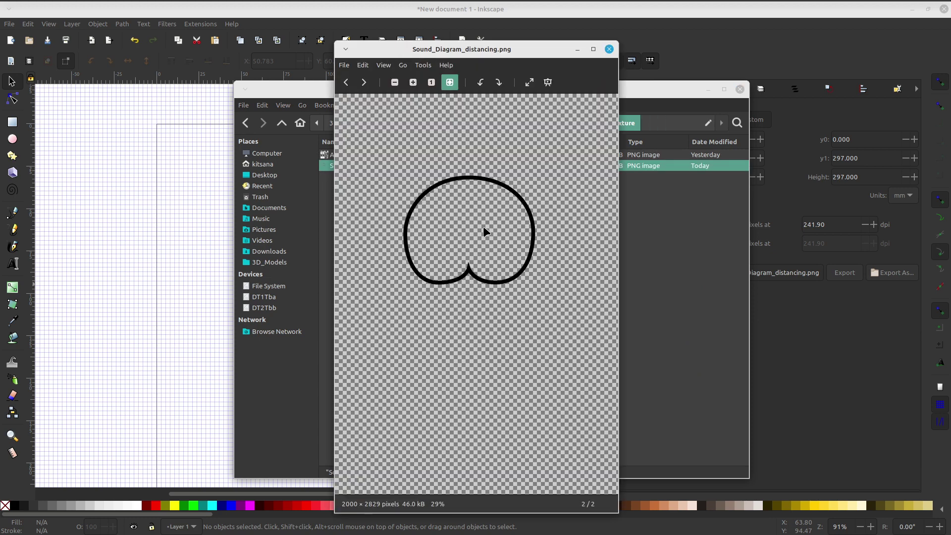
pyautogui.click(609, 49)
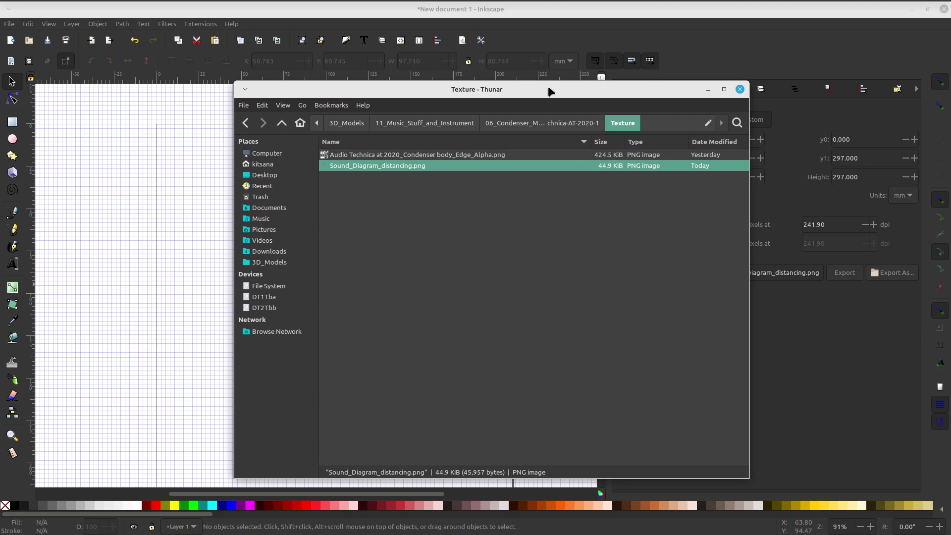
pyautogui.moveTo(548, 90); pyautogui.dragTo(658, 350)
pyautogui.moveTo(587, 353); pyautogui.dragTo(335, 148)
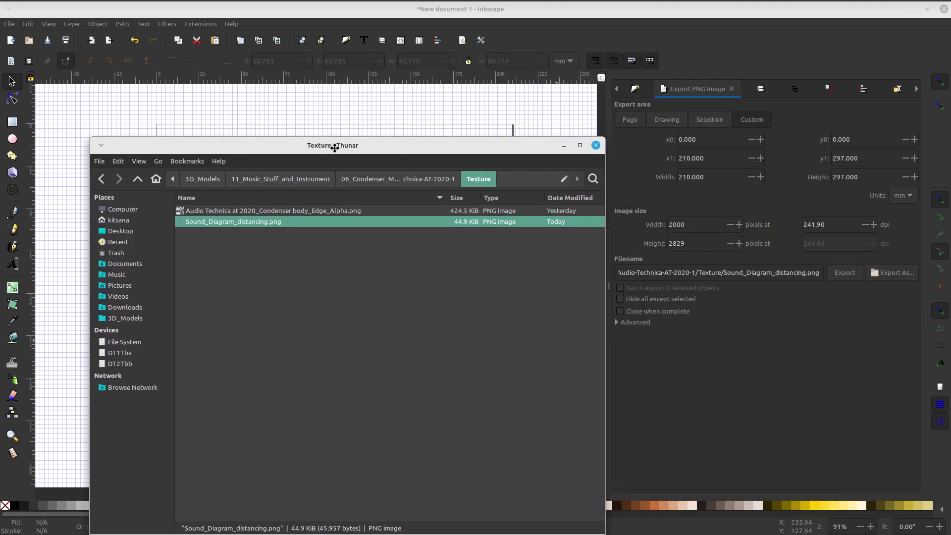
pyautogui.moveTo(335, 148); pyautogui.dragTo(335, 146)
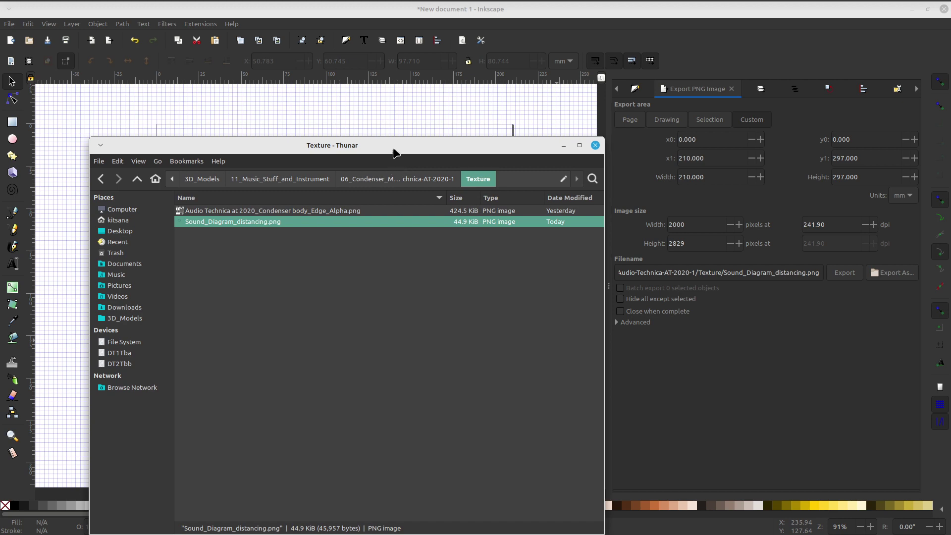
pyautogui.moveTo(393, 140); pyautogui.dragTo(440, 120)
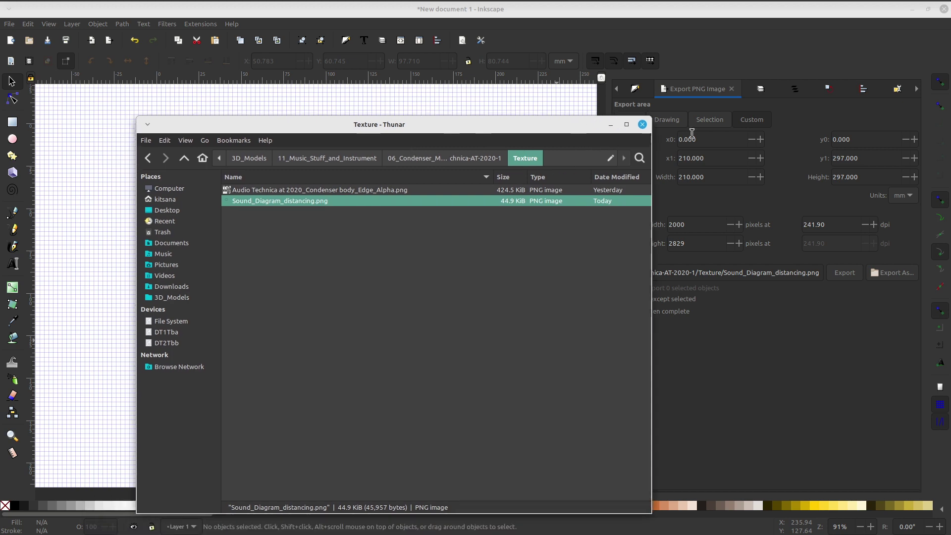
pyautogui.click(643, 125)
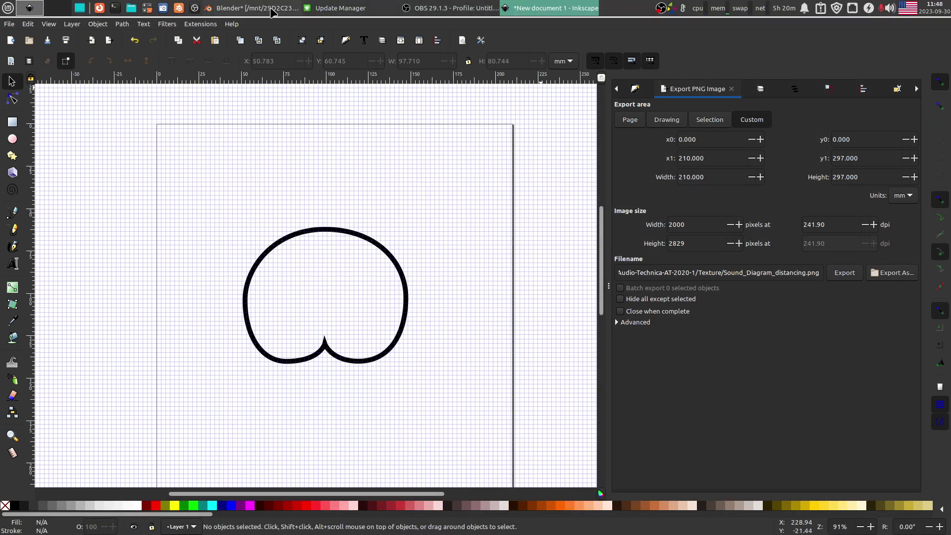
# Switch to Blender and enter the UV Editing workspace for the mic body
pyautogui.click(277, 8)
pyautogui.press('Tab')
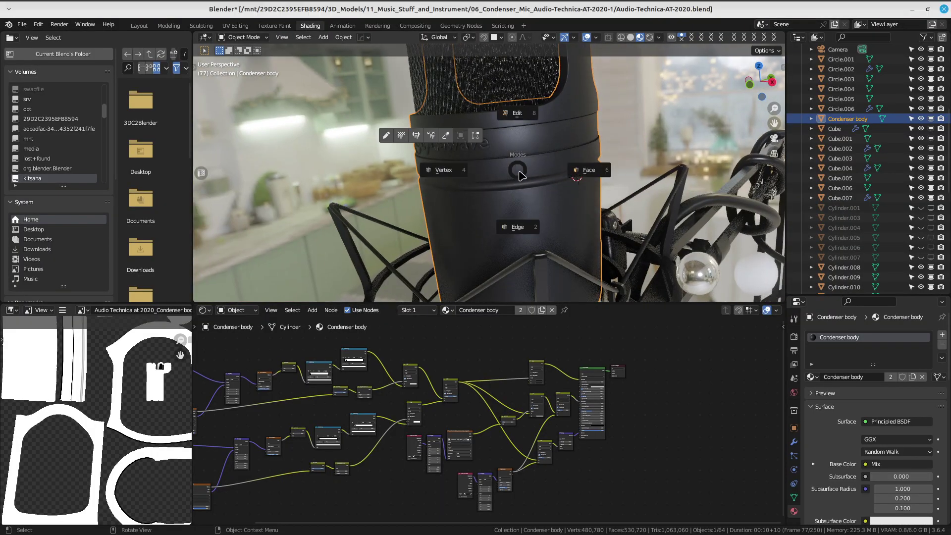
pyautogui.press('Escape')
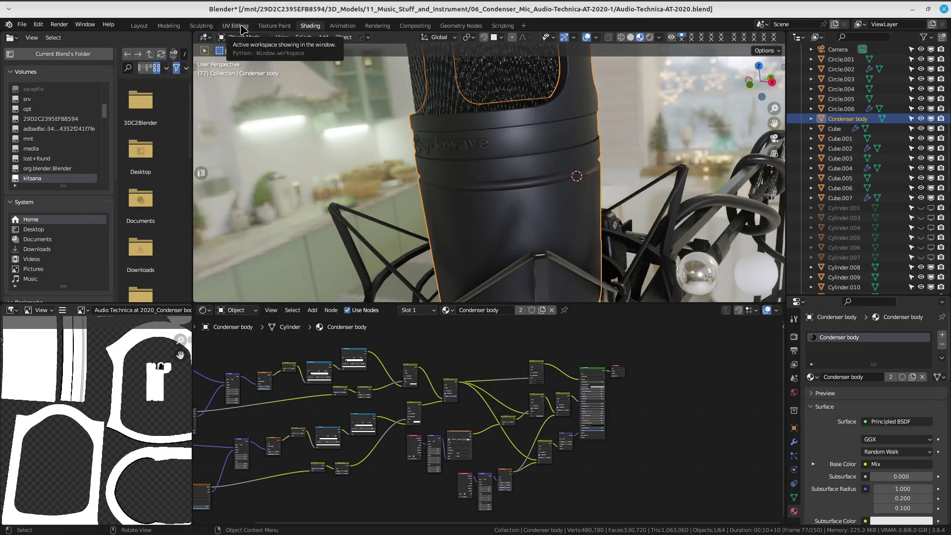
pyautogui.press('Tab')
pyautogui.press('Escape')
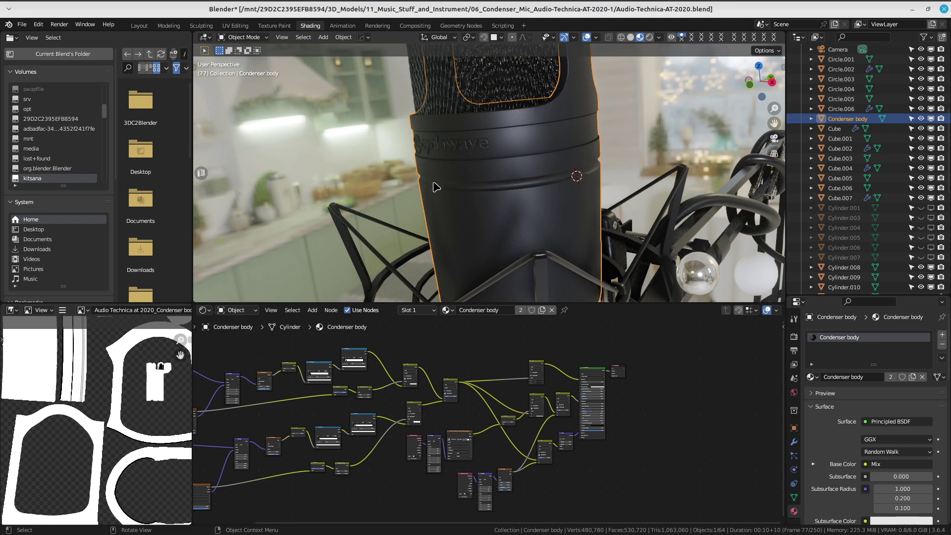
pyautogui.click(237, 30)
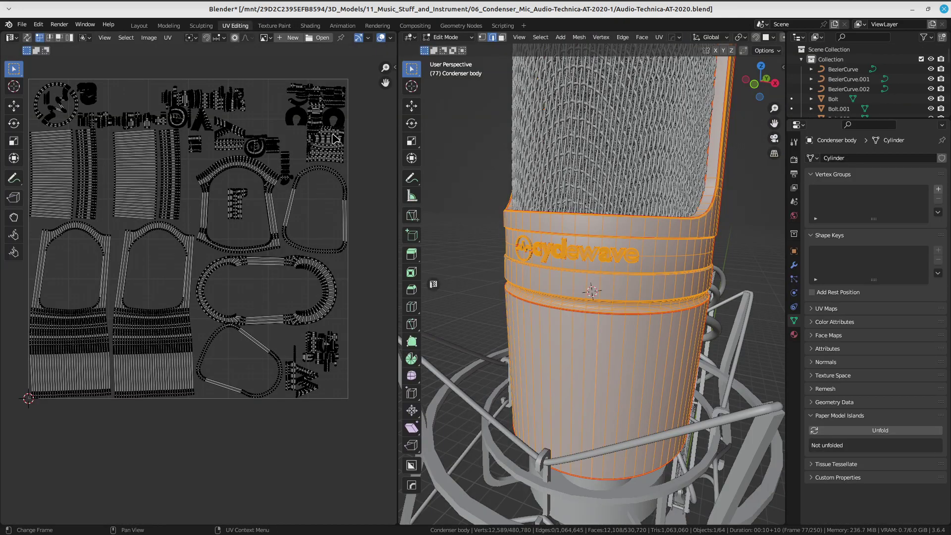
# Orbit and zoom the 3D view to frame the whole microphone body
pyautogui.scroll(4, 590, 289)
pyautogui.scroll(3, 596, 289)
pyautogui.scroll(-6, 595, 289)
pyautogui.moveTo(516, 266); pyautogui.dragTo(563, 233, button='middle')
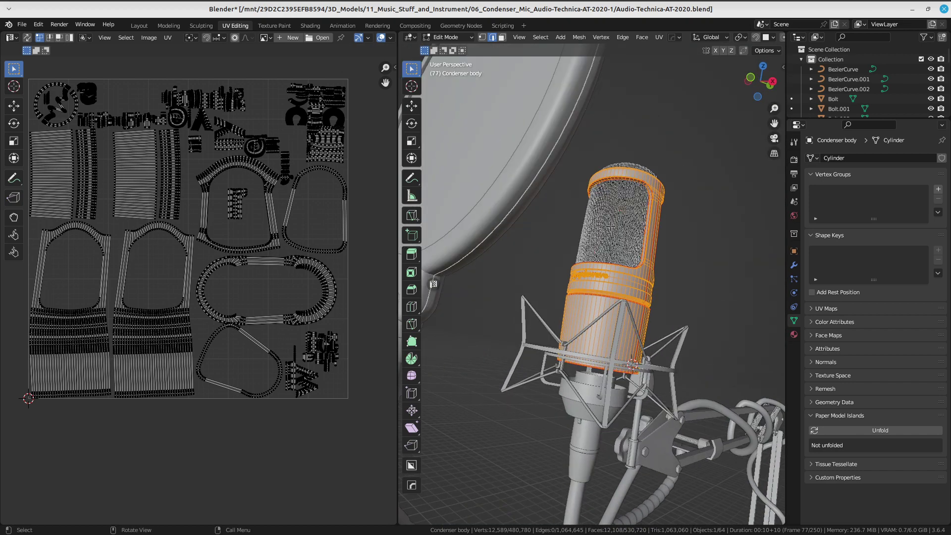
pyautogui.scroll(3, 577, 197)
pyautogui.scroll(2, 577, 198)
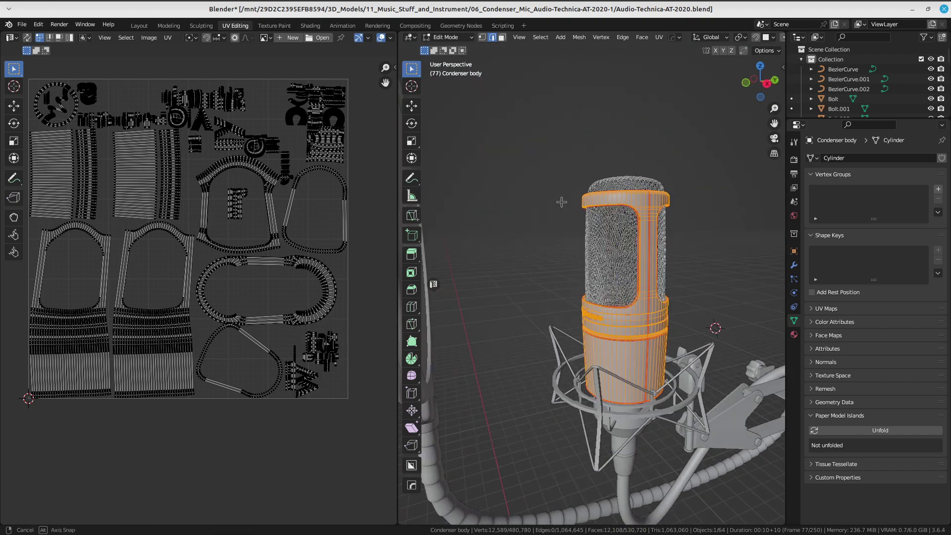
pyautogui.moveTo(577, 197)
pyautogui.mouseDown(button='middle')
pyautogui.moveTo(582, 297)
pyautogui.moveTo(592, 299)
pyautogui.mouseUp(button='middle')
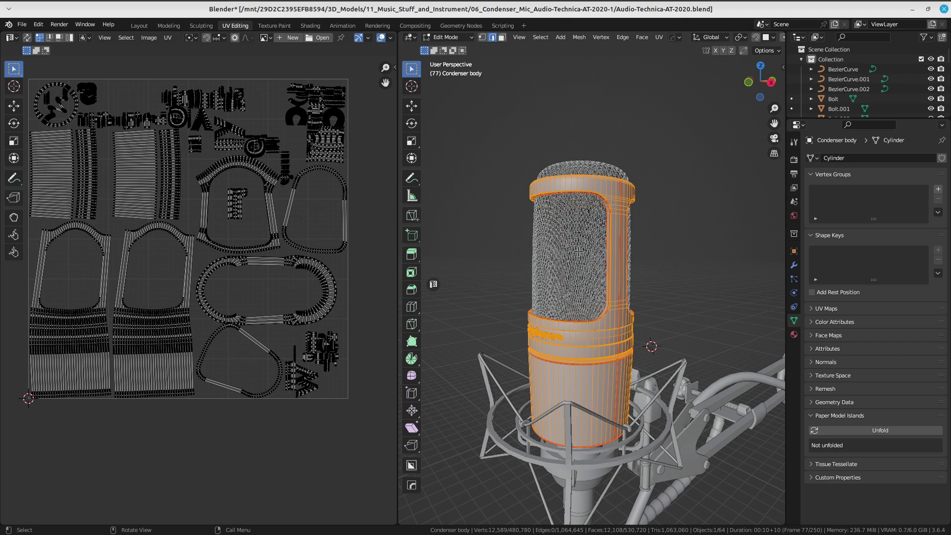
pyautogui.keyDown('ctrl'); pyautogui.moveTo(577, 260); pyautogui.dragTo(592, 232, button='middle'); pyautogui.keyUp('ctrl')
pyautogui.scroll(-1, 217, 230)
pyautogui.scroll(2, 217, 231)
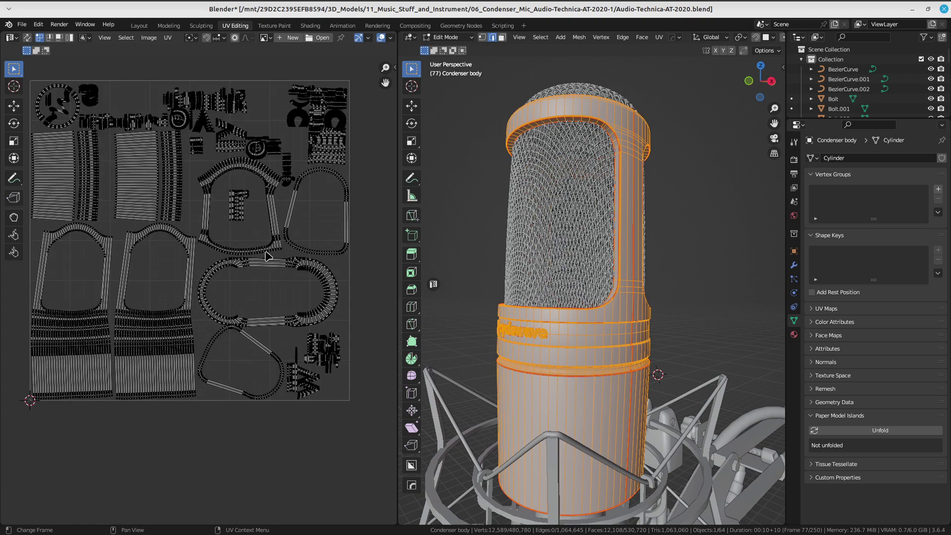
pyautogui.scroll(1, 217, 230)
pyautogui.scroll(-2, 217, 230)
pyautogui.scroll(-2, 217, 230)
pyautogui.scroll(5, 251, 172)
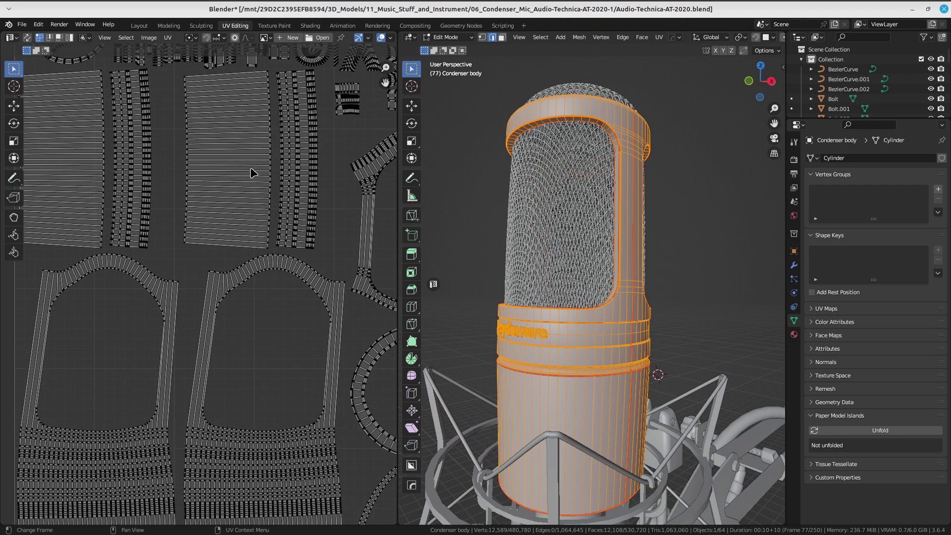
pyautogui.scroll(-1, 279, 137)
# Select a tall body UV island and enable UV Sync Selection
pyautogui.click(258, 166)
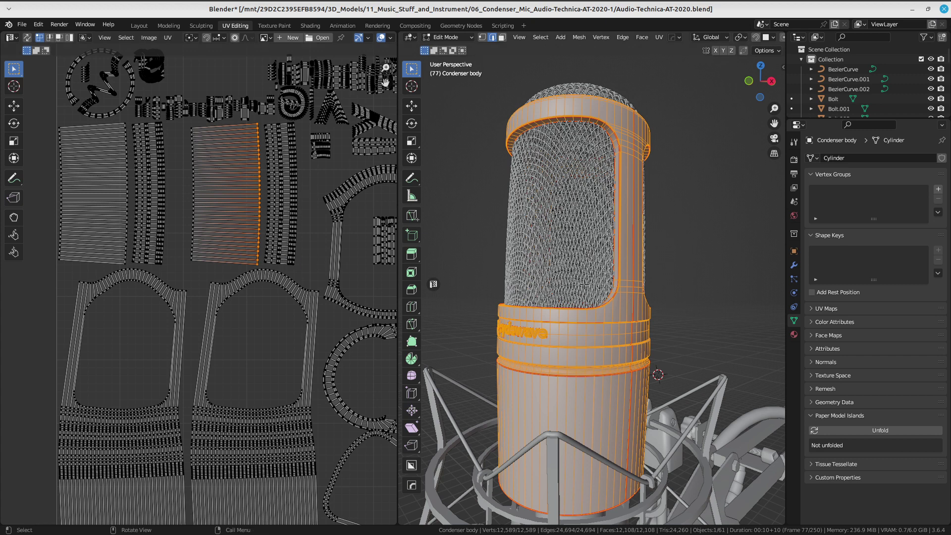
pyautogui.scroll(-2, 595, 356)
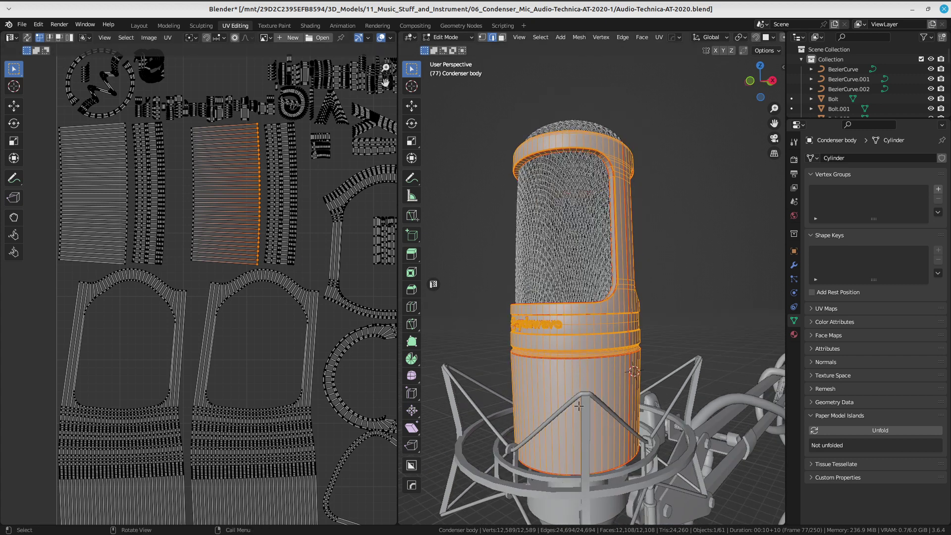
pyautogui.moveTo(651, 354); pyautogui.dragTo(570, 347, button='middle')
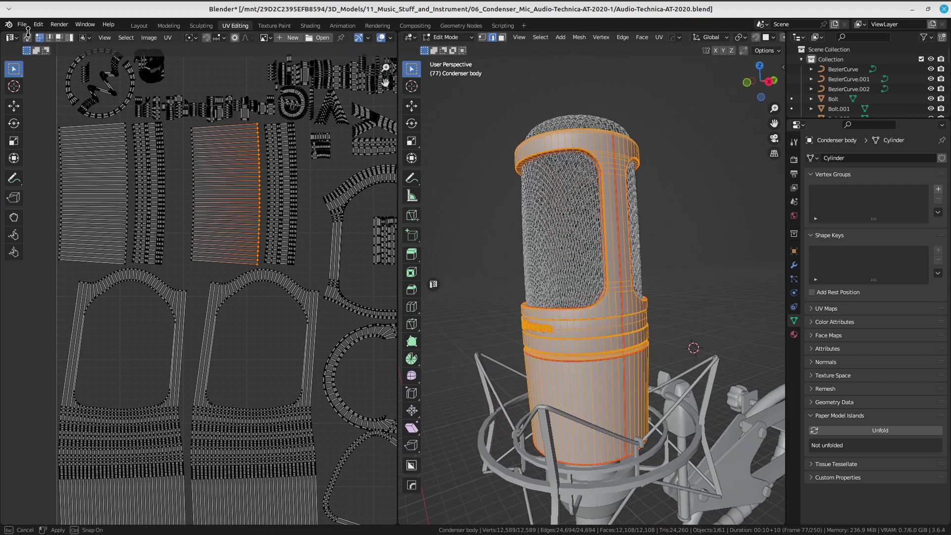
pyautogui.click(27, 38)
# Alt-select the border edge loops and the whole left UV strip island
pyautogui.click(248, 168)
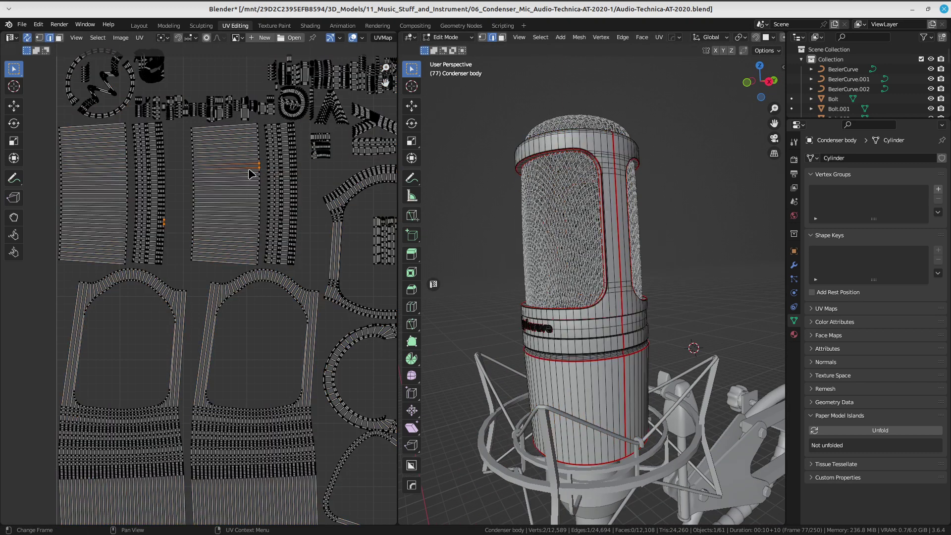
pyautogui.keyDown('alt'); pyautogui.keyDown('shift'); pyautogui.click(192, 158); pyautogui.keyUp('shift'); pyautogui.keyUp('alt')
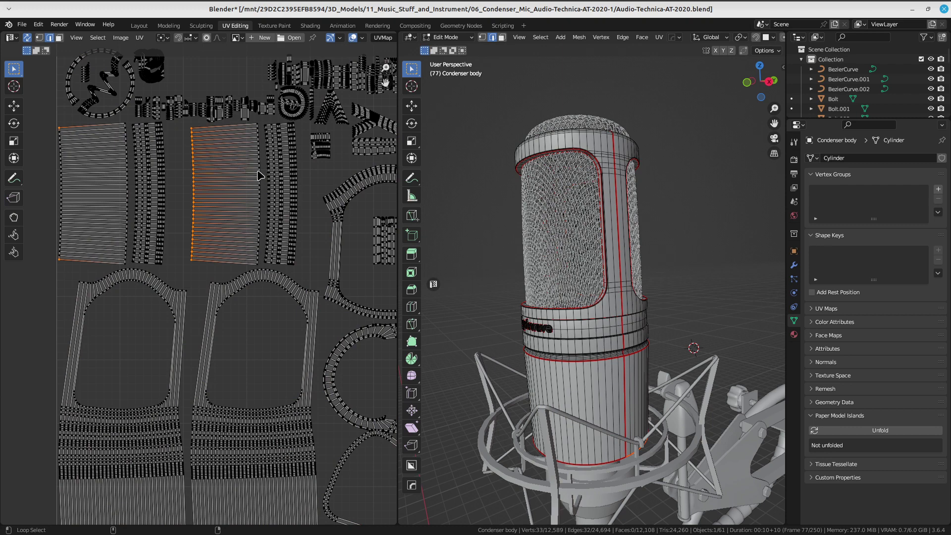
pyautogui.moveTo(459, 236); pyautogui.dragTo(520, 323, button='middle')
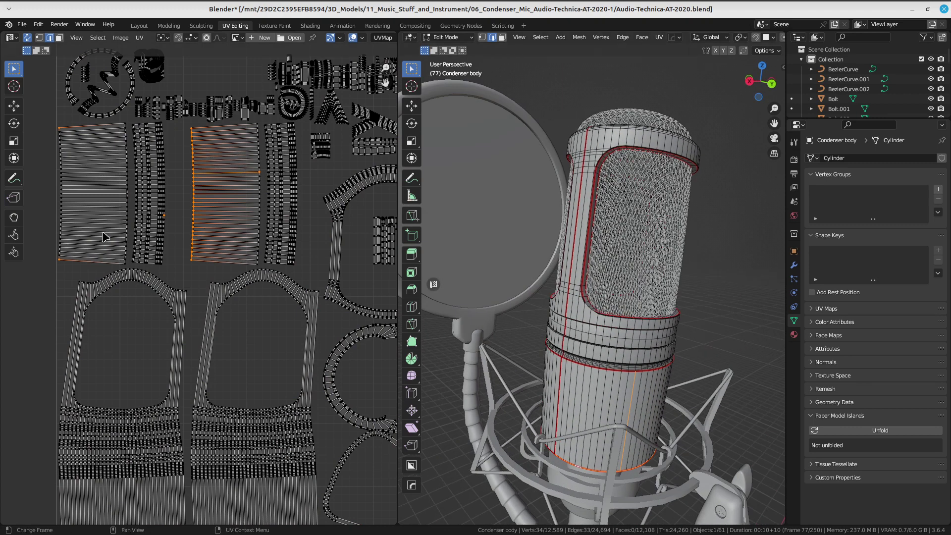
pyautogui.keyDown('alt'); pyautogui.click(128, 195); pyautogui.keyUp('alt')
pyautogui.keyDown('alt'); pyautogui.click(128, 195); pyautogui.keyUp('alt')
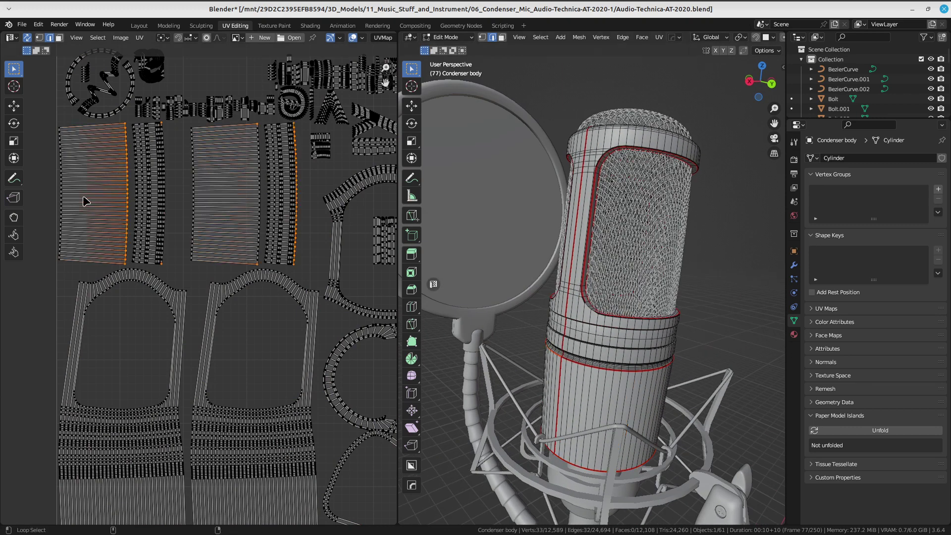
pyautogui.keyDown('alt'); pyautogui.keyDown('shift'); pyautogui.click(63, 202); pyautogui.keyUp('shift'); pyautogui.keyUp('alt')
# Orbit and zoom the 3D view to find the selected lower body band
pyautogui.moveTo(570, 222)
pyautogui.mouseDown(button='middle')
pyautogui.moveTo(605, 190)
pyautogui.moveTo(528, 245)
pyautogui.mouseUp(button='middle')
pyautogui.scroll(2, 528, 245)
pyautogui.scroll(3, 529, 245)
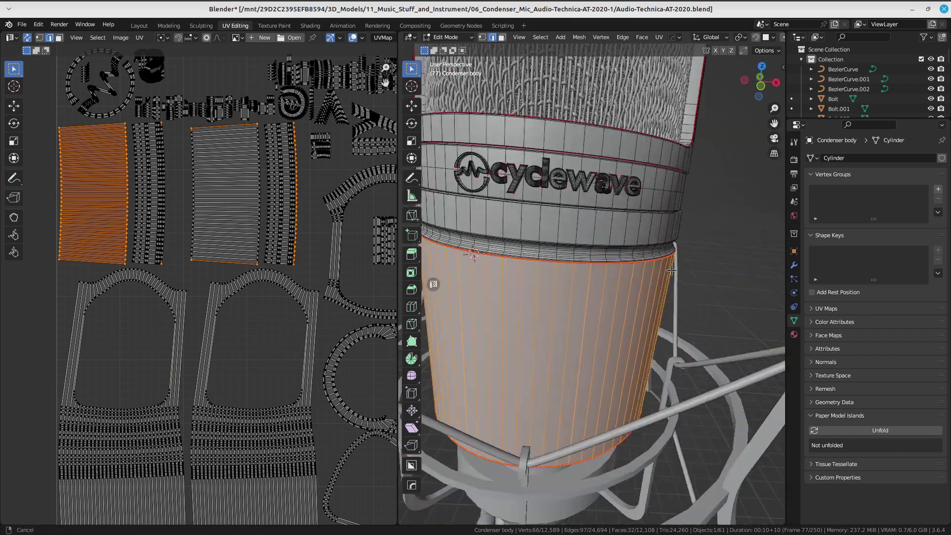
pyautogui.scroll(2, 528, 245)
pyautogui.scroll(-3, 592, 276)
pyautogui.scroll(-2, 592, 276)
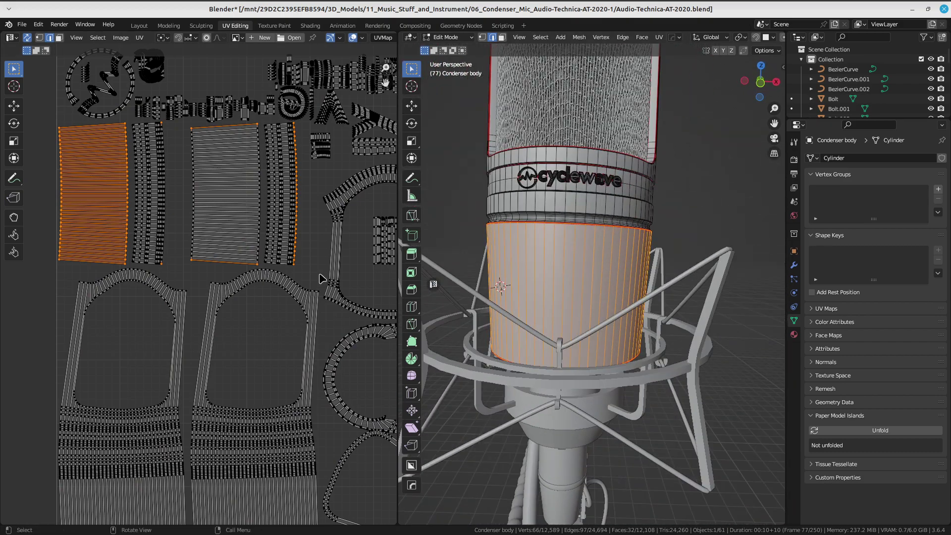
pyautogui.scroll(-2, 177, 258)
pyautogui.scroll(-1, 177, 259)
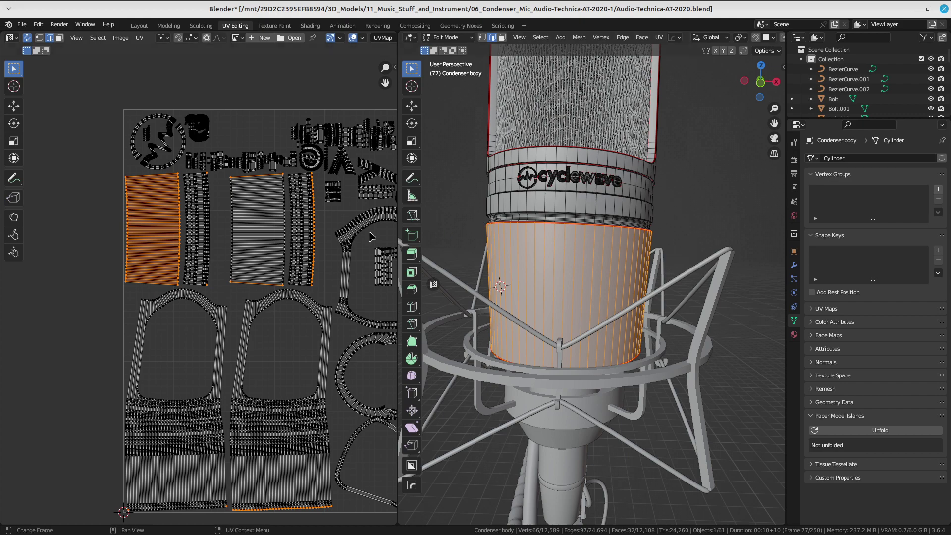
# Check the mic body from another angle, then switch the Condenser body to Object Mode
pyautogui.moveTo(607, 244); pyautogui.dragTo(612, 230, button='middle')
pyautogui.scroll(3, 612, 230)
pyautogui.scroll(1, 609, 223)
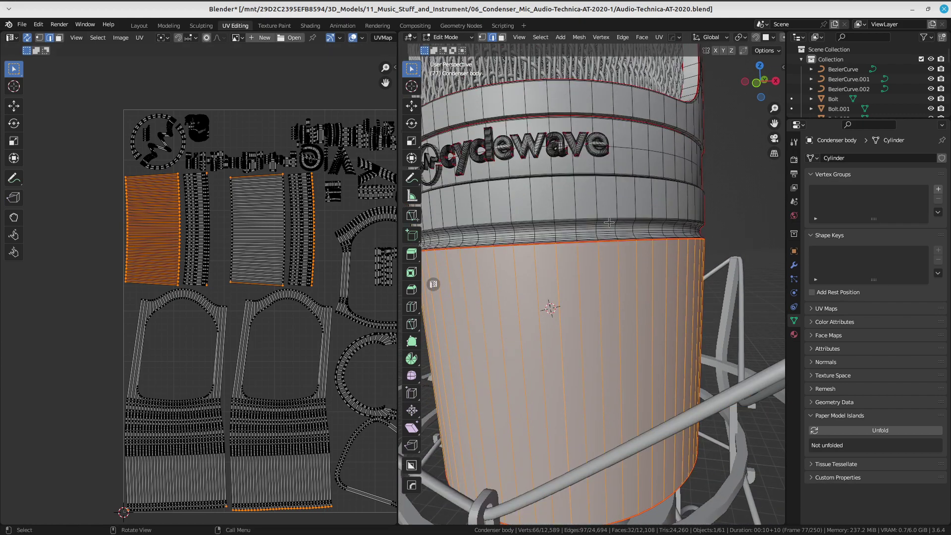
pyautogui.scroll(-3, 524, 233)
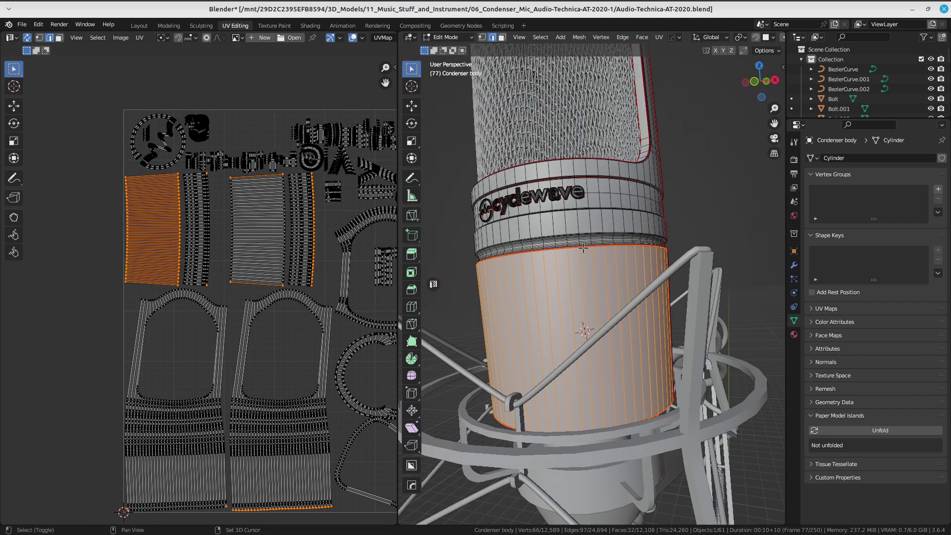
pyautogui.moveTo(524, 233)
pyautogui.mouseDown(button='middle')
pyautogui.moveTo(656, 186)
pyautogui.moveTo(664, 247)
pyautogui.mouseUp(button='middle')
pyautogui.scroll(3, 570, 218)
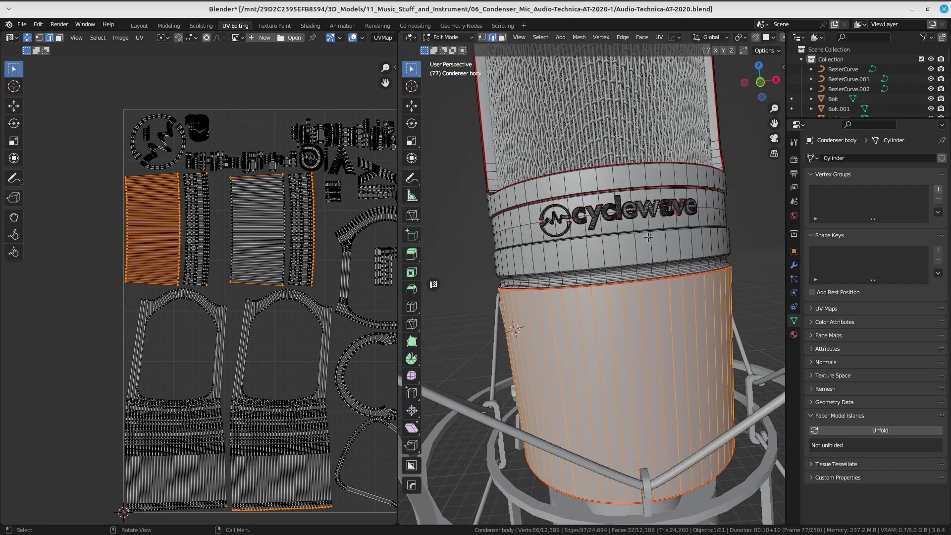
pyautogui.press('Tab')
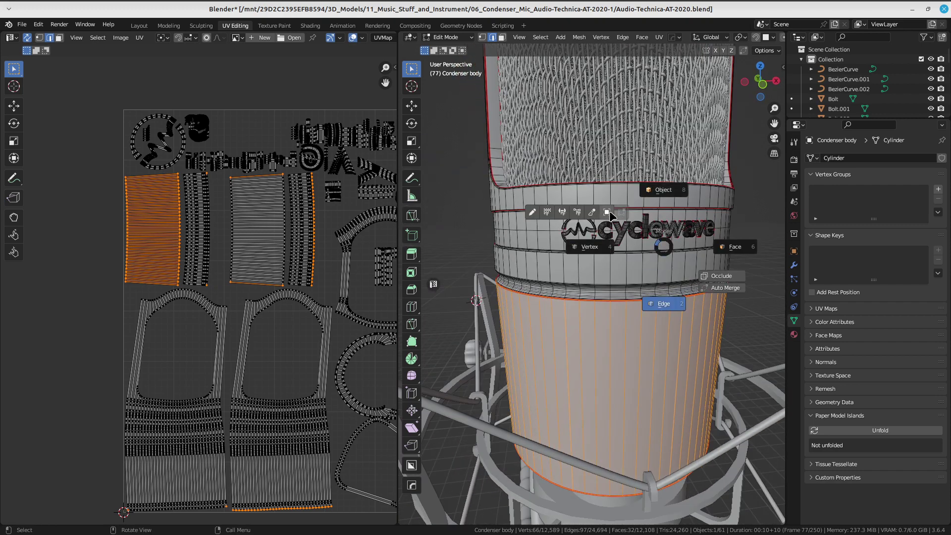
pyautogui.click(609, 219)
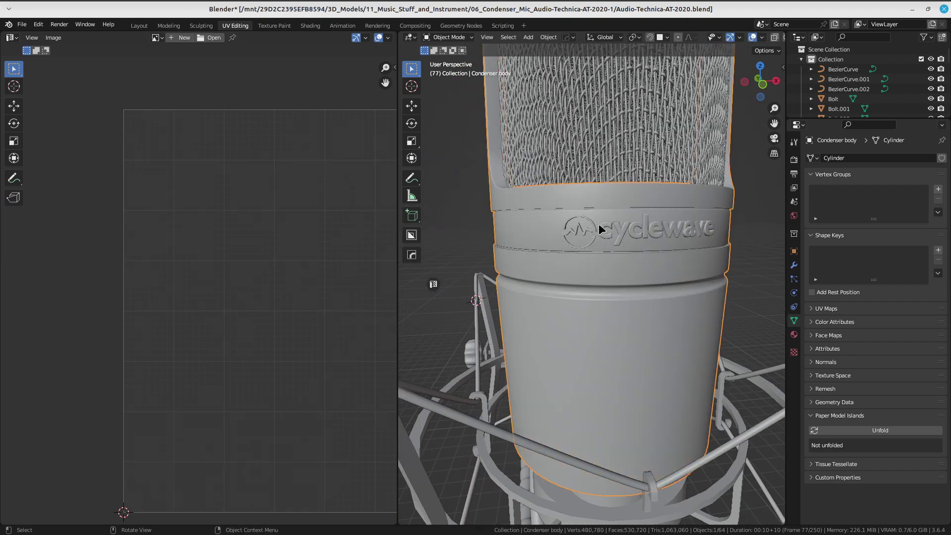
# Put the Condenser body in Edit Mode and select its entire mesh
pyautogui.scroll(1, 599, 224)
pyautogui.scroll(-3, 291, 228)
pyautogui.press('Home')
pyautogui.press('Tab')
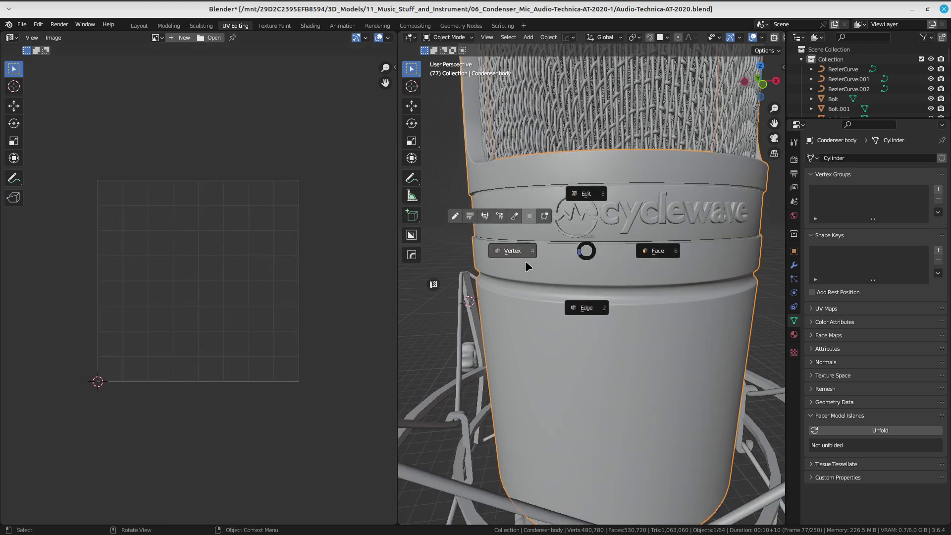
pyautogui.click(586, 237)
pyautogui.press('Tab')
pyautogui.press('a')
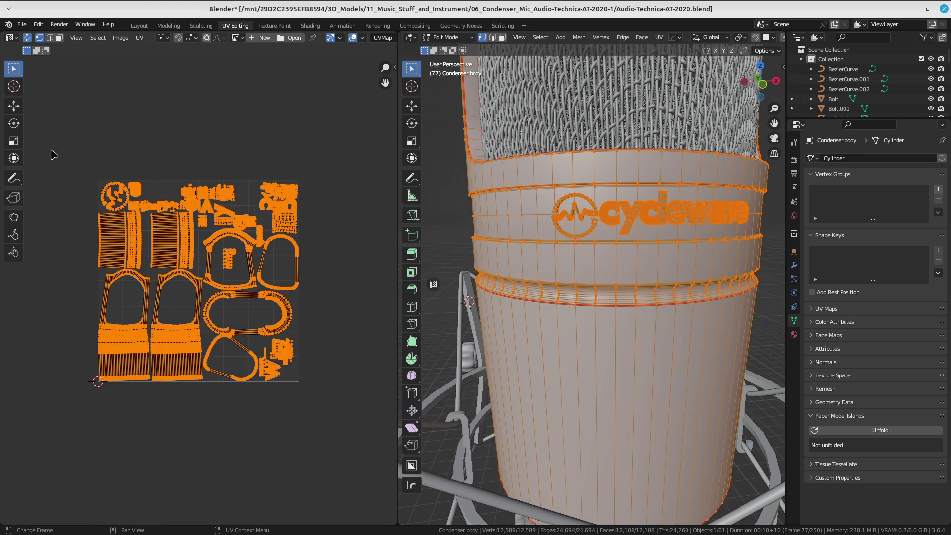
# Export the UV layout as an image at 2500×2500
pyautogui.click(140, 38)
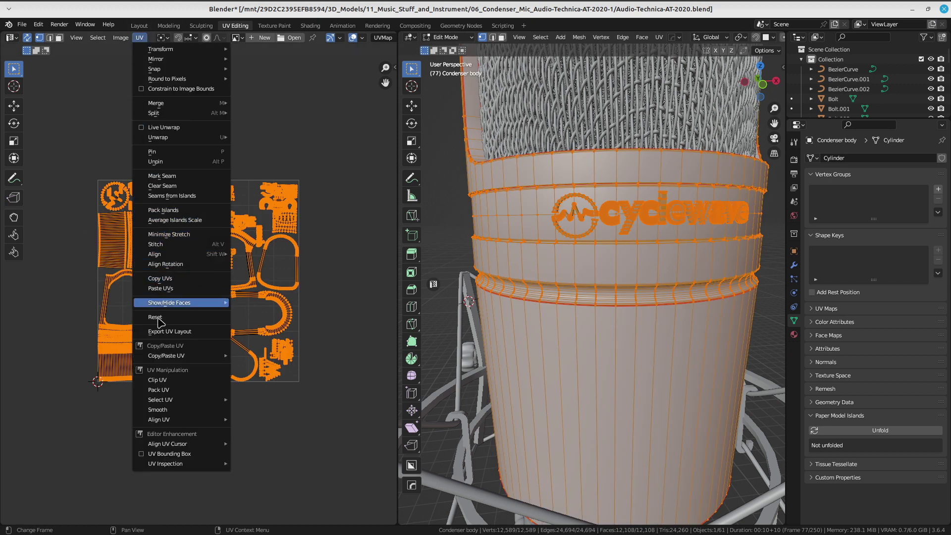
pyautogui.click(169, 339)
pyautogui.moveTo(583, 134); pyautogui.dragTo(430, 110)
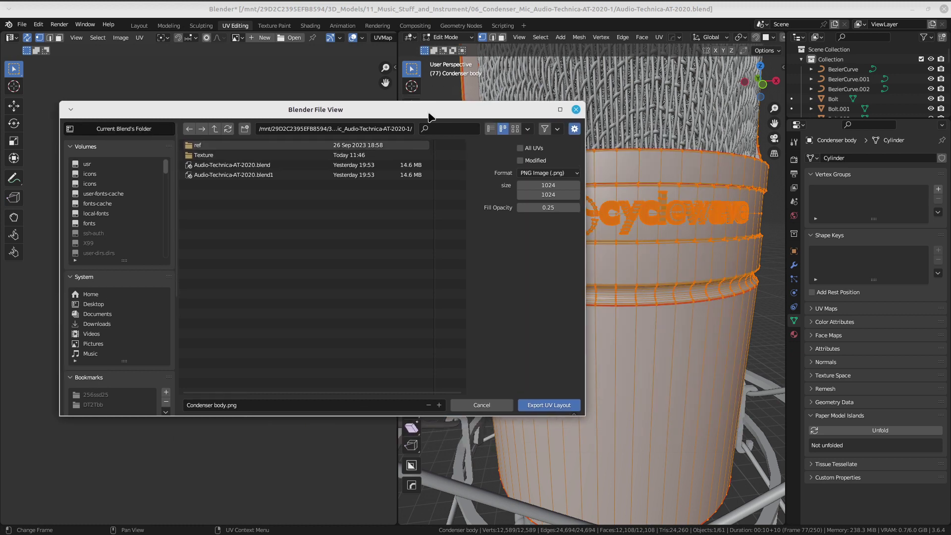
pyautogui.click(572, 185)
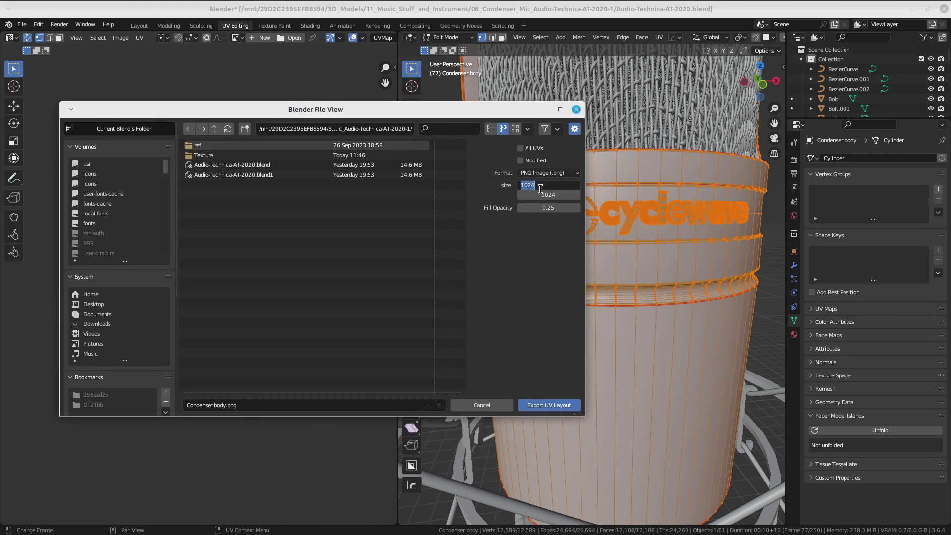
pyautogui.write('2500')
pyautogui.press('Return')
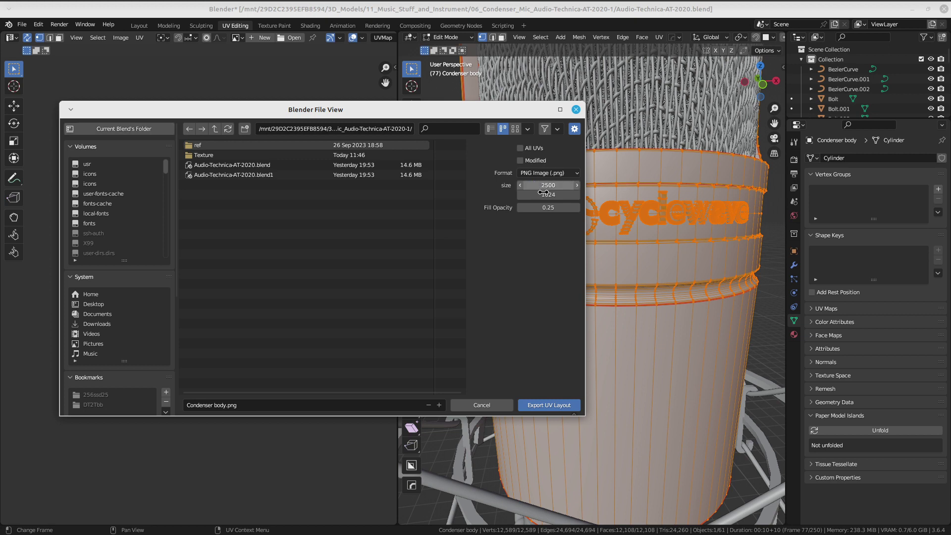
pyautogui.click(547, 195)
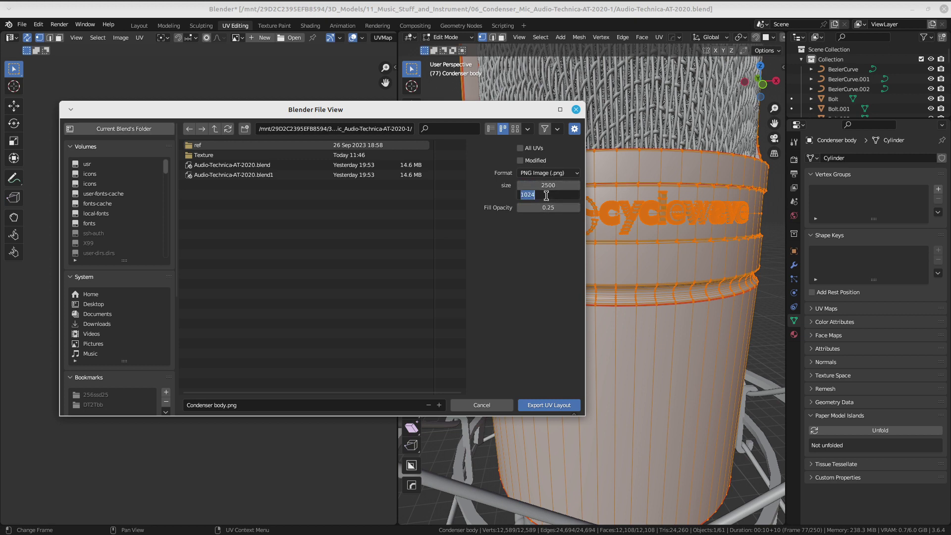
pyautogui.write('2500')
pyautogui.press('Return')
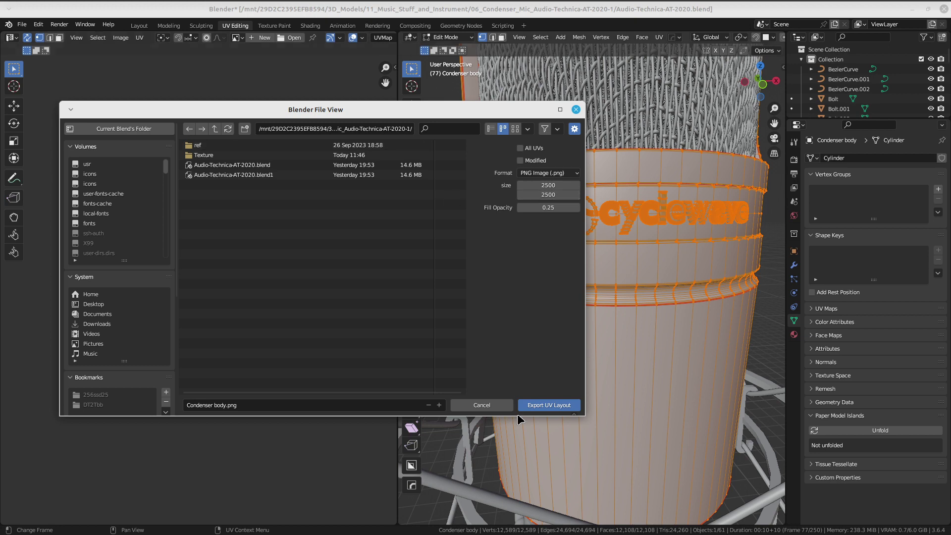
pyautogui.click(540, 407)
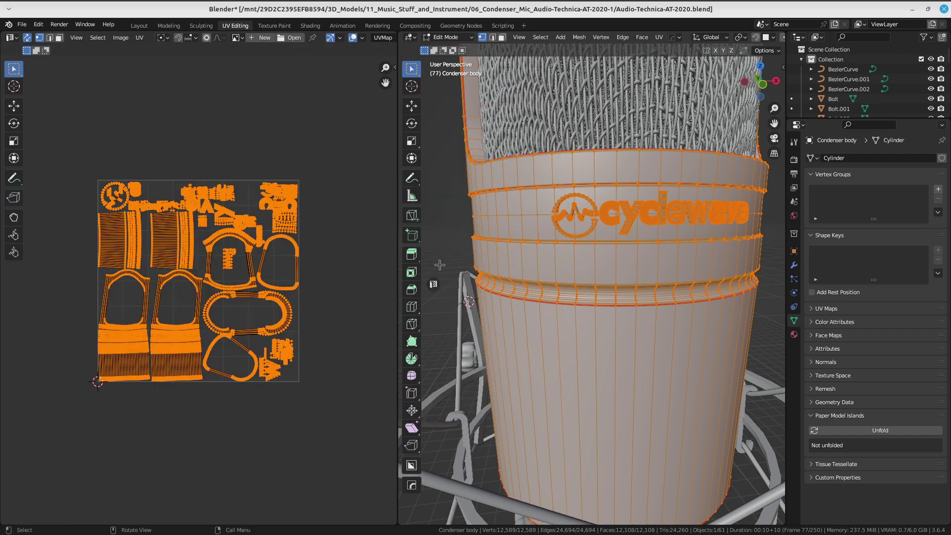
# Export the UV layout again, targeting the Texture folder and editing the file name
pyautogui.click(130, 39)
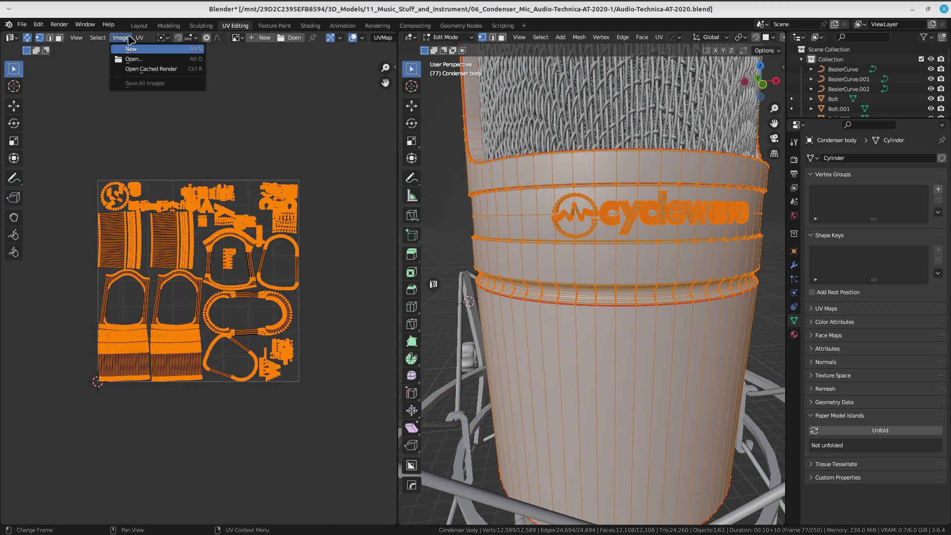
pyautogui.click(140, 38)
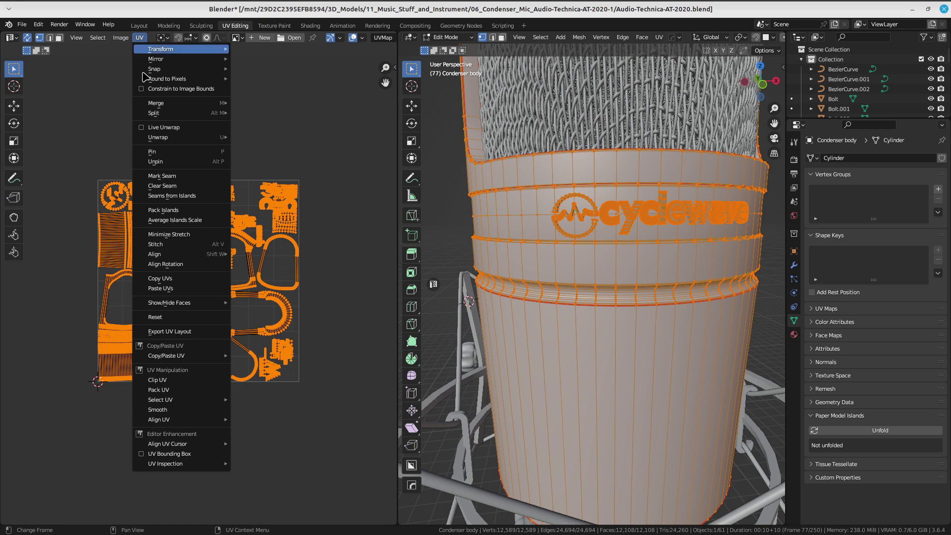
pyautogui.click(180, 332)
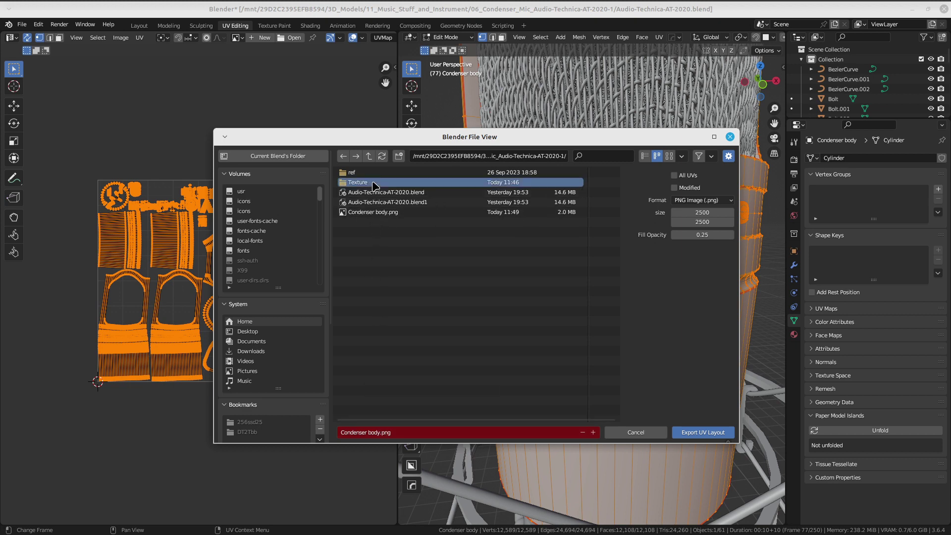
pyautogui.click(357, 182)
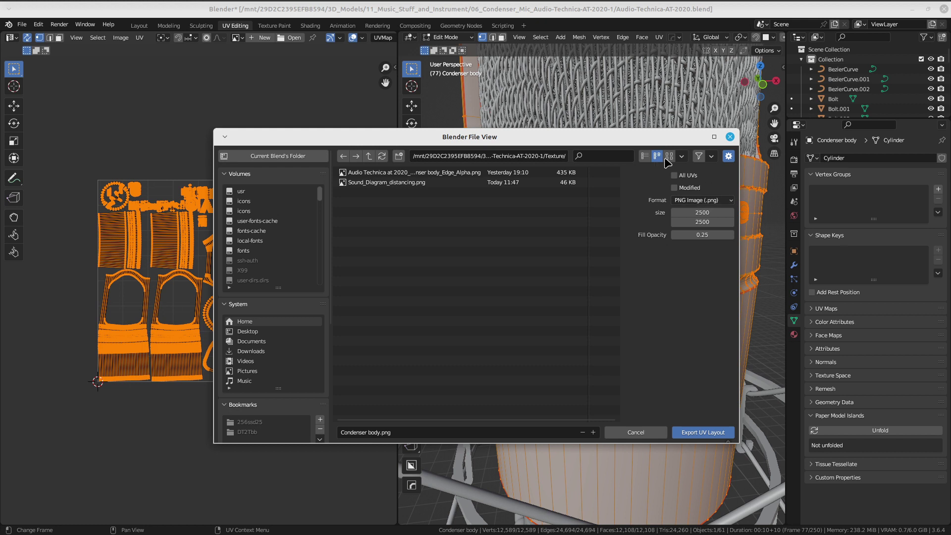
pyautogui.click(669, 156)
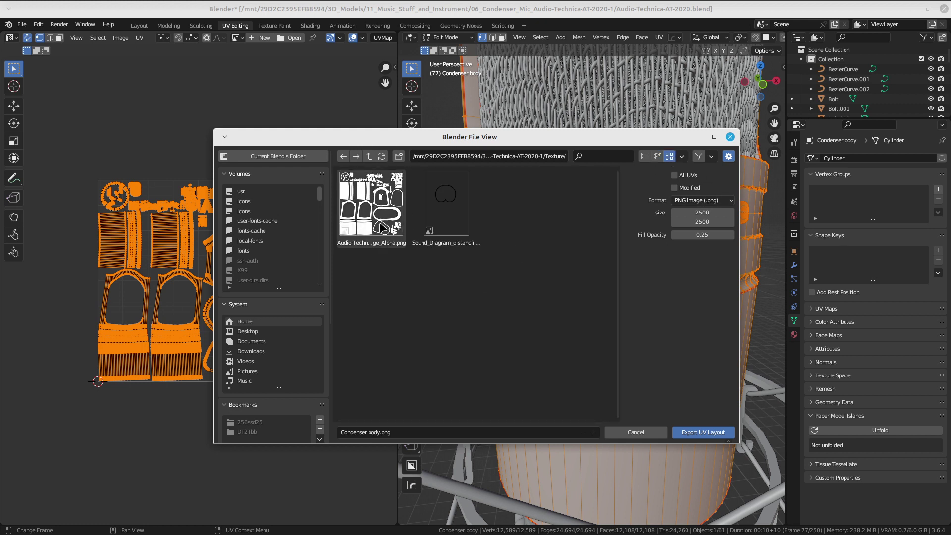
pyautogui.click(379, 433)
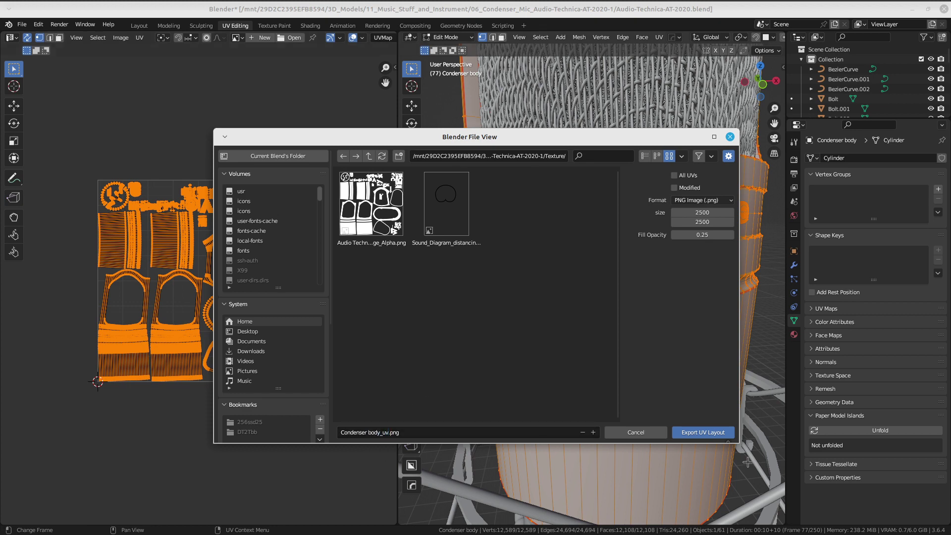
# Save the UV layout as Condenser body_uv.png and launch GIMP
pyautogui.click(725, 431)
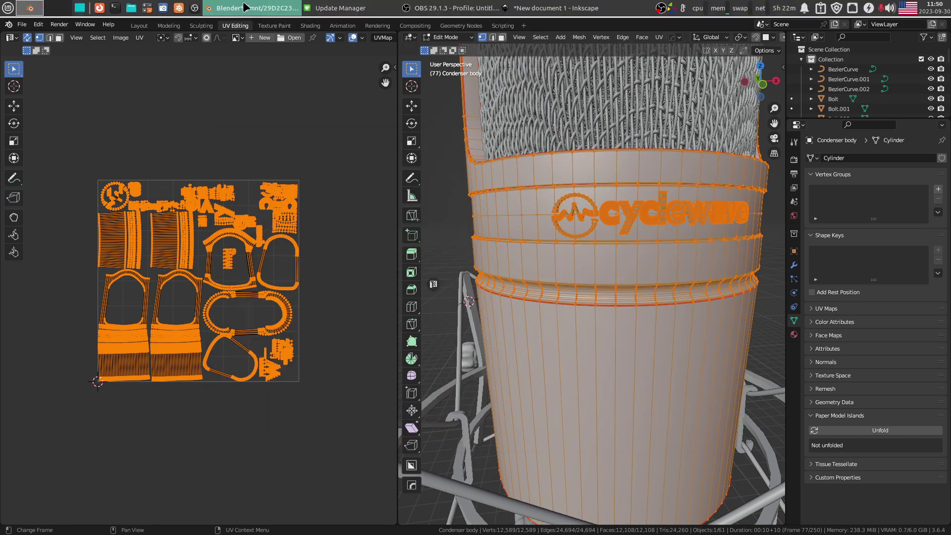
pyautogui.click(5, 9)
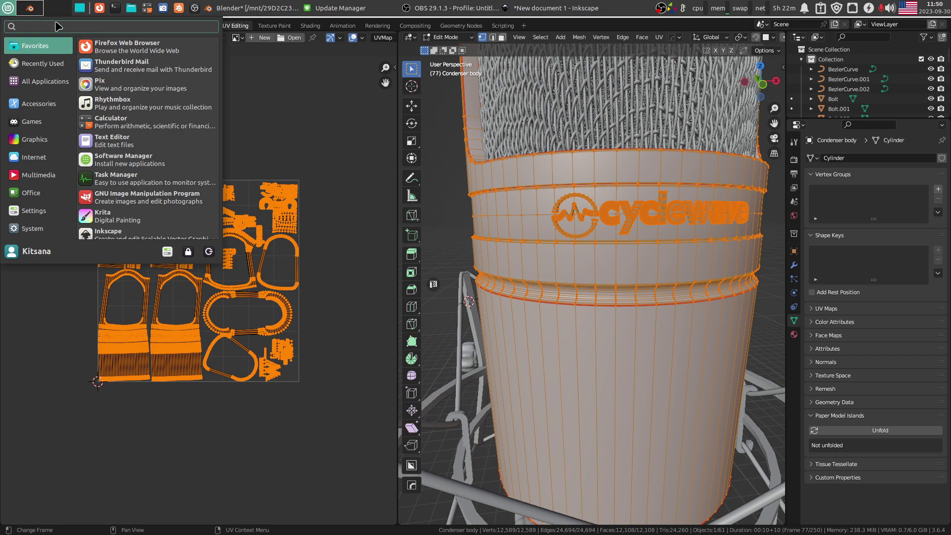
pyautogui.click(216, 196)
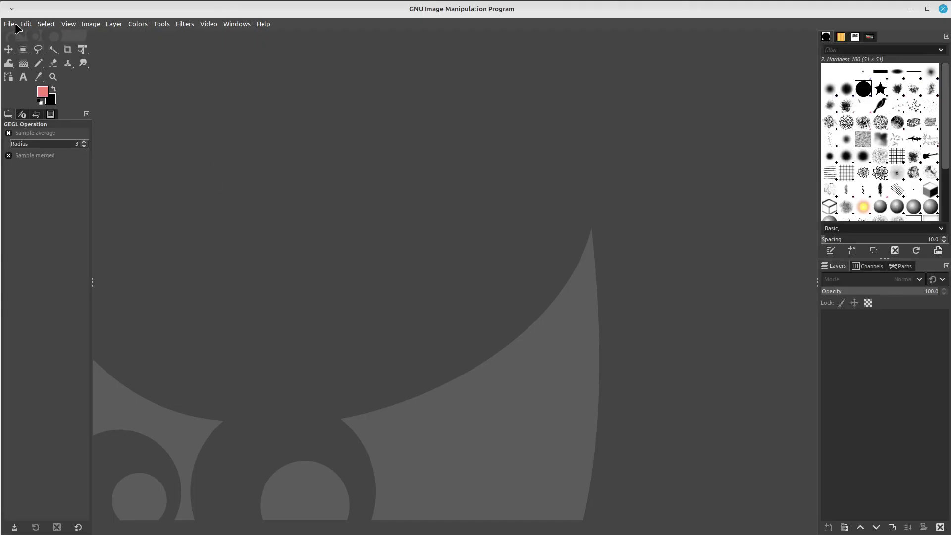
# Open Condenser body_uv.png via 3D_Models > 11_Music_Stuff_and_Instrument > condenser mic > Texture
pyautogui.click(15, 25)
pyautogui.click(22, 59)
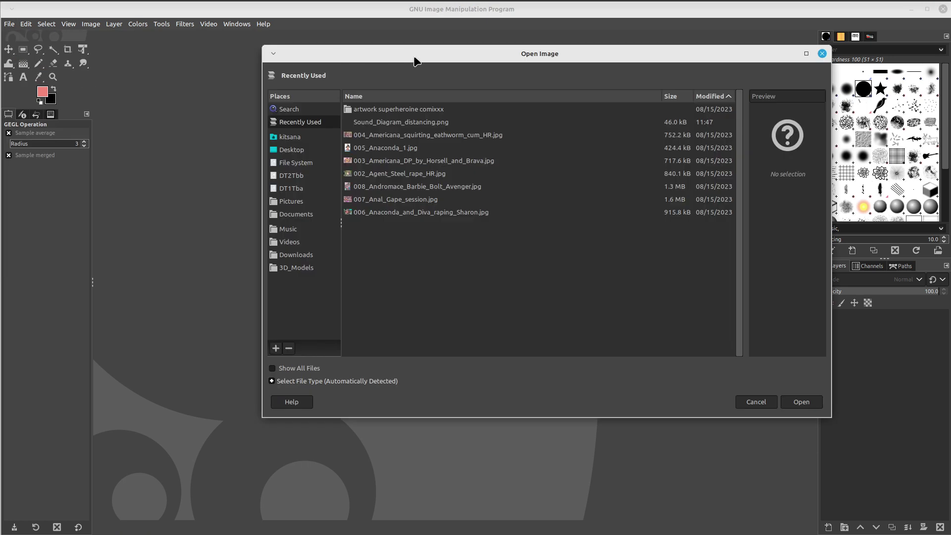
pyautogui.moveTo(415, 60); pyautogui.dragTo(364, 81)
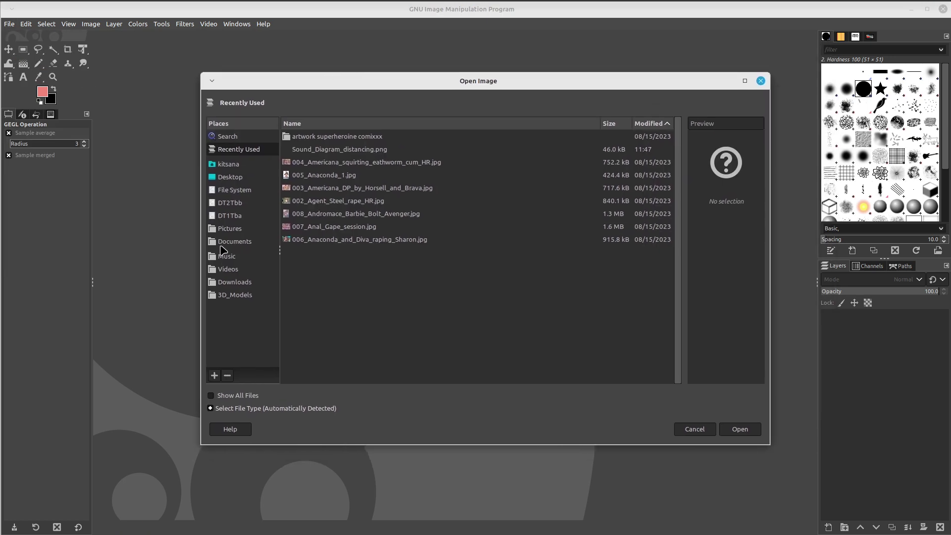
pyautogui.click(222, 298)
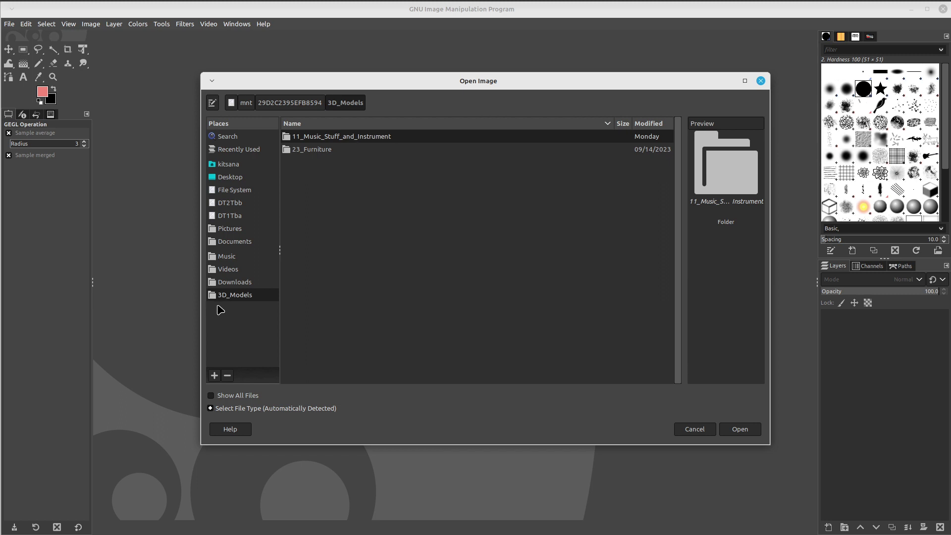
pyautogui.doubleClick(344, 142)
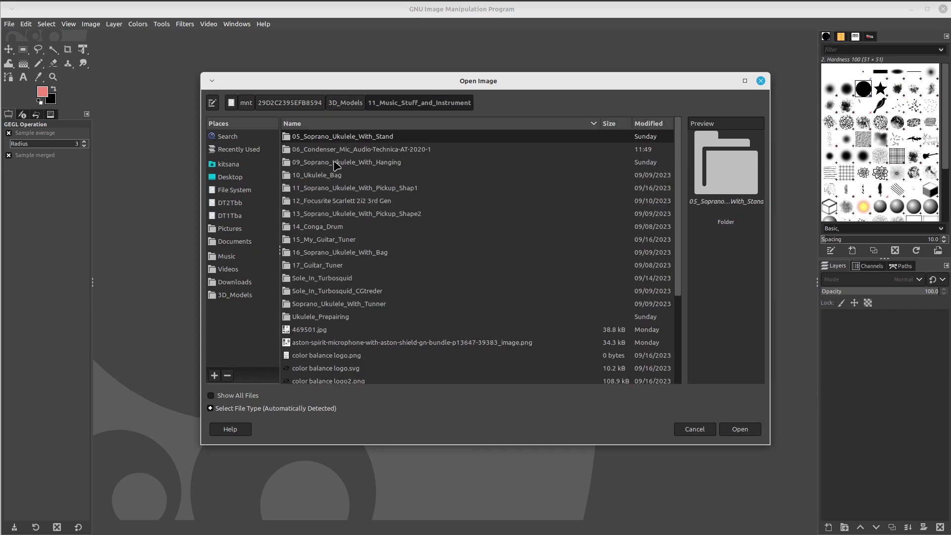
pyautogui.doubleClick(348, 148)
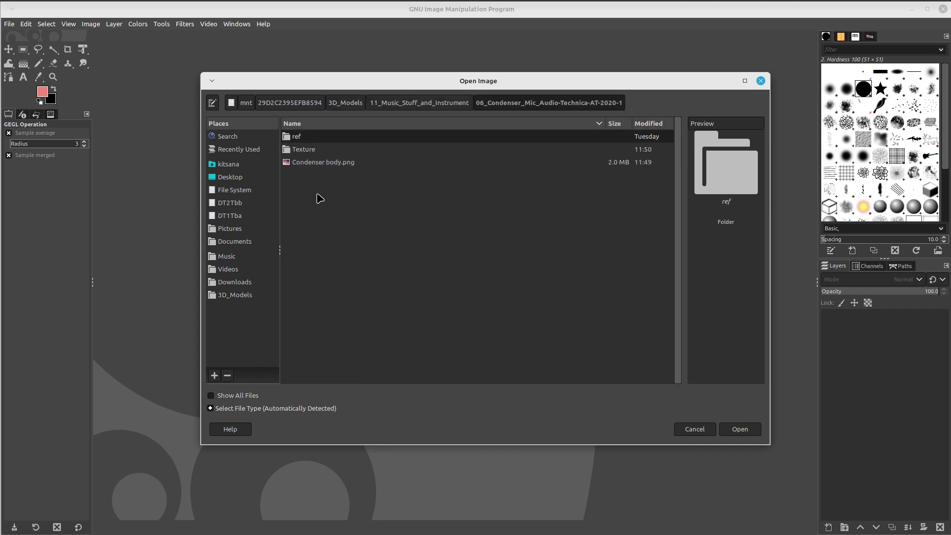
pyautogui.doubleClick(308, 150)
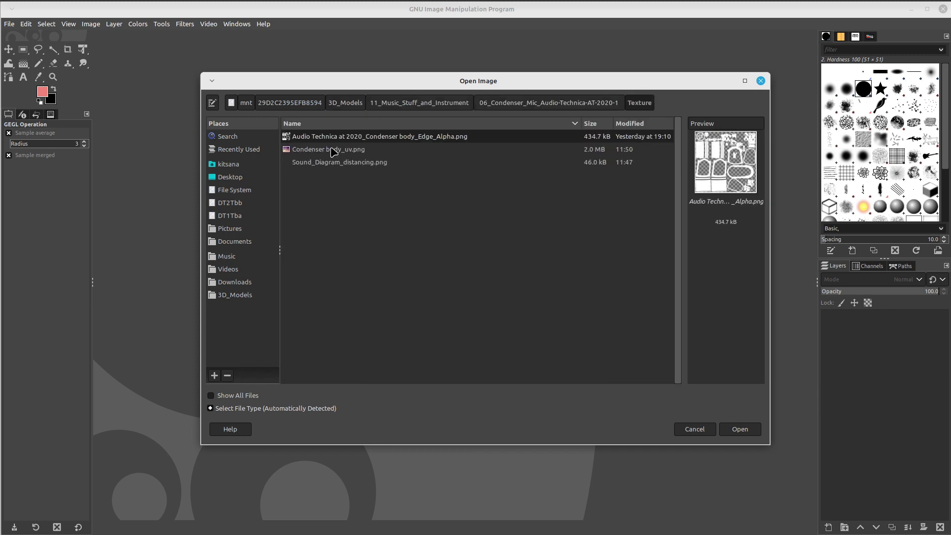
pyautogui.doubleClick(333, 150)
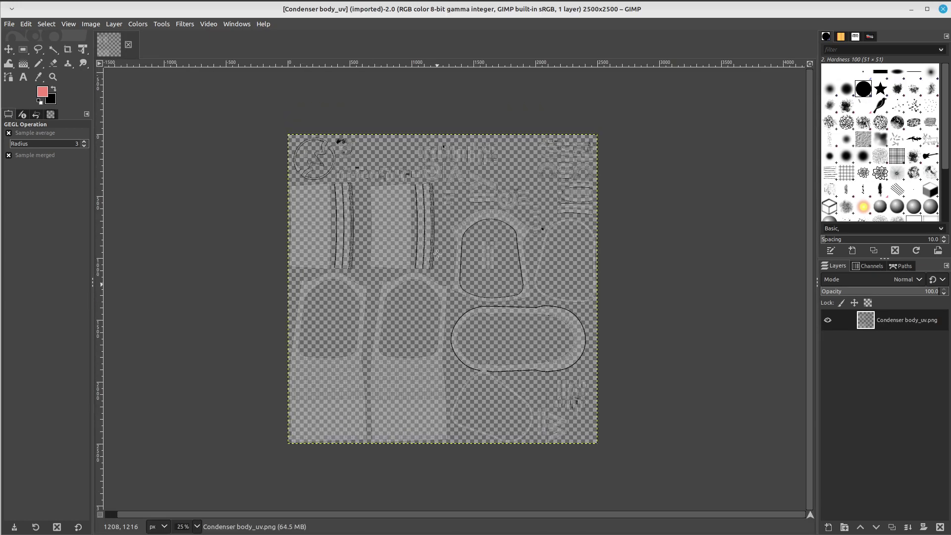
# Inspect the UV layout, then open Sound_Diagram_distancing.png as a second image
pyautogui.keyDown('ctrl'); pyautogui.scroll(2, 438, 253); pyautogui.keyUp('ctrl')
pyautogui.keyDown('ctrl'); pyautogui.scroll(2, 438, 254); pyautogui.keyUp('ctrl')
pyautogui.keyDown('ctrl'); pyautogui.scroll(2, 438, 254); pyautogui.keyUp('ctrl')
pyautogui.keyDown('ctrl'); pyautogui.scroll(1, 438, 254); pyautogui.keyUp('ctrl')
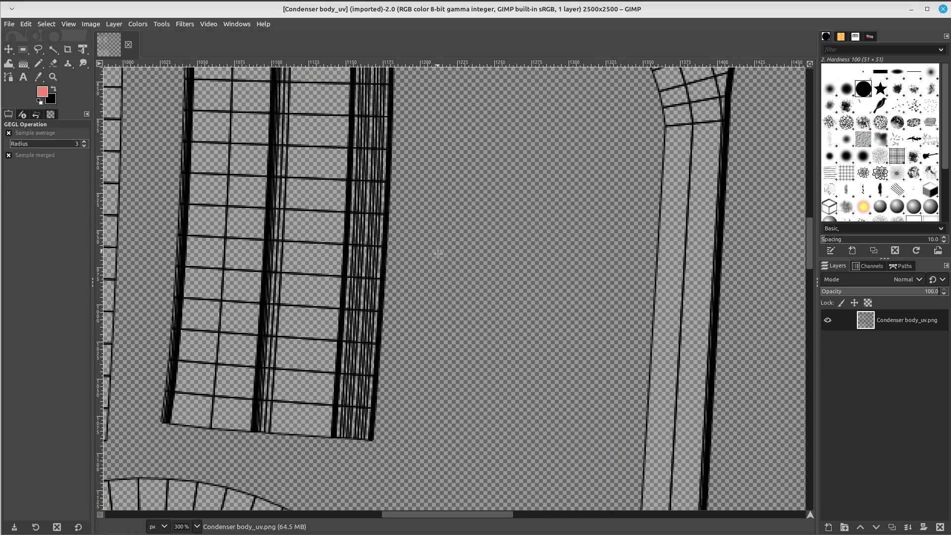
pyautogui.keyDown('ctrl'); pyautogui.scroll(-4, 438, 254); pyautogui.keyUp('ctrl')
pyautogui.keyDown('ctrl'); pyautogui.scroll(-2, 438, 254); pyautogui.keyUp('ctrl')
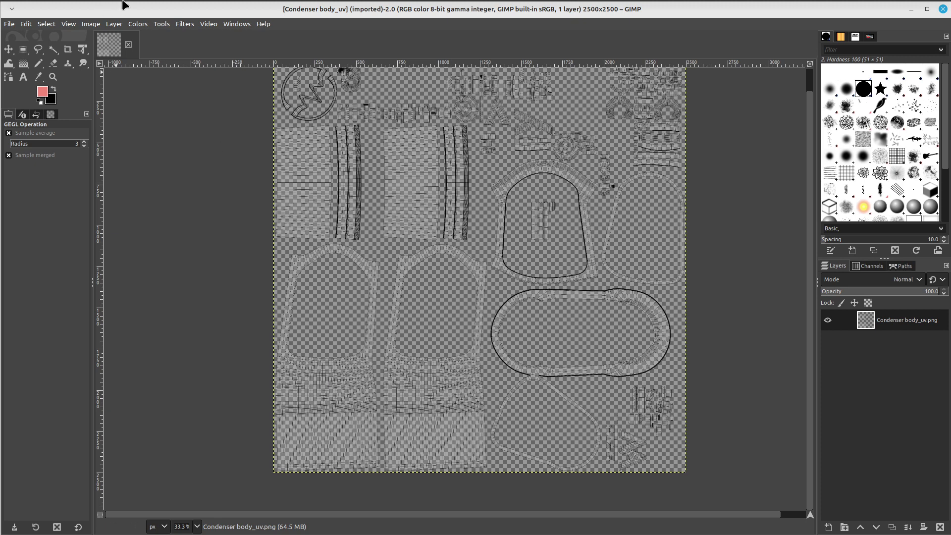
pyautogui.click(9, 23)
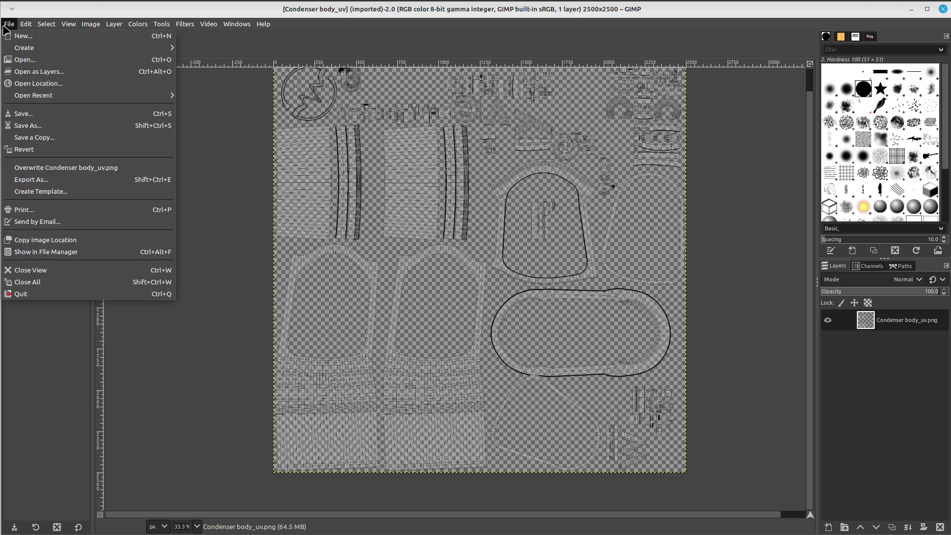
pyautogui.click(20, 61)
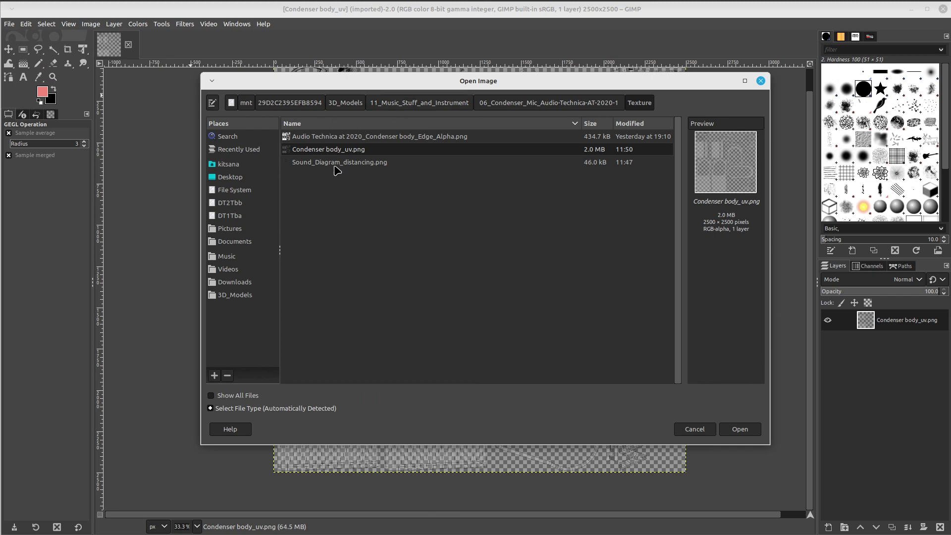
pyautogui.doubleClick(335, 165)
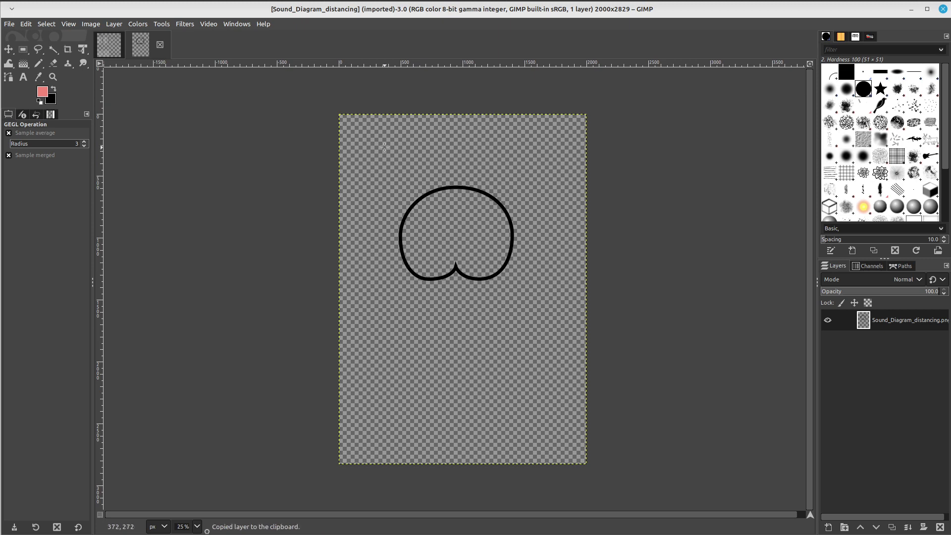
# Paste the whole diagram into the UV image as a new layer, then undo it
pyautogui.click(108, 44)
pyautogui.hotkey('ctrl', 'v')
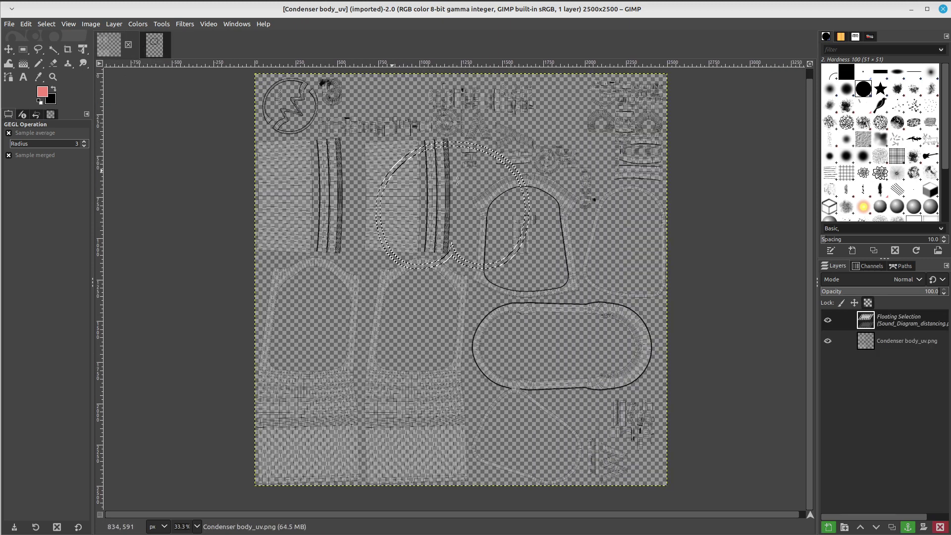
pyautogui.rightClick(876, 327)
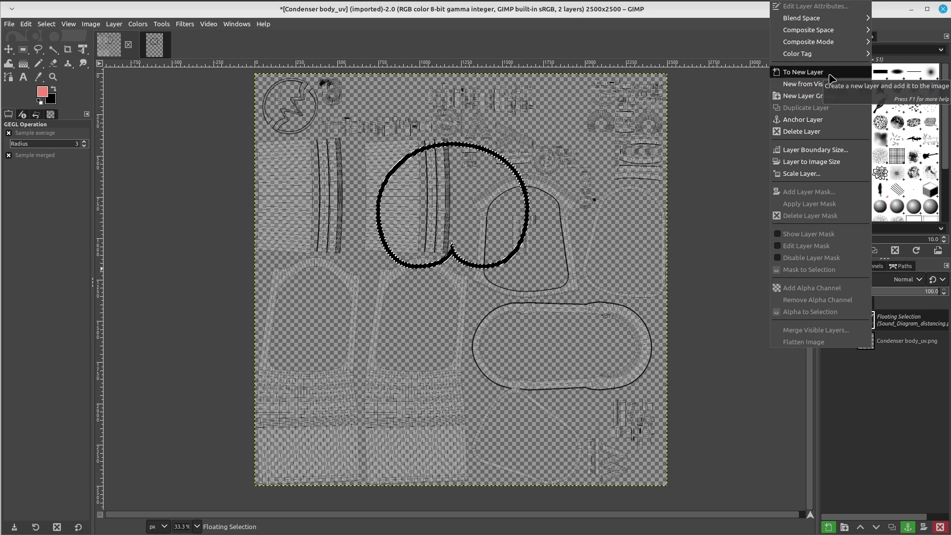
pyautogui.click(832, 79)
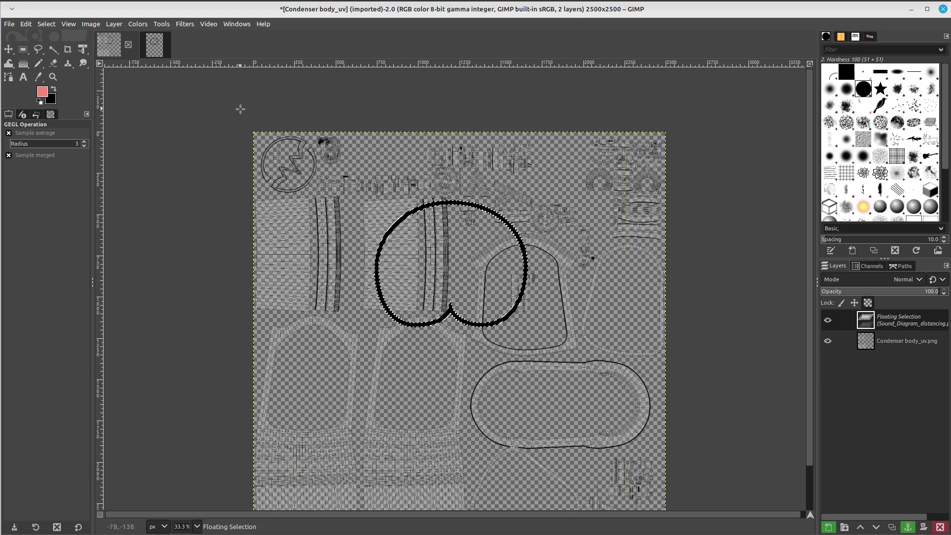
pyautogui.hotkey('ctrl', 'z')
# Rectangle-select and copy just the notched outline in Sound_Diagram_distancing
pyautogui.click(154, 44)
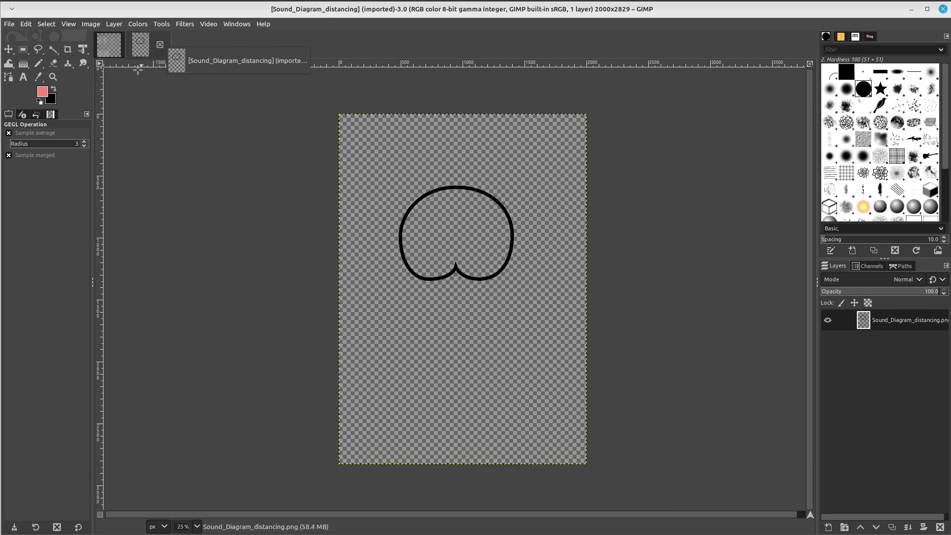
pyautogui.click(23, 49)
pyautogui.moveTo(389, 170); pyautogui.dragTo(524, 304)
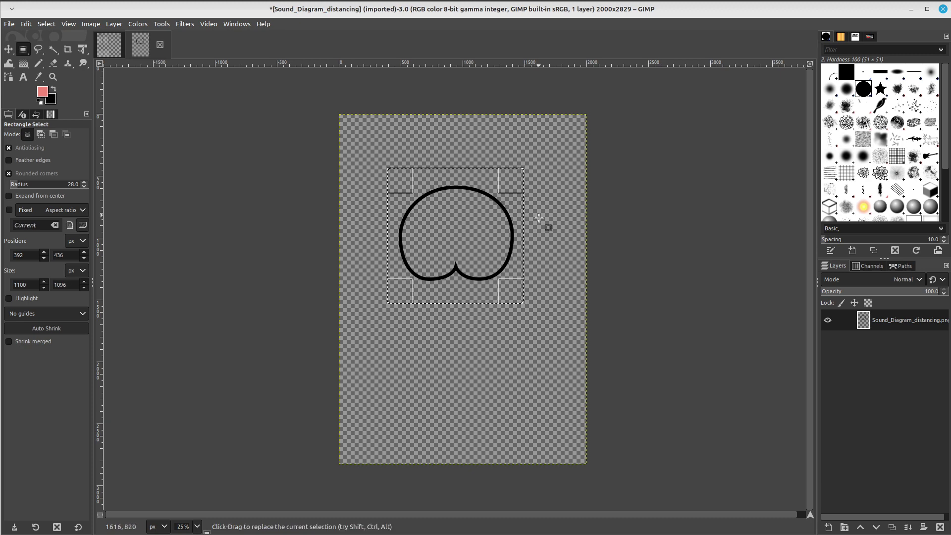
pyautogui.press('ctrl')
pyautogui.hotkey('ctrl', 'c')
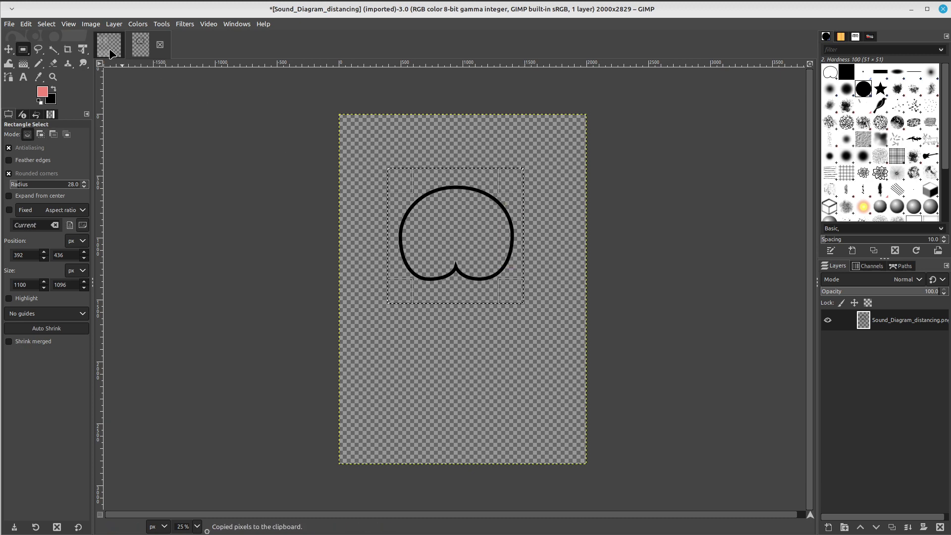
# Paste the outline into Condenser body_uv and make it a new layer
pyautogui.click(111, 53)
pyautogui.hotkey('ctrl', 'v')
pyautogui.rightClick(889, 347)
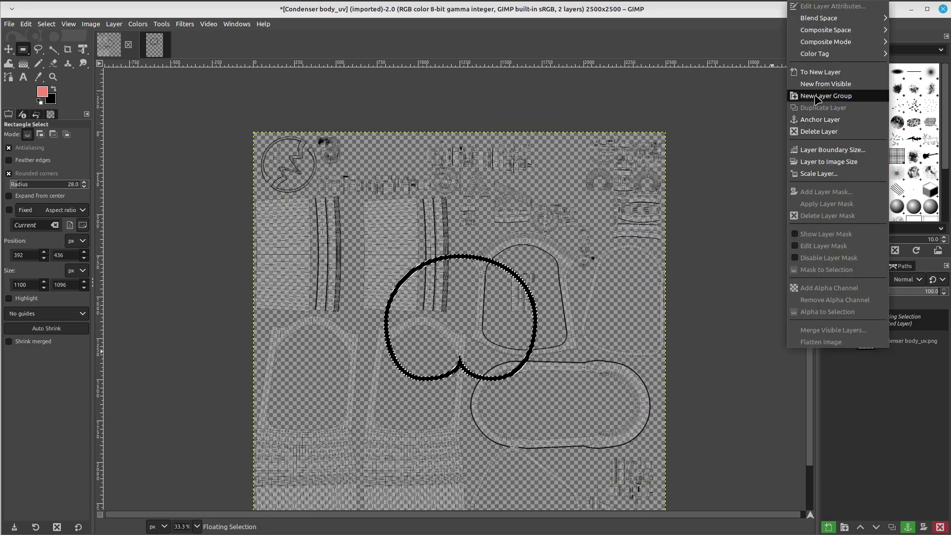
pyautogui.click(820, 72)
pyautogui.keyDown('ctrl'); pyautogui.scroll(2, 501, 193); pyautogui.keyUp('ctrl')
pyautogui.keyDown('ctrl'); pyautogui.scroll(2, 501, 193); pyautogui.keyUp('ctrl')
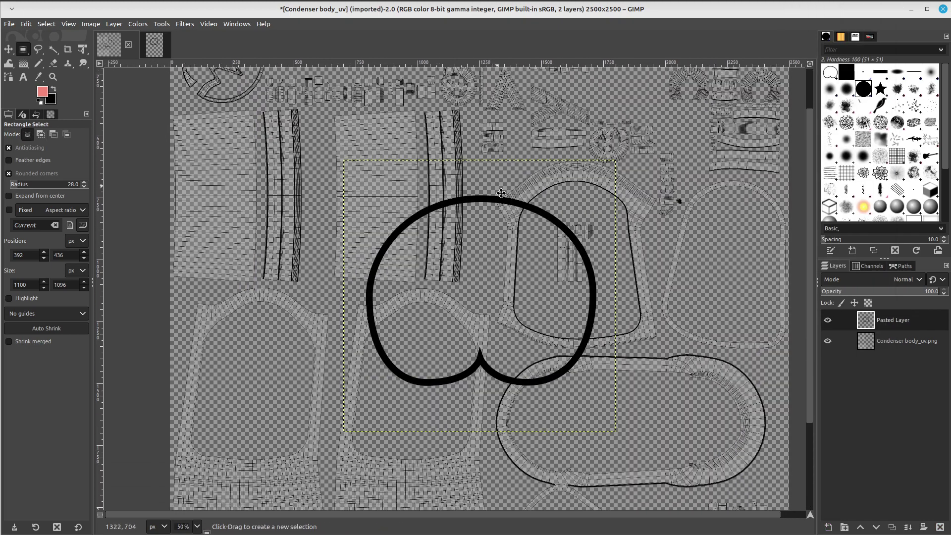
# Rotate the pasted outline about 90° with Unified Transform and move it up-left
pyautogui.hotkey('shift', 't')
pyautogui.click(517, 224)
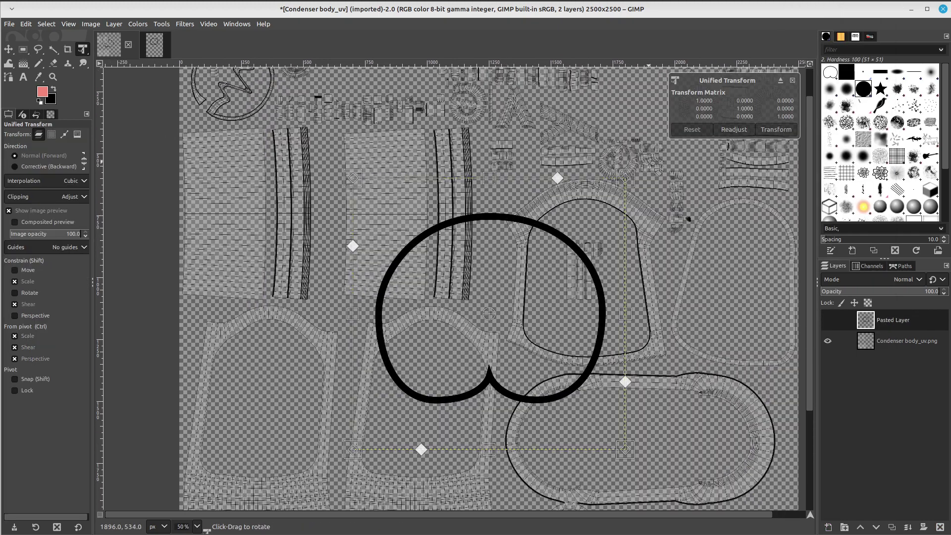
pyautogui.moveTo(650, 163); pyautogui.dragTo(666, 501)
pyautogui.moveTo(602, 272); pyautogui.dragTo(355, 203)
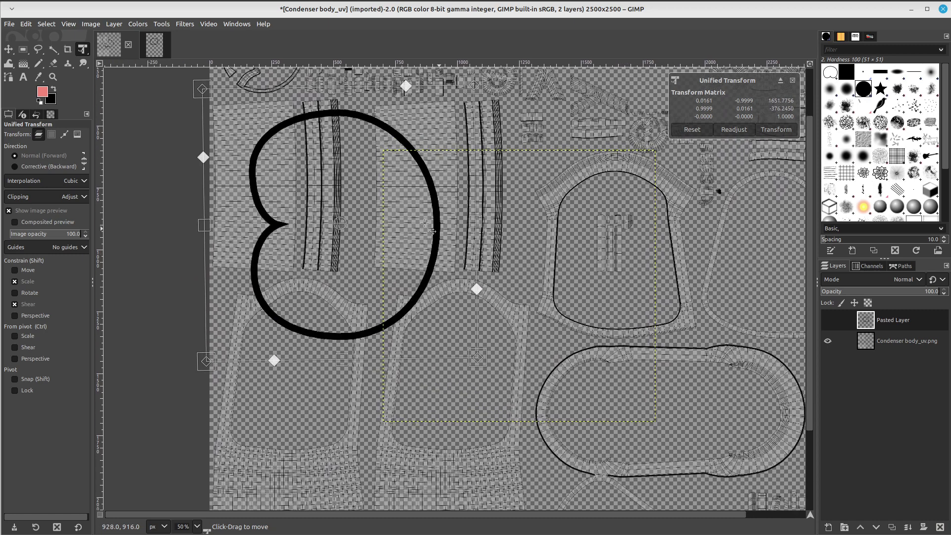
pyautogui.moveTo(355, 204); pyautogui.dragTo(426, 256, button='middle')
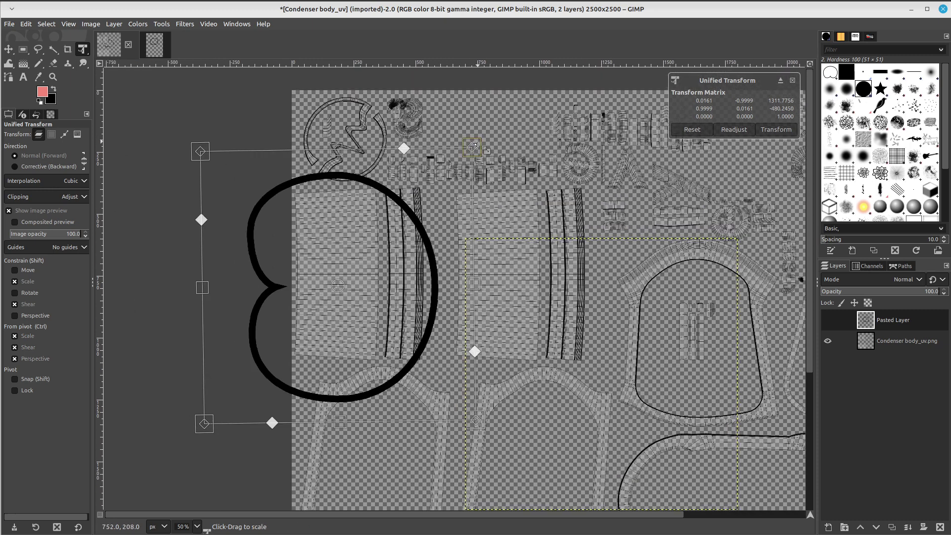
# Shrink the outline in several passes and move it onto the left striped panel
pyautogui.keyDown('ctrl'); pyautogui.moveTo(426, 256); pyautogui.dragTo(366, 253); pyautogui.keyUp('ctrl')
pyautogui.keyDown('ctrl'); pyautogui.scroll(2, 398, 241); pyautogui.keyUp('ctrl')
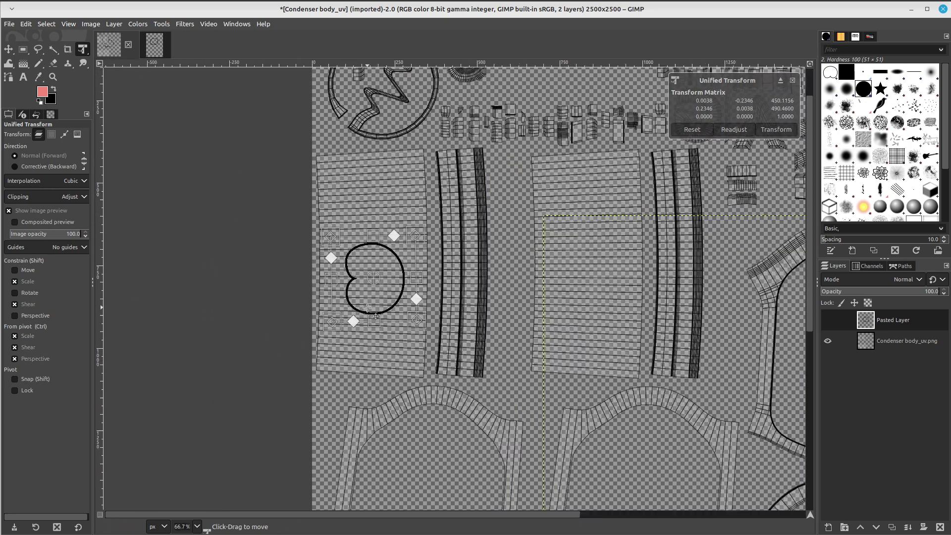
pyautogui.keyDown('ctrl'); pyautogui.scroll(1, 398, 242); pyautogui.keyUp('ctrl')
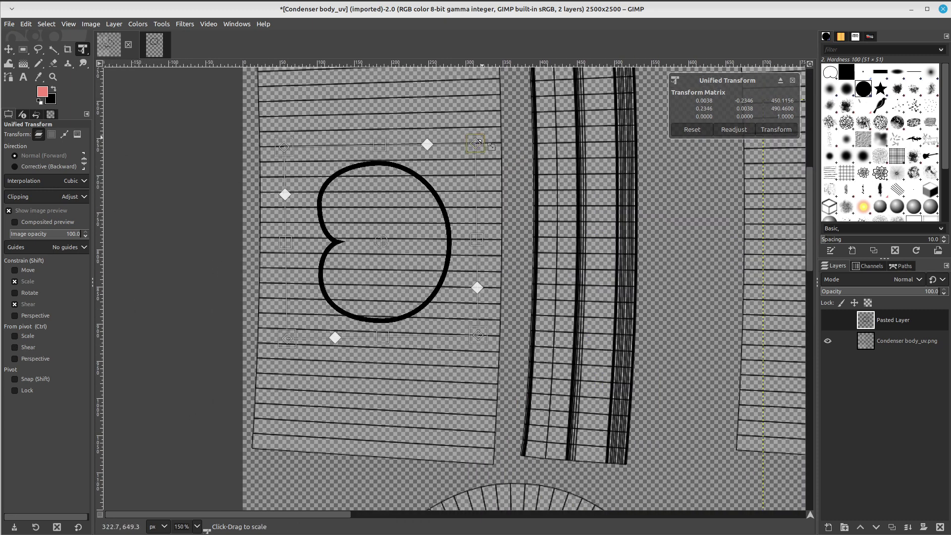
pyautogui.moveTo(474, 144); pyautogui.dragTo(416, 206)
pyautogui.moveTo(287, 338); pyautogui.dragTo(373, 267)
pyautogui.moveTo(391, 232)
pyautogui.mouseDown()
pyautogui.moveTo(459, 209)
pyautogui.moveTo(454, 217)
pyautogui.mouseUp()
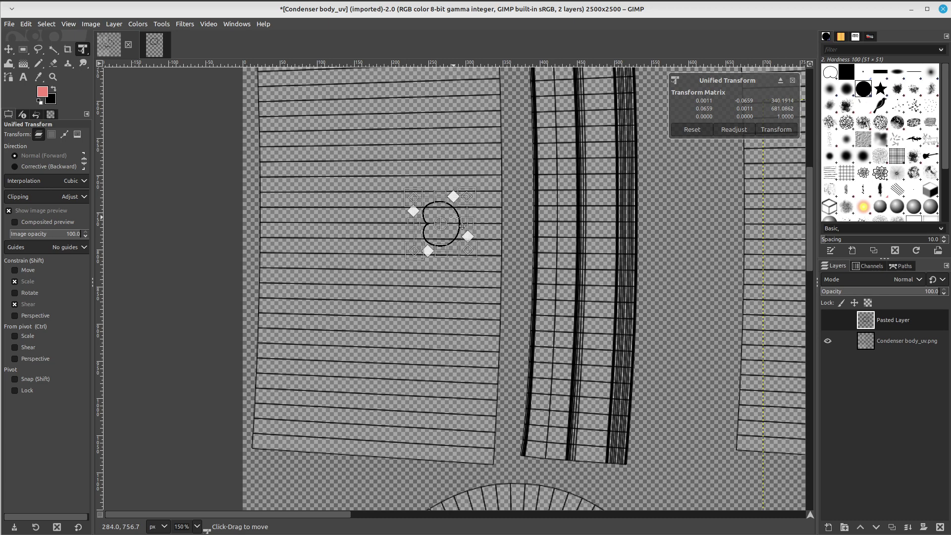
pyautogui.scroll(3, 454, 218)
pyautogui.scroll(-3, 475, 238)
pyautogui.keyDown('ctrl'); pyautogui.scroll(-1, 498, 260); pyautogui.keyUp('ctrl')
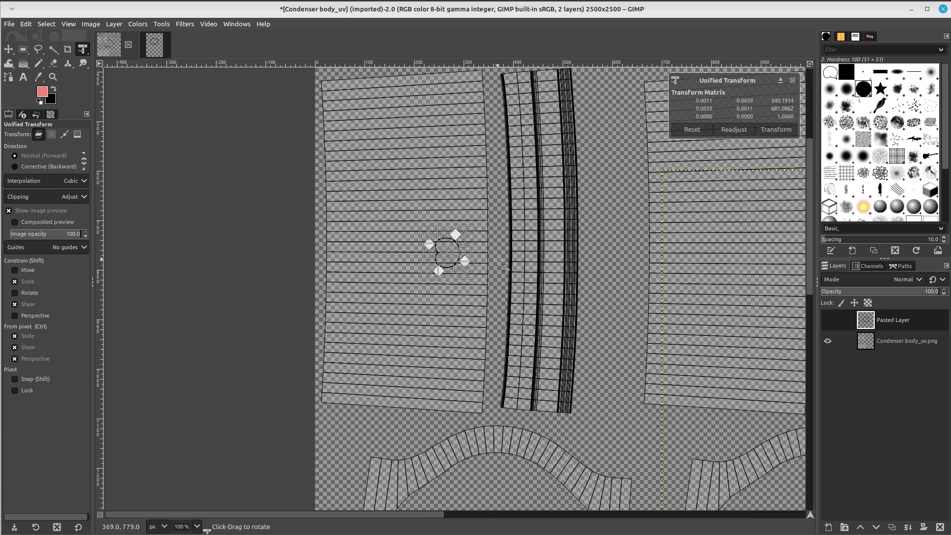
pyautogui.scroll(2, 498, 261)
# Fine-position the outline on the left body strip, nudging it up and right
pyautogui.moveTo(455, 303); pyautogui.dragTo(454, 269)
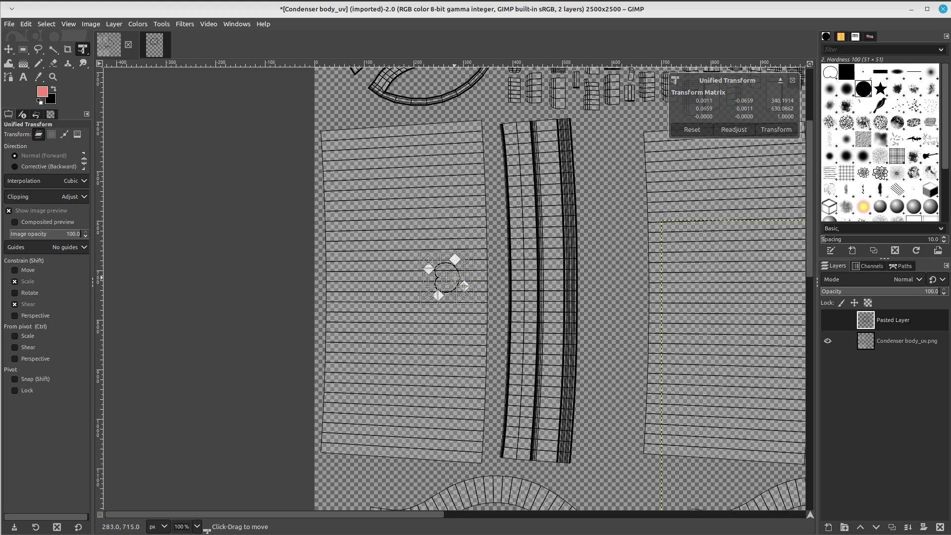
pyautogui.keyDown('ctrl'); pyautogui.scroll(1, 454, 279); pyautogui.keyUp('ctrl')
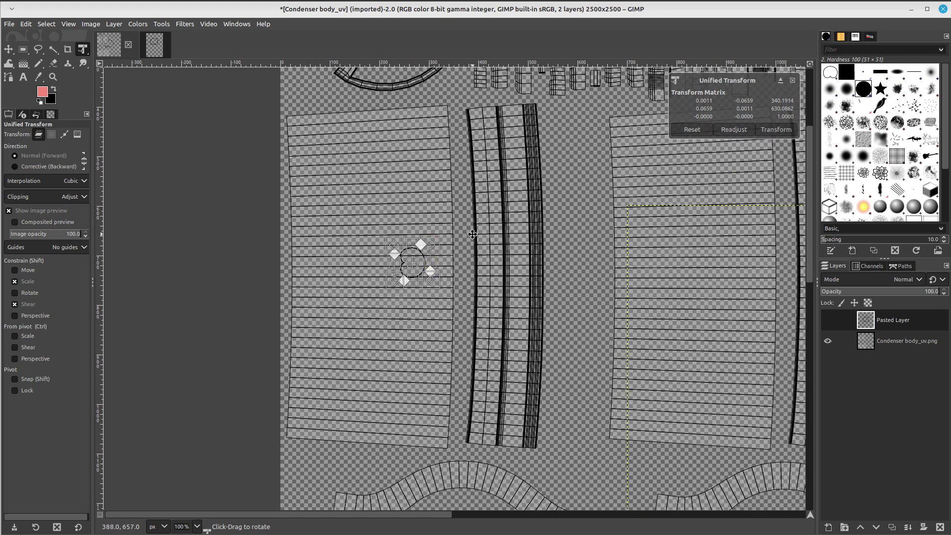
pyautogui.keyDown('ctrl'); pyautogui.scroll(1, 454, 280); pyautogui.keyUp('ctrl')
pyautogui.keyDown('ctrl'); pyautogui.scroll(1, 446, 282); pyautogui.keyUp('ctrl')
pyautogui.keyDown('ctrl'); pyautogui.scroll(1, 431, 288); pyautogui.keyUp('ctrl')
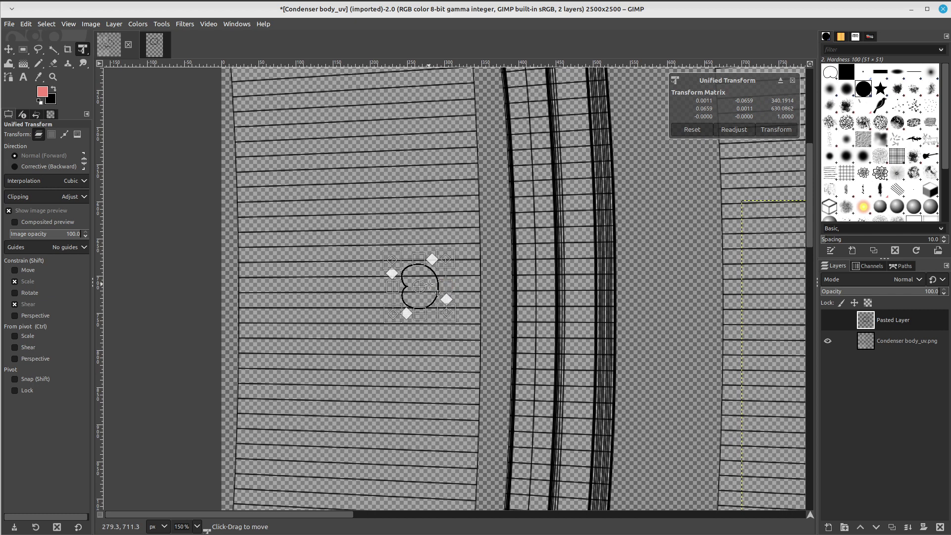
pyautogui.moveTo(430, 285); pyautogui.dragTo(452, 280)
pyautogui.keyDown('ctrl'); pyautogui.scroll(-3, 436, 267); pyautogui.keyUp('ctrl')
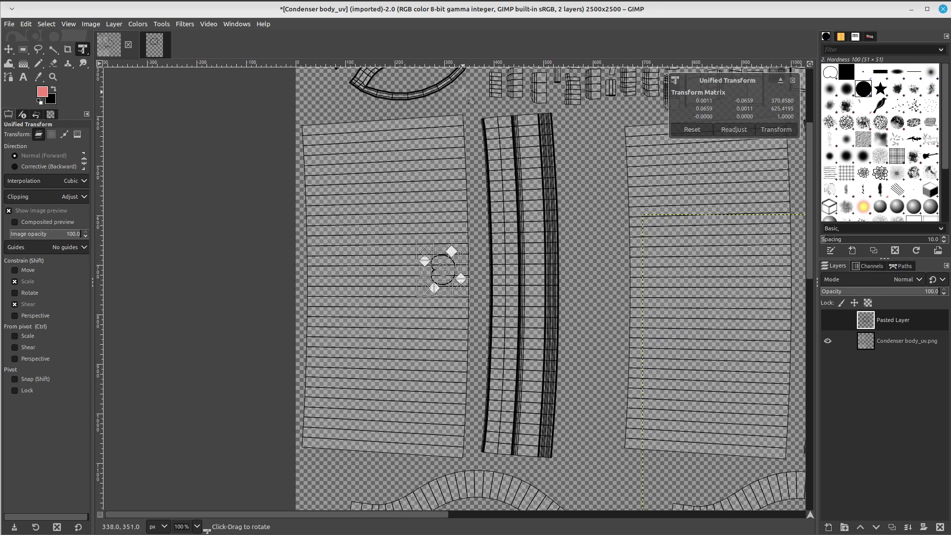
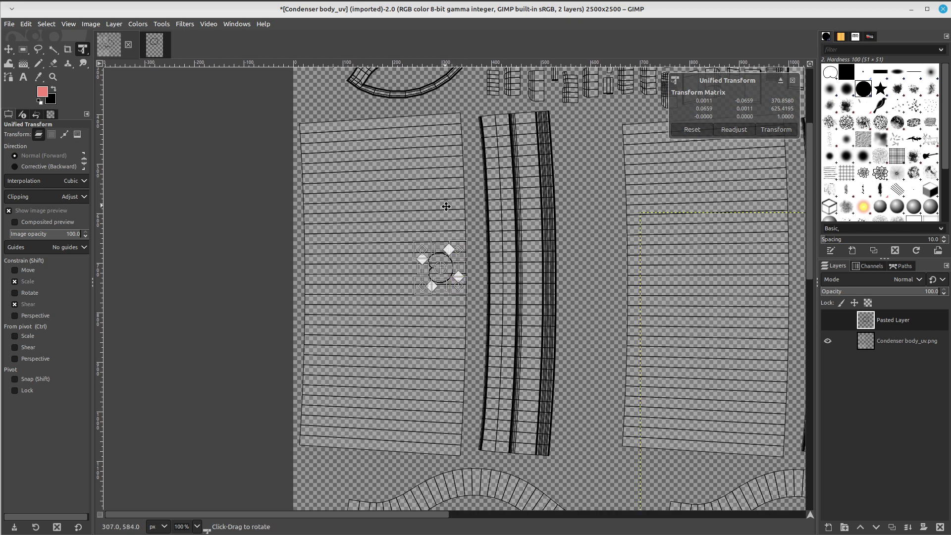
# Nudge the small heart slightly down and left on the left grille panel and commit the transform
pyautogui.moveTo(446, 206); pyautogui.dragTo(429, 200, button='middle')
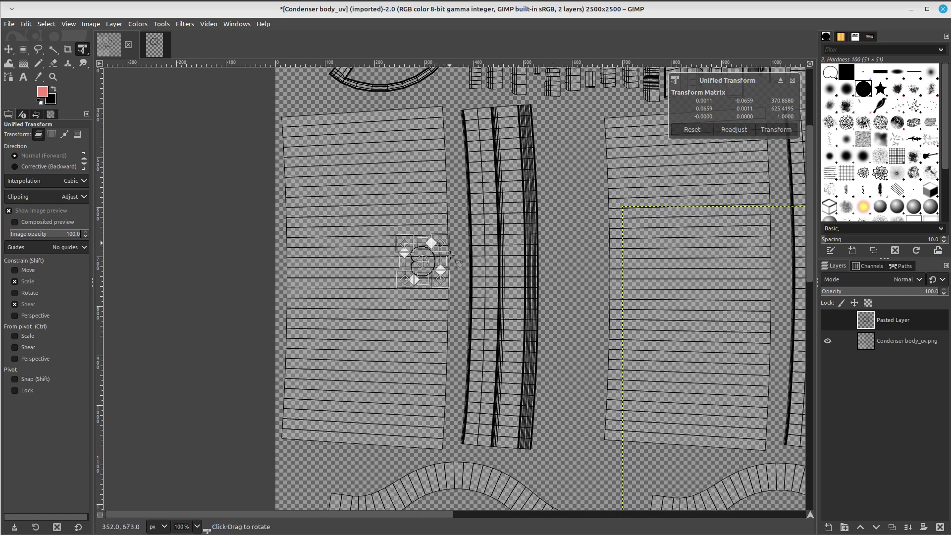
pyautogui.moveTo(430, 194); pyautogui.dragTo(435, 191, button='middle')
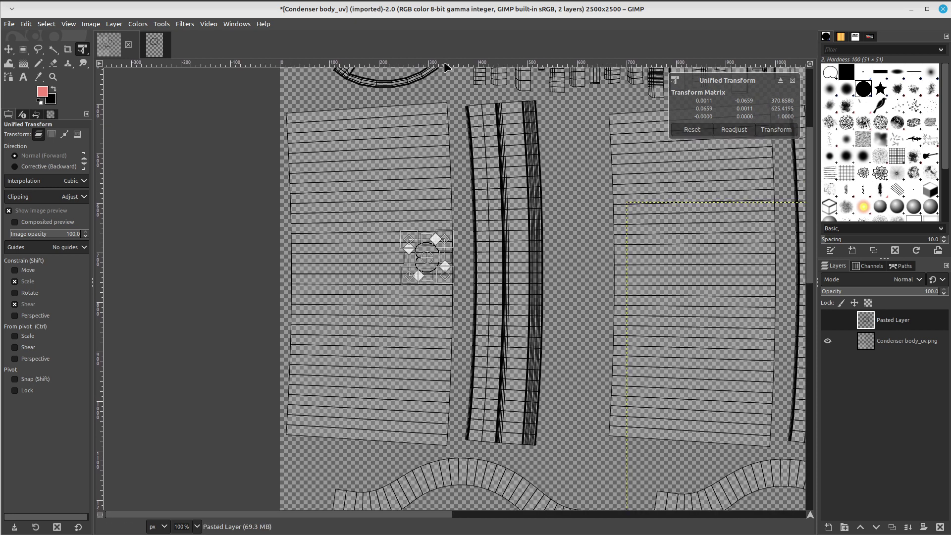
pyautogui.moveTo(445, 64)
pyautogui.mouseDown()
pyautogui.moveTo(445, 132)
pyautogui.moveTo(457, 63)
pyautogui.mouseUp()
pyautogui.moveTo(438, 255); pyautogui.dragTo(439, 259)
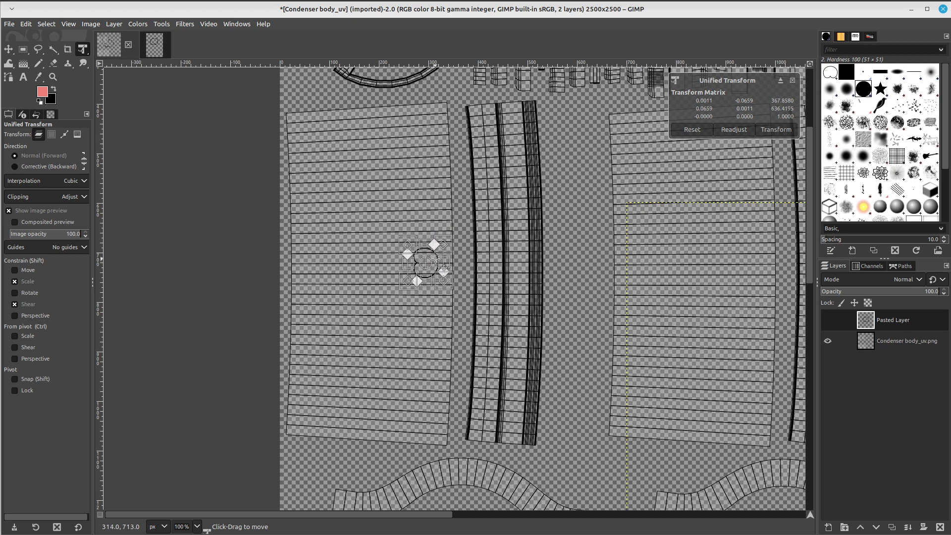
pyautogui.scroll(1, 547, 187)
pyautogui.hscroll(1, 547, 187)
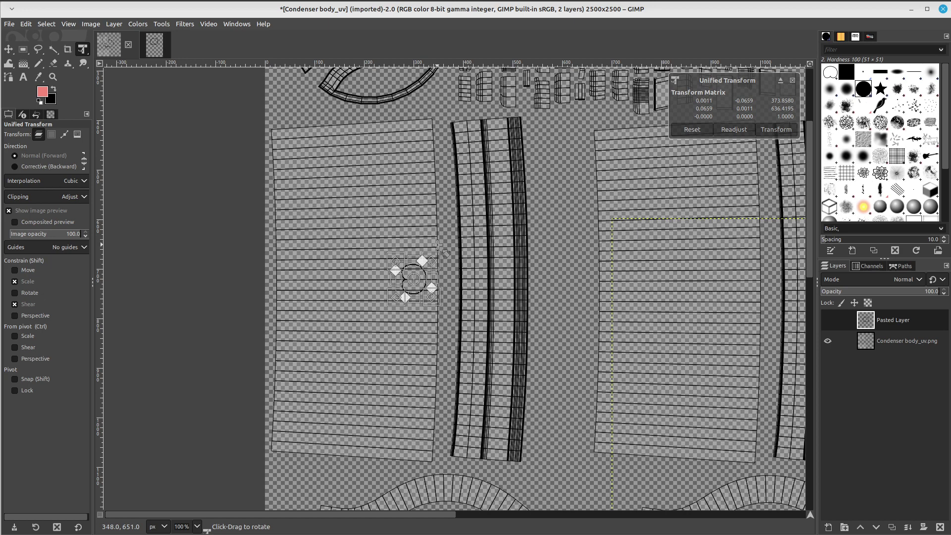
pyautogui.press('Return')
# Zoom in on the heart and undo the shrink so the large heart outline returns
pyautogui.scroll(-1, 430, 222)
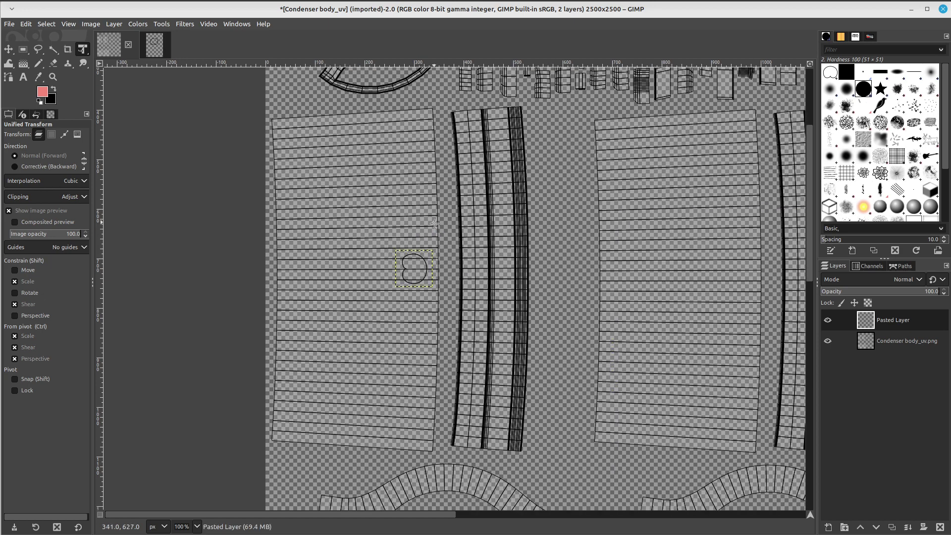
pyautogui.keyDown('ctrl'); pyautogui.scroll(1, 417, 239); pyautogui.keyUp('ctrl')
pyautogui.keyDown('ctrl'); pyautogui.scroll(1, 417, 239); pyautogui.keyUp('ctrl')
pyautogui.keyDown('ctrl'); pyautogui.scroll(2, 426, 228); pyautogui.keyUp('ctrl')
pyautogui.keyDown('ctrl'); pyautogui.scroll(1, 446, 218); pyautogui.keyUp('ctrl')
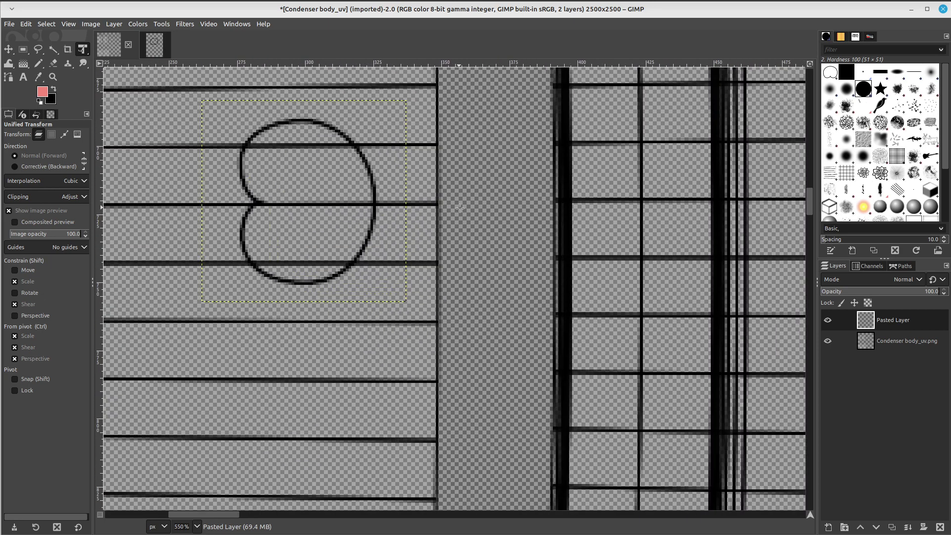
pyautogui.keyDown('ctrl'); pyautogui.scroll(-2, 460, 208); pyautogui.keyUp('ctrl')
pyautogui.keyDown('ctrl'); pyautogui.scroll(-1, 460, 209); pyautogui.keyUp('ctrl')
pyautogui.keyDown('ctrl'); pyautogui.scroll(-1, 468, 206); pyautogui.keyUp('ctrl')
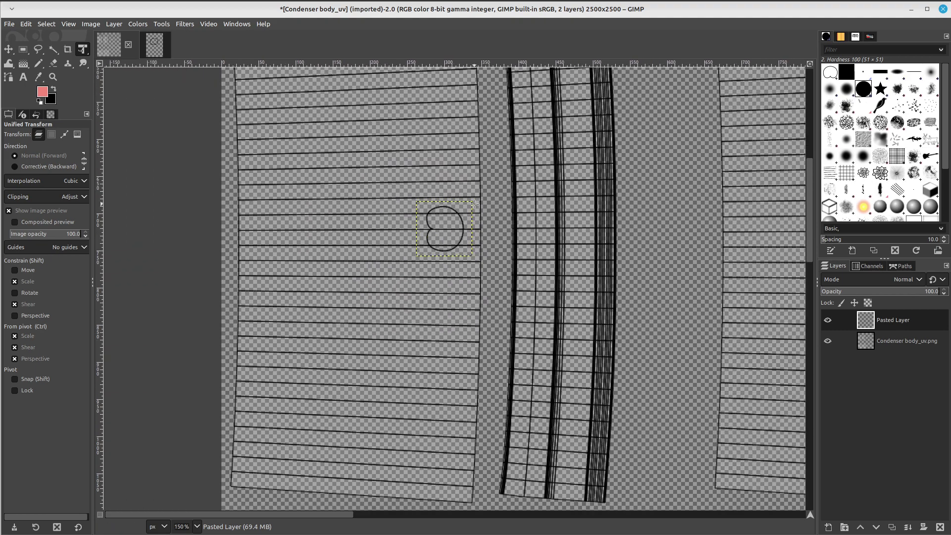
pyautogui.keyDown('ctrl'); pyautogui.scroll(4, 477, 205); pyautogui.keyUp('ctrl')
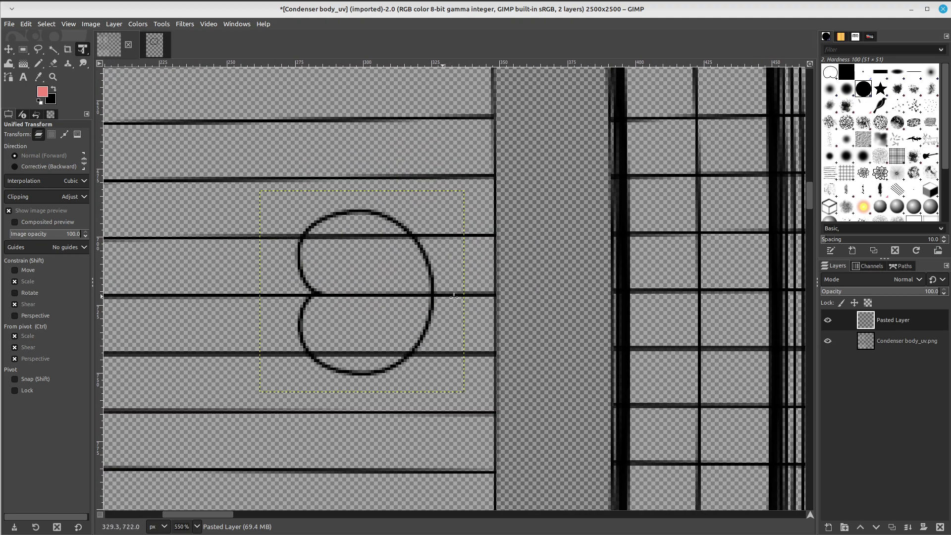
pyautogui.hotkey('ctrl', 'z')
# Drag a horizontal guide across the texture, aligned with the top of the large heart
pyautogui.keyDown('ctrl'); pyautogui.scroll(-2, 468, 277); pyautogui.keyUp('ctrl')
pyautogui.keyDown('ctrl'); pyautogui.scroll(-4, 461, 257); pyautogui.keyUp('ctrl')
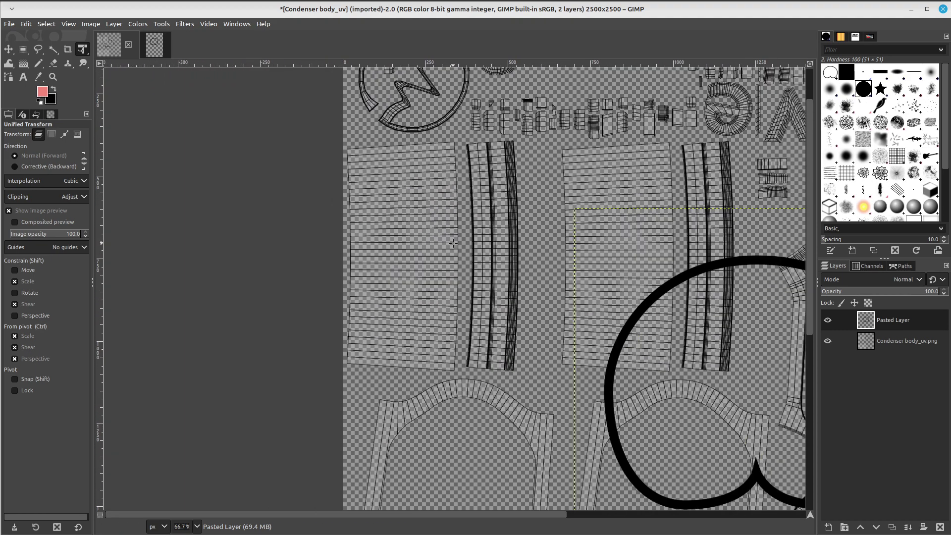
pyautogui.keyDown('ctrl'); pyautogui.scroll(-1, 454, 243); pyautogui.keyUp('ctrl')
pyautogui.keyDown('ctrl'); pyautogui.scroll(1, 454, 244); pyautogui.keyUp('ctrl')
pyautogui.keyDown('ctrl'); pyautogui.scroll(1, 453, 243); pyautogui.keyUp('ctrl')
pyautogui.scroll(1, 441, 148)
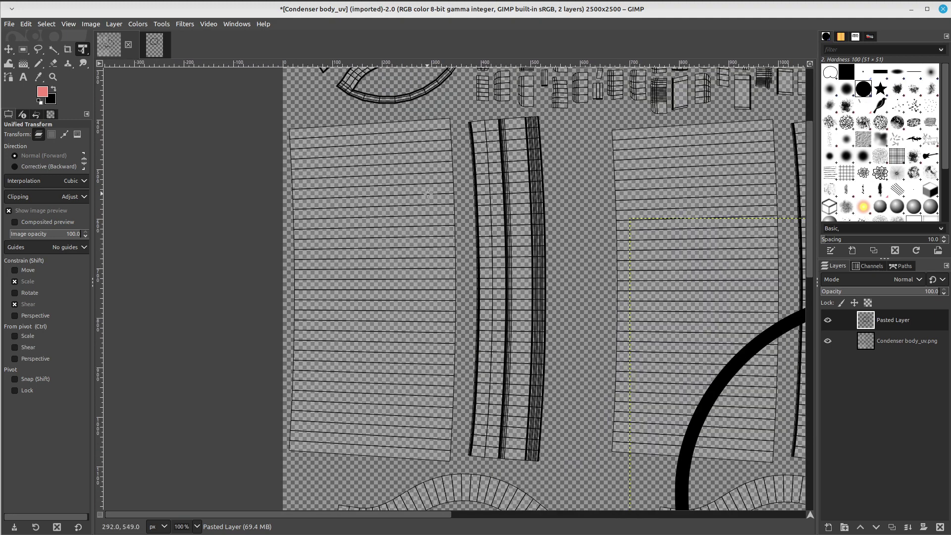
pyautogui.moveTo(451, 63)
pyautogui.mouseDown()
pyautogui.moveTo(467, 290)
pyautogui.moveTo(470, 280)
pyautogui.mouseUp()
pyautogui.keyDown('ctrl'); pyautogui.scroll(-1, 662, 230); pyautogui.keyUp('ctrl')
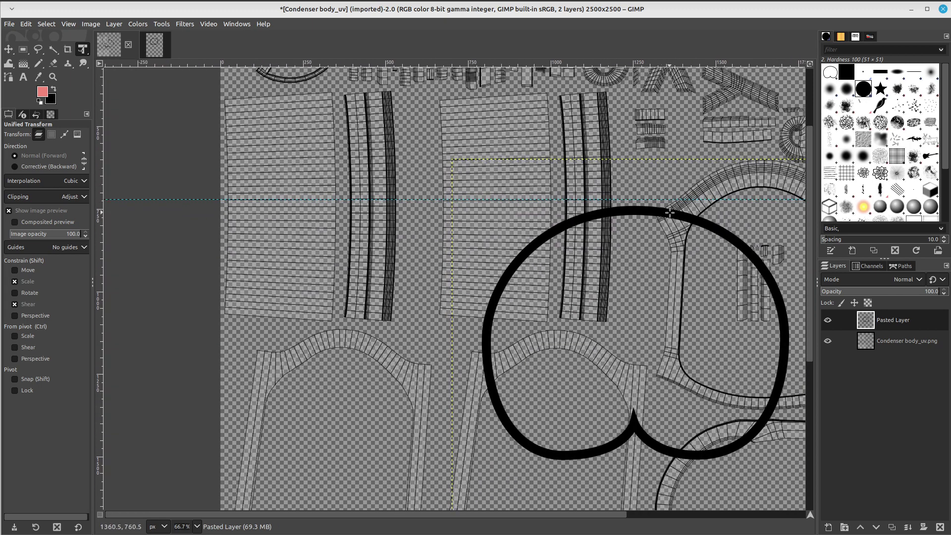
# Scale the image from 2500×2500 to 4500×4500 pixels, accepting the size warning
pyautogui.click(91, 25)
pyautogui.click(124, 160)
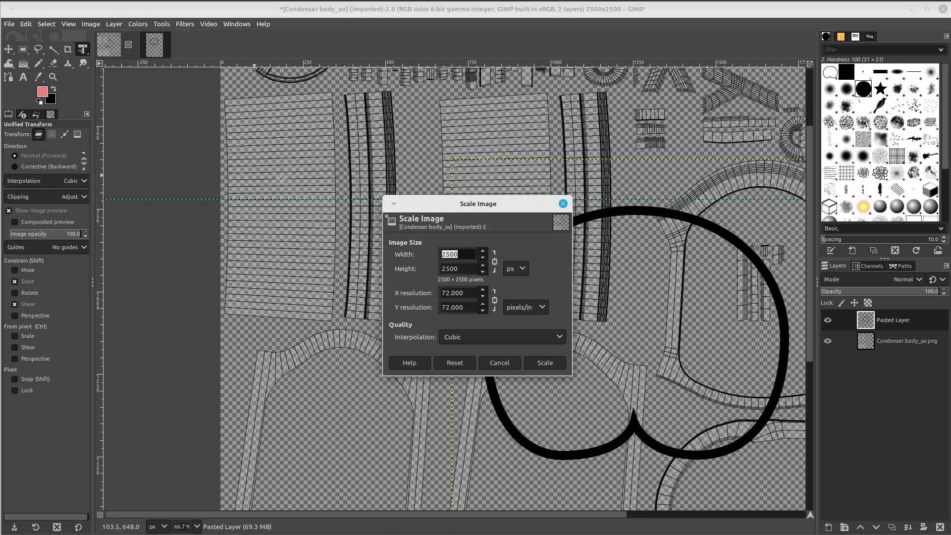
pyautogui.click(463, 255)
pyautogui.write('4500')
pyautogui.click(447, 266)
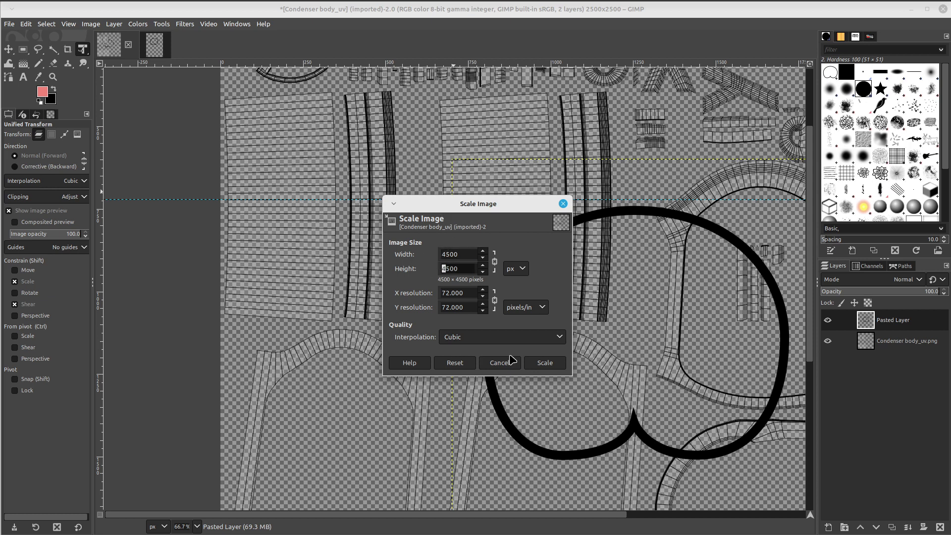
pyautogui.click(545, 363)
pyautogui.click(551, 344)
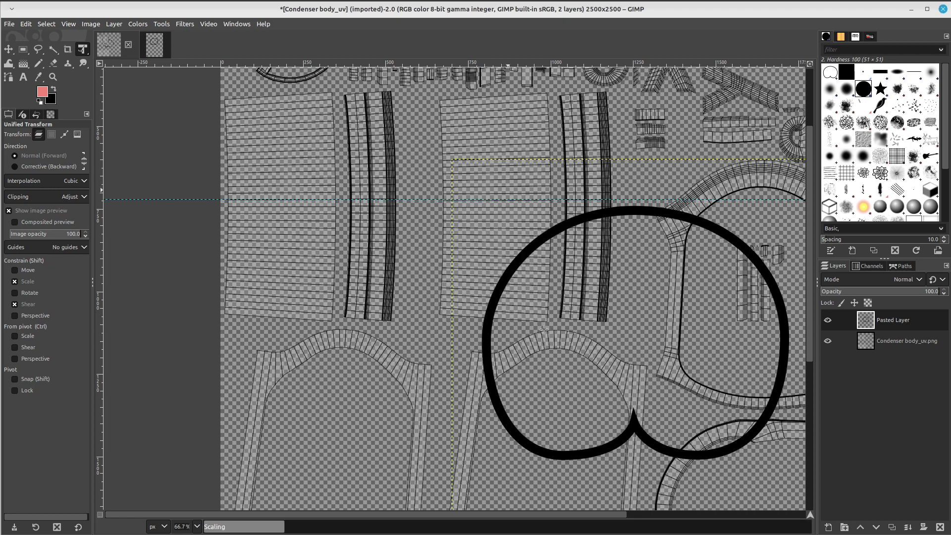
pyautogui.keyDown('ctrl'); pyautogui.scroll(-2, 463, 193); pyautogui.keyUp('ctrl')
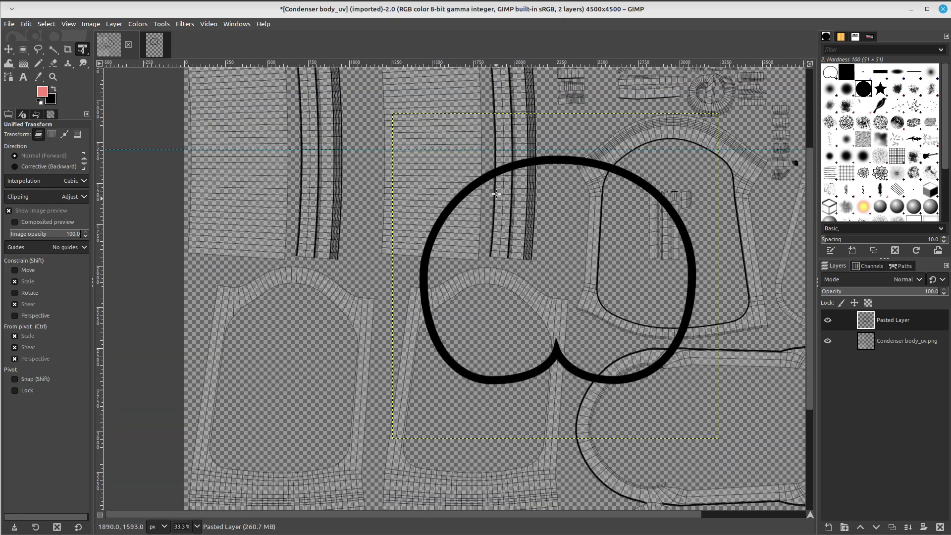
# Move, rotate 90 degrees and shrink the large heart onto the left grille panel
pyautogui.click(664, 202)
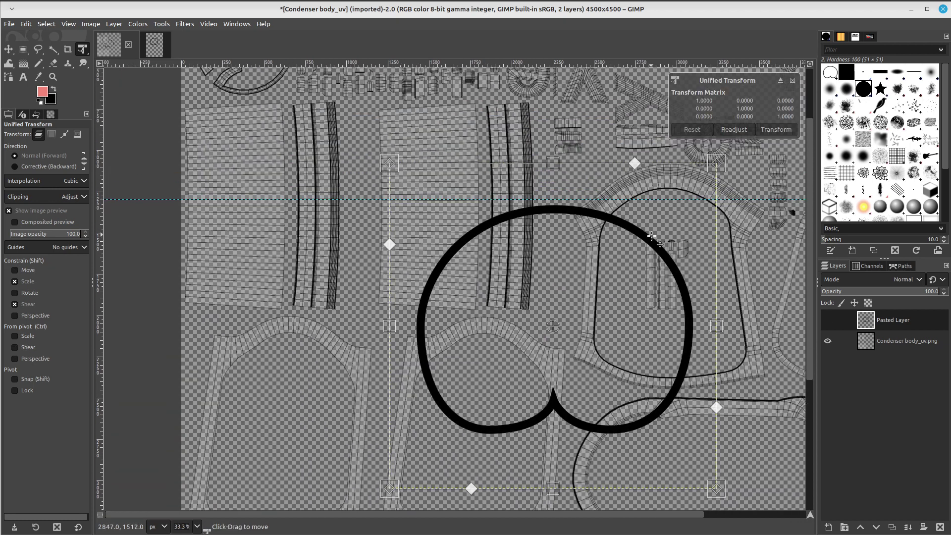
pyautogui.moveTo(652, 236); pyautogui.dragTo(438, 187)
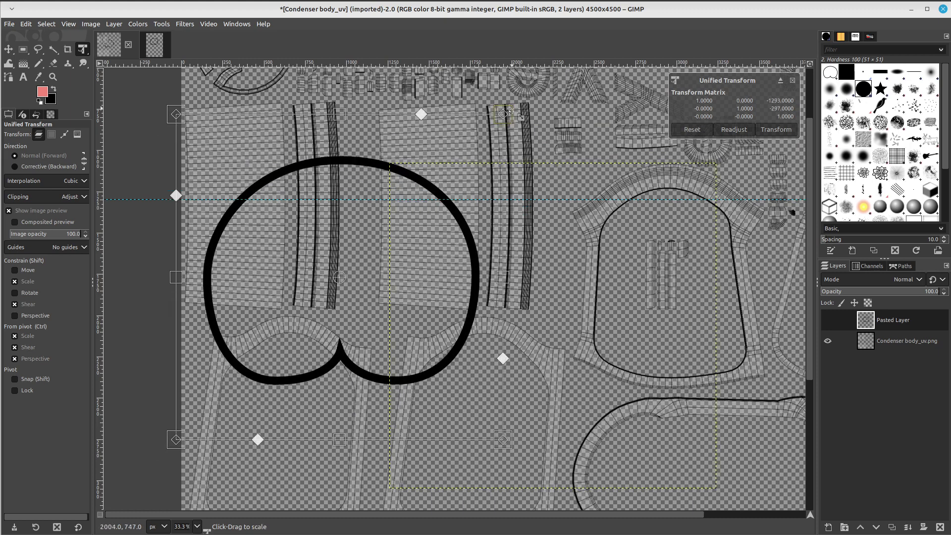
pyautogui.moveTo(508, 112)
pyautogui.mouseDown()
pyautogui.moveTo(389, 176)
pyautogui.moveTo(358, 229)
pyautogui.mouseUp()
pyautogui.moveTo(456, 260); pyautogui.dragTo(489, 272, button='middle')
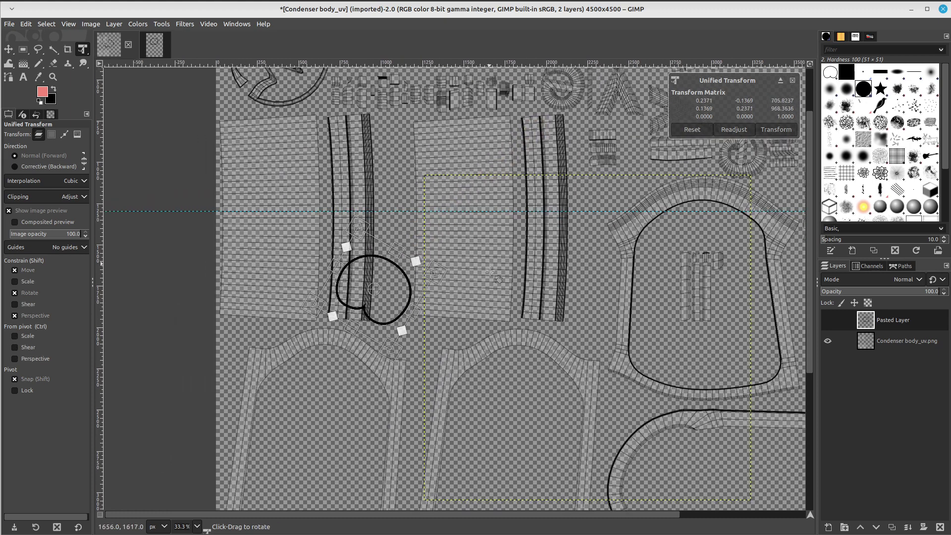
pyautogui.moveTo(489, 272); pyautogui.dragTo(473, 389)
pyautogui.moveTo(406, 270); pyautogui.dragTo(350, 203)
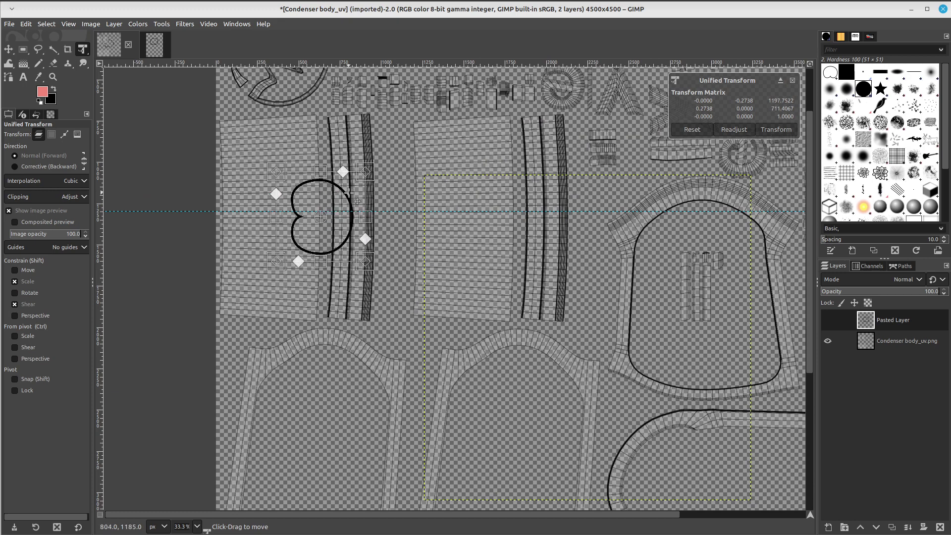
pyautogui.keyDown('ctrl'); pyautogui.scroll(1, 455, 249); pyautogui.keyUp('ctrl')
pyautogui.keyDown('ctrl'); pyautogui.scroll(1, 455, 249); pyautogui.keyUp('ctrl')
pyautogui.keyDown('ctrl'); pyautogui.scroll(1, 456, 249); pyautogui.keyUp('ctrl')
pyautogui.moveTo(455, 249); pyautogui.dragTo(358, 220)
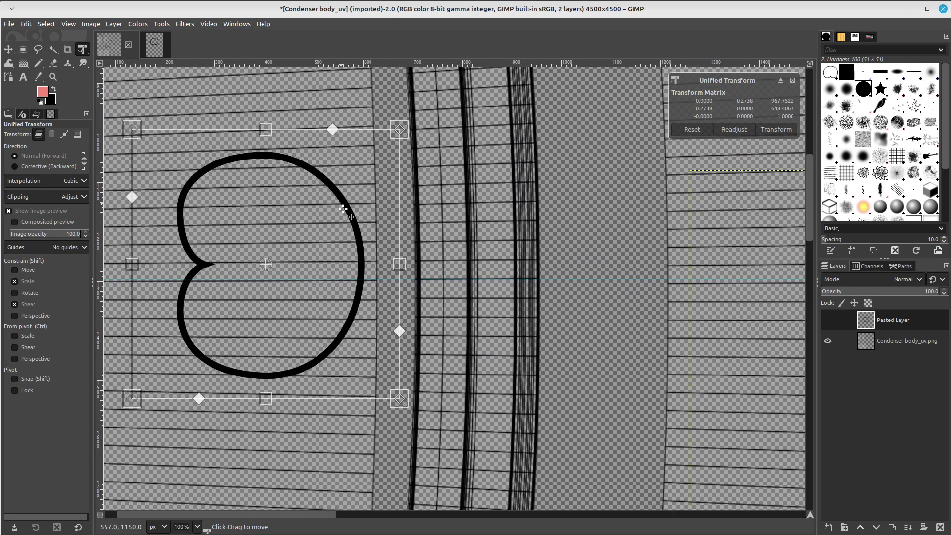
pyautogui.moveTo(331, 220); pyautogui.dragTo(367, 259, button='middle')
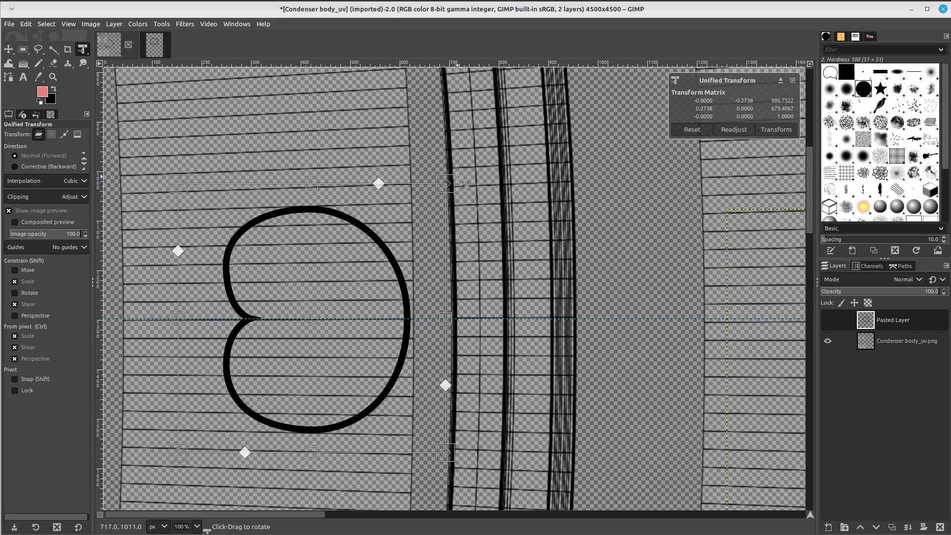
pyautogui.moveTo(453, 177); pyautogui.dragTo(448, 185)
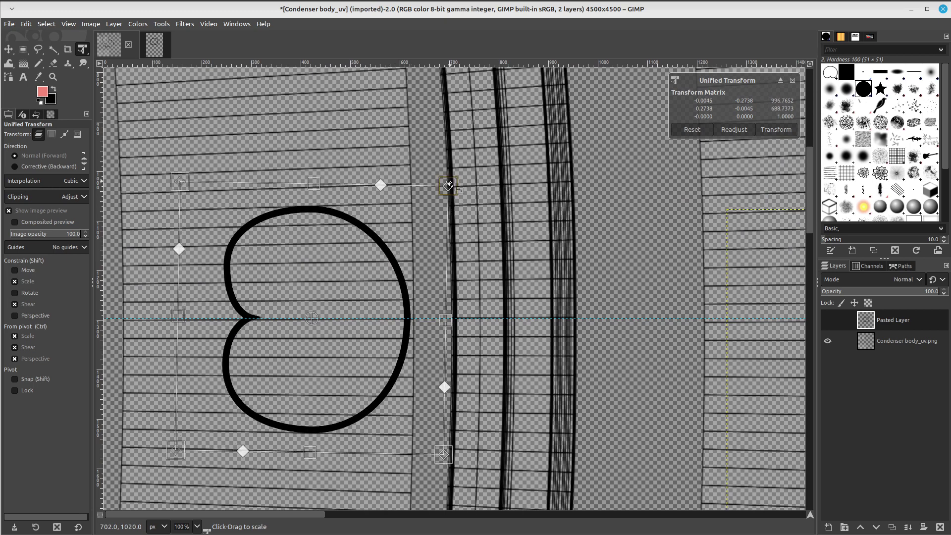
pyautogui.moveTo(448, 185); pyautogui.dragTo(358, 273)
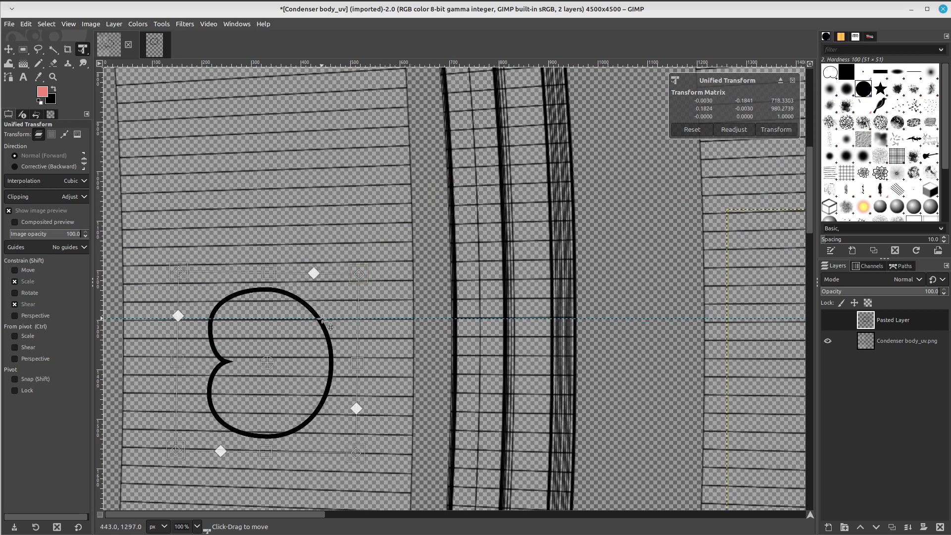
pyautogui.moveTo(327, 304)
pyautogui.mouseDown()
pyautogui.moveTo(355, 299)
pyautogui.moveTo(368, 268)
pyautogui.mouseUp()
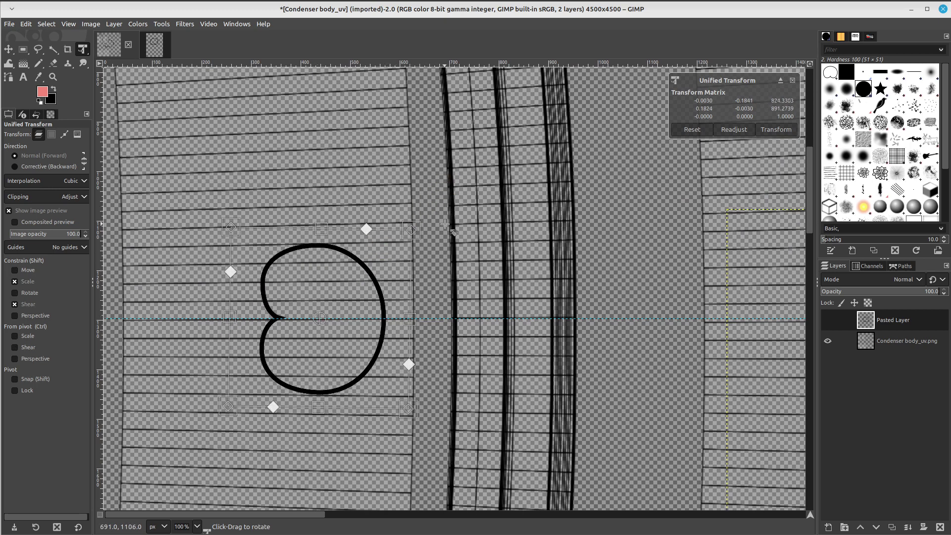
pyautogui.moveTo(445, 224); pyautogui.dragTo(444, 221)
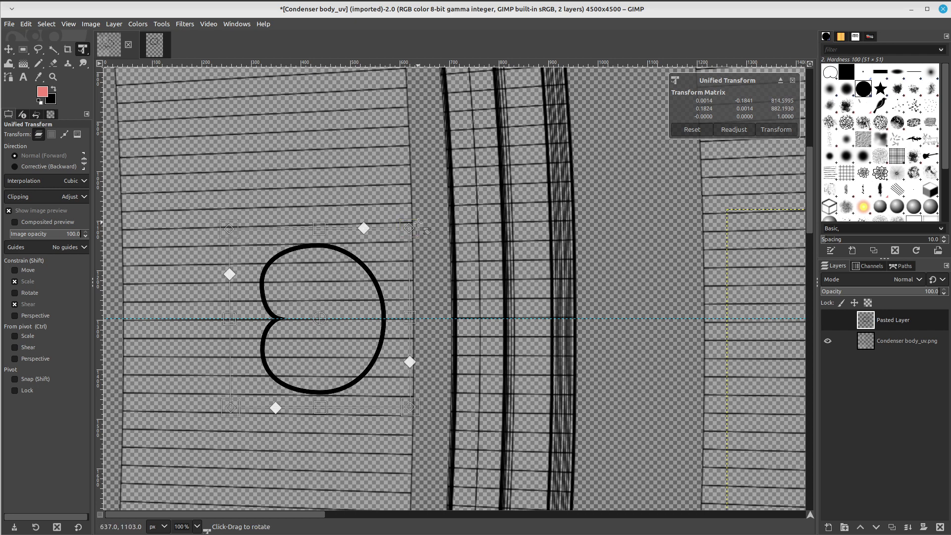
pyautogui.moveTo(413, 226); pyautogui.dragTo(367, 271)
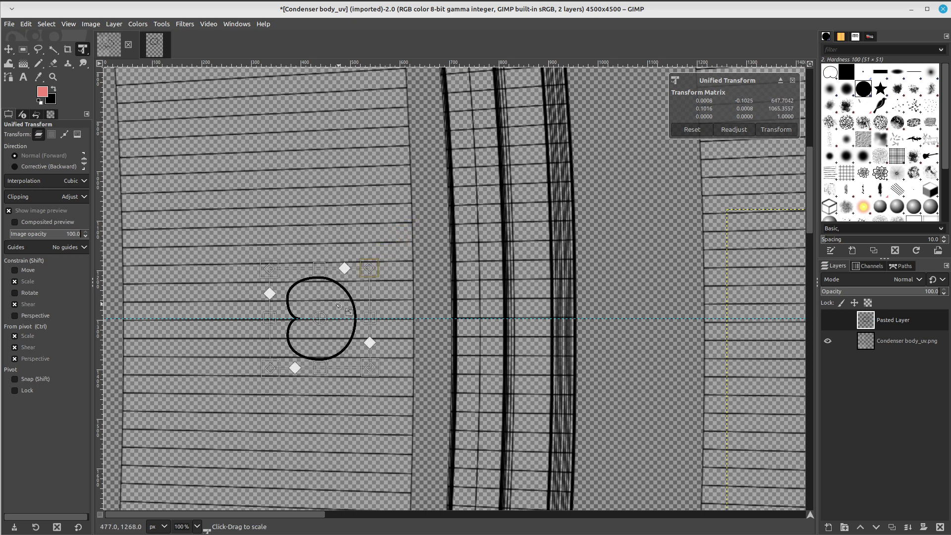
# Scale the heart down around its centre into a small outline and apply it
pyautogui.keyDown('ctrl'); pyautogui.scroll(1, 330, 317); pyautogui.keyUp('ctrl')
pyautogui.keyDown('ctrl'); pyautogui.scroll(-4, 347, 307); pyautogui.keyUp('ctrl')
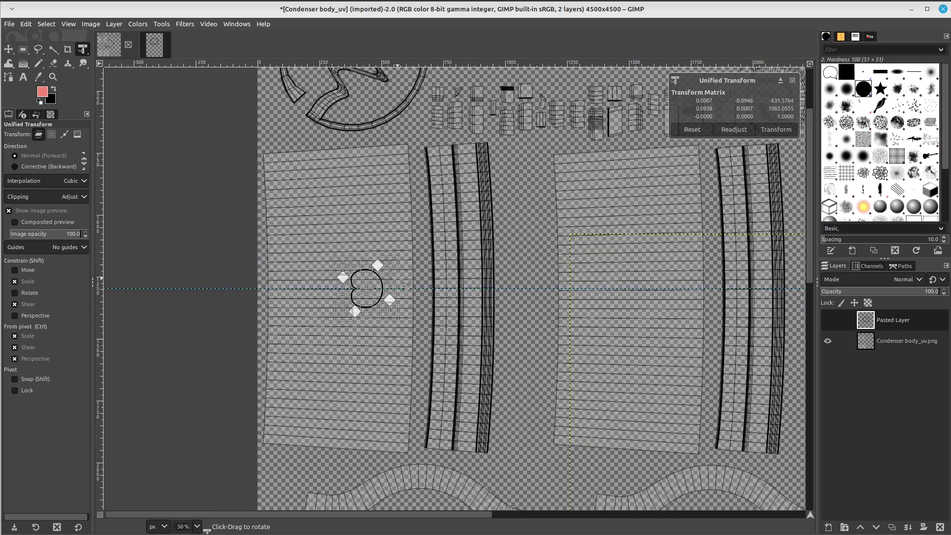
pyautogui.keyDown('ctrl'); pyautogui.scroll(5, 396, 280); pyautogui.keyUp('ctrl')
pyautogui.keyDown('ctrl'); pyautogui.moveTo(372, 233); pyautogui.dragTo(350, 261); pyautogui.keyUp('ctrl')
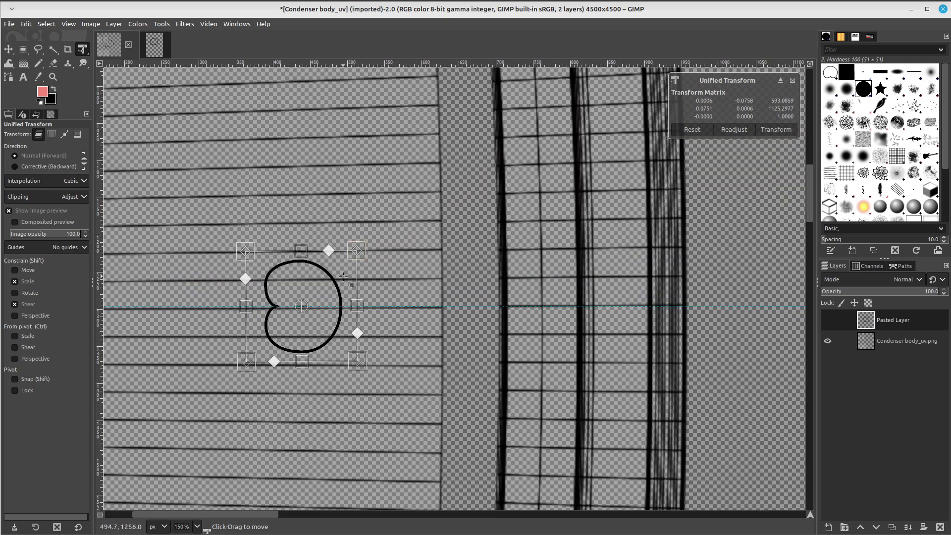
pyautogui.scroll(-3, 357, 257)
pyautogui.keyDown('shift'); pyautogui.hscroll(-2, 357, 258); pyautogui.keyUp('shift')
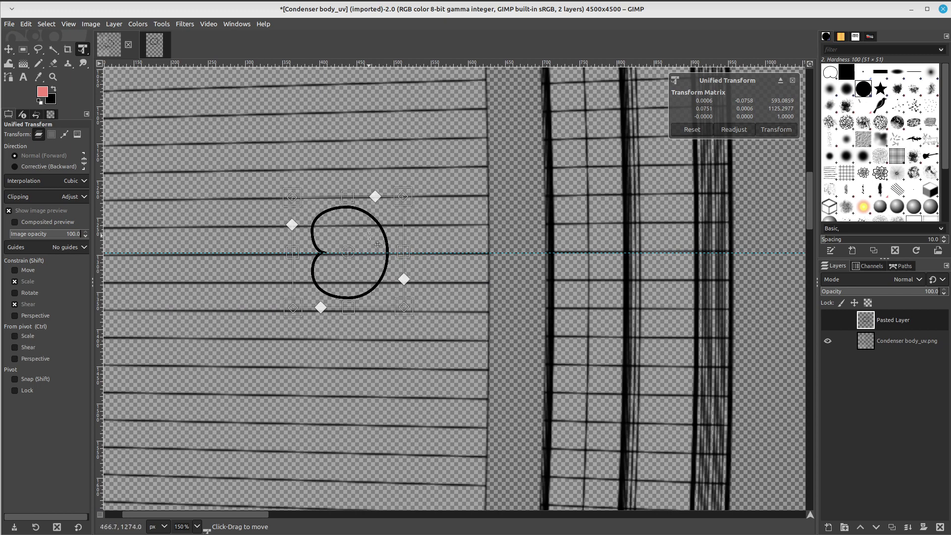
pyautogui.keyDown('ctrl'); pyautogui.scroll(-1, 372, 245); pyautogui.keyUp('ctrl')
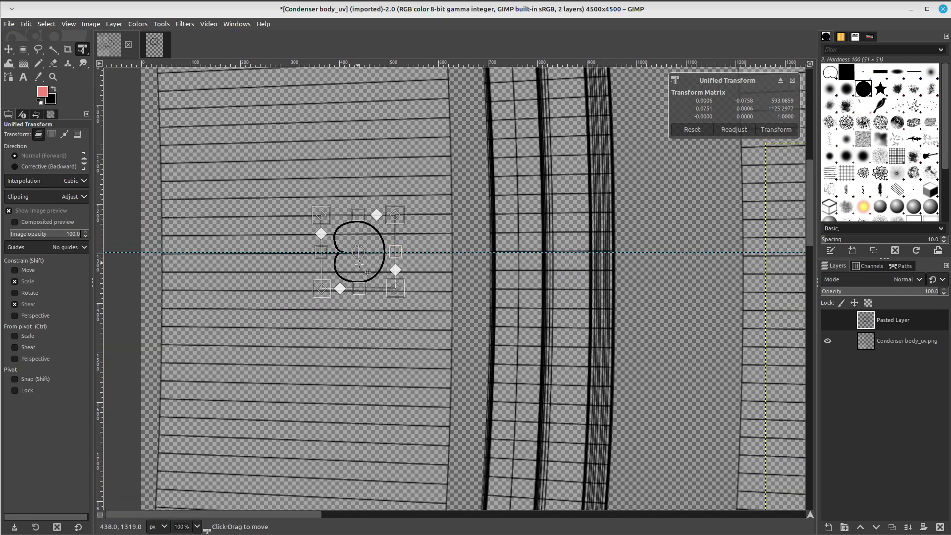
pyautogui.scroll(1, 372, 265)
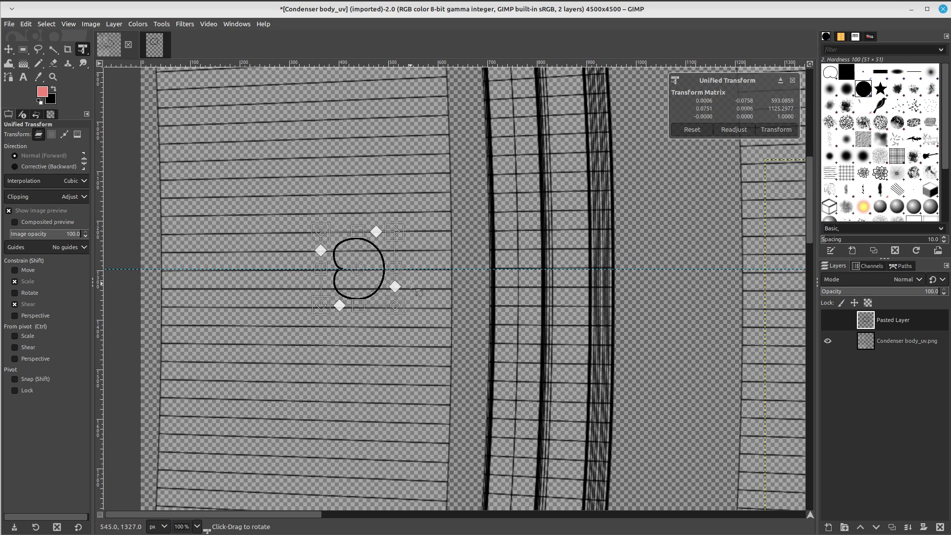
pyautogui.press('ctrl')
pyautogui.keyDown('ctrl'); pyautogui.moveTo(397, 228); pyautogui.dragTo(377, 251); pyautogui.keyUp('ctrl')
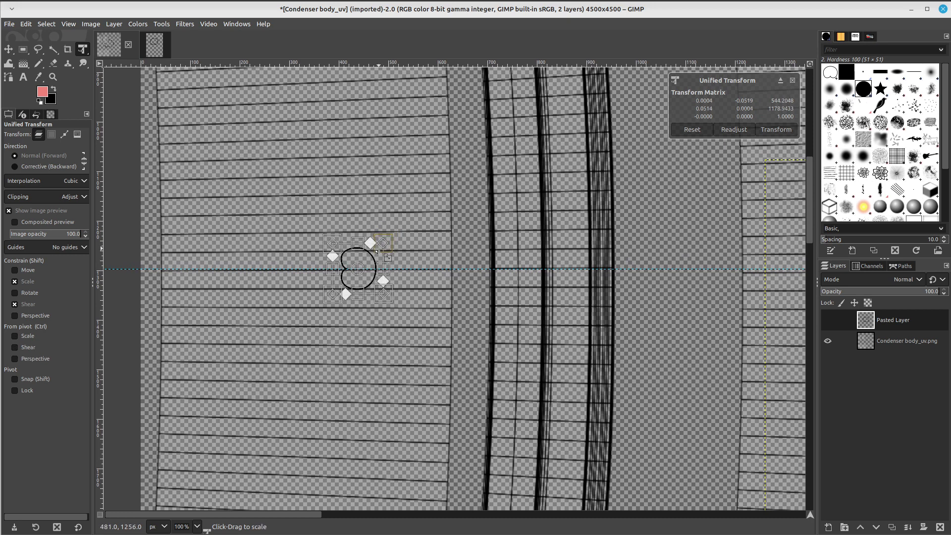
pyautogui.press('Return')
# Move the small heart about 205 px to the right along the guide and commit
pyautogui.keyDown('ctrl'); pyautogui.scroll(5, 371, 265); pyautogui.keyUp('ctrl')
pyautogui.keyDown('ctrl'); pyautogui.scroll(-3, 371, 265); pyautogui.keyUp('ctrl')
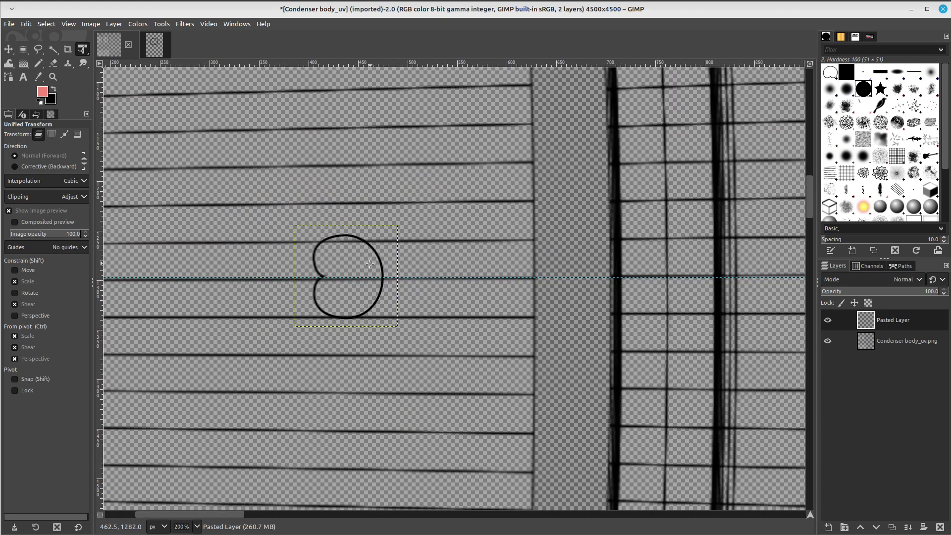
pyautogui.click(387, 263)
pyautogui.moveTo(381, 263); pyautogui.dragTo(506, 264)
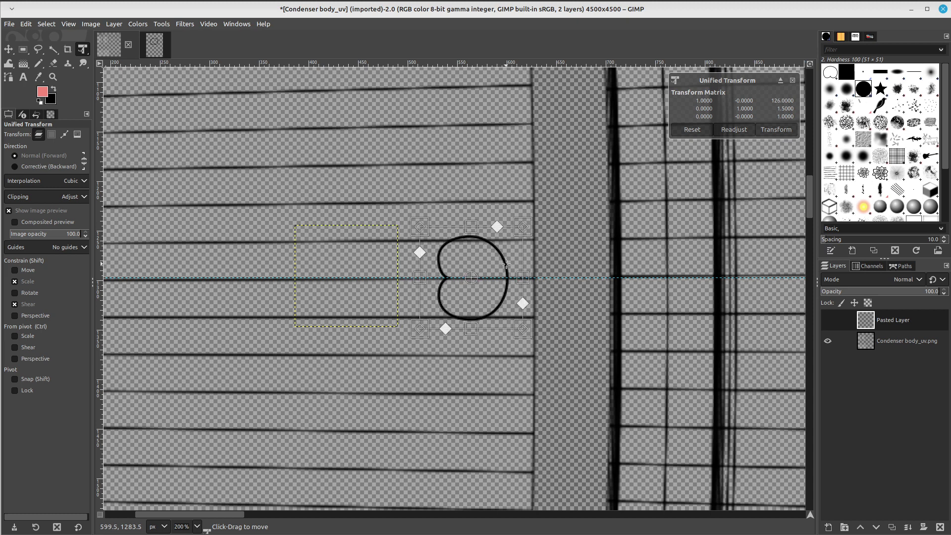
pyautogui.keyDown('ctrl'); pyautogui.scroll(-1, 405, 243); pyautogui.keyUp('ctrl')
pyautogui.keyDown('ctrl'); pyautogui.scroll(-1, 396, 239); pyautogui.keyUp('ctrl')
pyautogui.keyDown('ctrl'); pyautogui.scroll(-1, 388, 234); pyautogui.keyUp('ctrl')
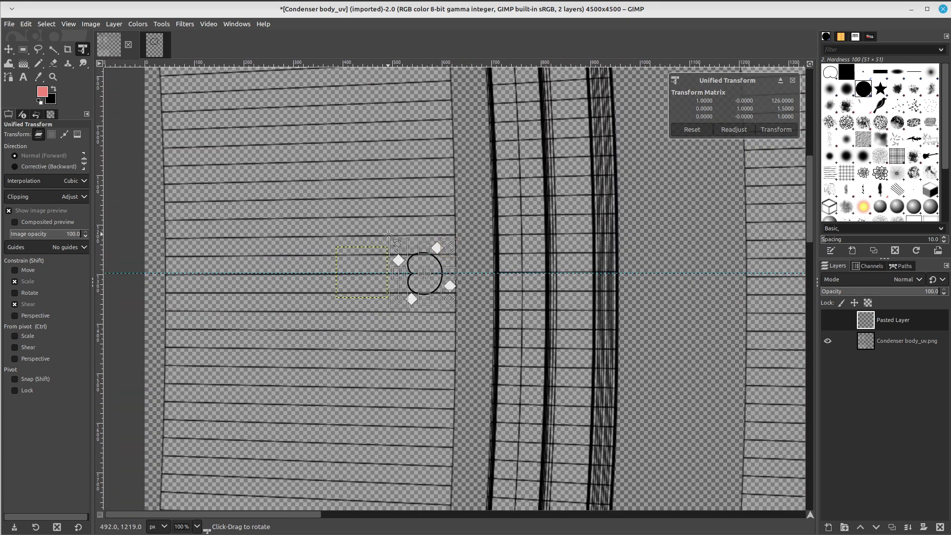
pyautogui.press('Return')
pyautogui.keyDown('ctrl'); pyautogui.scroll(-1, 521, 237); pyautogui.keyUp('ctrl')
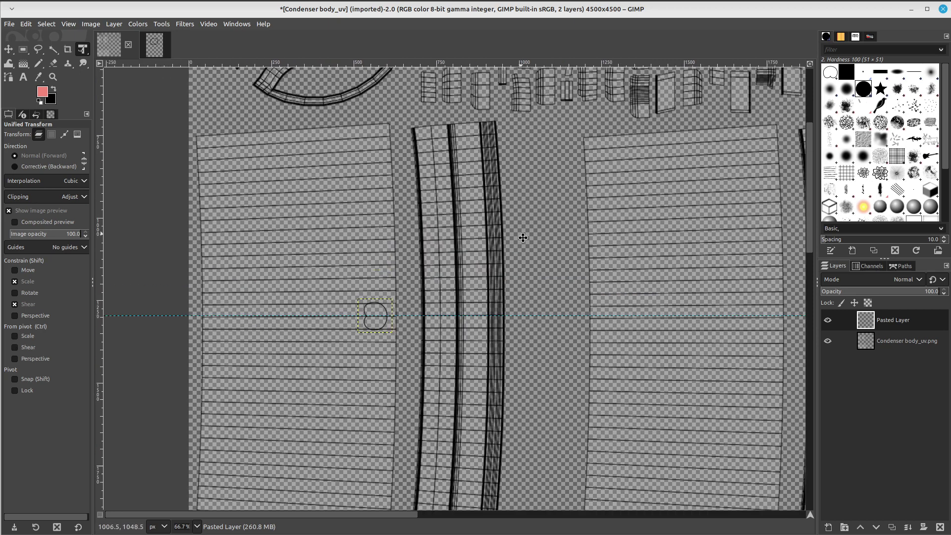
# Hide the Condenser body_uv.png wireframe layer and add a new layer
pyautogui.click(860, 344)
pyautogui.click(828, 341)
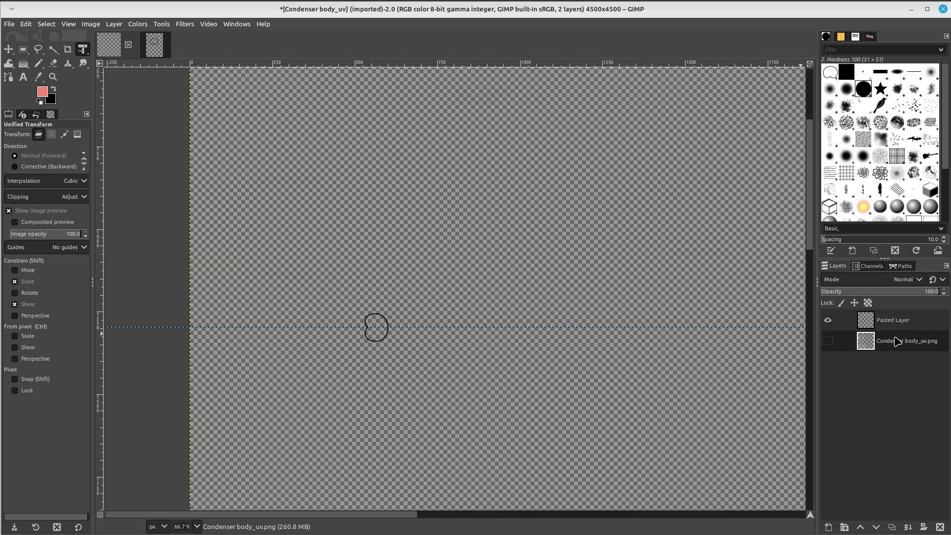
pyautogui.click(843, 527)
pyautogui.click(922, 522)
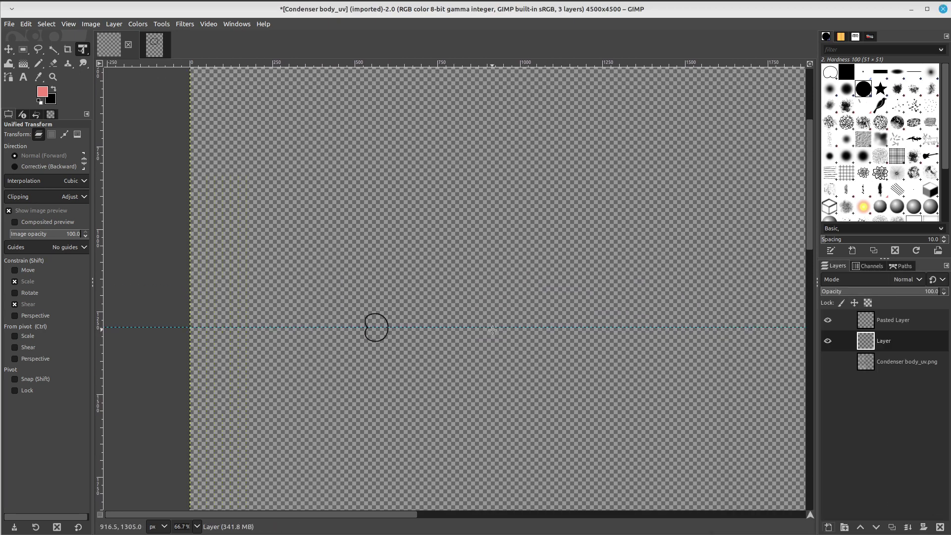
# Set the foreground colour to white
pyautogui.click(52, 92)
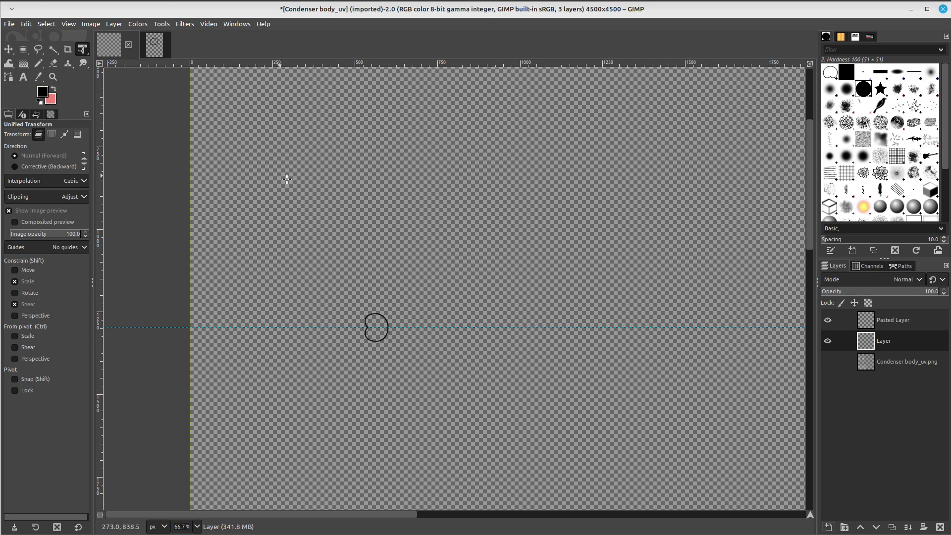
pyautogui.click(43, 92)
pyautogui.moveTo(254, 99); pyautogui.dragTo(211, 9)
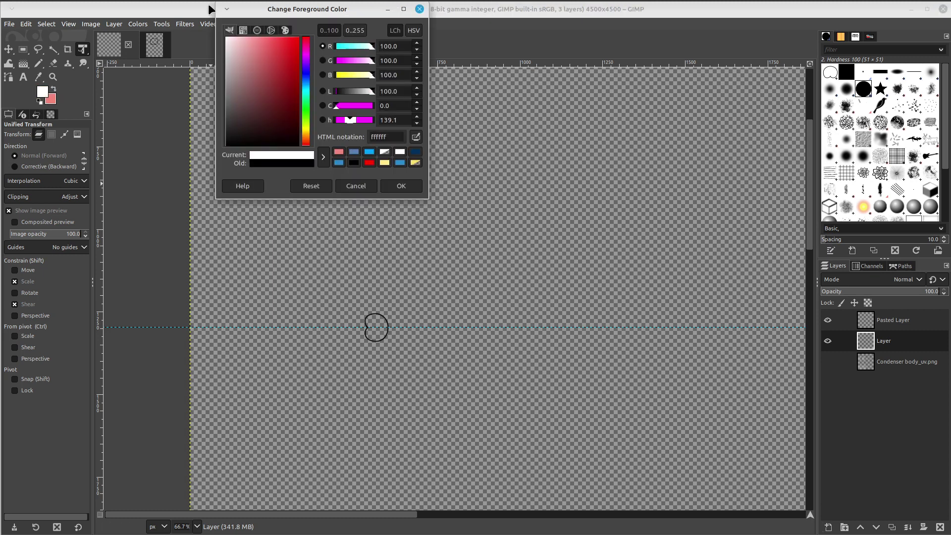
pyautogui.click(387, 189)
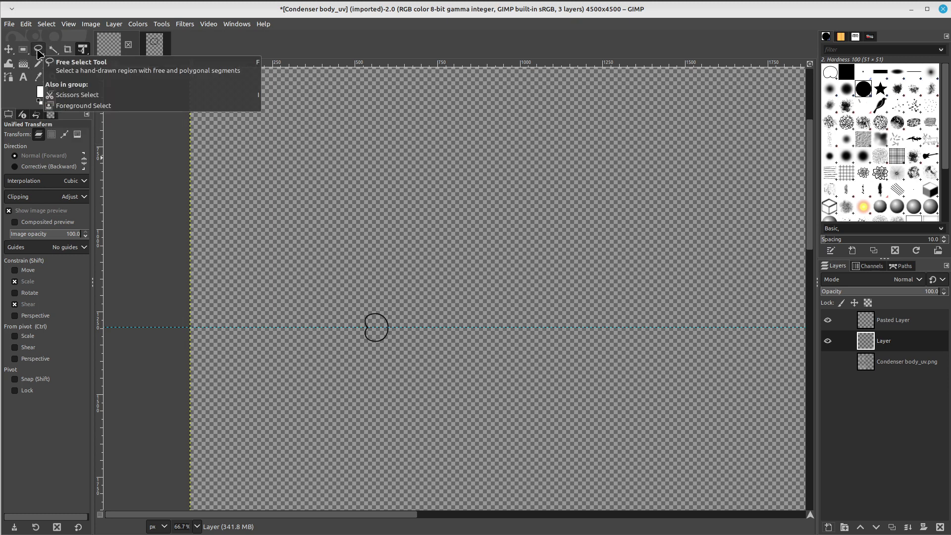
# Bucket-fill the new layer with solid white and zoom around to check it
pyautogui.click(53, 64)
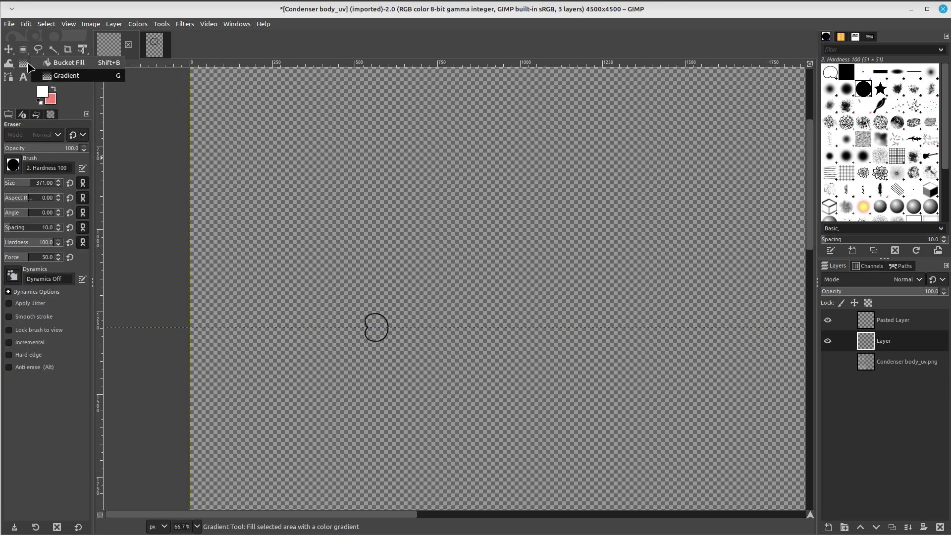
pyautogui.click(23, 63)
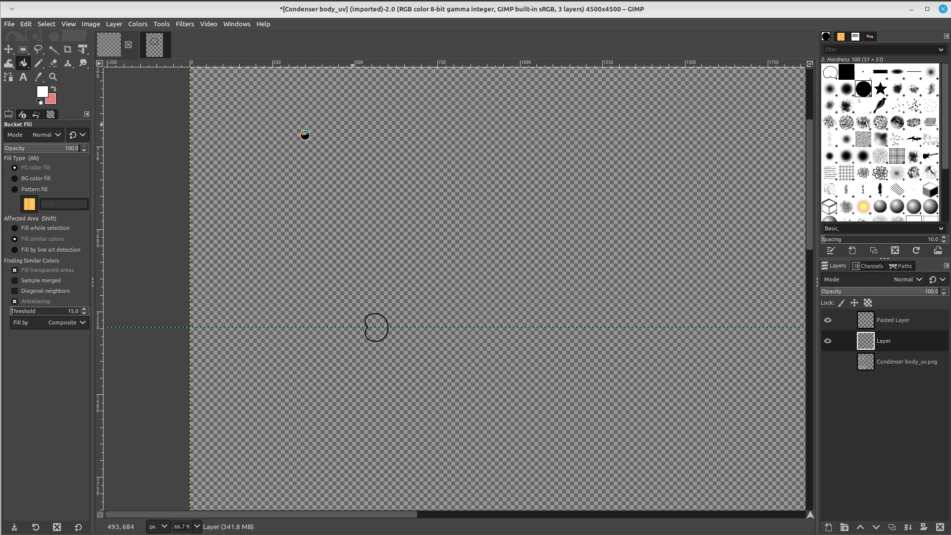
pyautogui.click(321, 139)
pyautogui.keyDown('ctrl'); pyautogui.scroll(1, 378, 195); pyautogui.keyUp('ctrl')
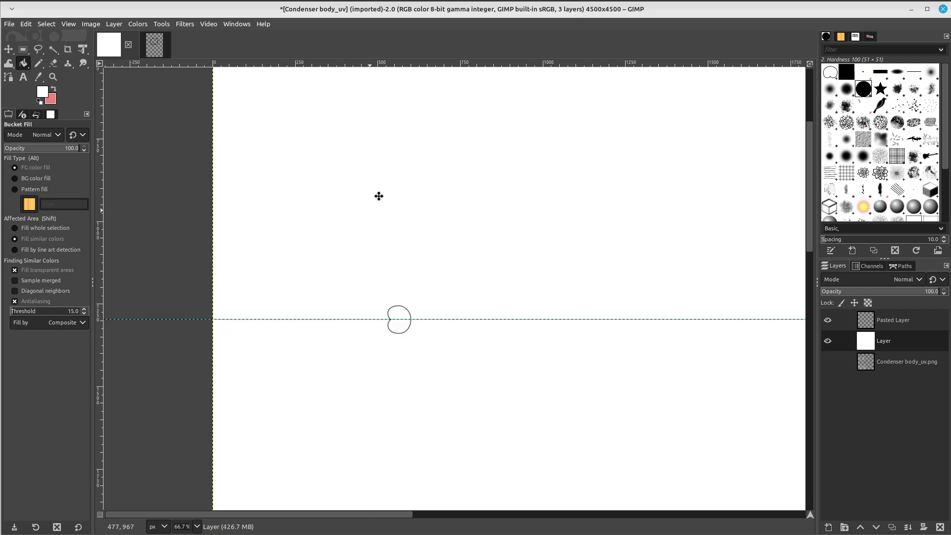
pyautogui.keyDown('ctrl'); pyautogui.scroll(1, 427, 227); pyautogui.keyUp('ctrl')
pyautogui.keyDown('ctrl'); pyautogui.scroll(1, 455, 174); pyautogui.keyUp('ctrl')
pyautogui.keyDown('ctrl'); pyautogui.scroll(2, 460, 208); pyautogui.keyUp('ctrl')
pyautogui.keyDown('ctrl'); pyautogui.scroll(1, 463, 216); pyautogui.keyUp('ctrl')
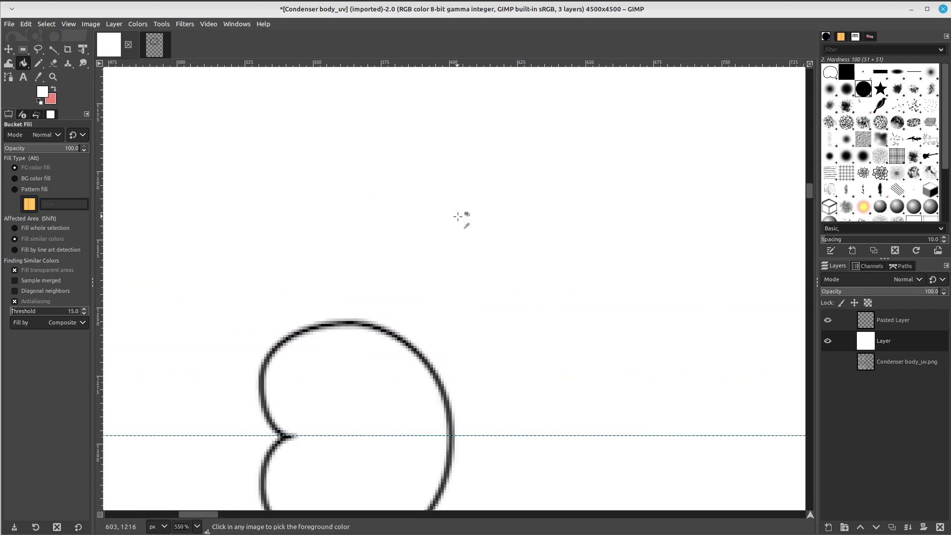
pyautogui.keyDown('ctrl'); pyautogui.scroll(-5, 463, 213); pyautogui.keyUp('ctrl')
pyautogui.keyDown('ctrl'); pyautogui.scroll(1, 468, 201); pyautogui.keyUp('ctrl')
pyautogui.keyDown('ctrl'); pyautogui.scroll(4, 436, 258); pyautogui.keyUp('ctrl')
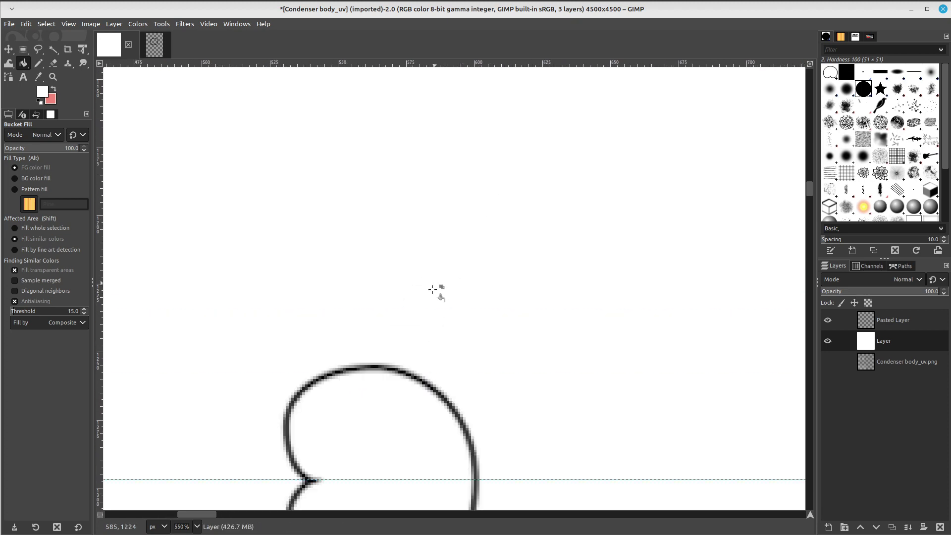
pyautogui.keyDown('ctrl'); pyautogui.scroll(1, 439, 275); pyautogui.keyUp('ctrl')
pyautogui.keyDown('ctrl'); pyautogui.scroll(-1, 438, 263); pyautogui.keyUp('ctrl')
pyautogui.keyDown('ctrl'); pyautogui.scroll(-1, 459, 260); pyautogui.keyUp('ctrl')
pyautogui.keyDown('ctrl'); pyautogui.scroll(2, 480, 257); pyautogui.keyUp('ctrl')
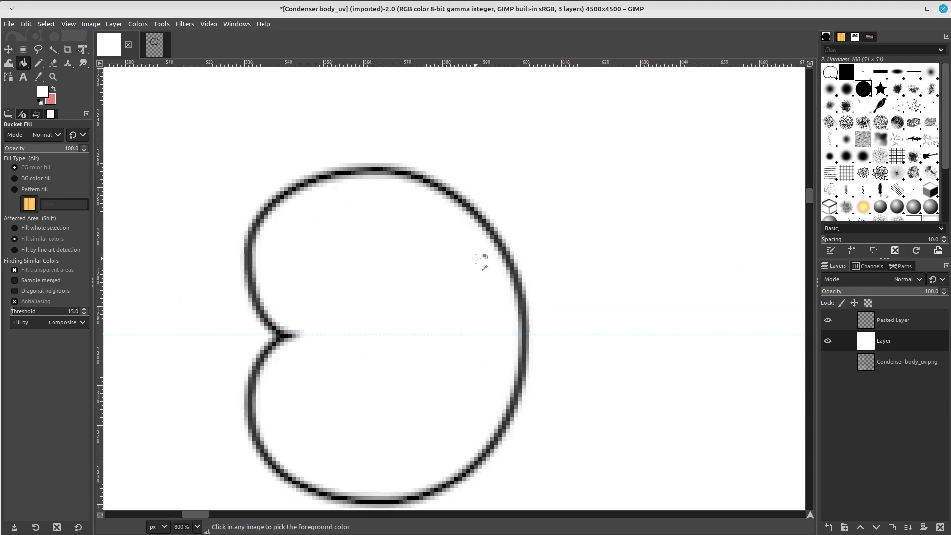
pyautogui.keyDown('ctrl'); pyautogui.scroll(-3, 481, 260); pyautogui.keyUp('ctrl')
pyautogui.keyDown('ctrl'); pyautogui.scroll(2, 466, 253); pyautogui.keyUp('ctrl')
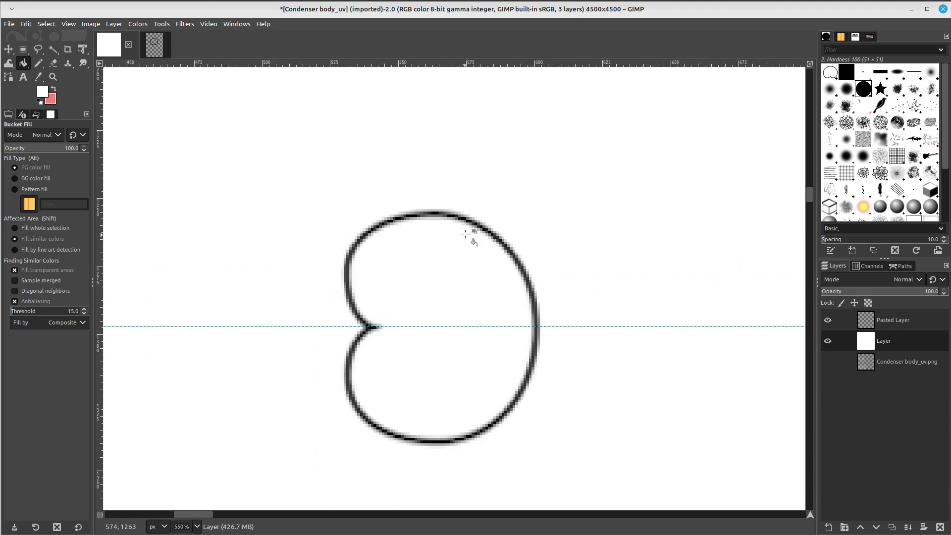
pyautogui.scroll(-5, 432, 231)
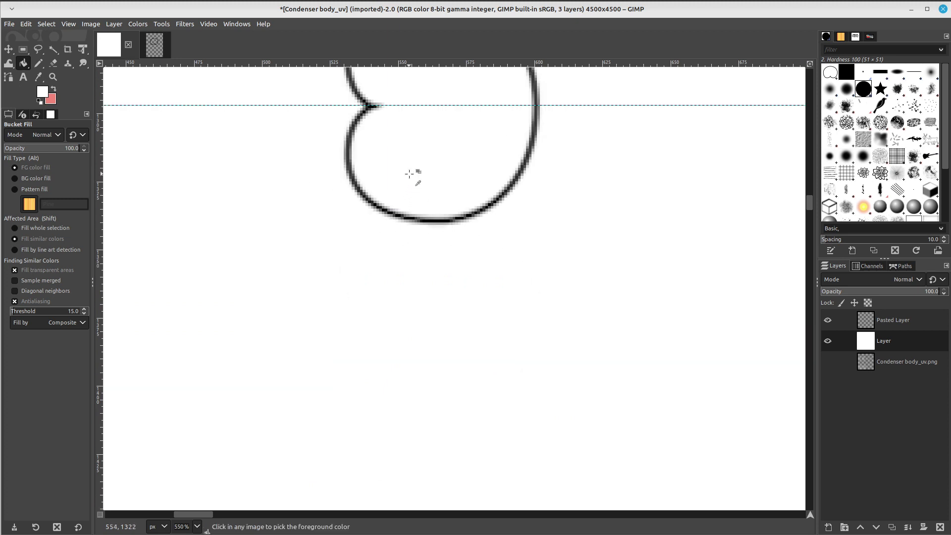
pyautogui.scroll(4, 415, 177)
pyautogui.keyDown('ctrl'); pyautogui.scroll(-1, 415, 176); pyautogui.keyUp('ctrl')
# Merge Visible Layers from the Pasted Layer, then reselect and toggle the merged layer
pyautogui.rightClick(903, 323)
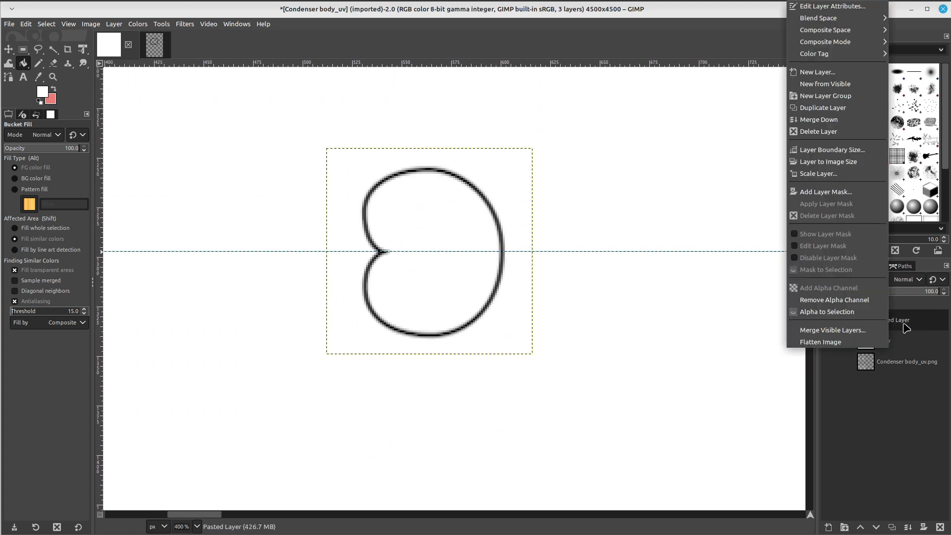
pyautogui.click(875, 330)
pyautogui.click(903, 400)
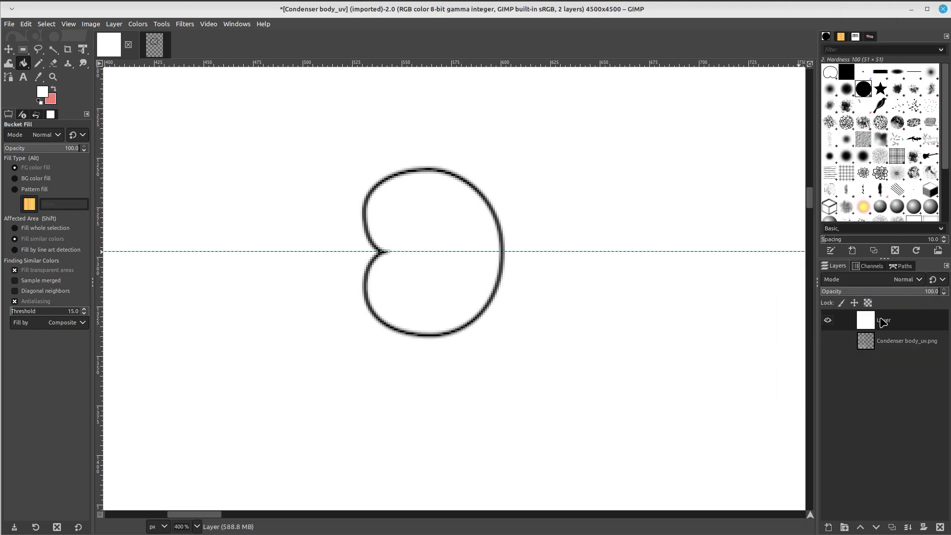
pyautogui.click(887, 346)
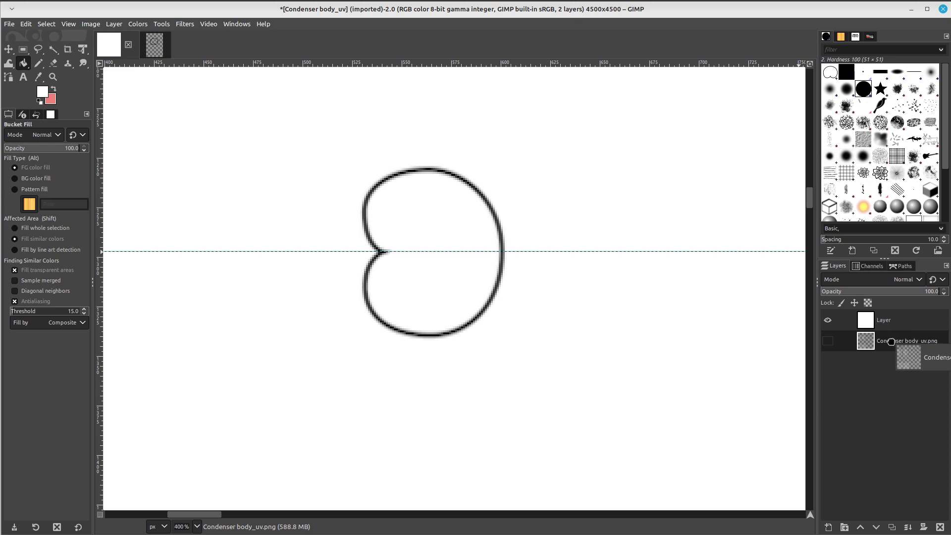
pyautogui.click(901, 321)
pyautogui.click(835, 324)
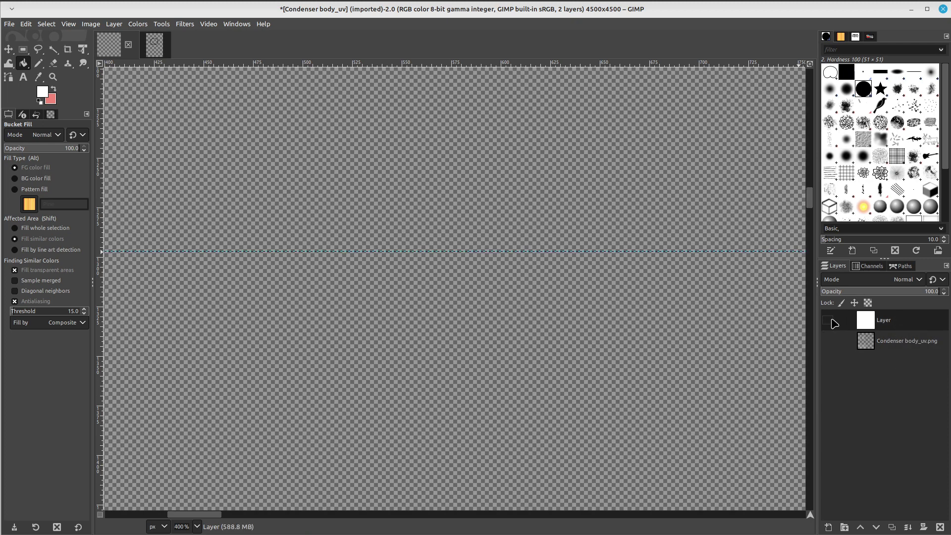
# Apply Colors > Invert to the merged layer, giving a white heart outline on black
pyautogui.click(162, 24)
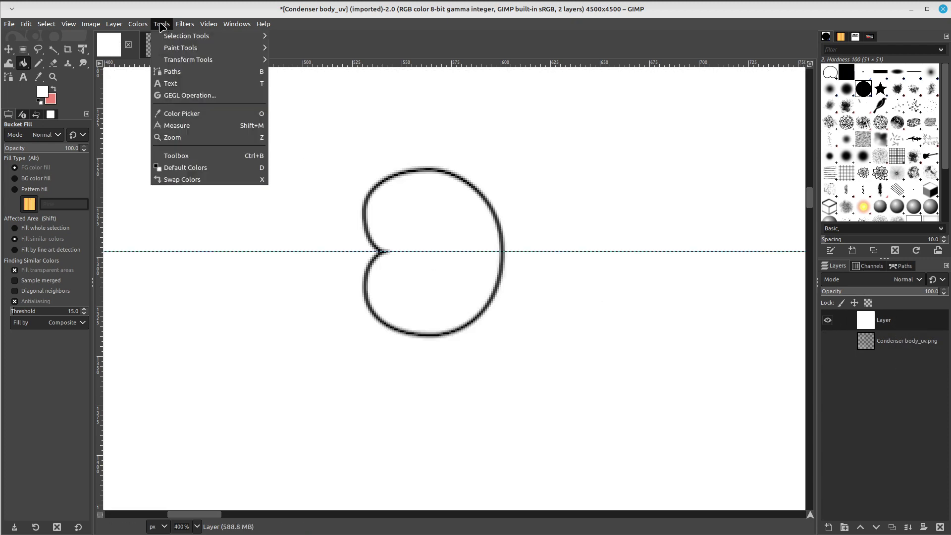
pyautogui.click(149, 161)
pyautogui.keyDown('ctrl'); pyautogui.scroll(-3, 312, 218); pyautogui.keyUp('ctrl')
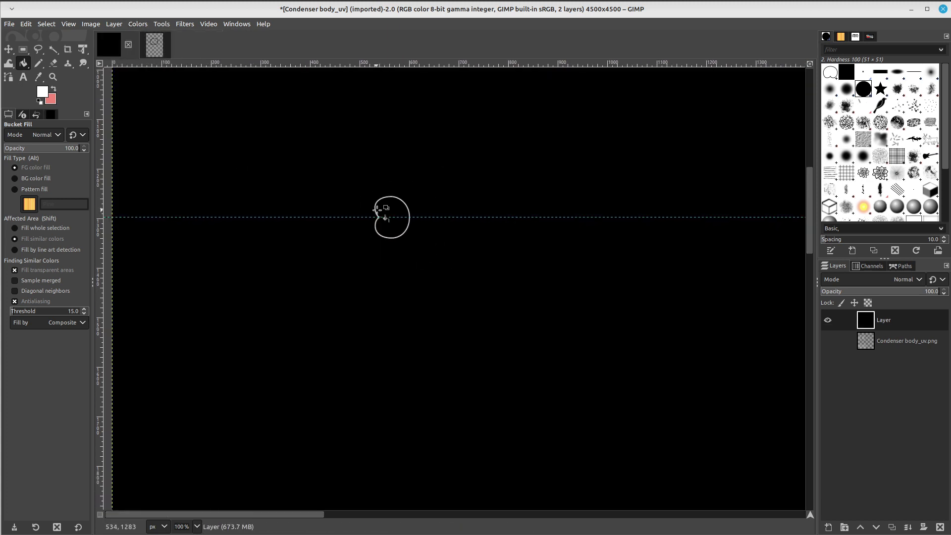
pyautogui.keyDown('ctrl'); pyautogui.scroll(-1, 393, 244); pyautogui.keyUp('ctrl')
pyautogui.keyDown('ctrl'); pyautogui.scroll(-1, 441, 248); pyautogui.keyUp('ctrl')
pyautogui.keyDown('ctrl'); pyautogui.scroll(-1, 403, 231); pyautogui.keyUp('ctrl')
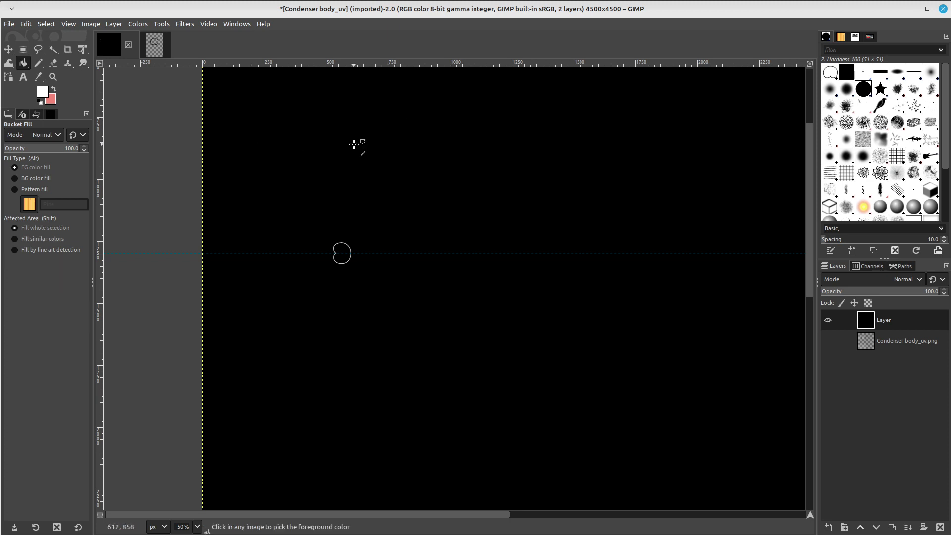
# Export the image as Condenser body_info.png into the Texture folder
pyautogui.hotkey('ctrl', 'shift', 'e')
pyautogui.press('Right')
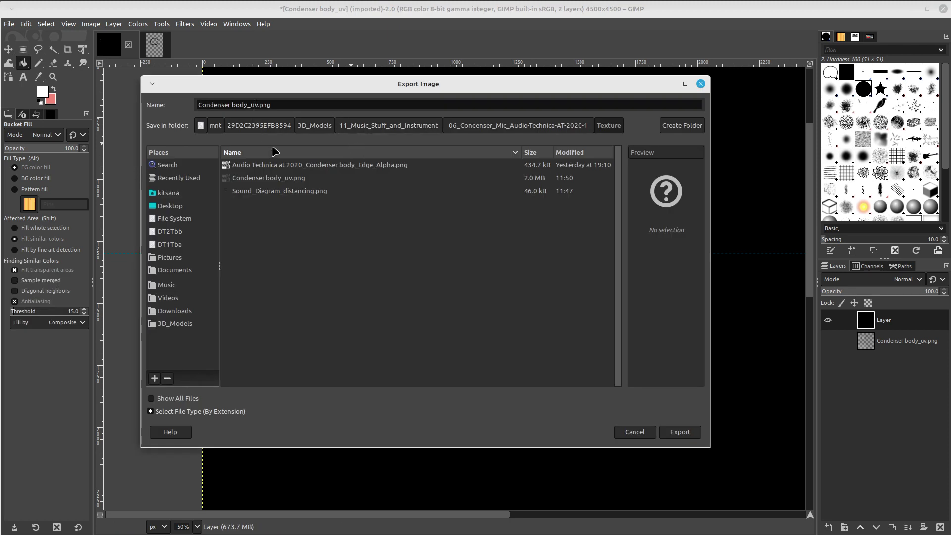
pyautogui.write('in')
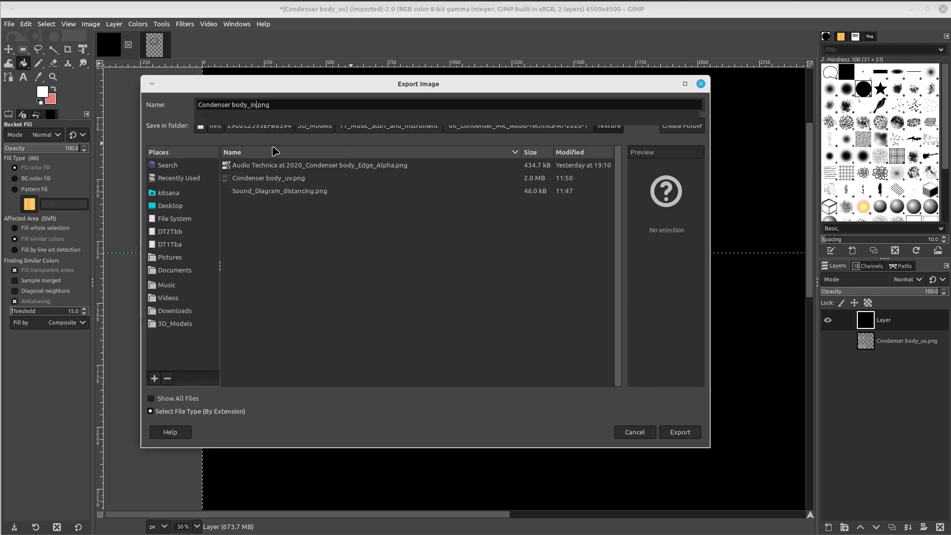
pyautogui.write('fo')
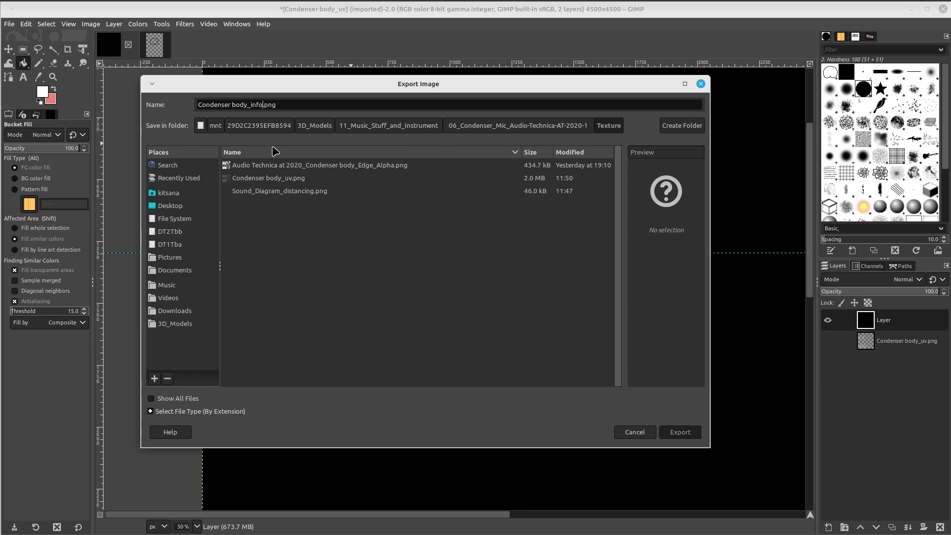
pyautogui.press('Return')
pyautogui.press('Return')
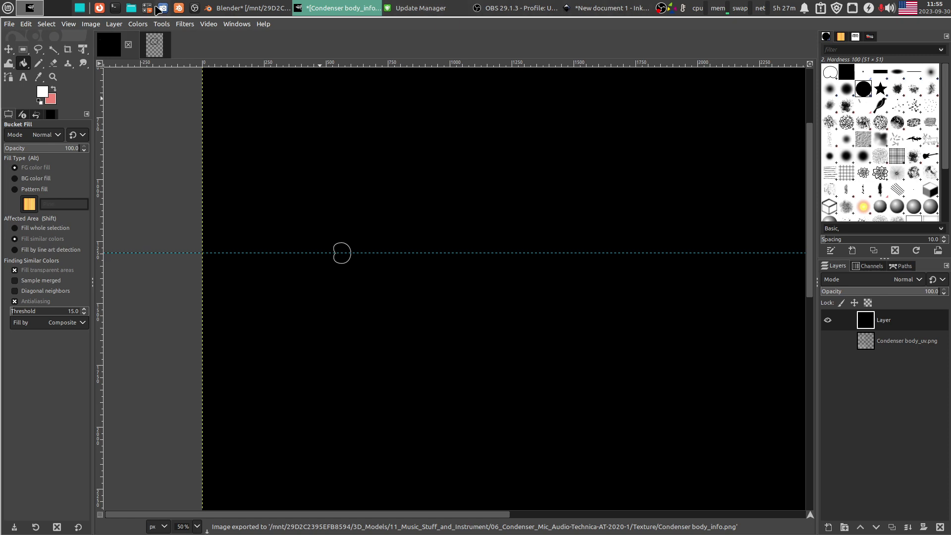
# Check Condenser body_info.png (93.6 KiB) in DT2Tbb › 3D_Models › 06_Condenser_Mic › Texture, then close Thunar
pyautogui.click(130, 8)
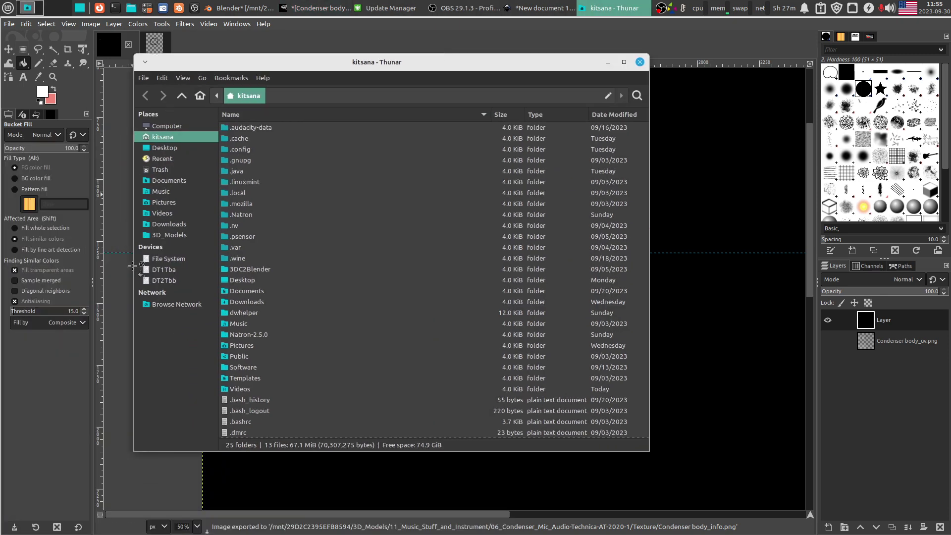
pyautogui.click(169, 281)
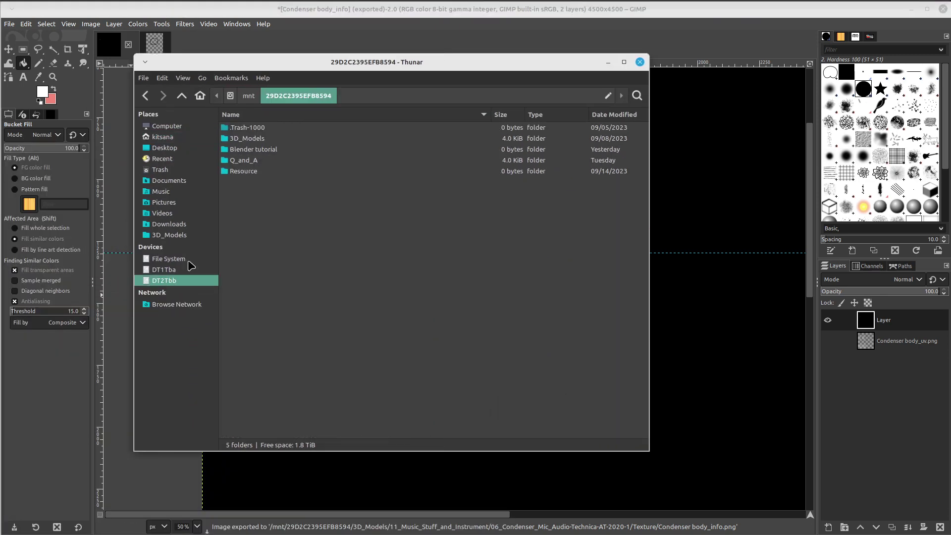
pyautogui.doubleClick(255, 139)
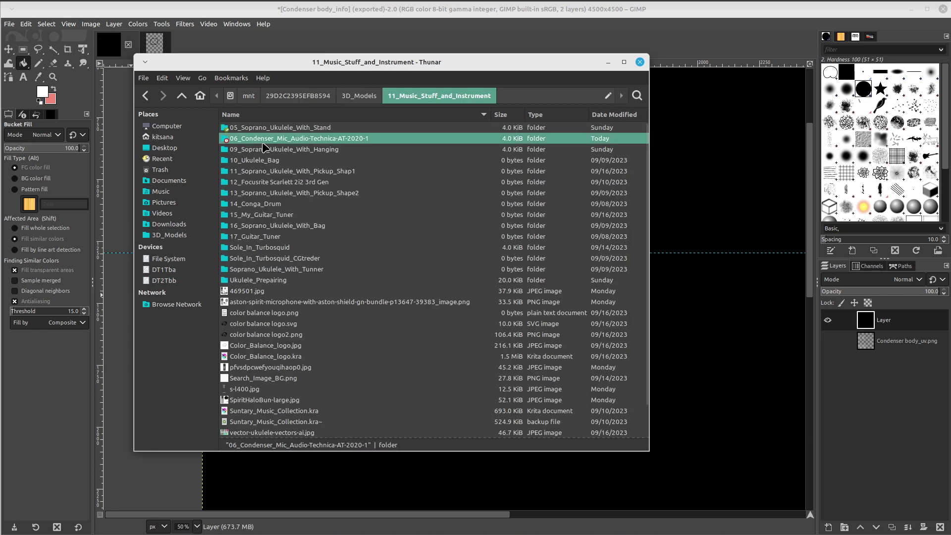
pyautogui.doubleClick(266, 140)
pyautogui.doubleClick(247, 139)
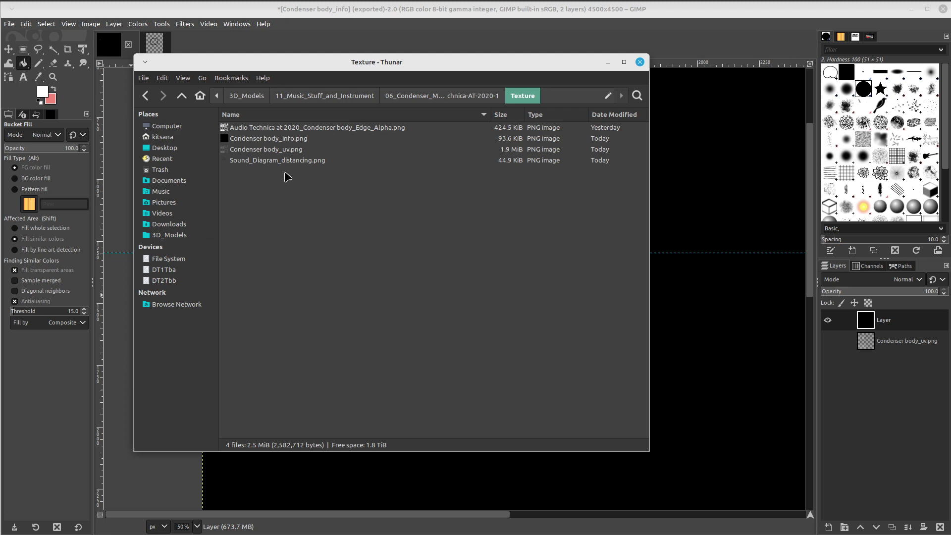
pyautogui.click(270, 141)
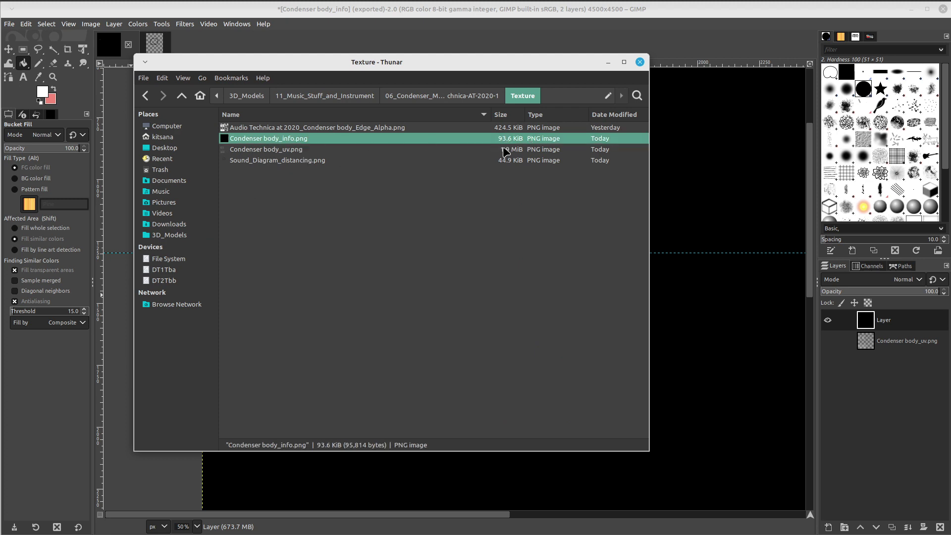
pyautogui.moveTo(550, 64); pyautogui.dragTo(540, 71)
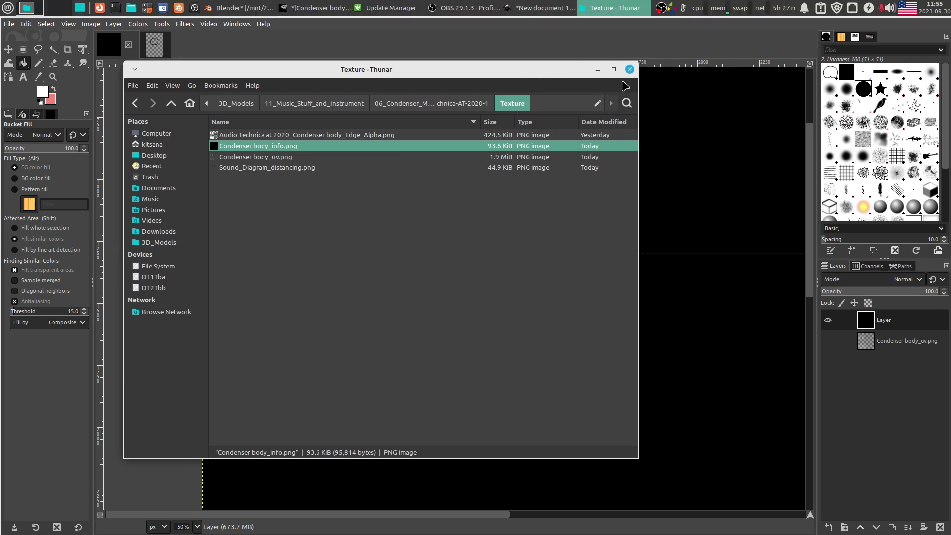
pyautogui.click(629, 70)
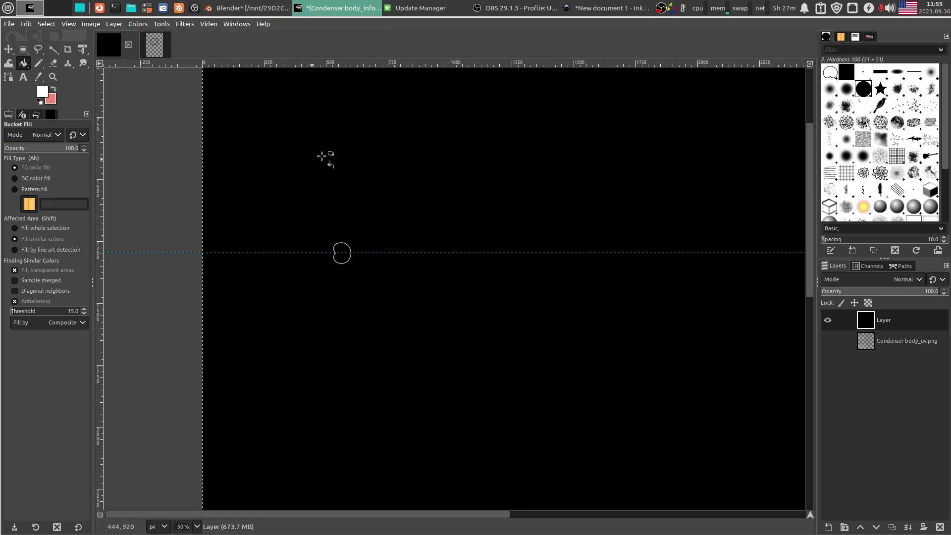
# Zoom the GIMP canvas out to 25% to view the whole black mask
pyautogui.keyDown('ctrl'); pyautogui.scroll(-1, 419, 159); pyautogui.keyUp('ctrl')
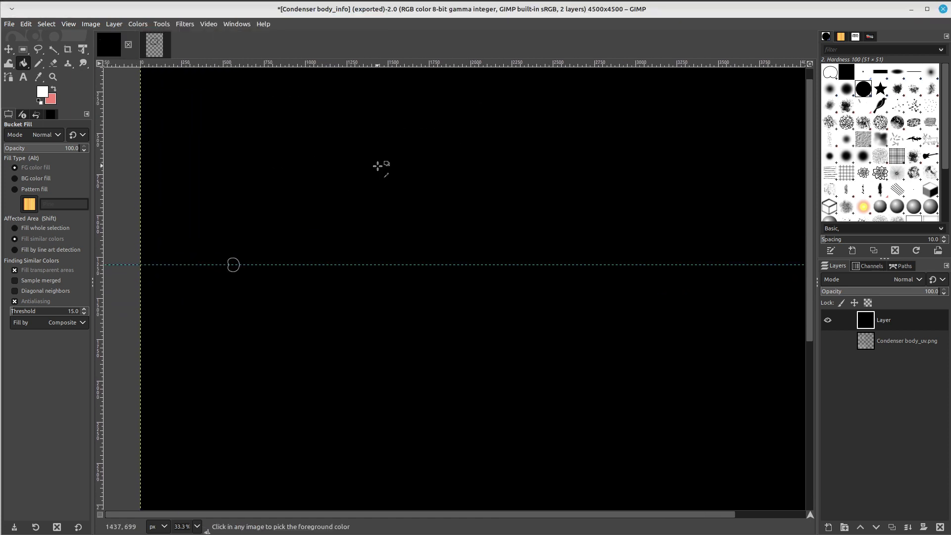
pyautogui.keyDown('ctrl'); pyautogui.scroll(-1, 383, 165); pyautogui.keyUp('ctrl')
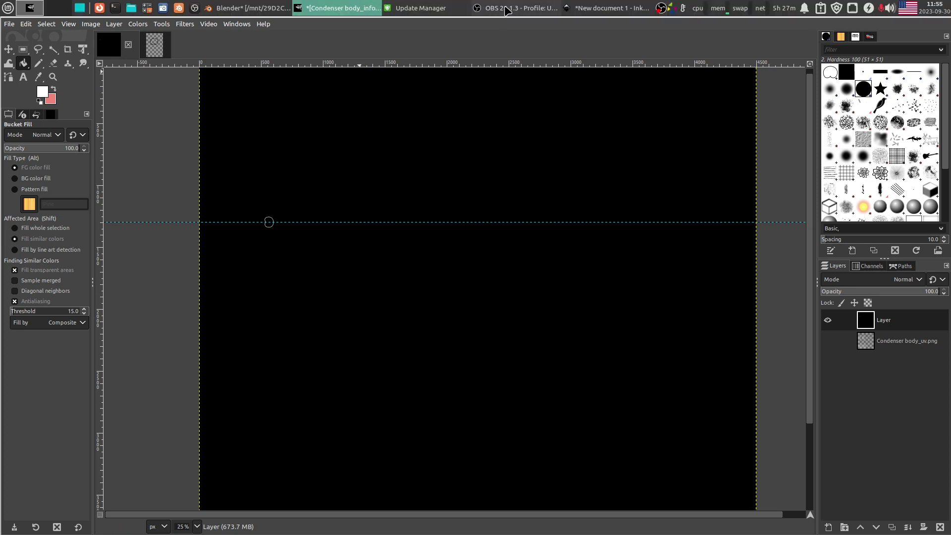
# Back in Blender, switch to the Shading workspace and shift the top Mix node left
pyautogui.click(274, 14)
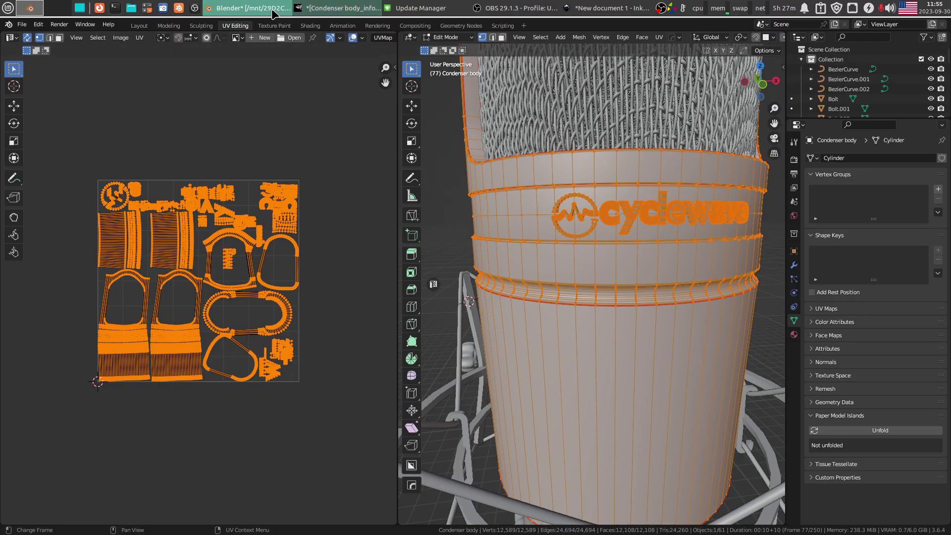
pyautogui.moveTo(679, 226); pyautogui.dragTo(619, 213, button='middle')
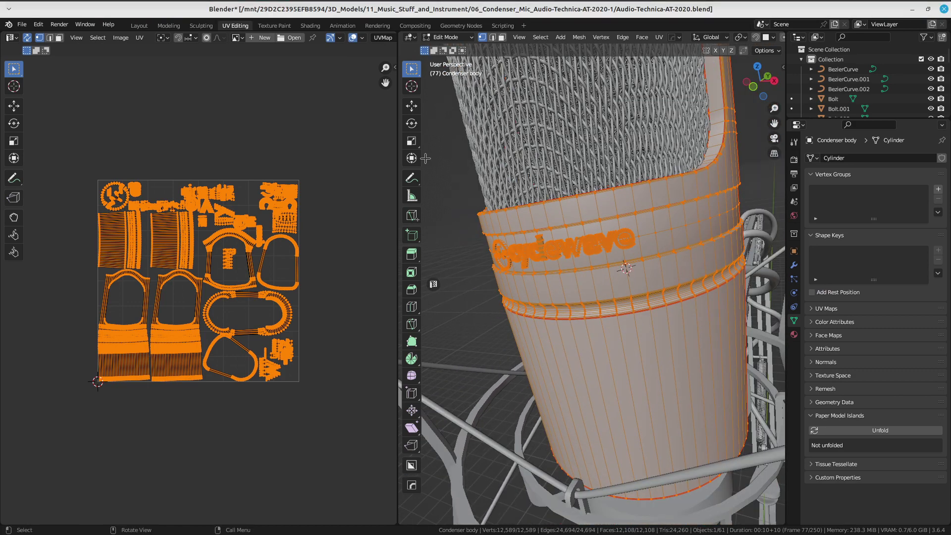
pyautogui.click(310, 26)
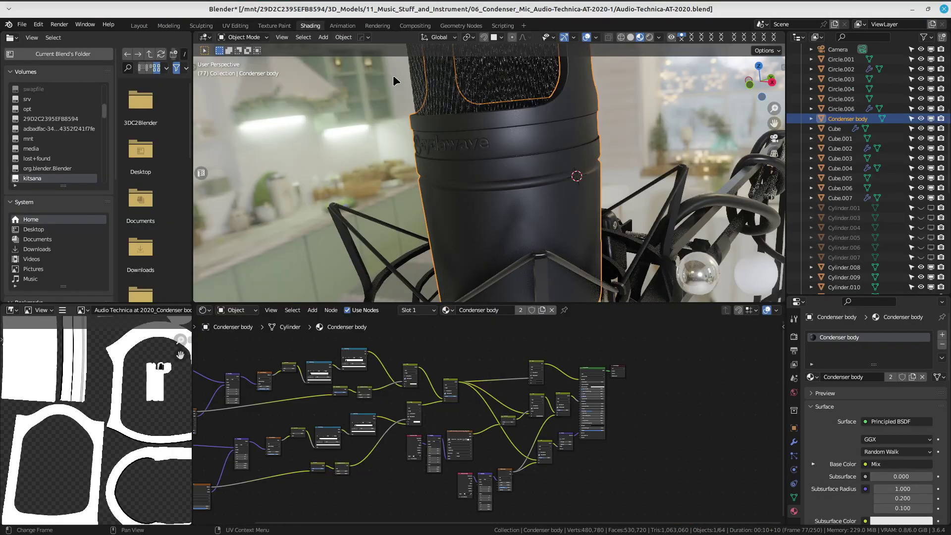
pyautogui.moveTo(552, 212)
pyautogui.mouseDown(button='middle')
pyautogui.moveTo(579, 197)
pyautogui.moveTo(545, 233)
pyautogui.mouseUp(button='middle')
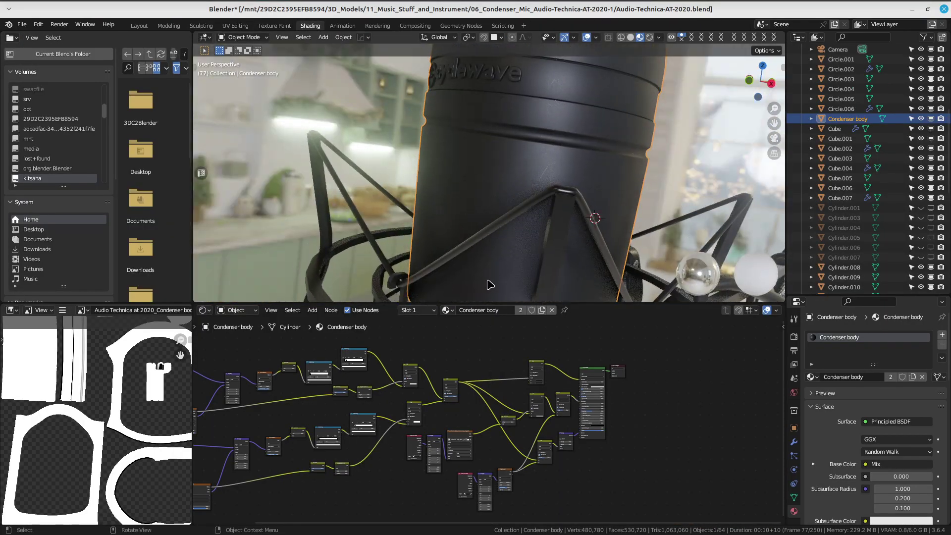
pyautogui.scroll(2, 488, 404)
pyautogui.scroll(2, 496, 411)
pyautogui.scroll(1, 506, 417)
pyautogui.scroll(1, 506, 416)
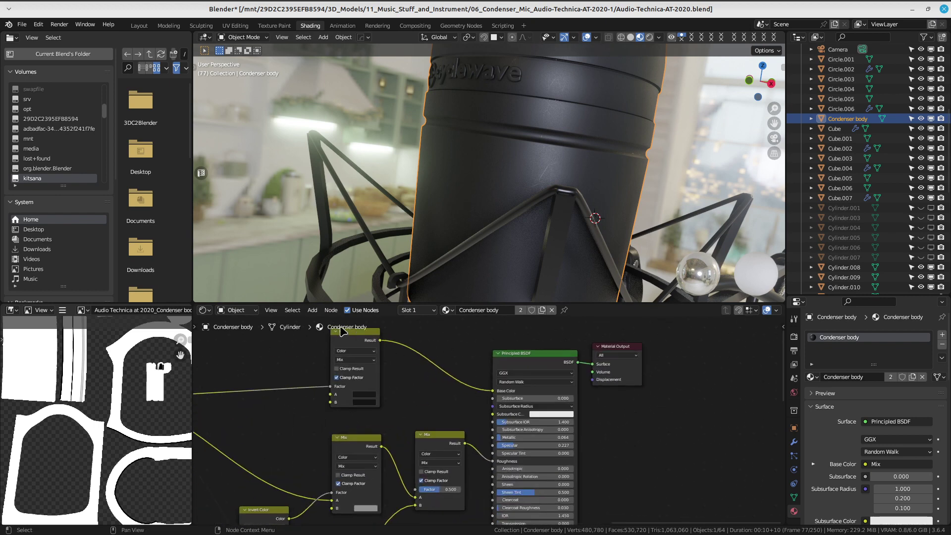
pyautogui.moveTo(341, 342); pyautogui.dragTo(290, 342)
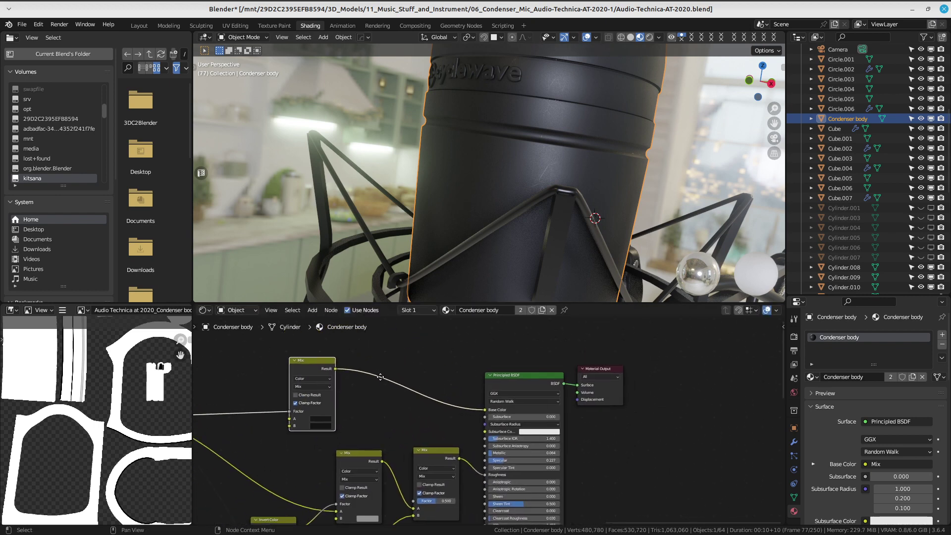
# Point the file browser at the recent 06_Condenser folder and open its Texture subfolder
pyautogui.scroll(-1, 347, 376)
pyautogui.scroll(-1, 425, 382)
pyautogui.scroll(-1, 425, 382)
pyautogui.scroll(-3, 74, 350)
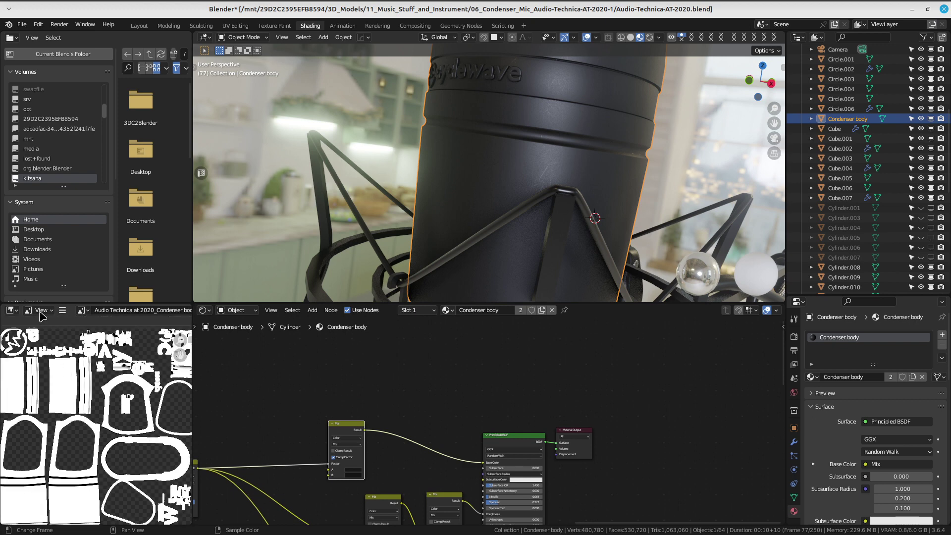
pyautogui.moveTo(117, 130); pyautogui.dragTo(45, 129)
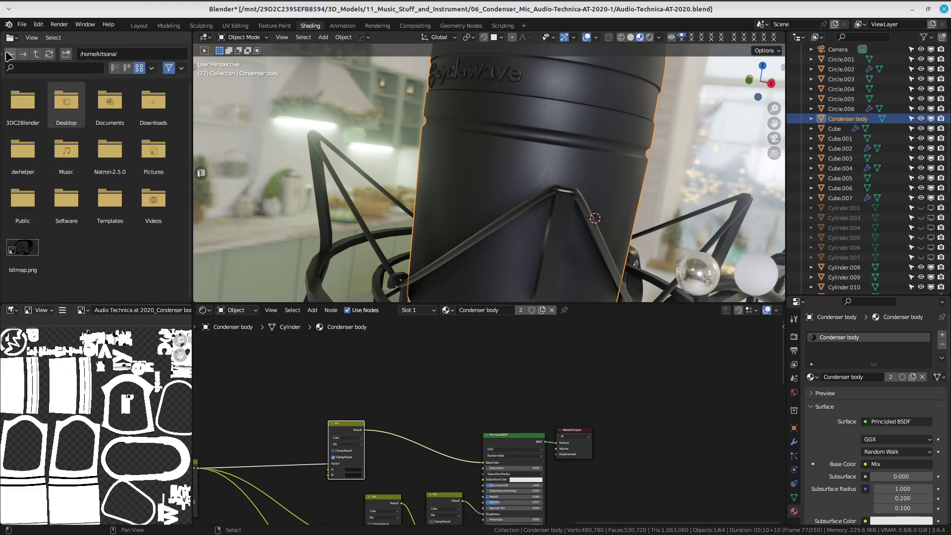
pyautogui.moveTo(5, 53); pyautogui.dragTo(117, 54)
pyautogui.scroll(-3, 54, 198)
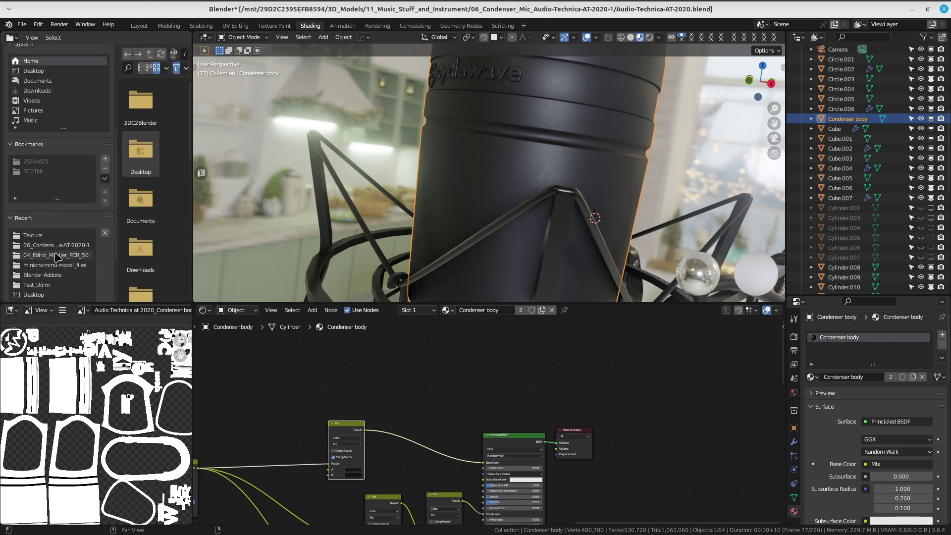
pyautogui.click(58, 246)
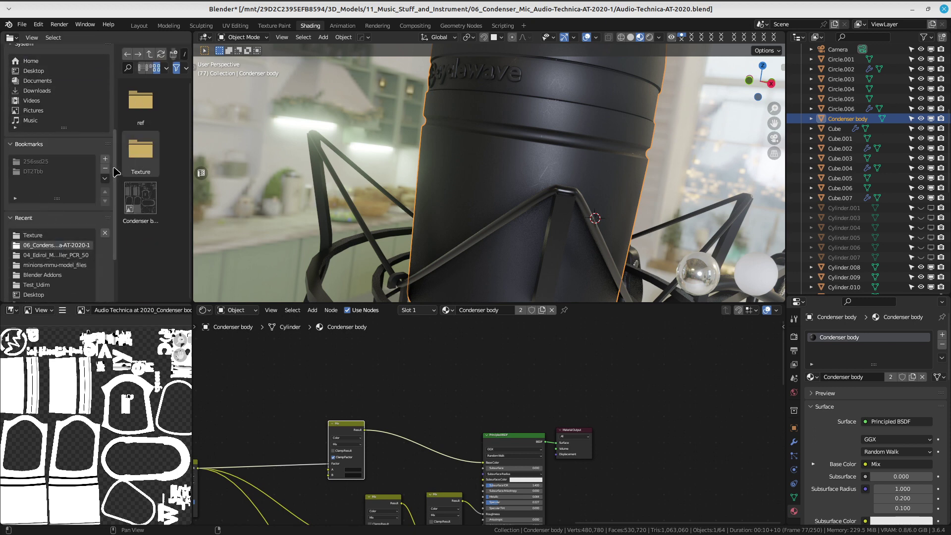
pyautogui.moveTo(116, 171); pyautogui.dragTo(25, 172)
pyautogui.doubleClick(63, 107)
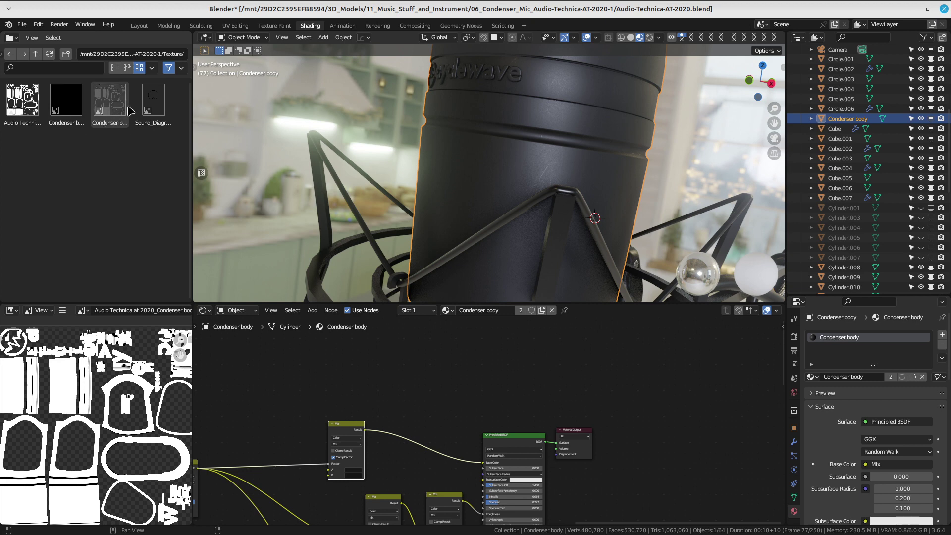
# Drop the Condenser body_info image into the Shader Editor as a Non-Color Image Texture node
pyautogui.moveTo(66, 102)
pyautogui.mouseDown()
pyautogui.moveTo(342, 381)
pyautogui.moveTo(441, 359)
pyautogui.mouseUp()
pyautogui.scroll(1, 441, 359)
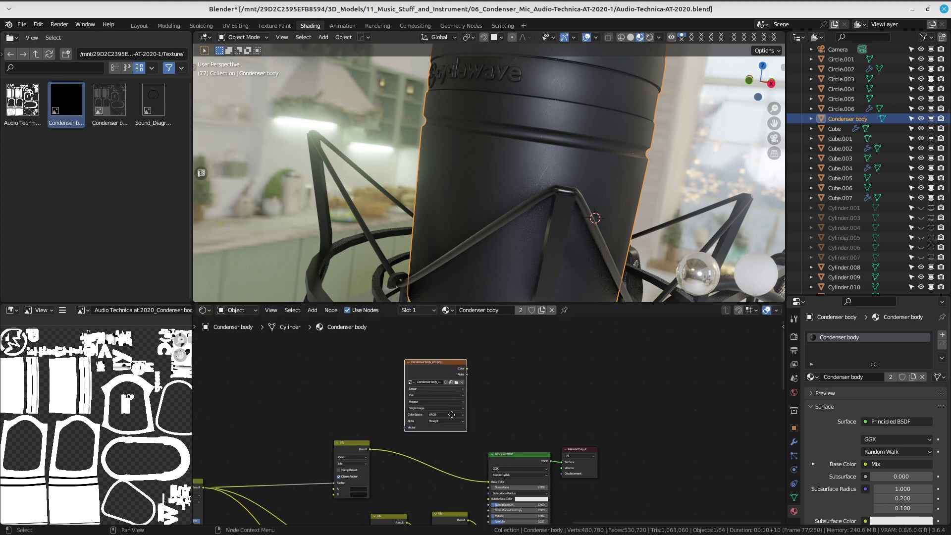
pyautogui.moveTo(441, 392); pyautogui.dragTo(449, 392)
pyautogui.scroll(2, 449, 392)
pyautogui.click(376, 373)
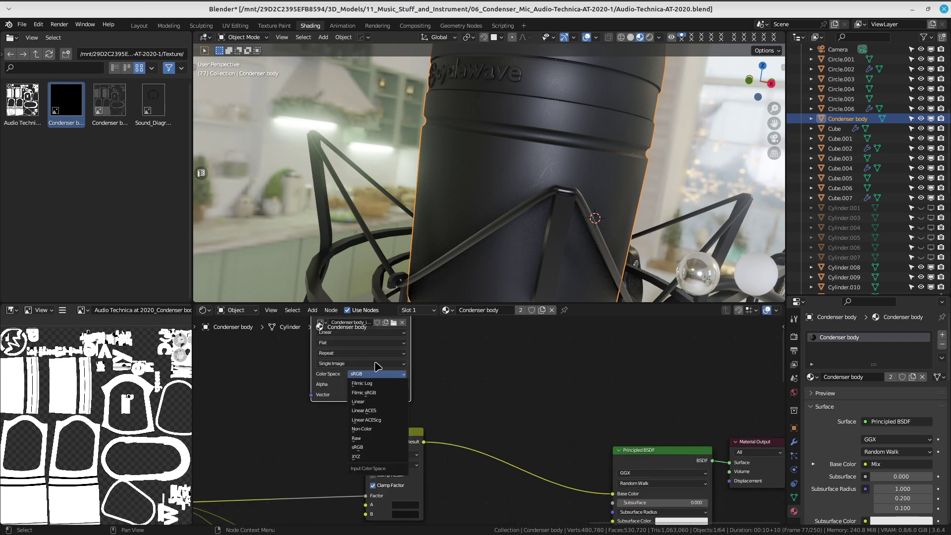
pyautogui.click(376, 429)
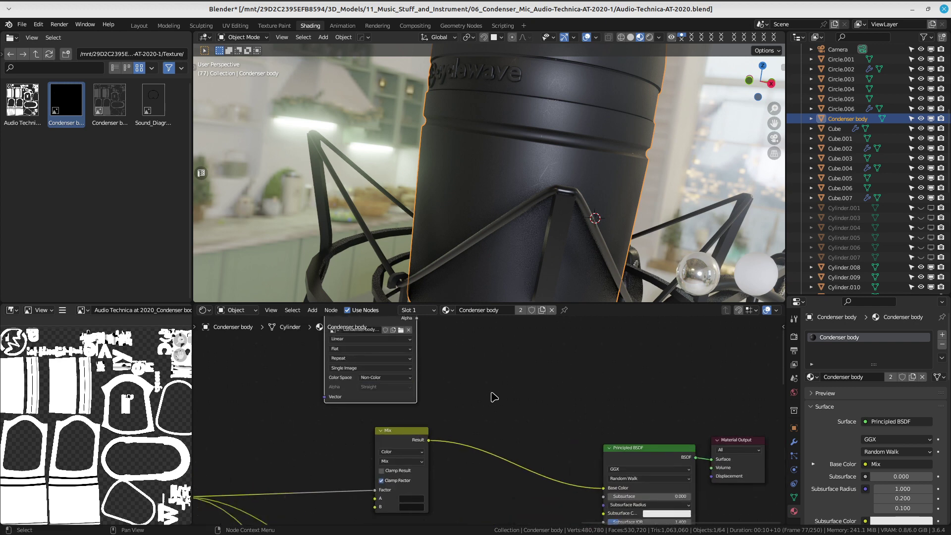
# Reposition the image texture and upper Mix nodes and bring up the Add node menu
pyautogui.scroll(-3, 493, 398)
pyautogui.moveTo(384, 342); pyautogui.dragTo(332, 336)
pyautogui.scroll(-2, 431, 393)
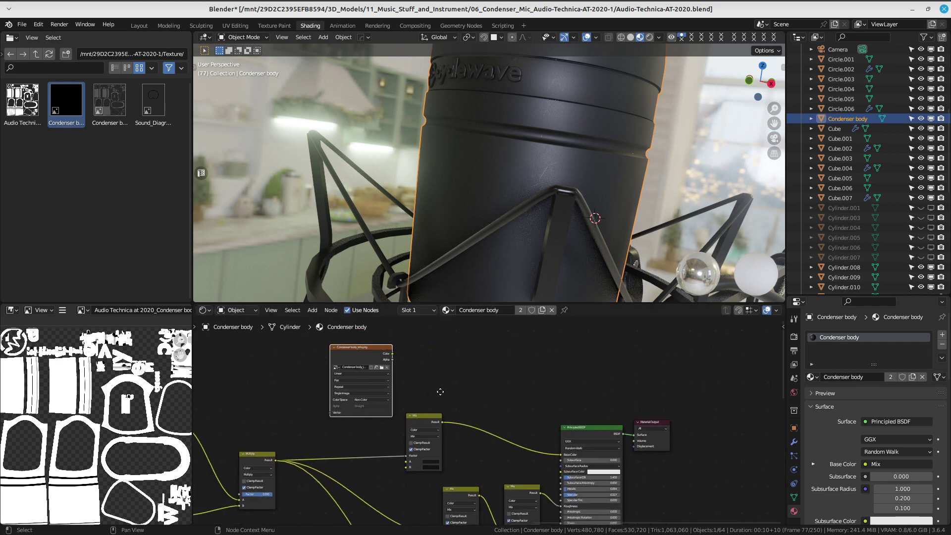
pyautogui.scroll(1, 479, 375)
pyautogui.moveTo(411, 381); pyautogui.dragTo(401, 391)
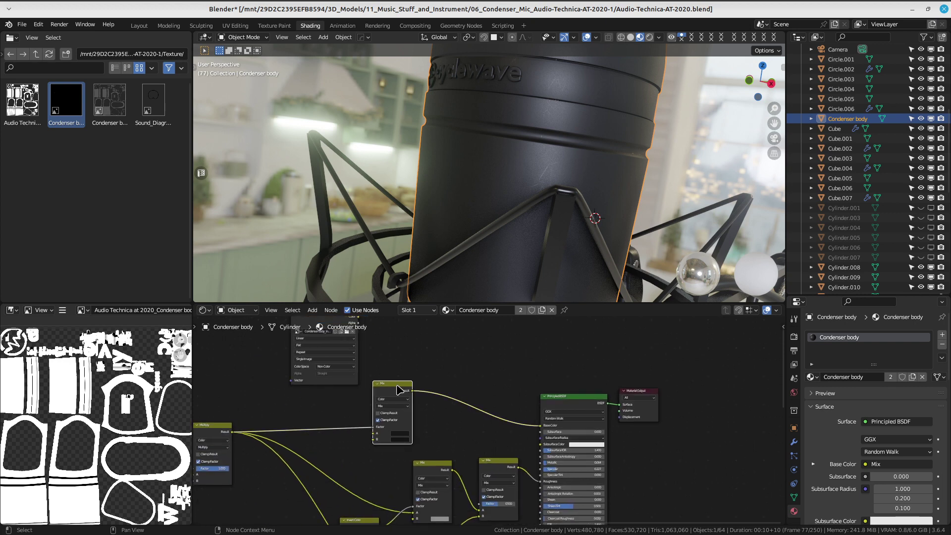
pyautogui.hotkey('shift', 'a')
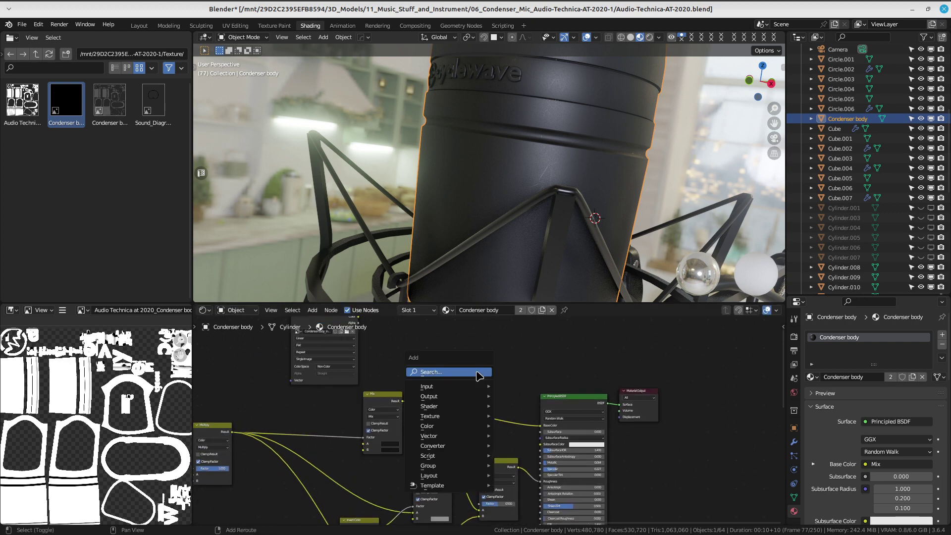
pyautogui.press('Escape')
pyautogui.hotkey('shift', 'a')
pyautogui.moveTo(416, 424)
pyautogui.mouseDown(button='middle')
pyautogui.moveTo(514, 344)
pyautogui.moveTo(448, 391)
pyautogui.mouseUp(button='middle')
pyautogui.hotkey('shift', 'a')
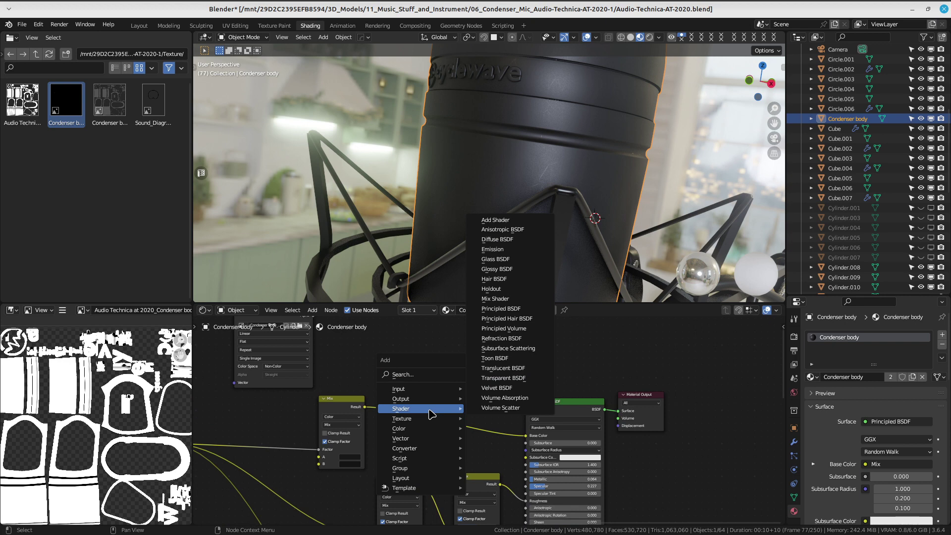
pyautogui.moveTo(400, 429)
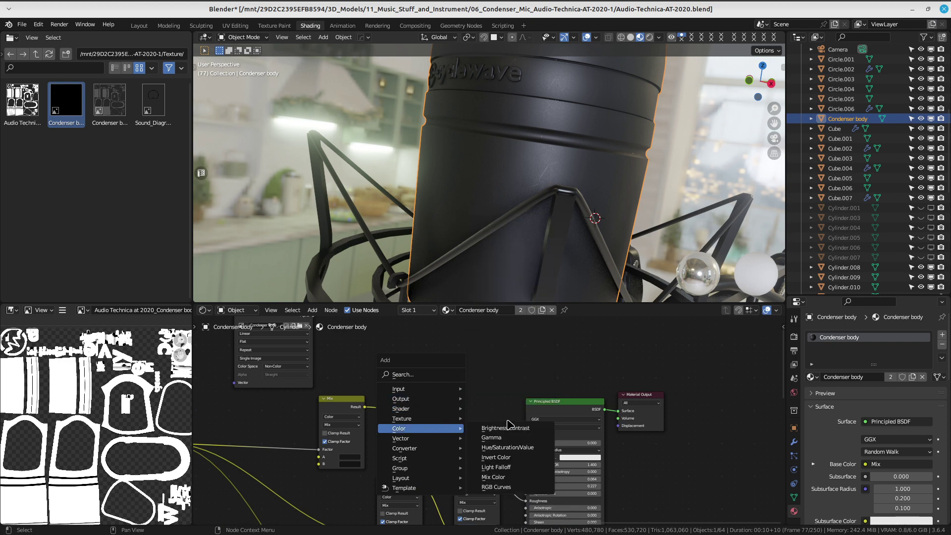
# Insert a Mix Color node feeding Base Color, with the existing colour chain on B
pyautogui.click(494, 477)
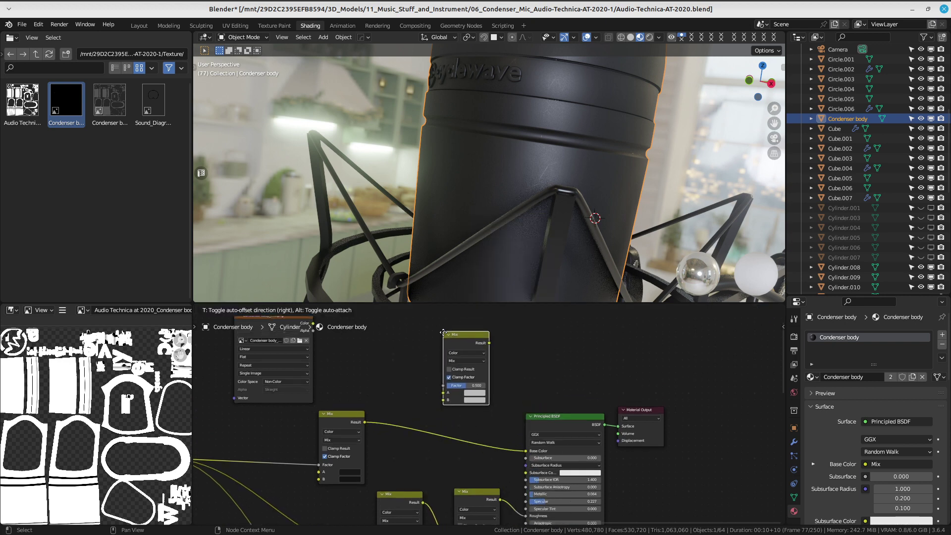
pyautogui.click(448, 362)
pyautogui.moveTo(526, 467); pyautogui.dragTo(448, 430)
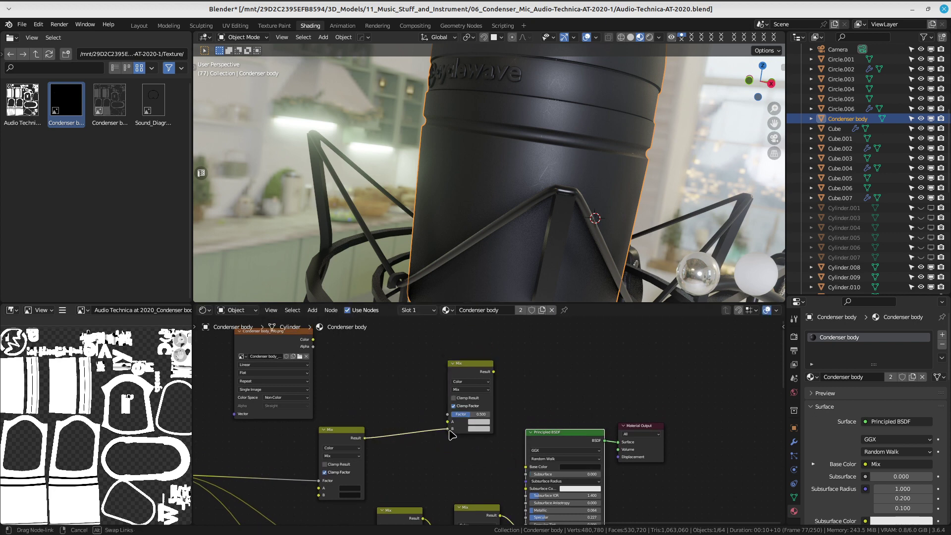
pyautogui.moveTo(494, 372)
pyautogui.mouseDown()
pyautogui.moveTo(539, 476)
pyautogui.moveTo(530, 470)
pyautogui.mouseUp()
pyautogui.moveTo(357, 369); pyautogui.dragTo(414, 386, button='middle')
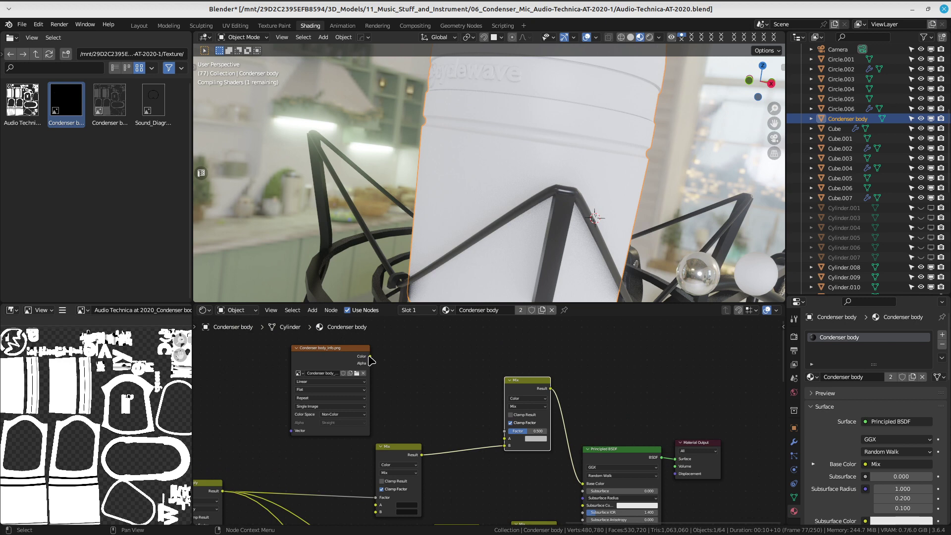
# Add Texture Coordinate and Mapping nodes to the image texture with Ctrl+T
pyautogui.moveTo(341, 370); pyautogui.dragTo(457, 342, button='middle')
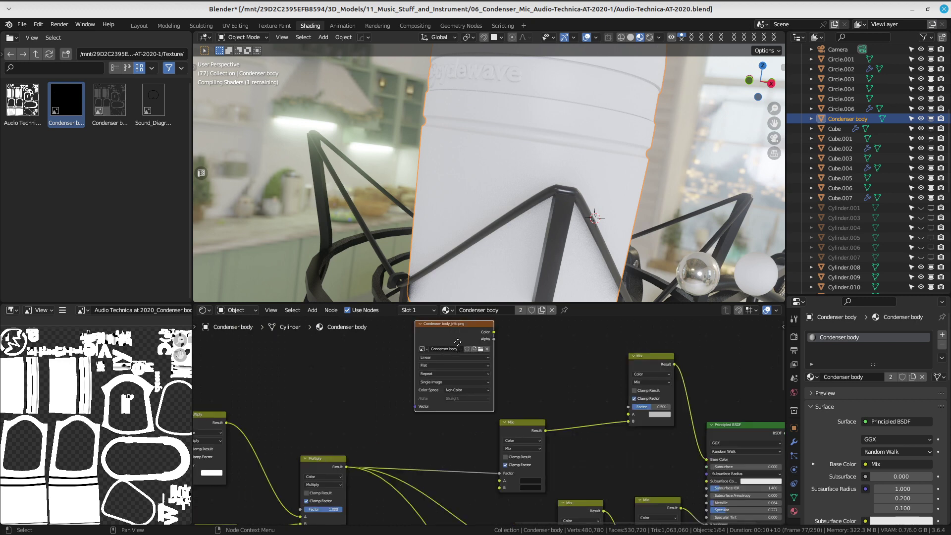
pyautogui.hotkey('ctrl', 't')
pyautogui.scroll(-1, 462, 365)
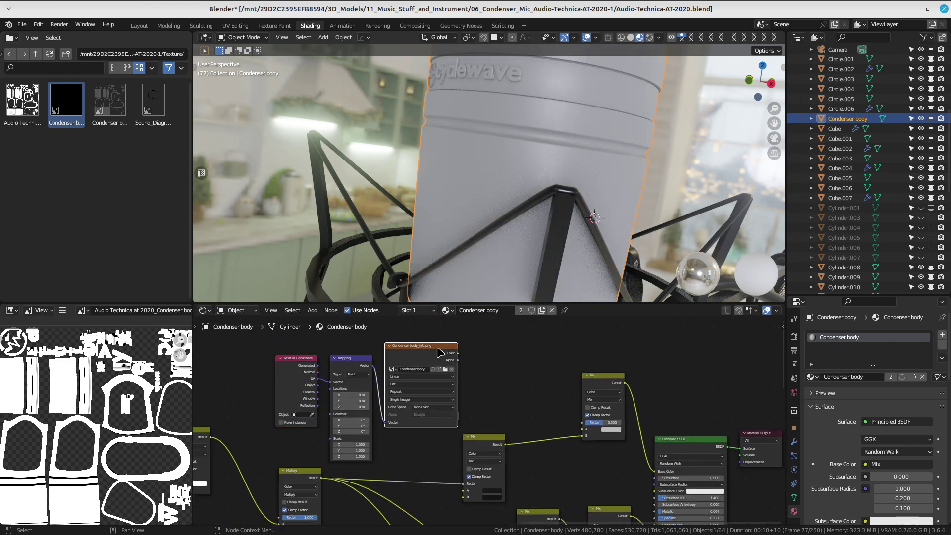
pyautogui.moveTo(439, 351); pyautogui.dragTo(404, 355, button='middle')
# Wire the body_info image colour into the Mix node and move the link from B to A
pyautogui.moveTo(384, 347)
pyautogui.mouseDown()
pyautogui.moveTo(505, 425)
pyautogui.moveTo(513, 416)
pyautogui.mouseUp()
pyautogui.press('Escape')
pyautogui.moveTo(384, 347); pyautogui.dragTo(509, 416)
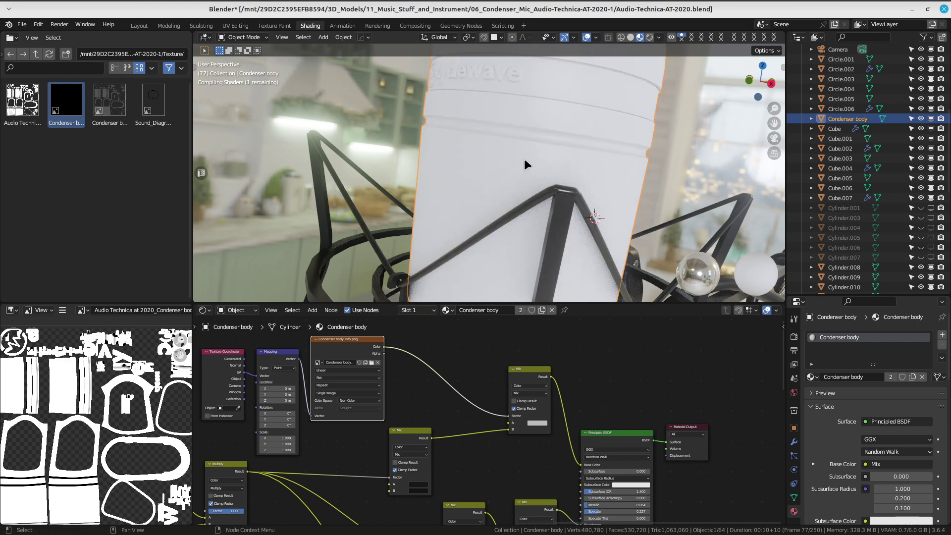
pyautogui.moveTo(559, 167)
pyautogui.mouseDown(button='middle')
pyautogui.moveTo(576, 207)
pyautogui.moveTo(578, 132)
pyautogui.moveTo(605, 191)
pyautogui.moveTo(563, 191)
pyautogui.moveTo(501, 215)
pyautogui.moveTo(524, 229)
pyautogui.moveTo(521, 237)
pyautogui.moveTo(561, 219)
pyautogui.moveTo(520, 159)
pyautogui.moveTo(484, 153)
pyautogui.moveTo(577, 192)
pyautogui.moveTo(550, 191)
pyautogui.moveTo(548, 216)
pyautogui.moveTo(522, 185)
pyautogui.moveTo(535, 178)
pyautogui.moveTo(577, 227)
pyautogui.moveTo(512, 218)
pyautogui.moveTo(484, 203)
pyautogui.moveTo(417, 221)
pyautogui.moveTo(439, 162)
pyautogui.mouseUp(button='middle')
pyautogui.scroll(3, 484, 203)
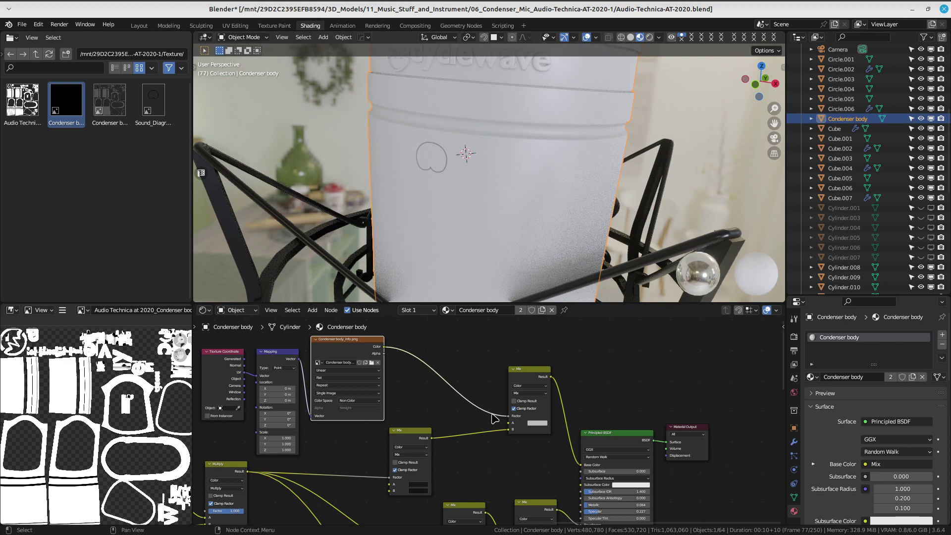
pyautogui.moveTo(509, 430); pyautogui.dragTo(510, 423)
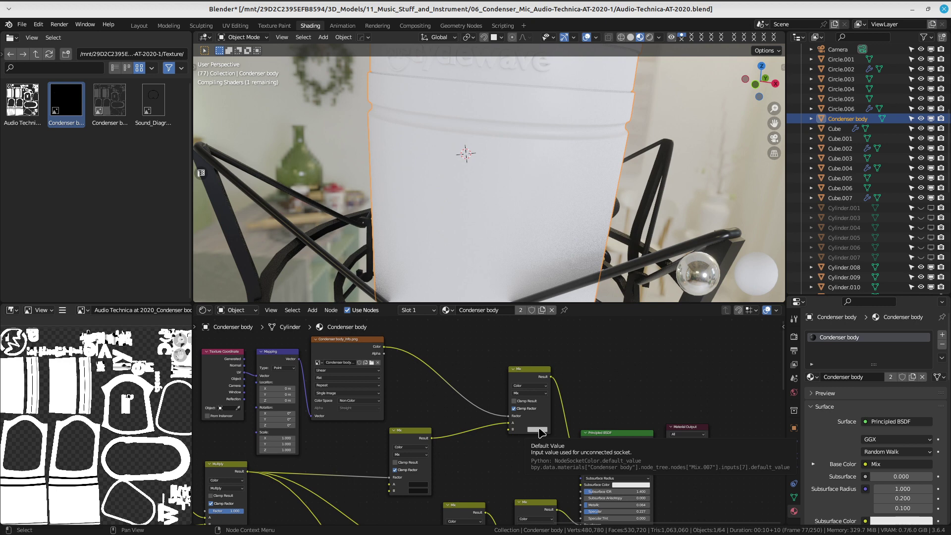
# Darken the Mix node's B colour to a dark grey with Value about 0.12
pyautogui.click(539, 429)
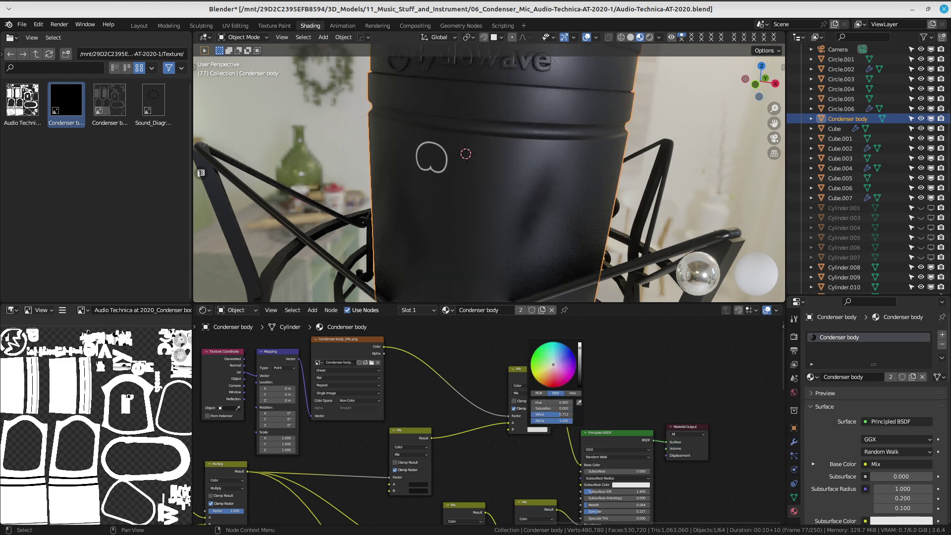
pyautogui.moveTo(552, 414); pyautogui.dragTo(560, 414)
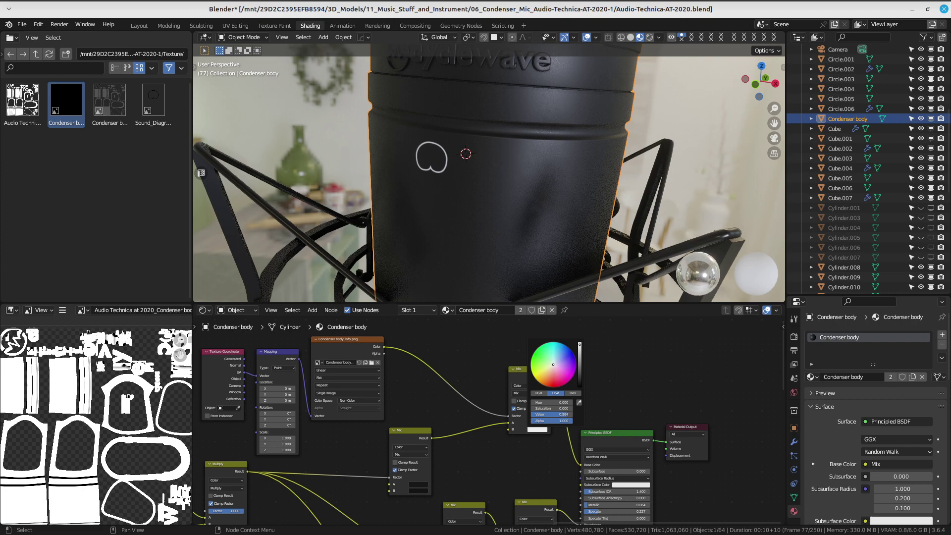
pyautogui.moveTo(465, 159); pyautogui.dragTo(575, 187, button='middle')
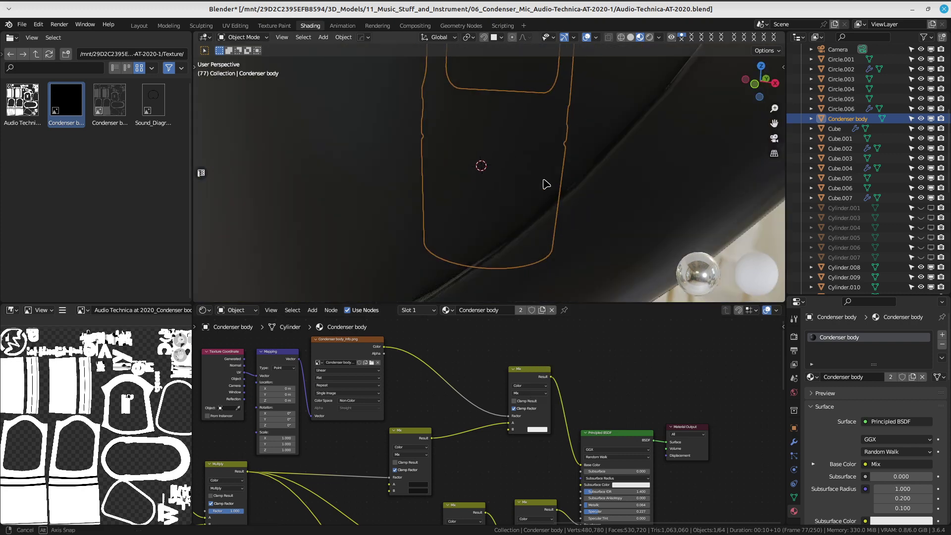
pyautogui.scroll(4, 574, 187)
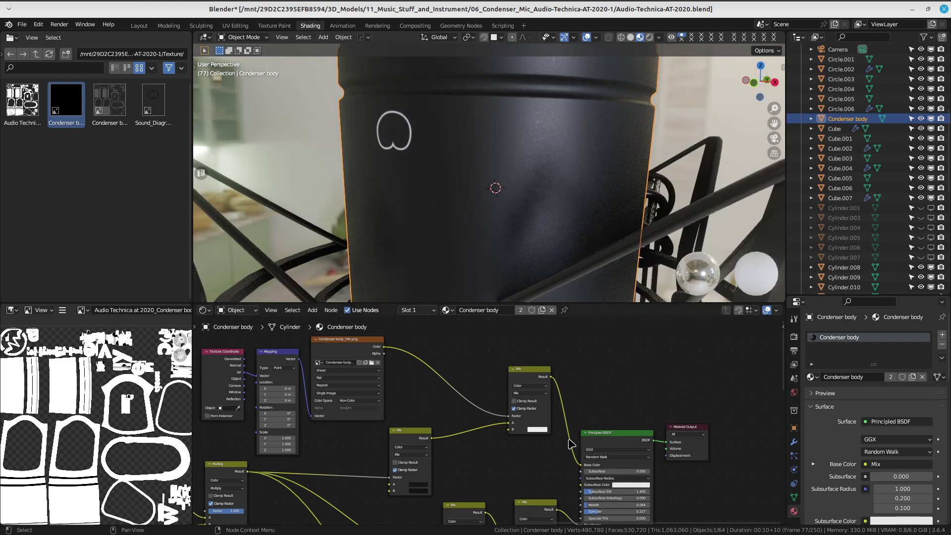
pyautogui.click(539, 430)
pyautogui.scroll(3, 577, 429)
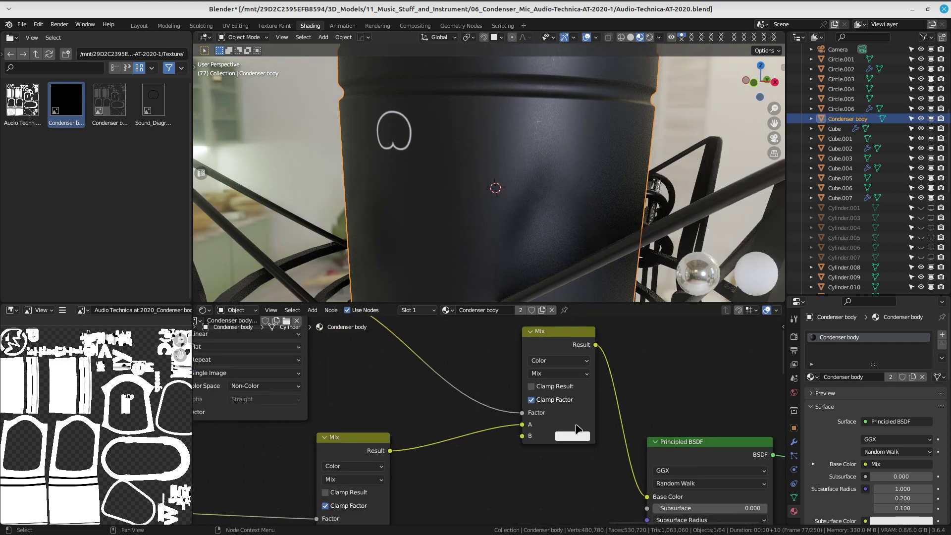
pyautogui.scroll(1, 576, 430)
pyautogui.click(595, 440)
pyautogui.moveTo(687, 280); pyautogui.dragTo(689, 321)
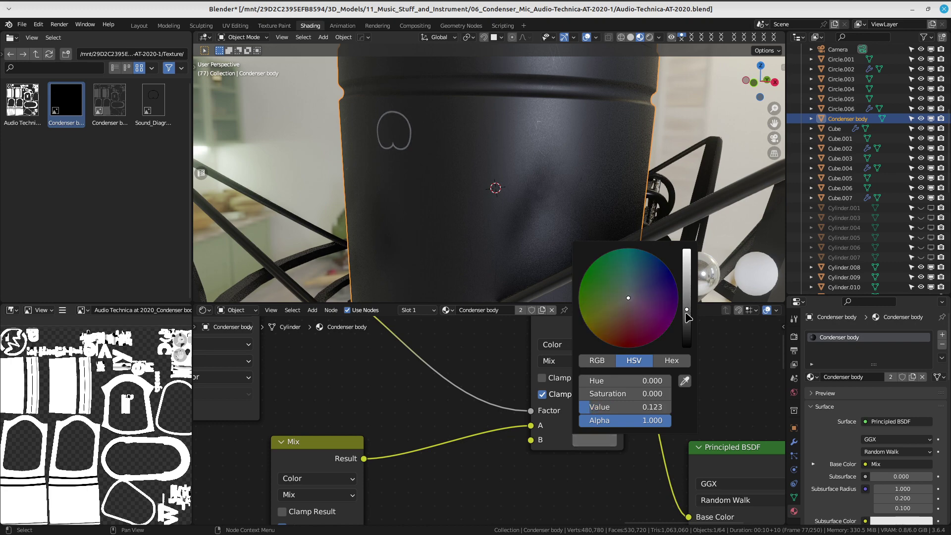
pyautogui.scroll(-3, 516, 246)
pyautogui.moveTo(512, 239)
pyautogui.mouseDown(button='middle')
pyautogui.moveTo(601, 208)
pyautogui.moveTo(491, 192)
pyautogui.moveTo(506, 188)
pyautogui.mouseUp(button='middle')
# Make the Led object visible in the Outliner and frame the mic body
pyautogui.scroll(-2, 843, 219)
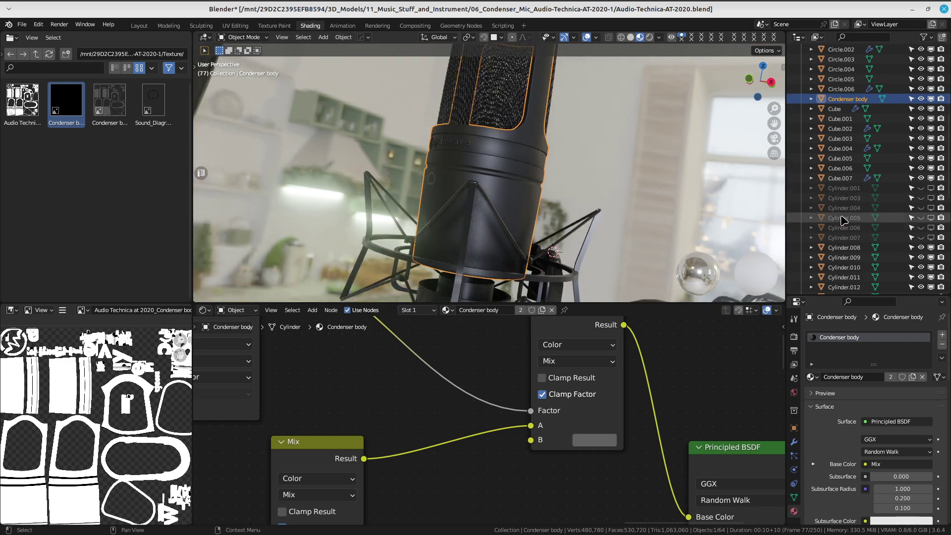
pyautogui.scroll(-3, 843, 219)
pyautogui.scroll(-3, 861, 229)
pyautogui.scroll(-4, 861, 230)
pyautogui.scroll(-3, 887, 243)
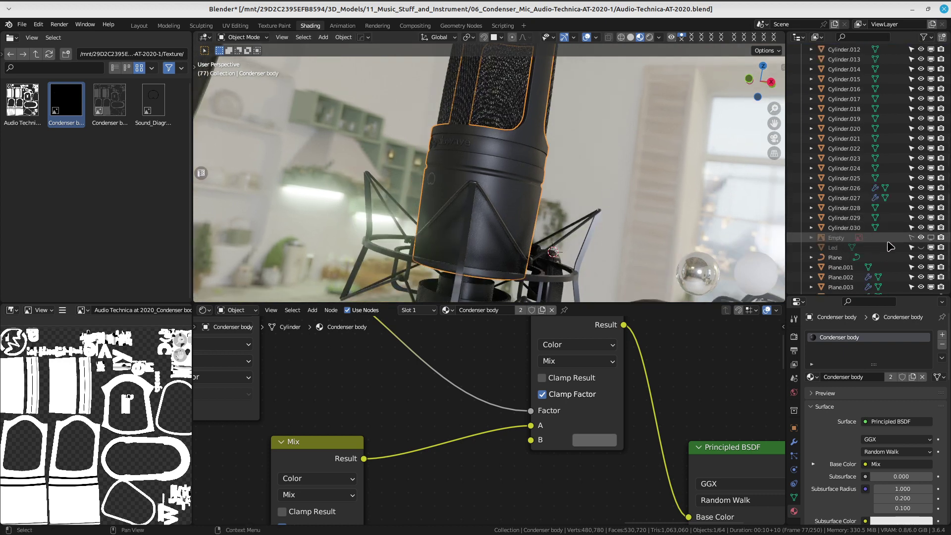
pyautogui.scroll(-4, 892, 250)
pyautogui.click(921, 247)
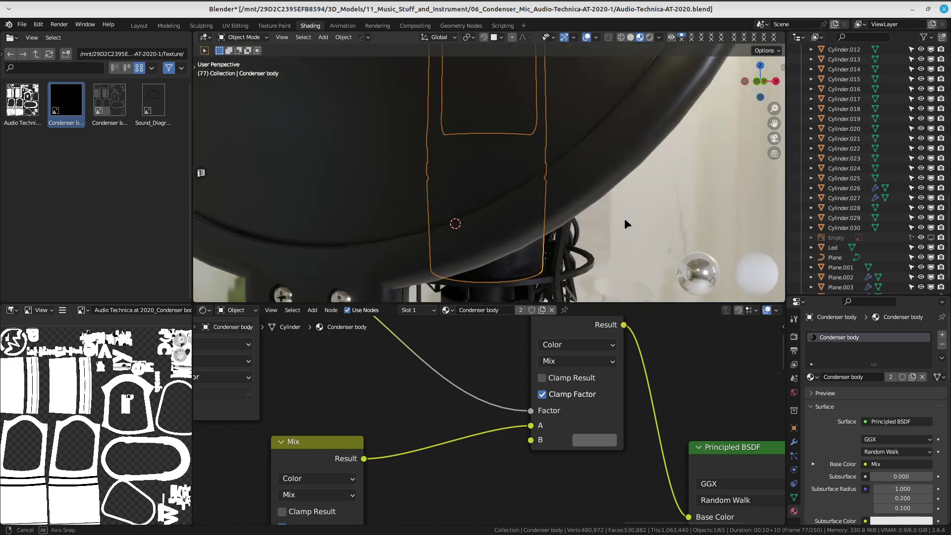
pyautogui.moveTo(627, 221)
pyautogui.mouseDown(button='middle')
pyautogui.moveTo(630, 173)
pyautogui.moveTo(616, 166)
pyautogui.moveTo(579, 185)
pyautogui.moveTo(544, 179)
pyautogui.moveTo(446, 208)
pyautogui.mouseUp(button='middle')
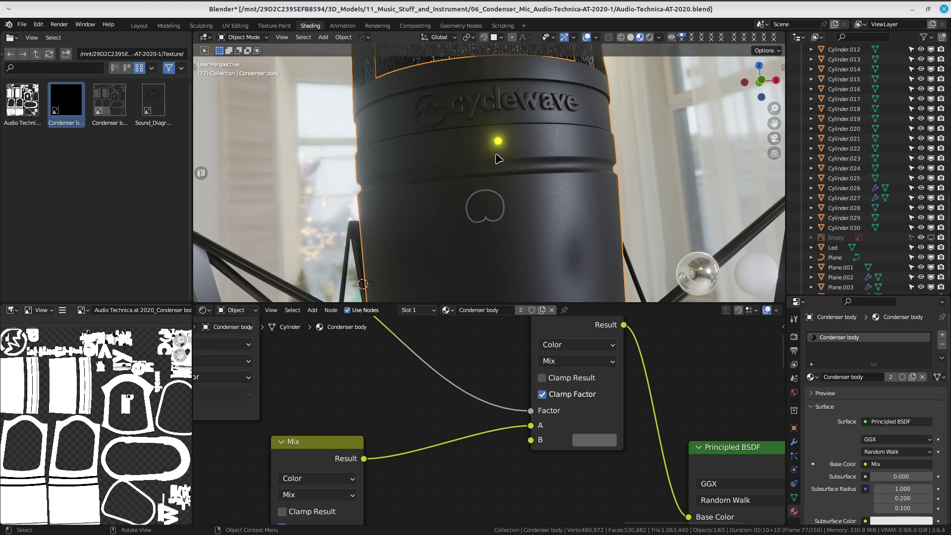
# Put the Condenser body into Edit Mode with vertex selection
pyautogui.press('Tab')
pyautogui.click(438, 172)
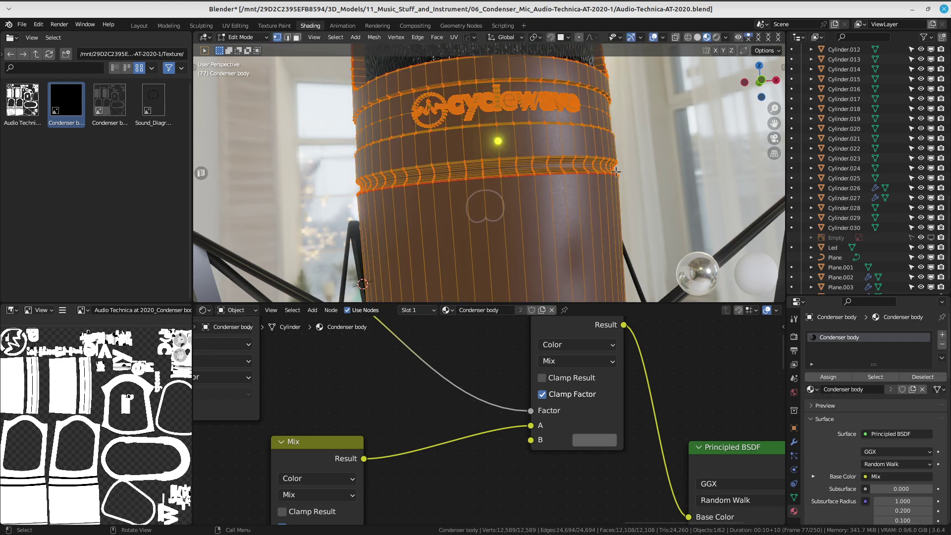
pyautogui.moveTo(616, 172)
pyautogui.keyDown('ctrl'); pyautogui.mouseDown(button='middle')
pyautogui.moveTo(570, 185)
pyautogui.moveTo(563, 160)
pyautogui.moveTo(406, 168)
pyautogui.mouseUp(button='middle'); pyautogui.keyUp('ctrl')
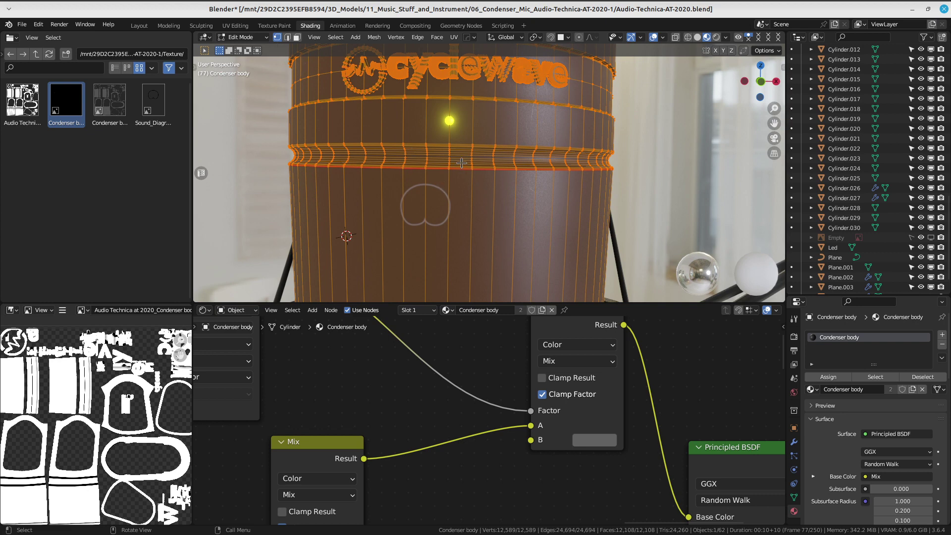
# Open the Texture Paint workspace on the Condenser body and enable the Wireframe overlay
pyautogui.click(274, 26)
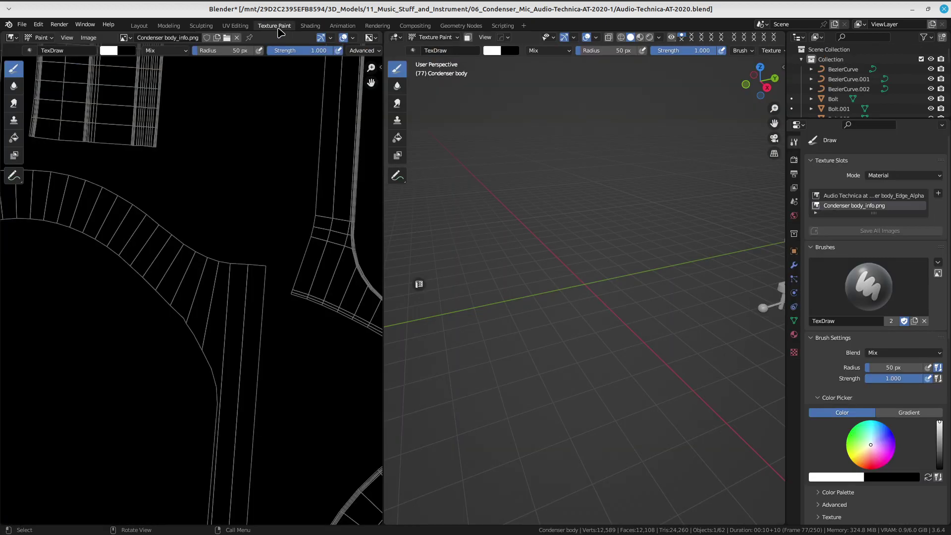
pyautogui.scroll(-3, 208, 243)
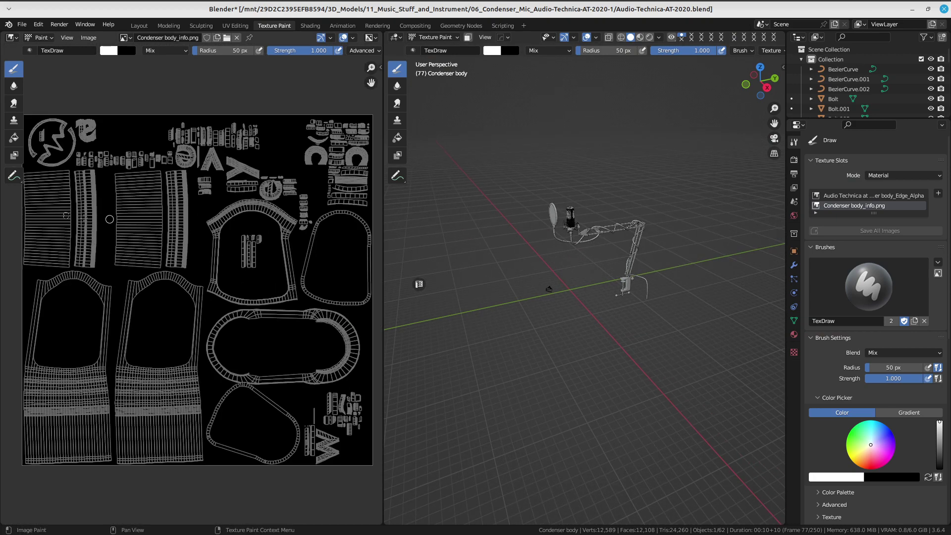
pyautogui.scroll(3, 208, 244)
pyautogui.scroll(2, 195, 116)
pyautogui.scroll(3, 610, 226)
pyautogui.moveTo(610, 226); pyautogui.dragTo(611, 223, button='middle')
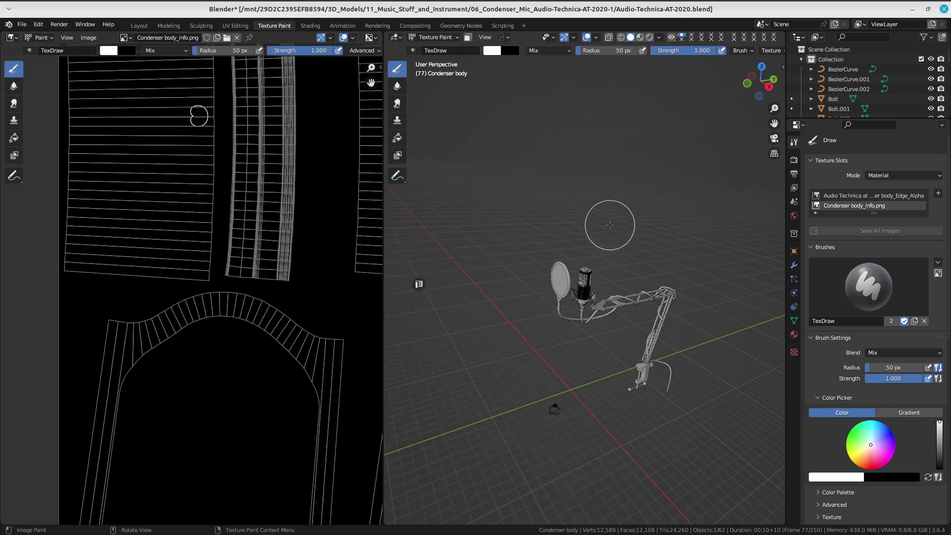
pyautogui.scroll(2, 545, 266)
pyautogui.scroll(2, 564, 268)
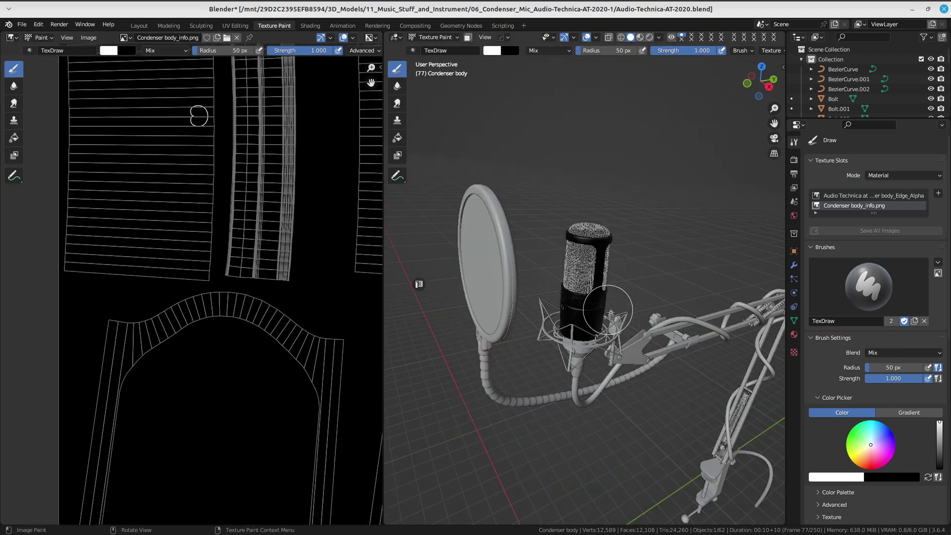
pyautogui.scroll(2, 584, 270)
pyautogui.scroll(3, 601, 272)
pyautogui.scroll(2, 601, 272)
pyautogui.moveTo(601, 272)
pyautogui.mouseDown(button='middle')
pyautogui.moveTo(558, 221)
pyautogui.moveTo(585, 238)
pyautogui.mouseUp(button='middle')
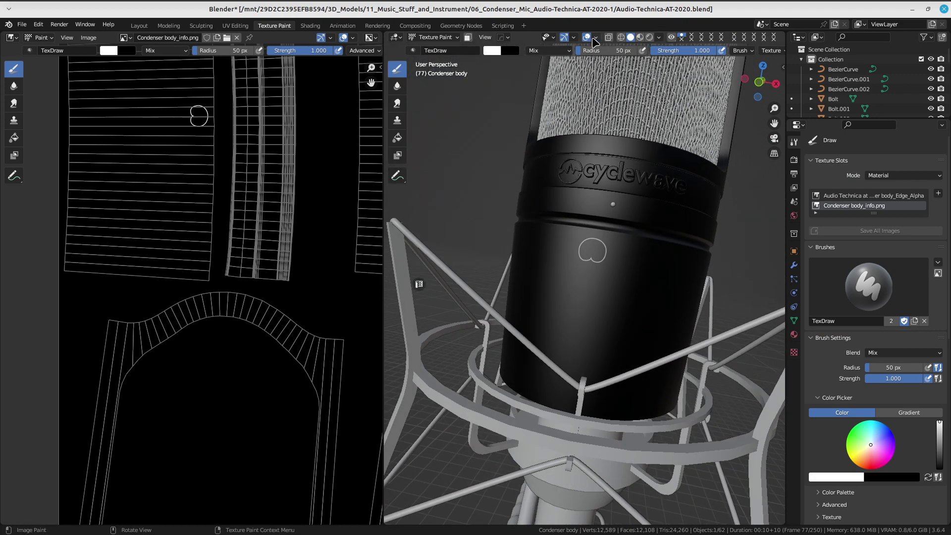
pyautogui.click(596, 38)
pyautogui.click(534, 205)
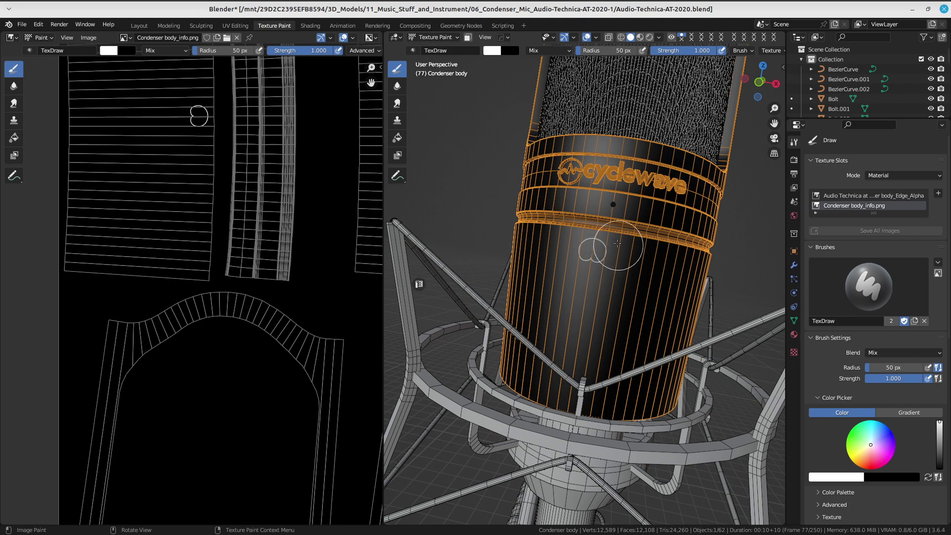
# Resize the paint brush radius to 7 px
pyautogui.moveTo(608, 242); pyautogui.dragTo(681, 220, button='middle')
pyautogui.press('f')
pyautogui.click(669, 224)
pyautogui.scroll(5, 614, 262)
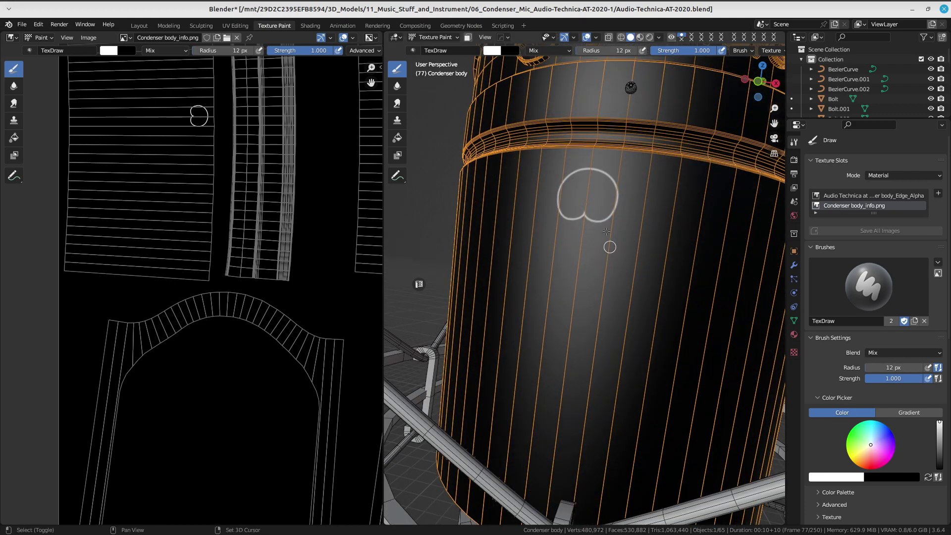
pyautogui.click(614, 262)
pyautogui.scroll(-3, 614, 261)
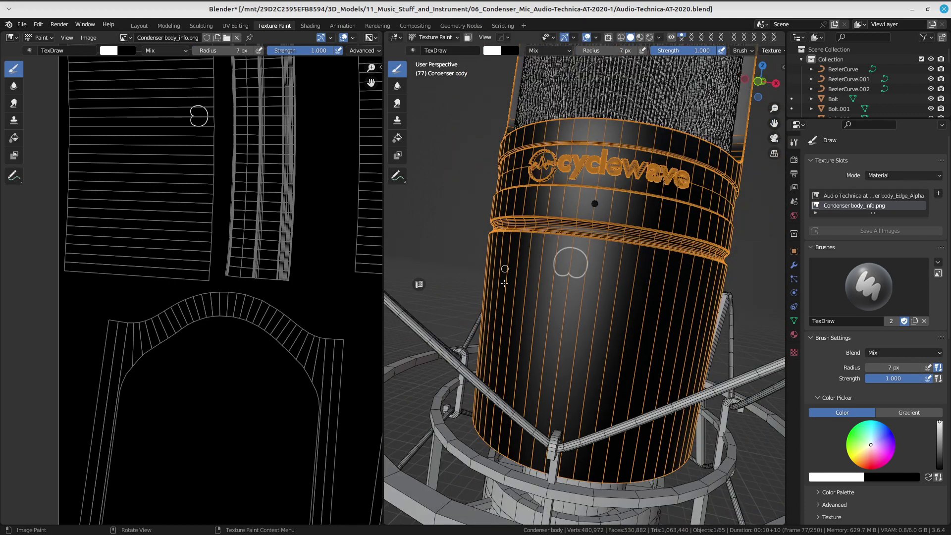
pyautogui.scroll(4, 614, 262)
# Paint a small white dot on the mic body just right of the heart outline
pyautogui.moveTo(644, 267)
pyautogui.mouseDown(button='middle')
pyautogui.moveTo(671, 281)
pyautogui.moveTo(610, 283)
pyautogui.mouseUp(button='middle')
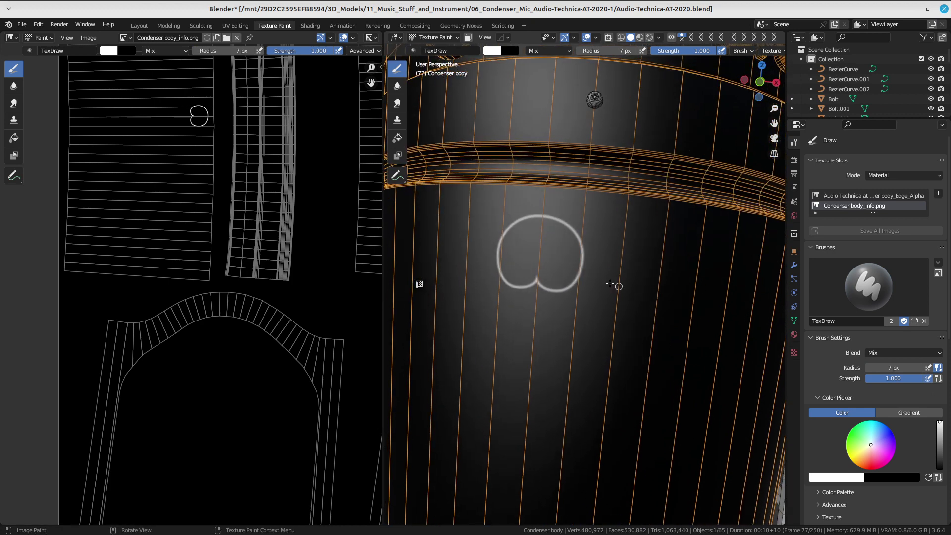
pyautogui.click(622, 260)
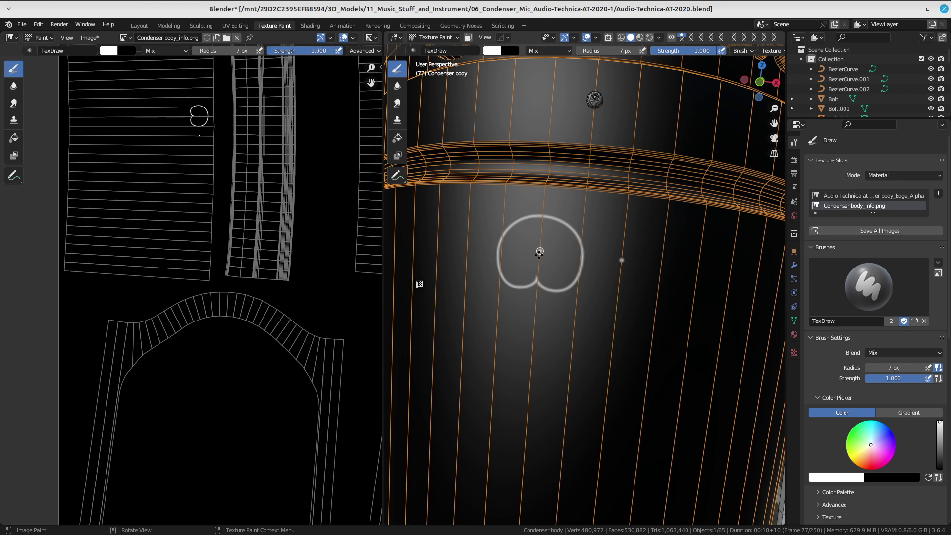
pyautogui.scroll(-3, 540, 251)
pyautogui.scroll(-1, 540, 251)
pyautogui.moveTo(121, 162); pyautogui.dragTo(132, 229, button='middle')
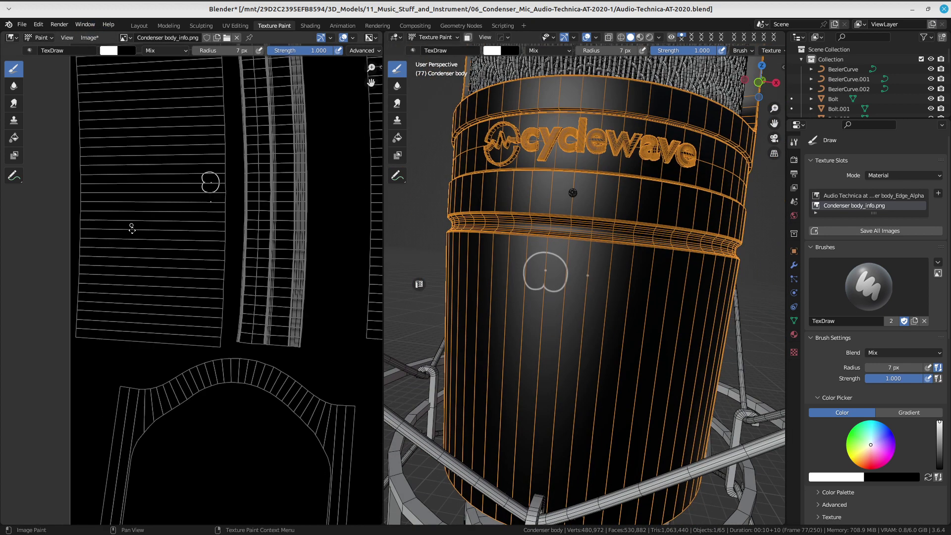
pyautogui.scroll(-2, 132, 229)
pyautogui.click(90, 38)
# Save the painted texture as Condenser body_info.png in the Texture folder
pyautogui.click(99, 131)
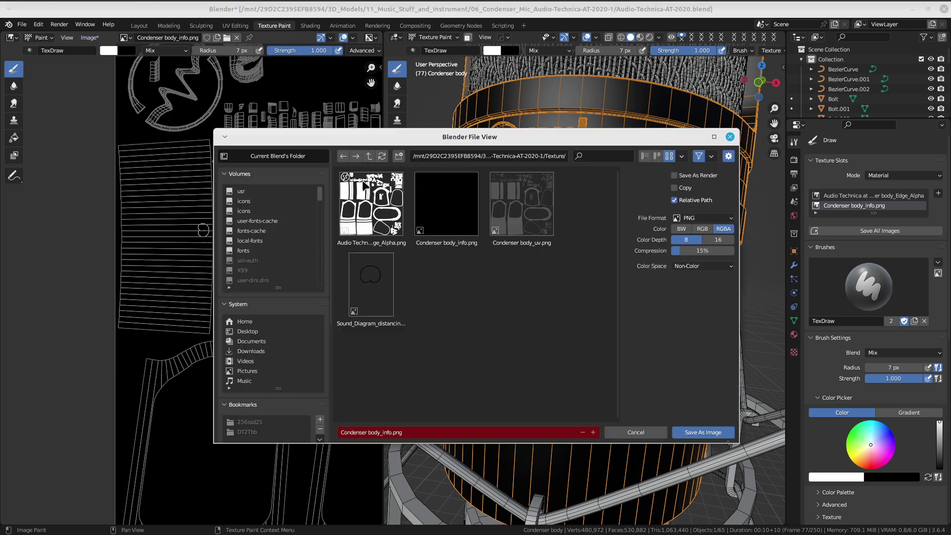
pyautogui.moveTo(442, 137)
pyautogui.mouseDown()
pyautogui.moveTo(388, 113)
pyautogui.moveTo(452, 125)
pyautogui.moveTo(495, 318)
pyautogui.moveTo(524, 321)
pyautogui.mouseUp()
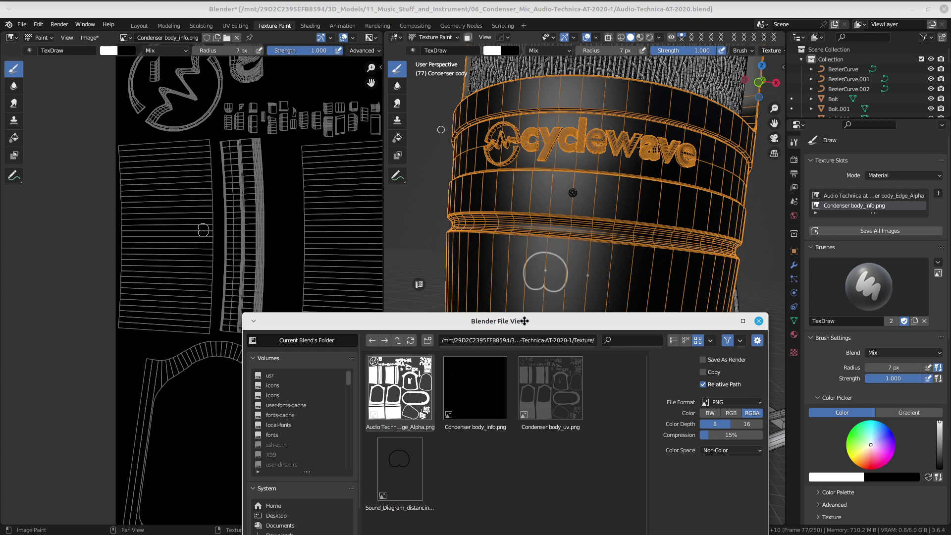
pyautogui.moveTo(524, 321)
pyautogui.mouseDown()
pyautogui.moveTo(521, 246)
pyautogui.moveTo(501, 201)
pyautogui.mouseUp()
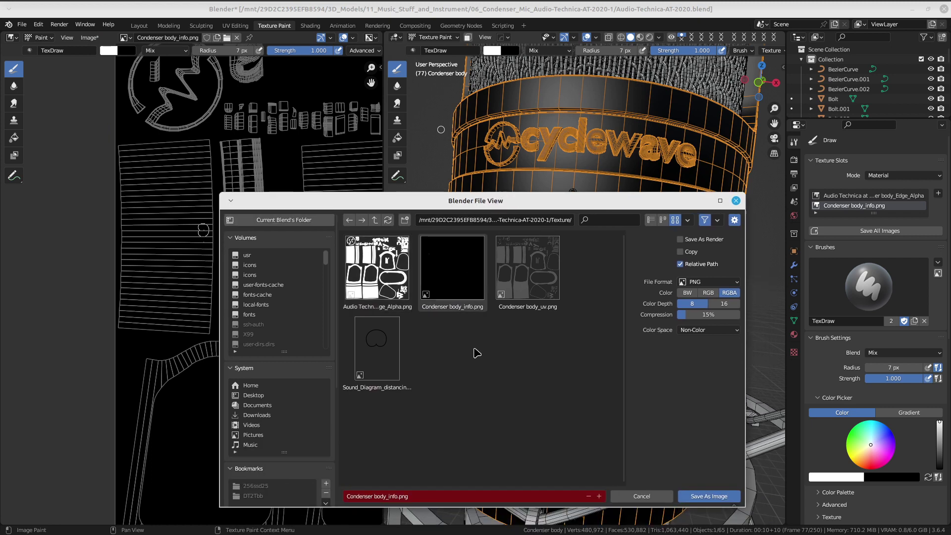
pyautogui.click(687, 497)
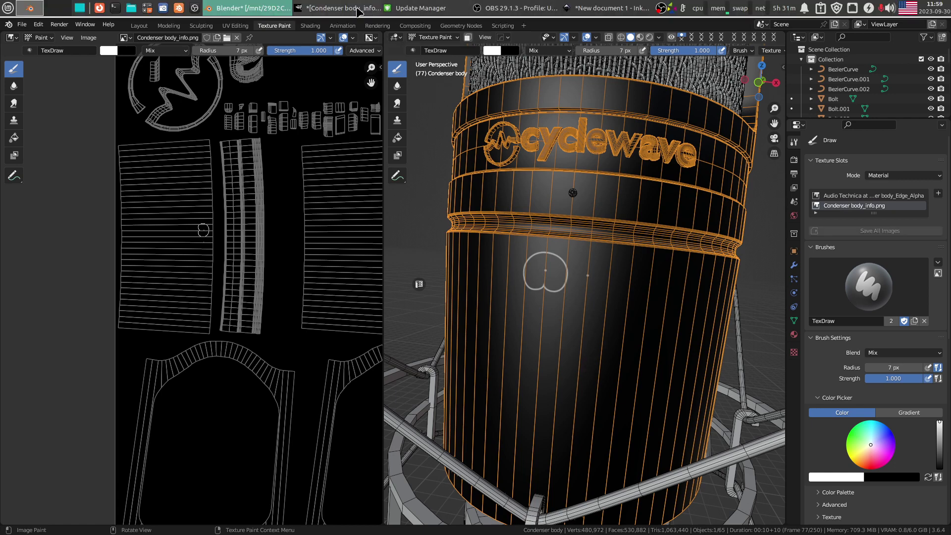
# In GIMP, fill the black layer with white and paste the copied image as a layer
pyautogui.click(333, 11)
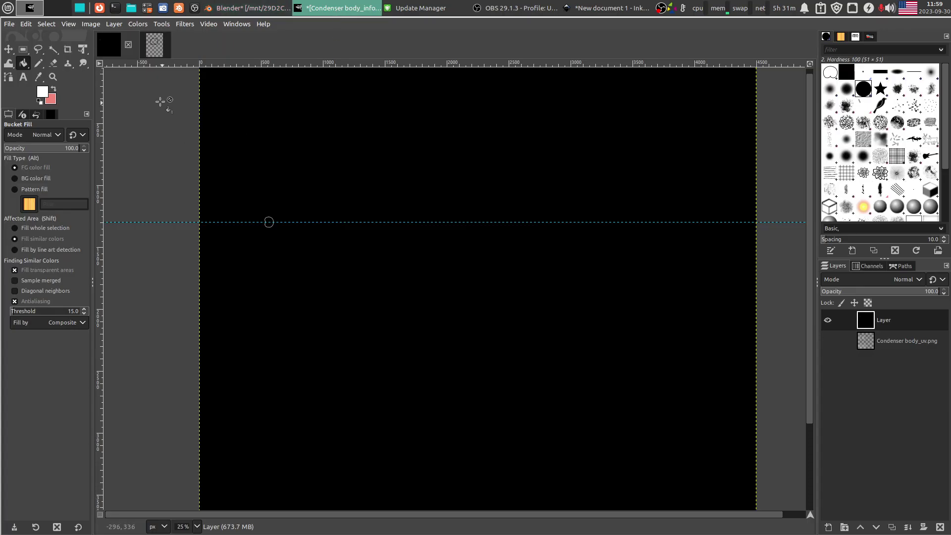
pyautogui.click(388, 216)
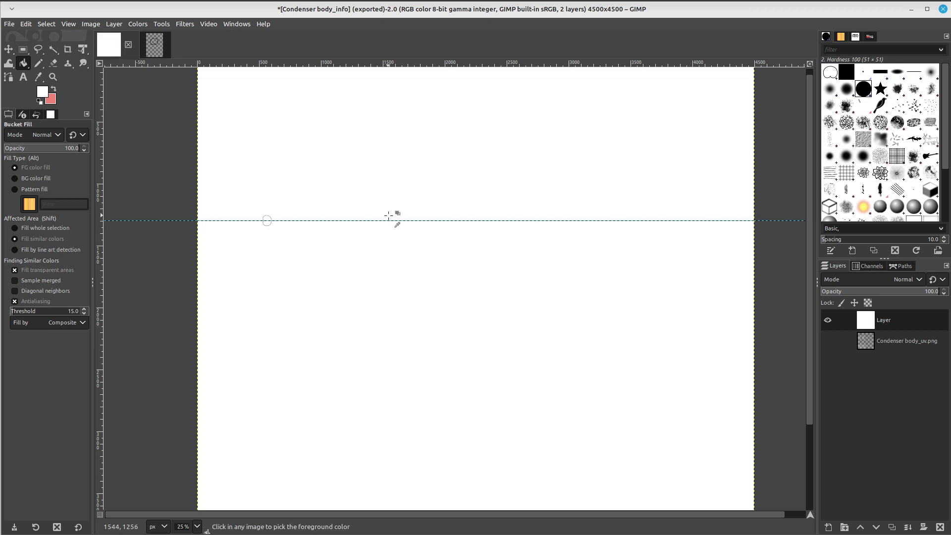
pyautogui.hotkey('ctrl', 'v')
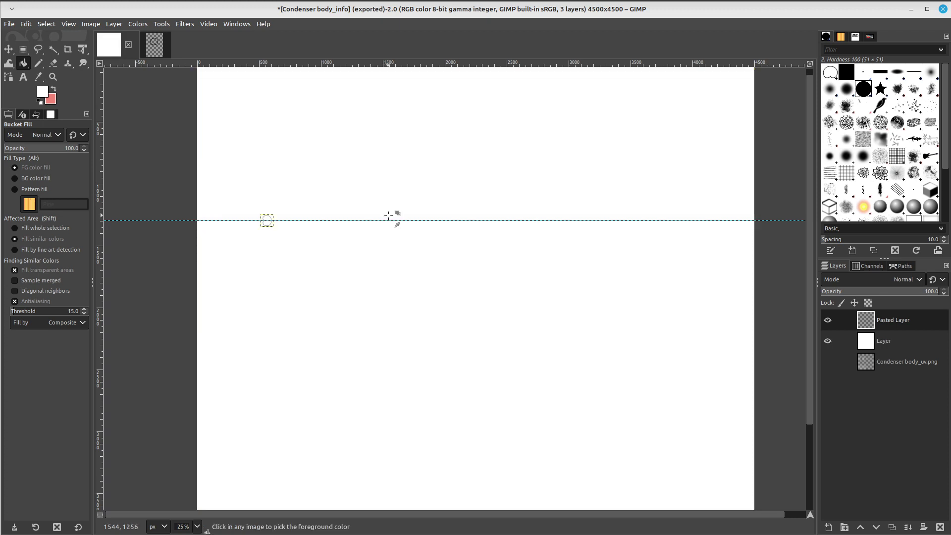
# Open Condenser body_info.png, copy it and paste it into the main image as a new layer
pyautogui.click(9, 23)
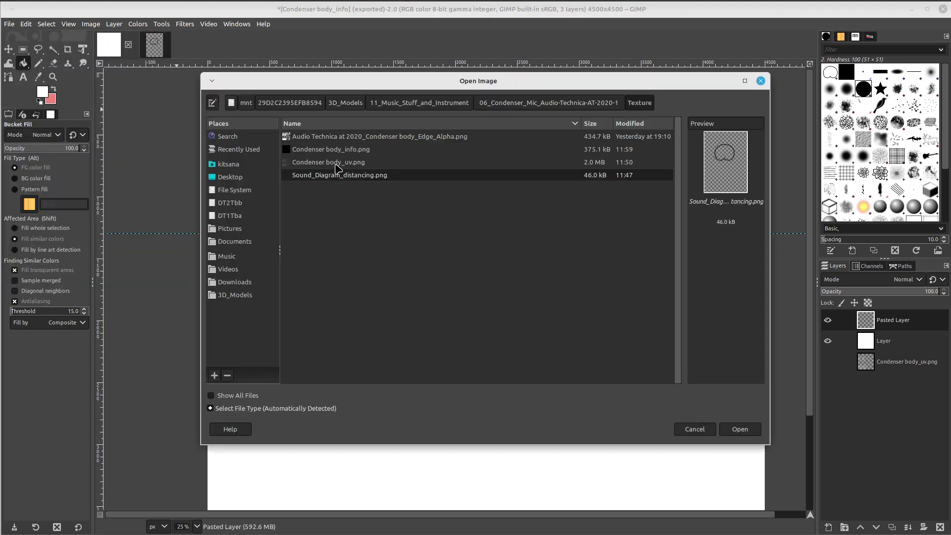
pyautogui.doubleClick(342, 154)
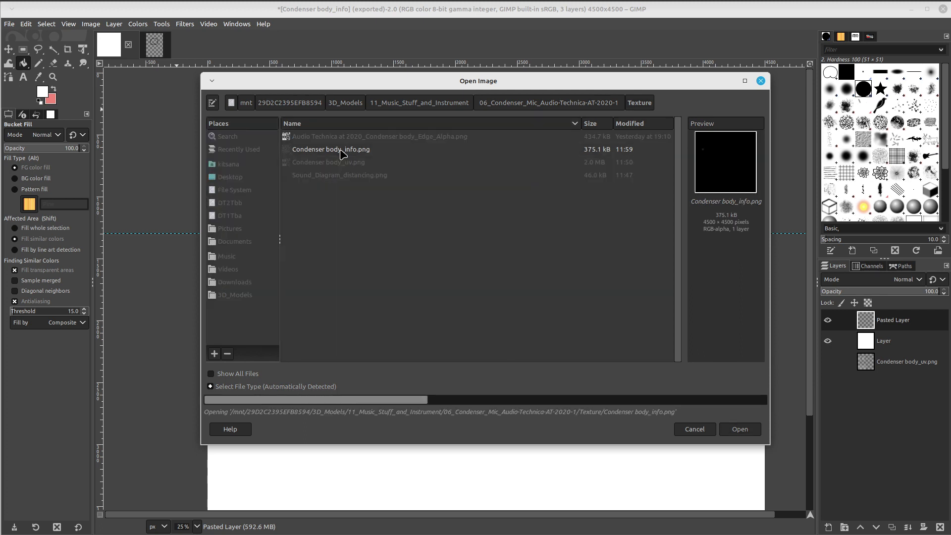
pyautogui.hotkey('ctrl', 'c')
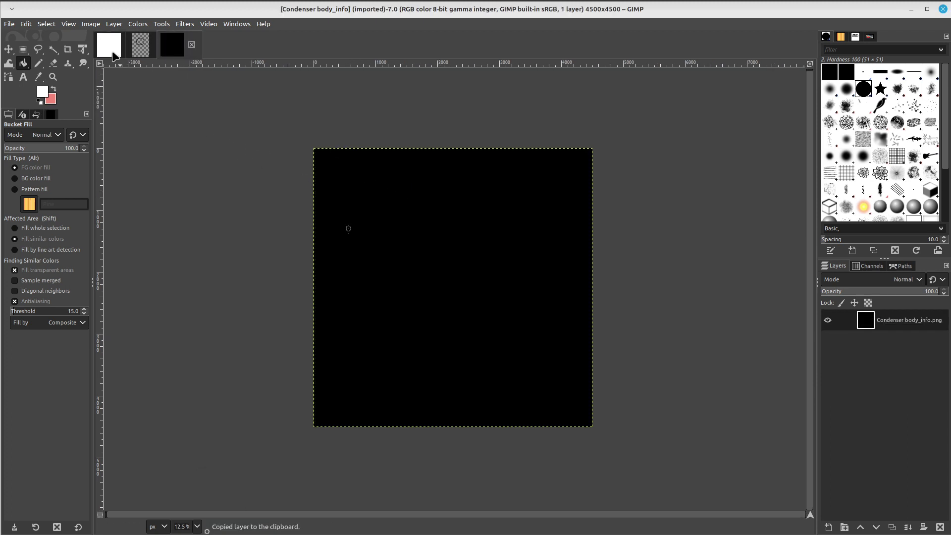
pyautogui.click(114, 55)
pyautogui.hotkey('ctrl', 'v')
pyautogui.rightClick(837, 311)
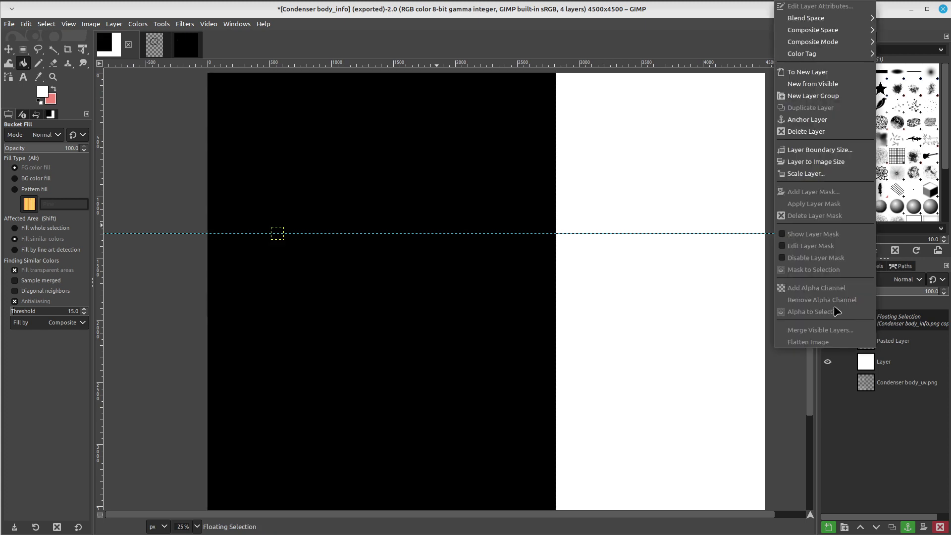
pyautogui.click(807, 72)
# Try aligning the pasted black layer with the Move tool, then clear and delete it
pyautogui.keyDown('ctrl'); pyautogui.scroll(-2, 536, 204); pyautogui.keyUp('ctrl')
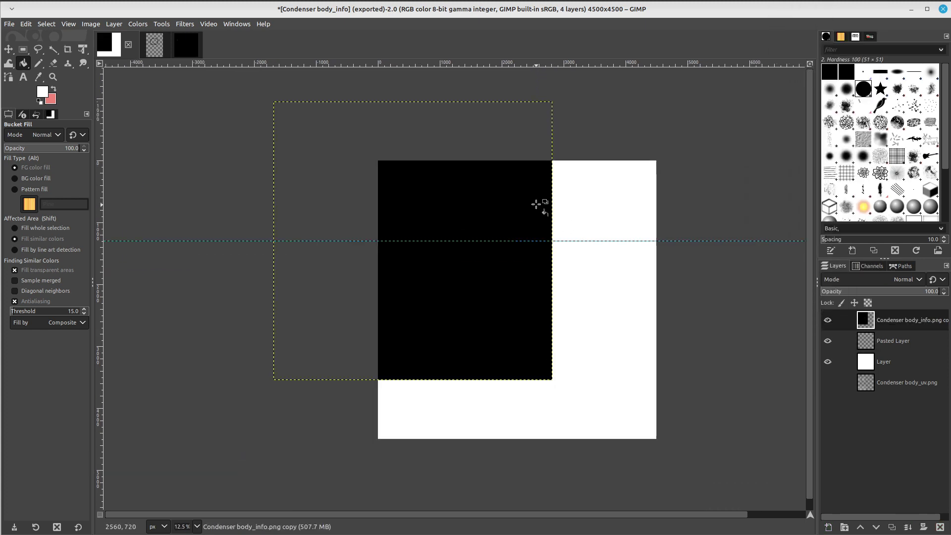
pyautogui.hscroll(2, 536, 204)
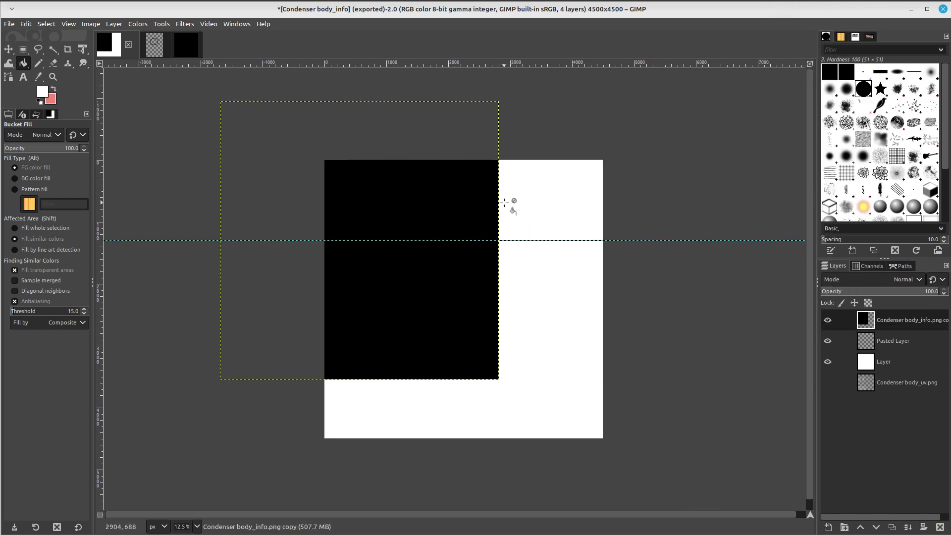
pyautogui.press('m')
pyautogui.moveTo(388, 197); pyautogui.dragTo(492, 260)
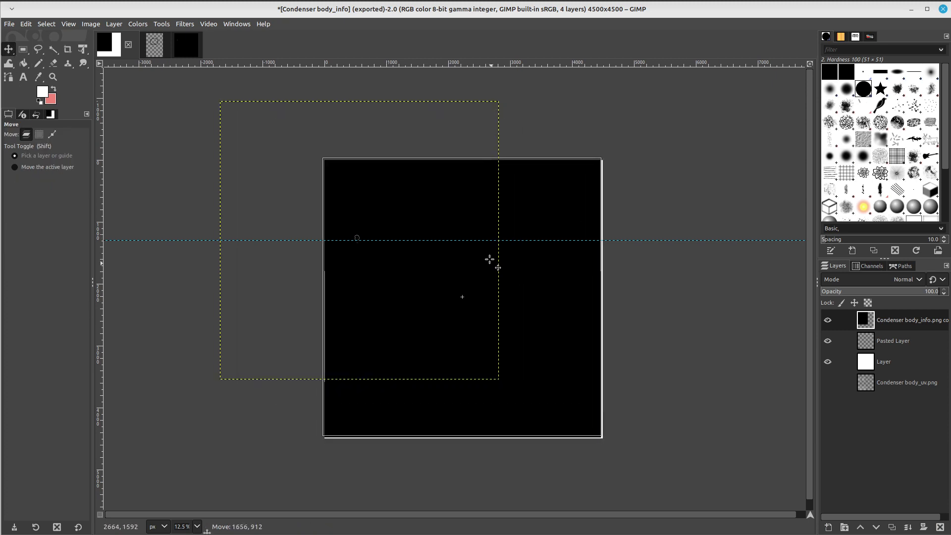
pyautogui.moveTo(491, 260); pyautogui.dragTo(495, 270)
pyautogui.rightClick(558, 221)
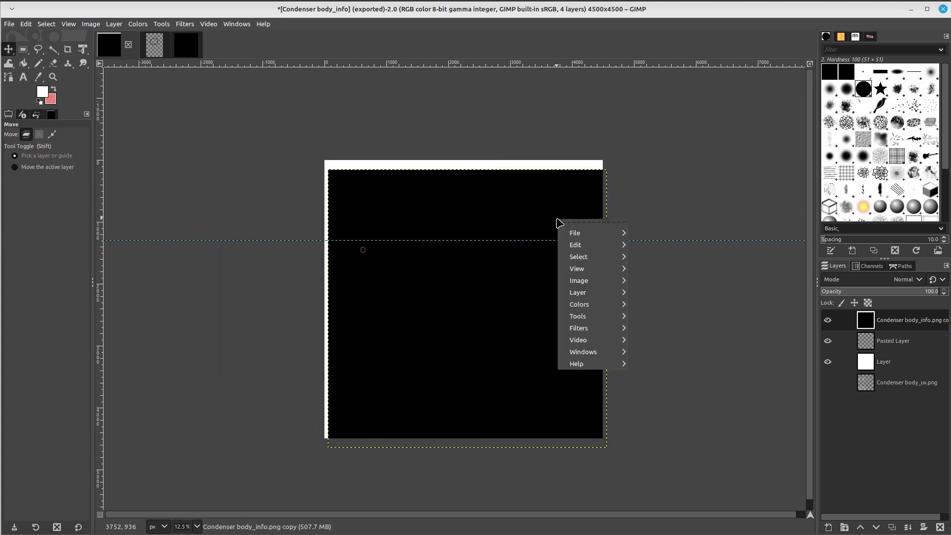
pyautogui.click(670, 205)
pyautogui.rightClick(866, 324)
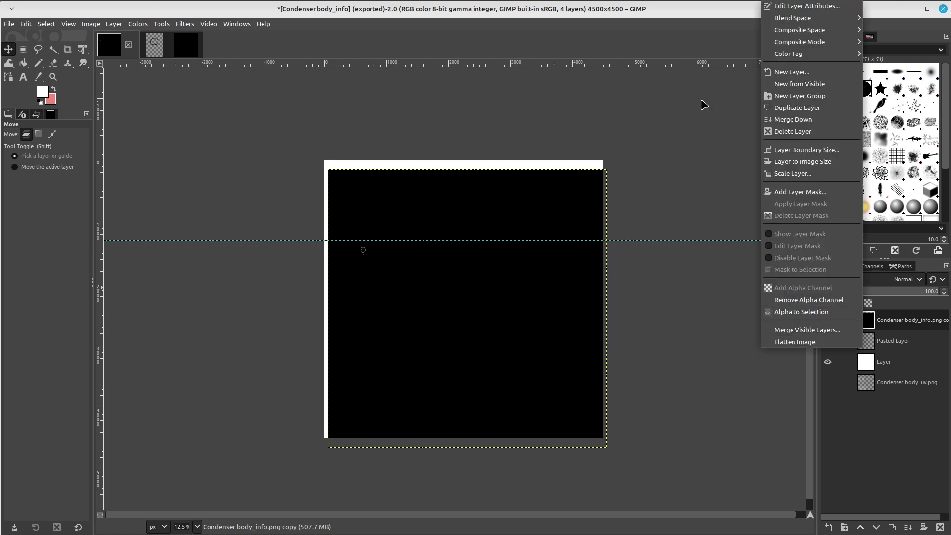
pyautogui.click(659, 129)
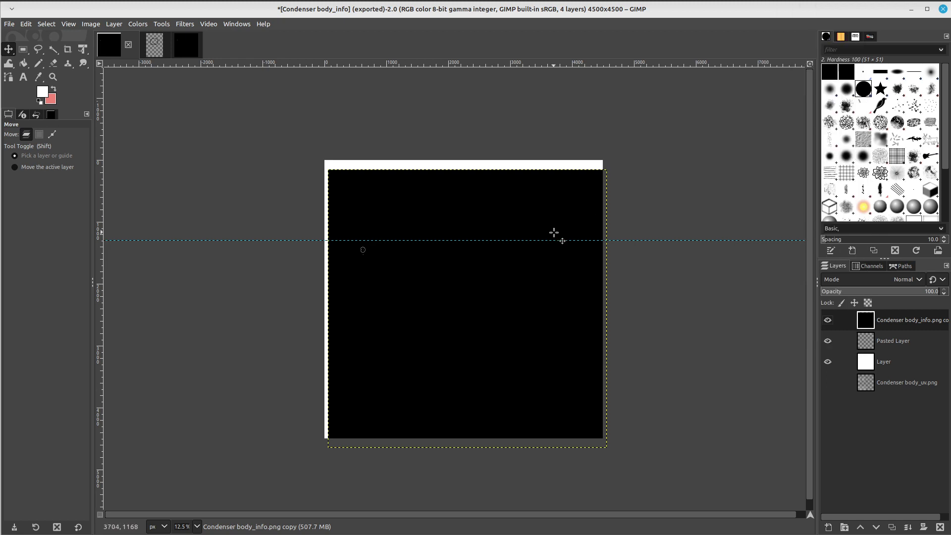
pyautogui.press('Delete')
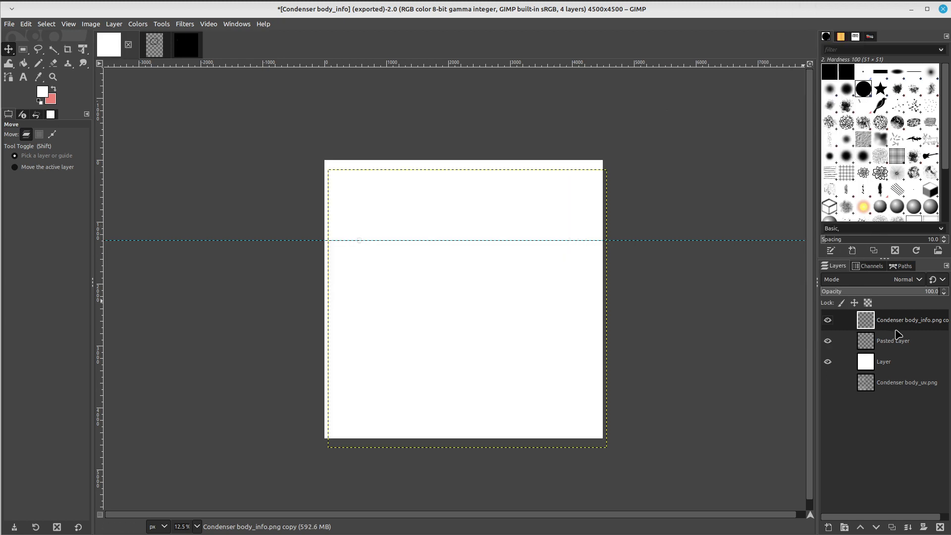
pyautogui.click(940, 527)
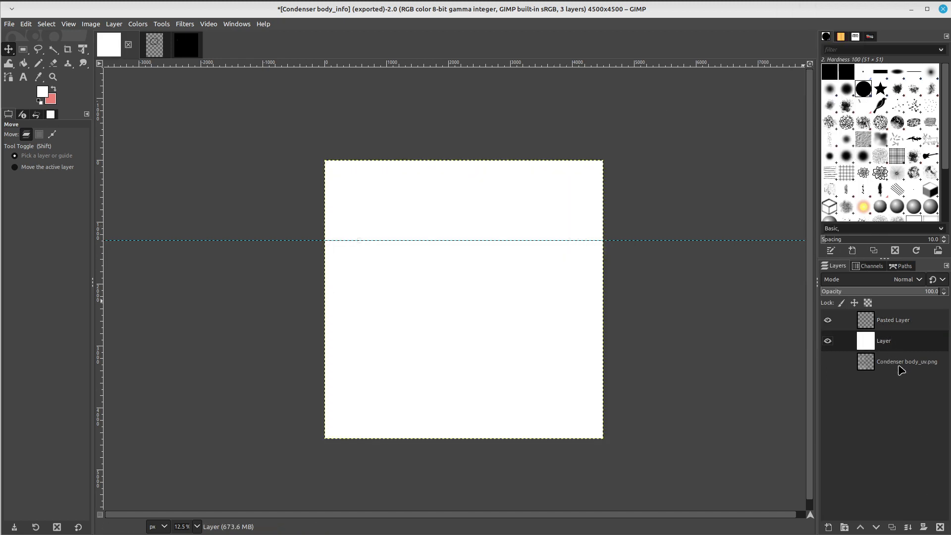
# Show the Condenser body_uv.png layer and re-paste body_info as a layer below Pasted Layer
pyautogui.click(902, 362)
pyautogui.click(828, 362)
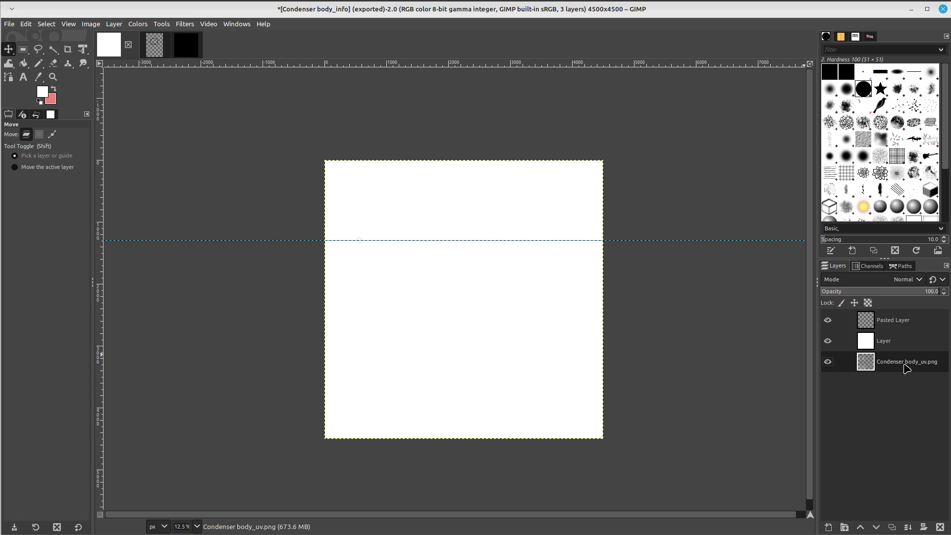
pyautogui.click(183, 51)
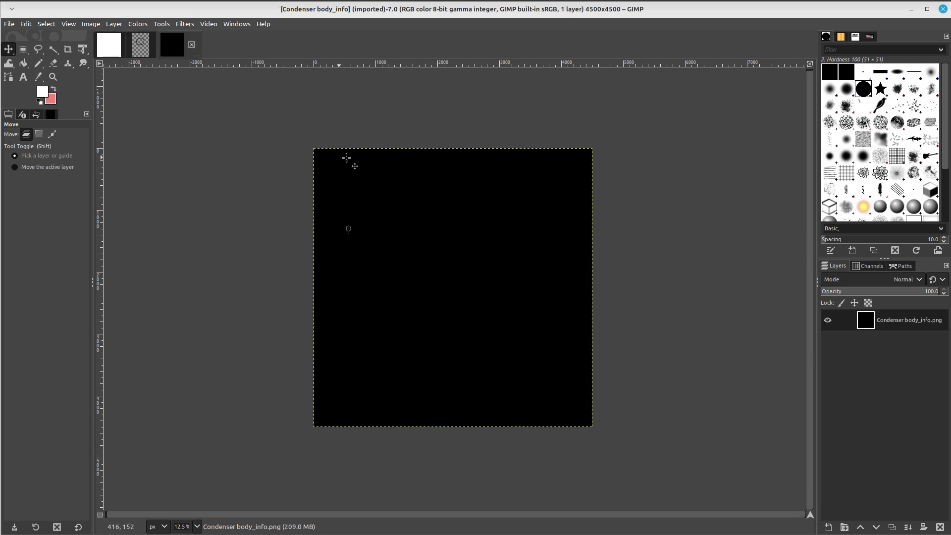
pyautogui.hotkey('ctrl', 'c')
pyautogui.click(104, 49)
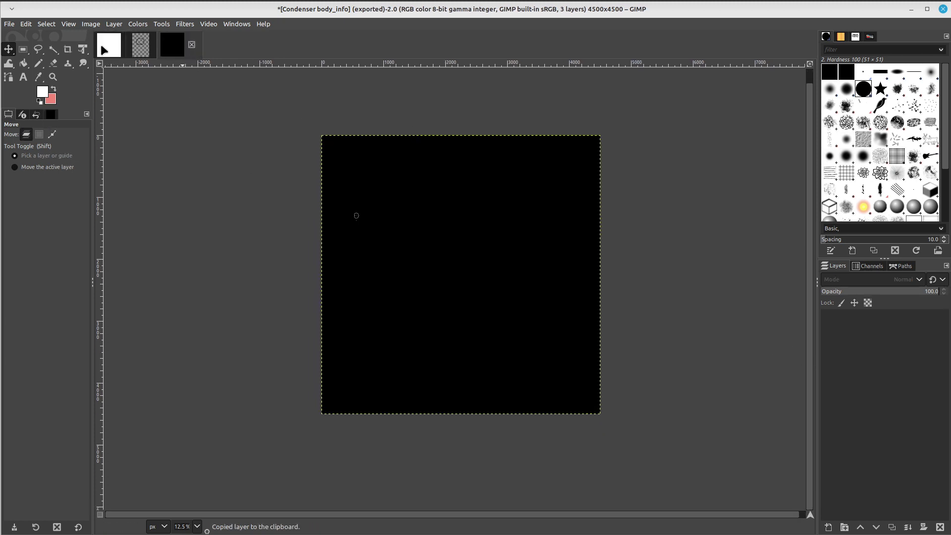
pyautogui.hotkey('ctrl', 'v')
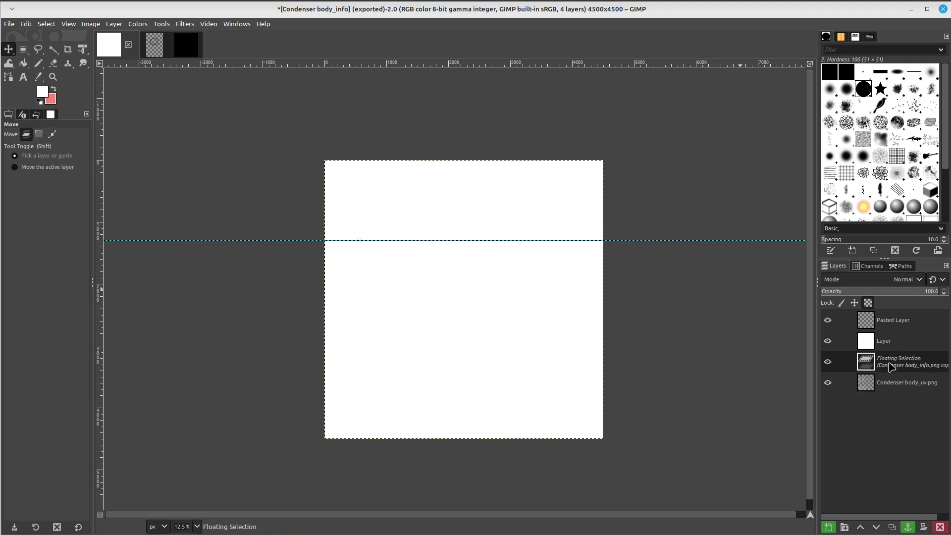
pyautogui.rightClick(891, 366)
pyautogui.click(859, 85)
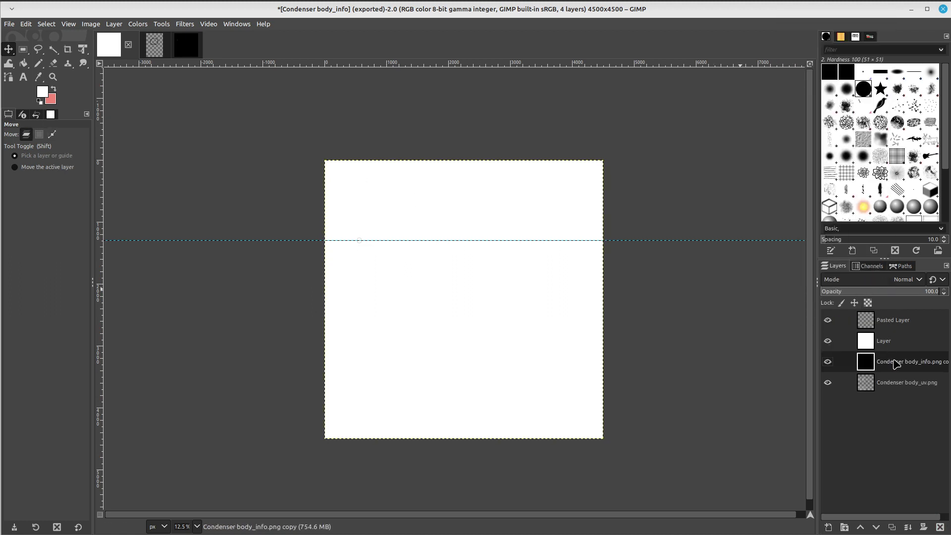
pyautogui.moveTo(896, 363)
pyautogui.mouseDown()
pyautogui.moveTo(897, 320)
pyautogui.moveTo(886, 328)
pyautogui.mouseUp()
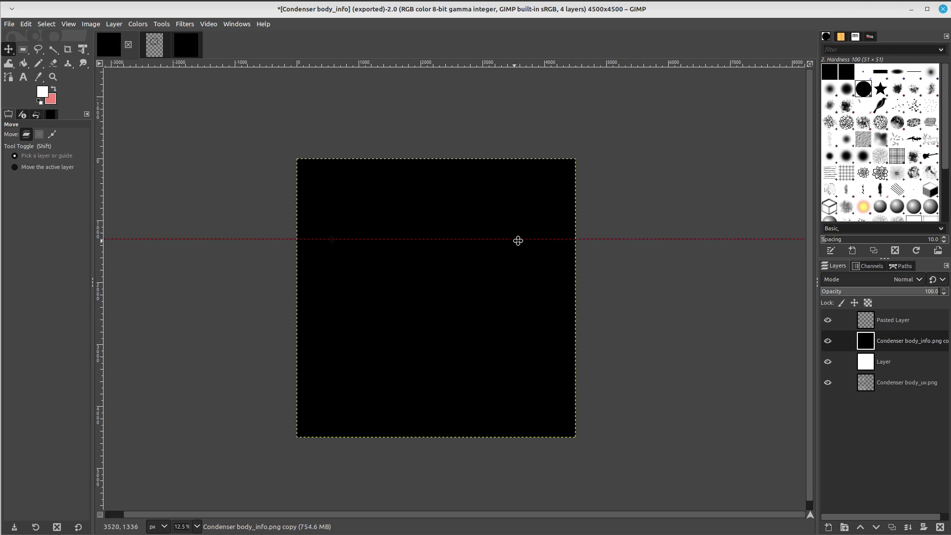
pyautogui.keyDown('ctrl'); pyautogui.scroll(2, 520, 245); pyautogui.keyUp('ctrl')
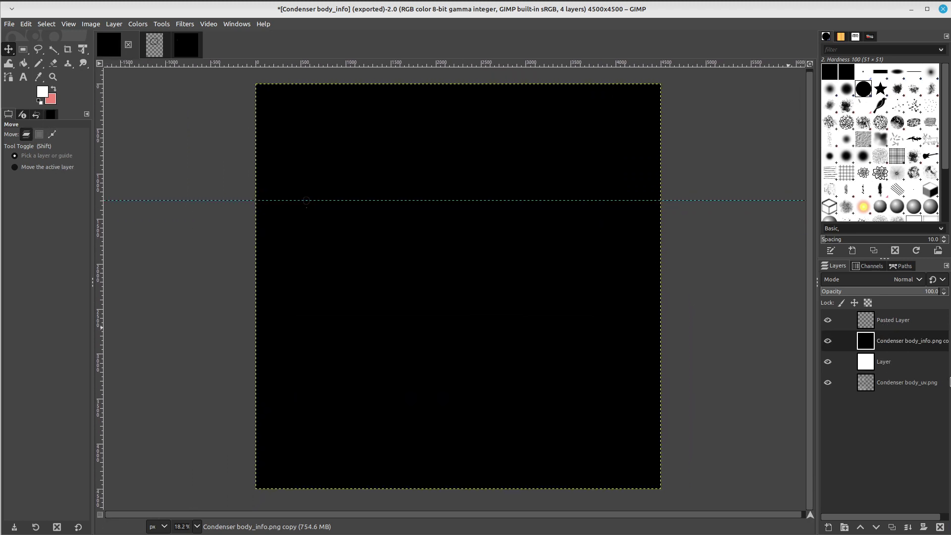
# Invert Pasted Layer's colours so its heart outline shows white over black
pyautogui.click(886, 327)
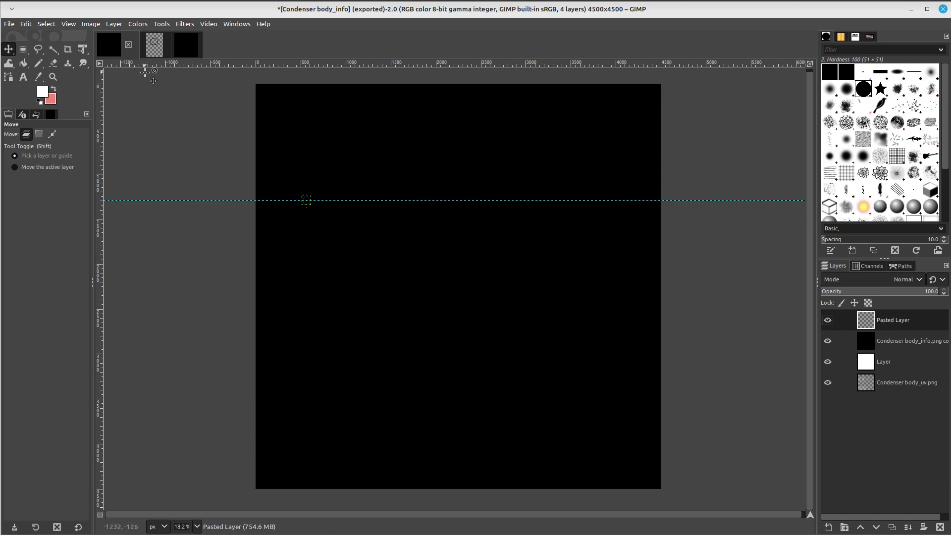
pyautogui.click(142, 29)
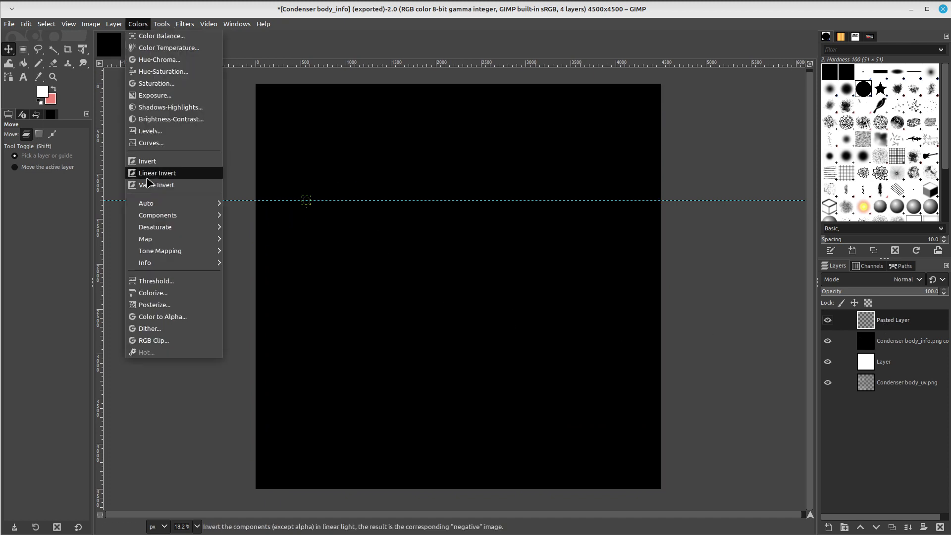
pyautogui.click(174, 164)
# Zoom in and nudge the heart outline down two Shift+Down steps
pyautogui.keyDown('ctrl'); pyautogui.scroll(2, 410, 173); pyautogui.keyUp('ctrl')
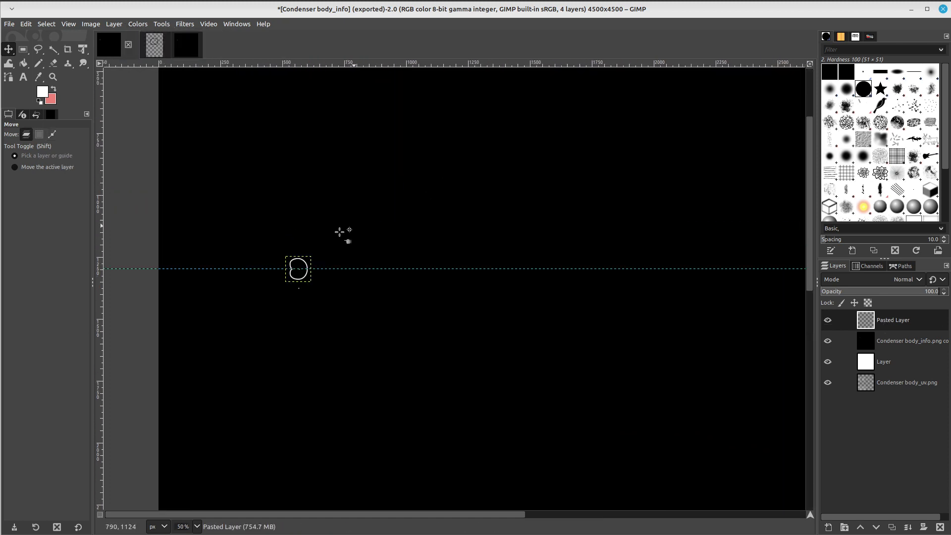
pyautogui.keyDown('ctrl'); pyautogui.scroll(2, 340, 233); pyautogui.keyUp('ctrl')
pyautogui.keyDown('ctrl'); pyautogui.scroll(1, 400, 198); pyautogui.keyUp('ctrl')
pyautogui.keyDown('ctrl'); pyautogui.scroll(1, 431, 206); pyautogui.keyUp('ctrl')
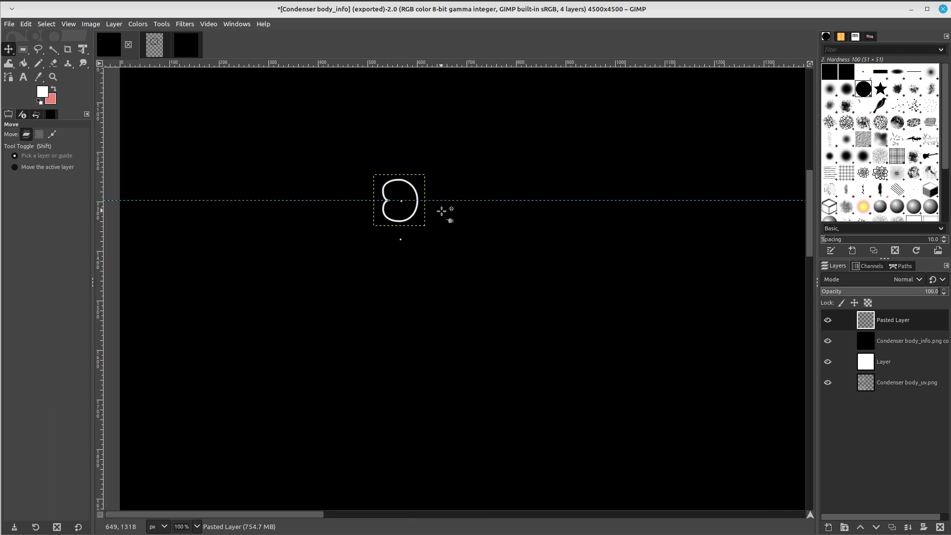
pyautogui.keyDown('ctrl'); pyautogui.scroll(1, 442, 211); pyautogui.keyUp('ctrl')
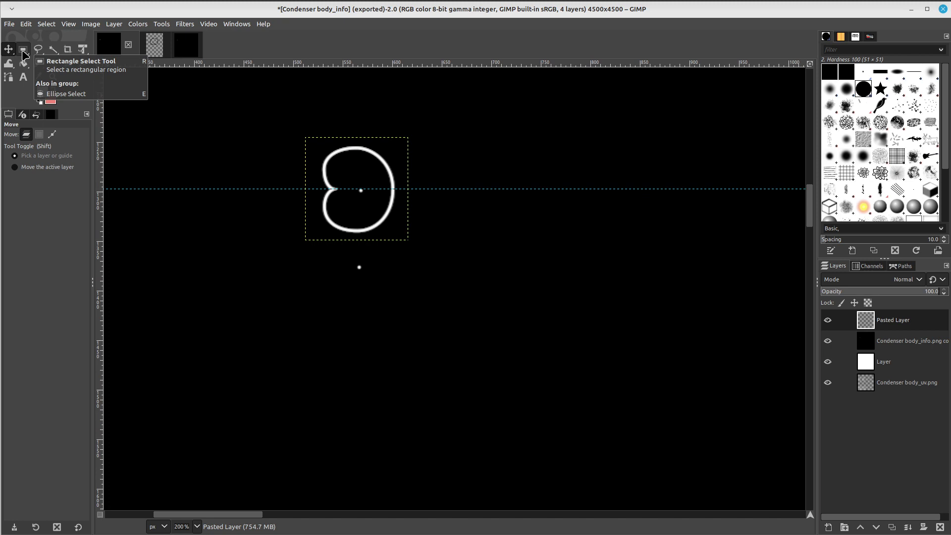
pyautogui.scroll(1, 308, 143)
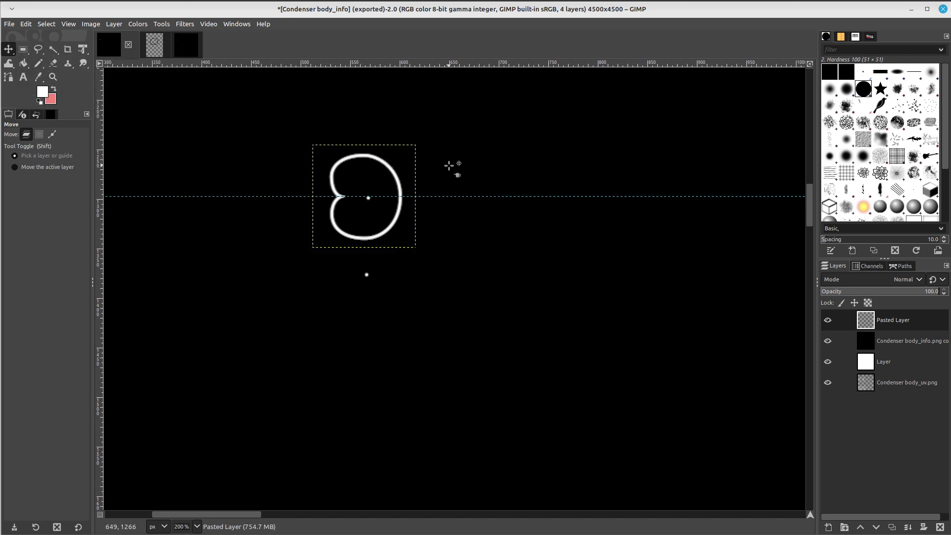
pyautogui.hotkey('shift', 'Down')
pyautogui.hotkey('shift', 'Down')
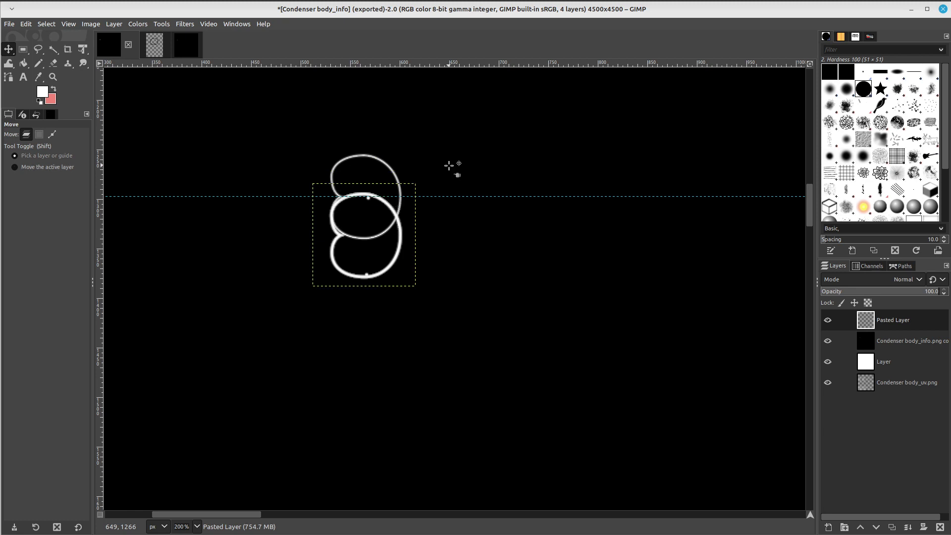
pyautogui.hotkey('shift', 'Down')
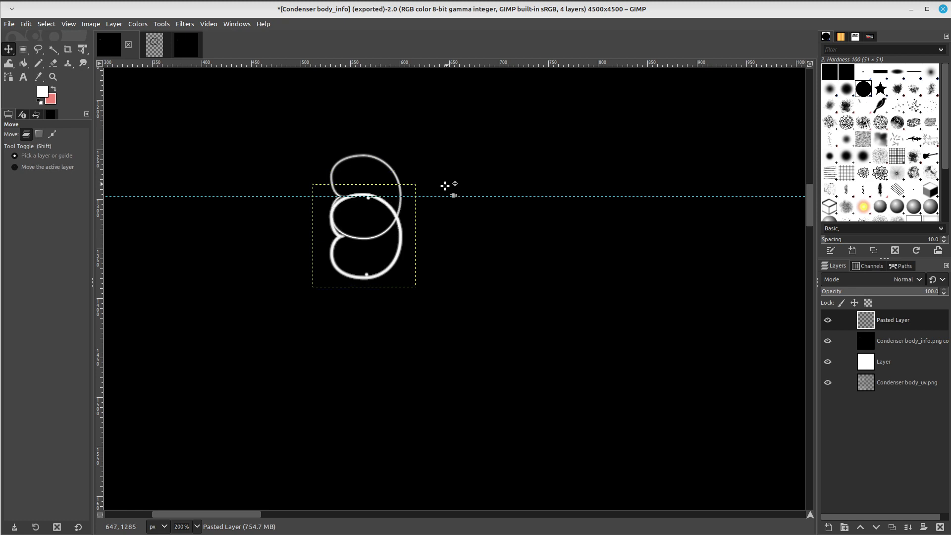
pyautogui.scroll(-1, 445, 185)
pyautogui.hscroll(-1, 445, 186)
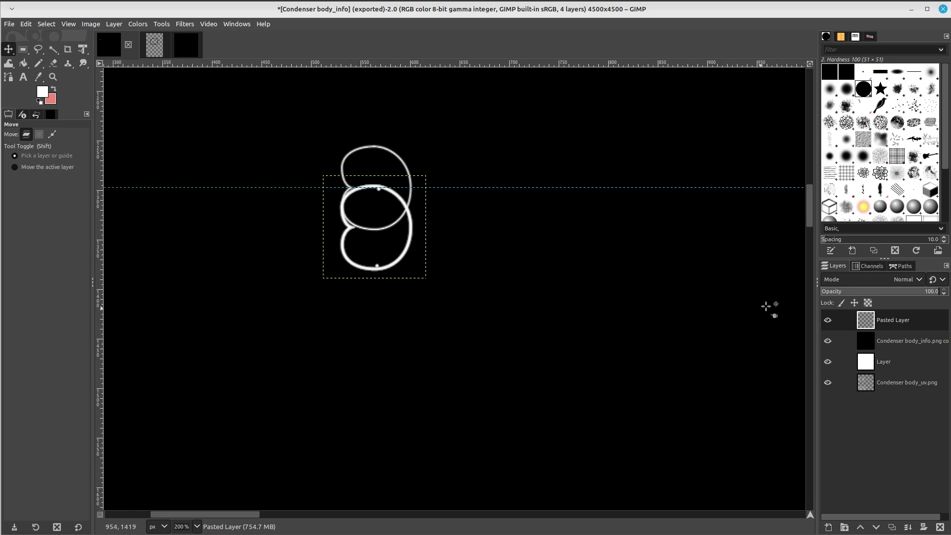
pyautogui.scroll(1, 533, 224)
pyautogui.click(747, 341)
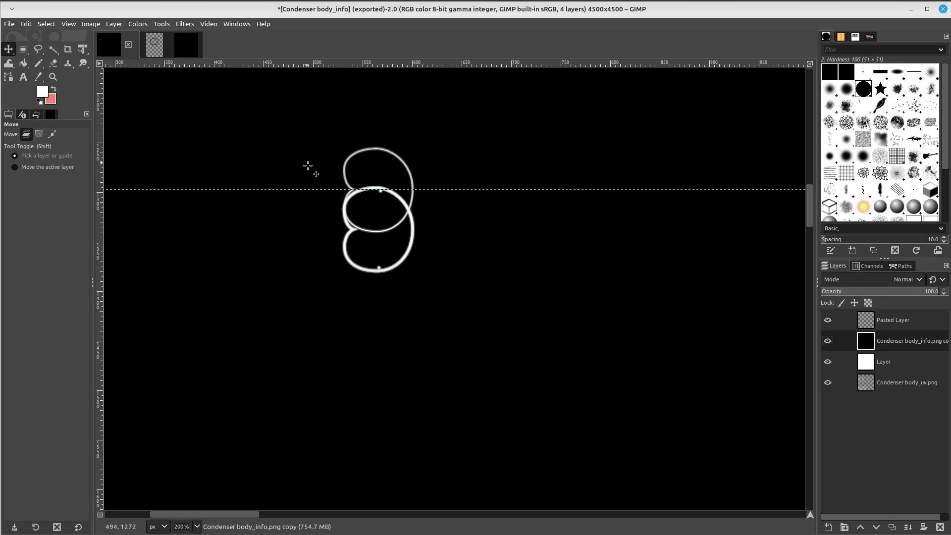
# Clone black over the extra top loop so only the heart outline remains
pyautogui.click(68, 63)
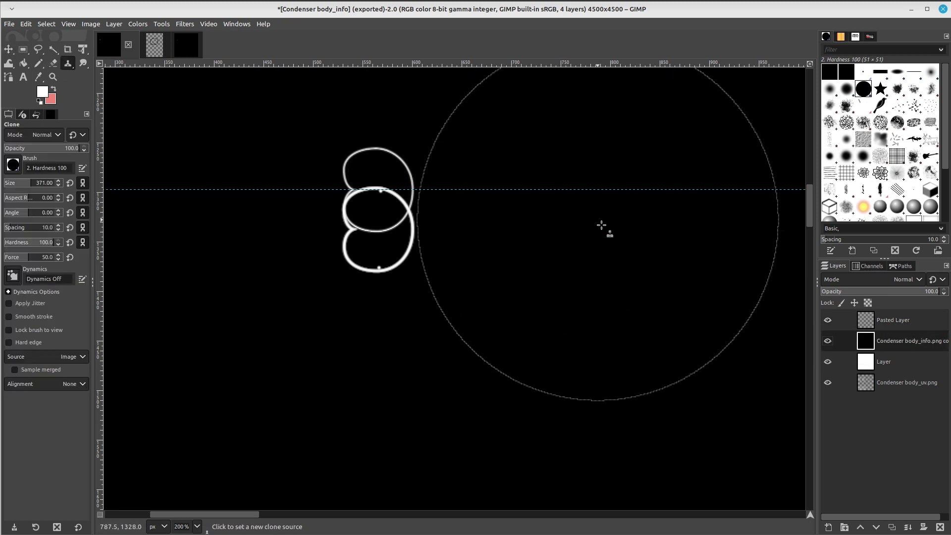
pyautogui.keyDown('ctrl'); pyautogui.click(620, 319); pyautogui.keyUp('ctrl')
pyautogui.moveTo(435, 187); pyautogui.dragTo(329, 269)
pyautogui.hotkey('ctrl', 'z')
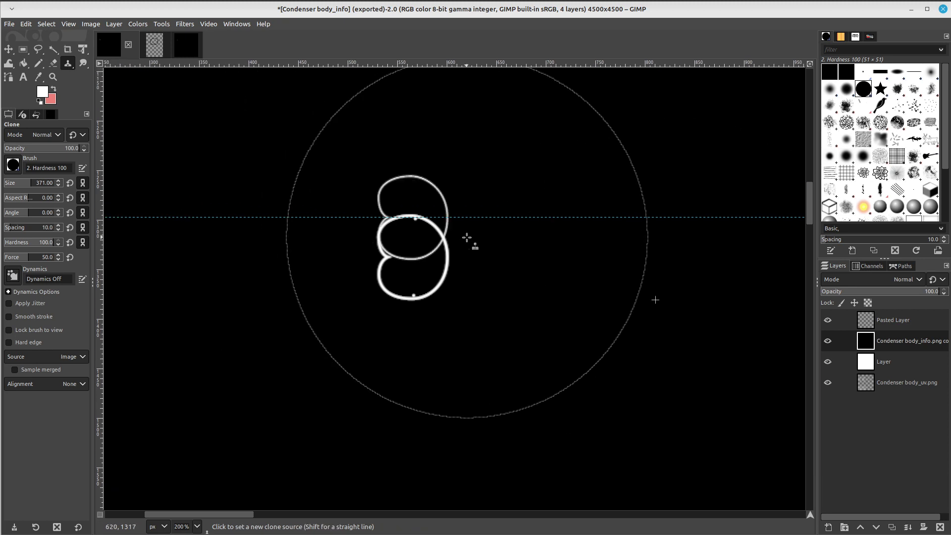
pyautogui.scroll(5, 397, 242)
pyautogui.hscroll(4, 396, 242)
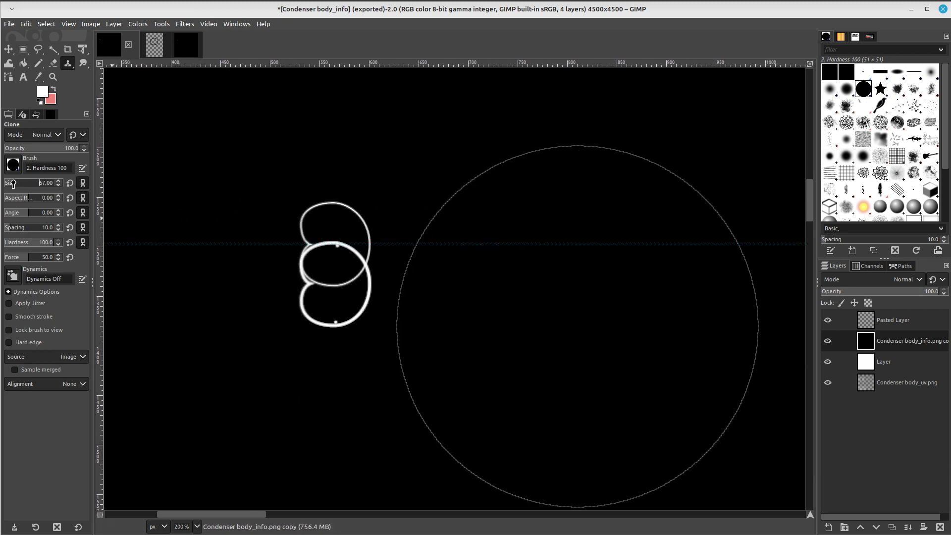
pyautogui.keyDown('ctrl'); pyautogui.click(531, 176); pyautogui.keyUp('ctrl')
pyautogui.moveTo(331, 243); pyautogui.dragTo(371, 242)
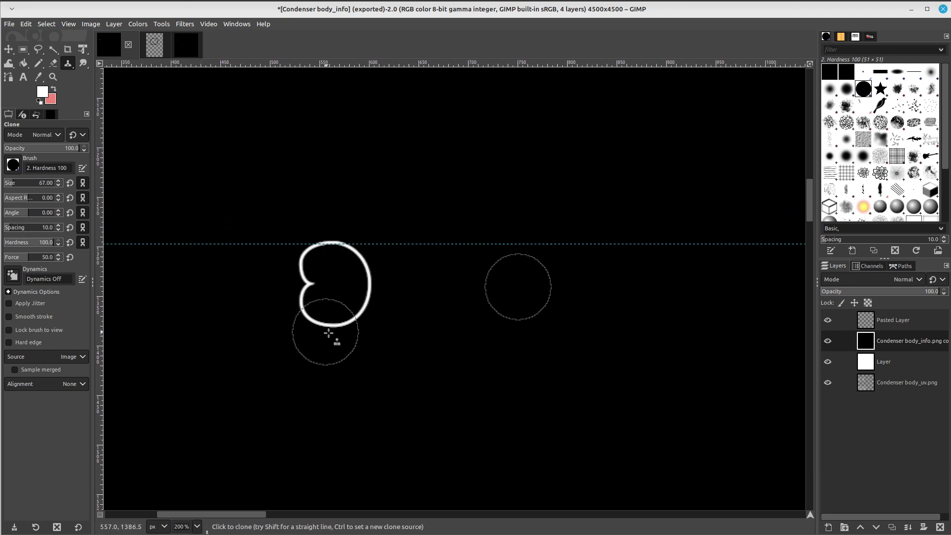
pyautogui.keyDown('ctrl'); pyautogui.scroll(-2, 416, 261); pyautogui.keyUp('ctrl')
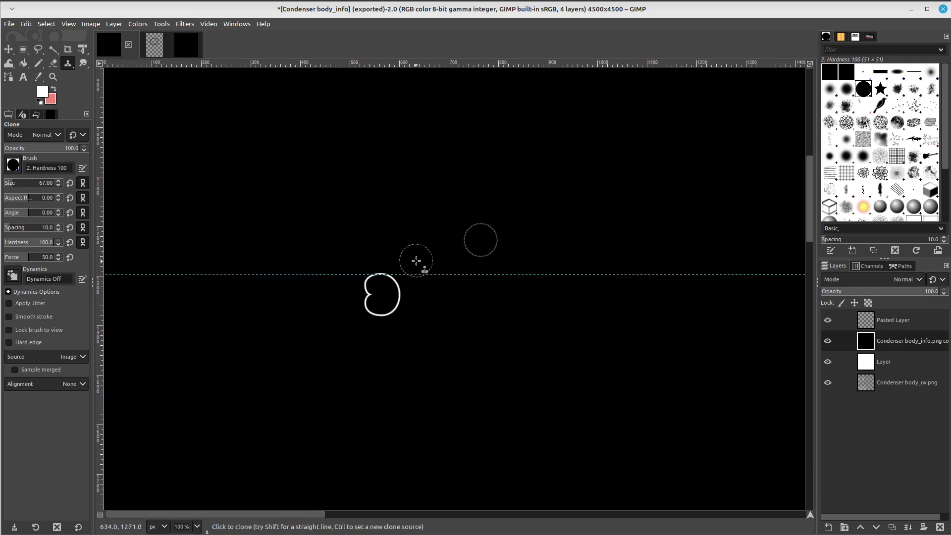
pyautogui.scroll(-2, 545, 228)
pyautogui.hscroll(-1, 545, 228)
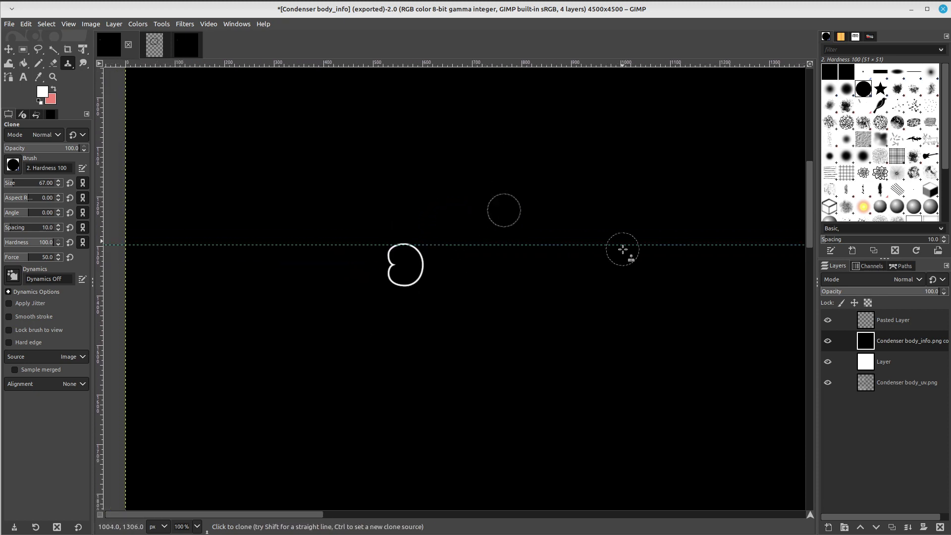
# Export the image over the existing Condenser body_info.png, replacing the file
pyautogui.click(901, 383)
pyautogui.keyDown('ctrl'); pyautogui.scroll(-3, 547, 302); pyautogui.keyUp('ctrl')
pyautogui.hscroll(2, 376, 200)
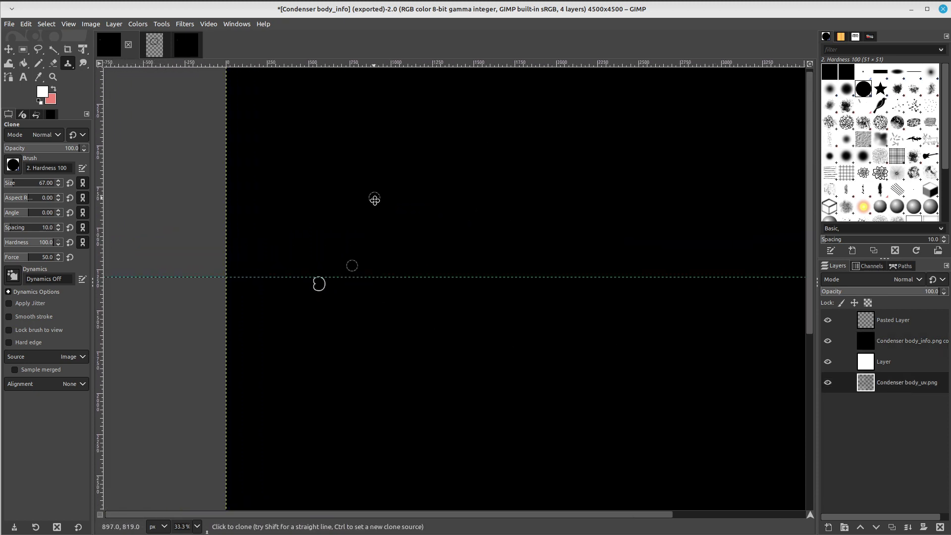
pyautogui.scroll(1, 375, 218)
pyautogui.hotkey('ctrl', 'shift', 'e')
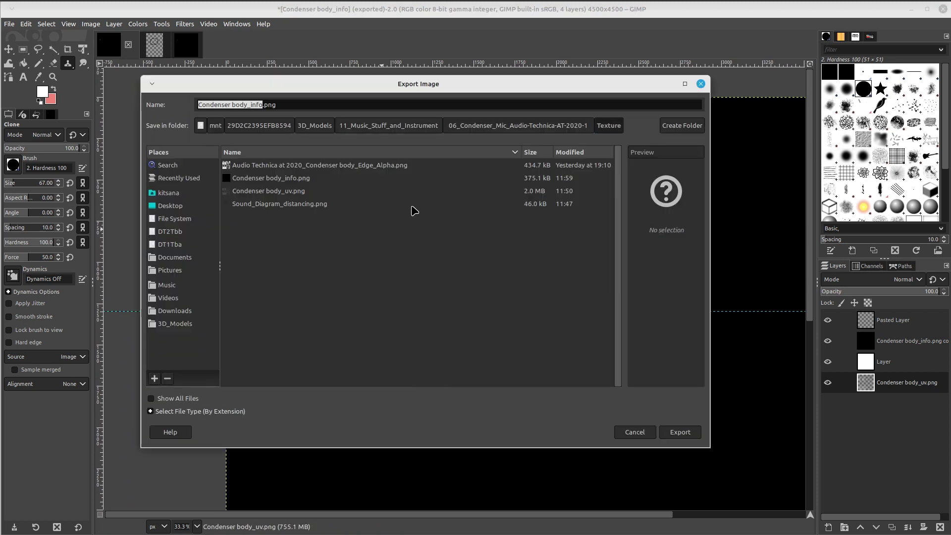
pyautogui.click(677, 432)
pyautogui.click(506, 317)
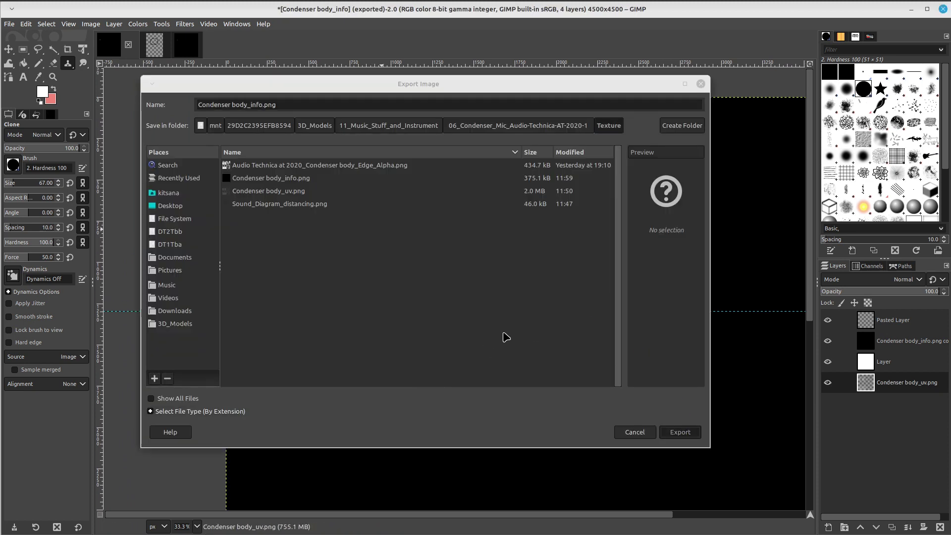
pyautogui.click(520, 379)
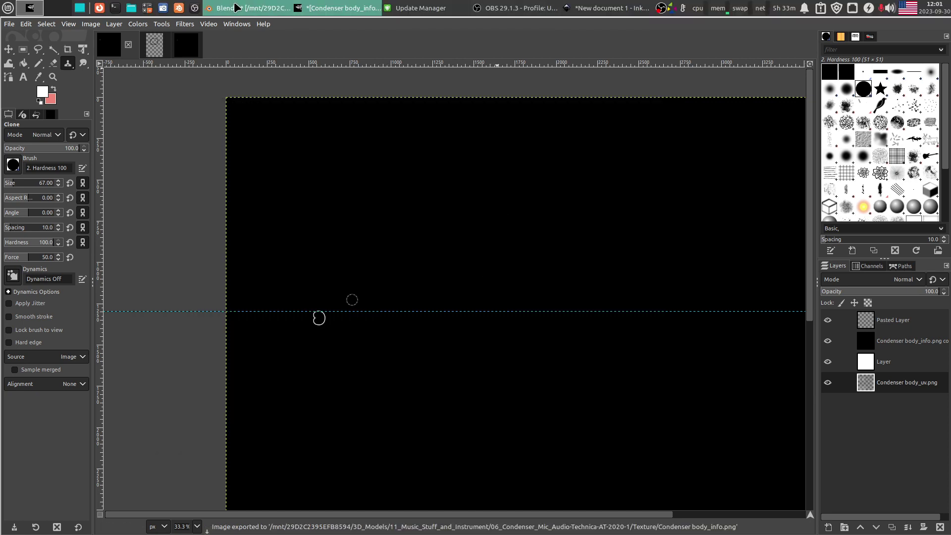
# Back in Blender, show the Shading workspace with the mic body and Principled BSDF nodes
pyautogui.click(245, 9)
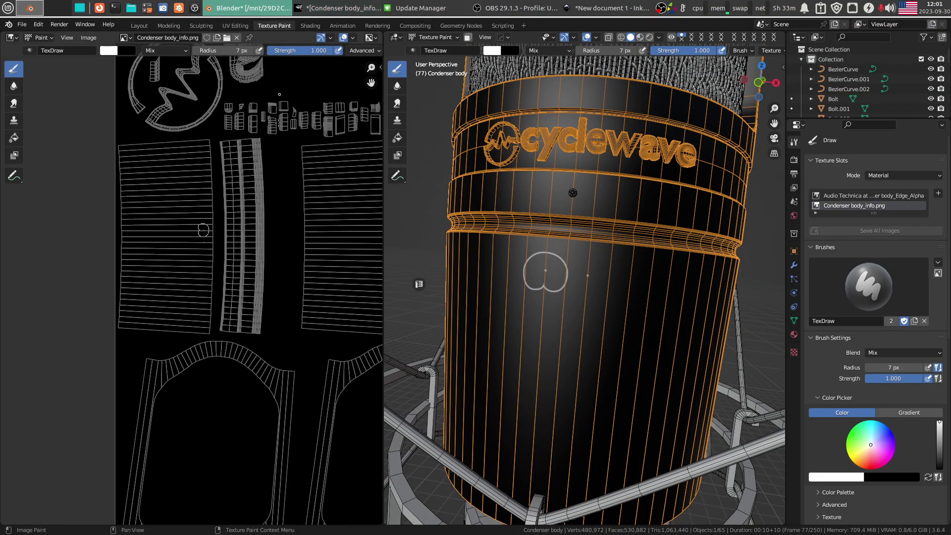
pyautogui.moveTo(296, 247); pyautogui.dragTo(266, 254, button='middle')
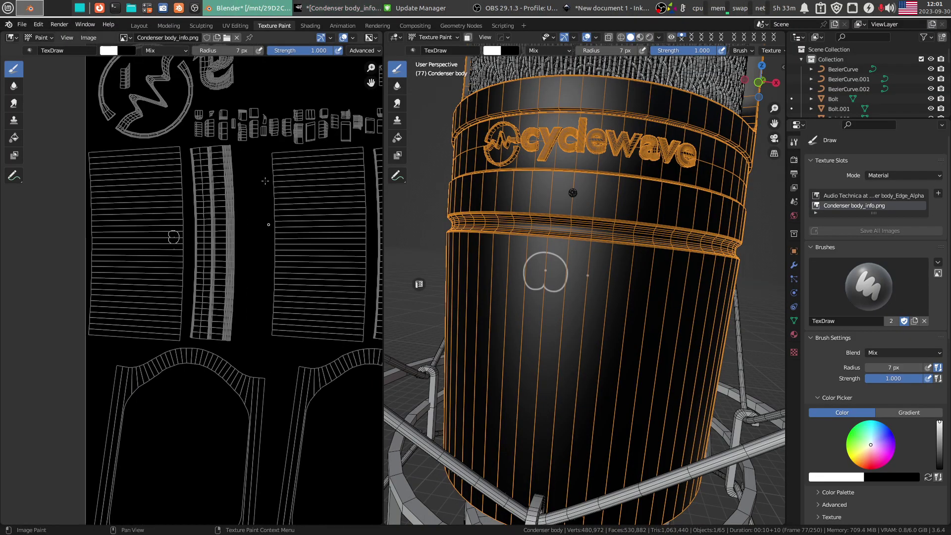
pyautogui.click(309, 25)
pyautogui.moveTo(516, 172); pyautogui.dragTo(407, 193, button='middle')
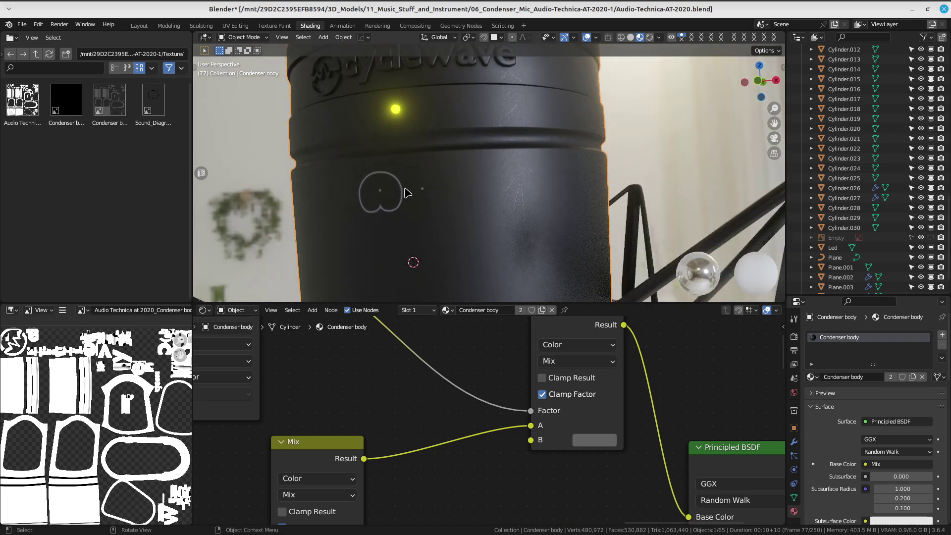
pyautogui.scroll(-2, 495, 421)
pyautogui.moveTo(783, 392); pyautogui.dragTo(644, 381, button='middle')
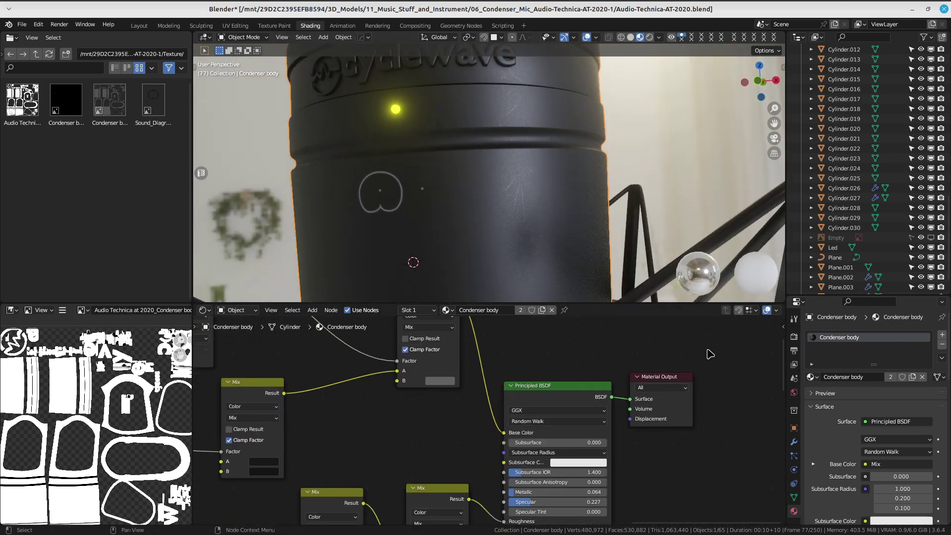
# Show the node editor's side panel on the Node Wrangler tools
pyautogui.press('n')
pyautogui.click(782, 430)
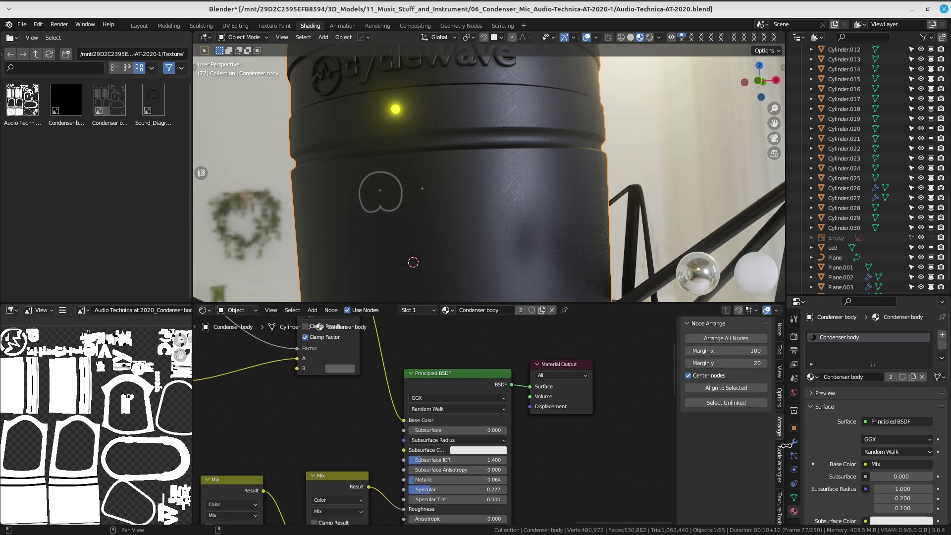
pyautogui.click(781, 466)
pyautogui.scroll(-2, 744, 412)
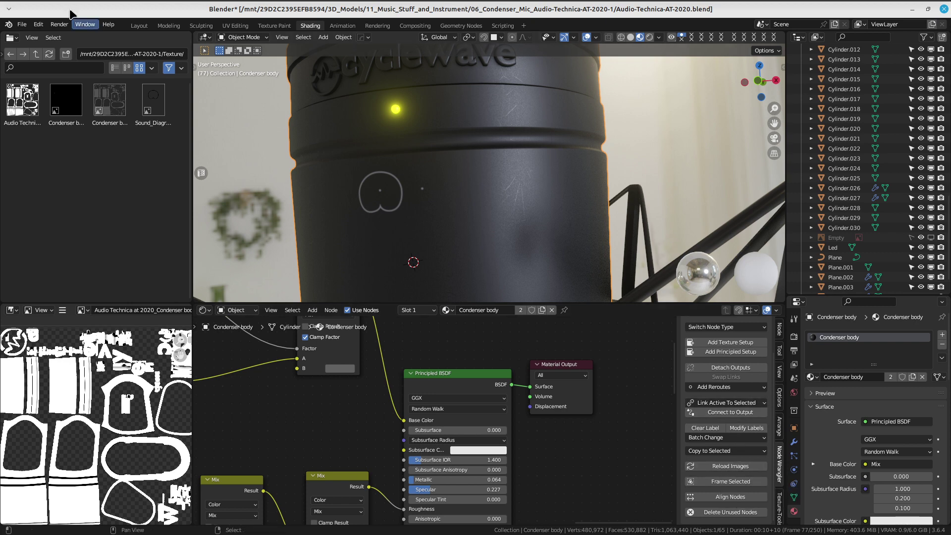
# Search the add-ons for 'node' in Preferences, then save and close the preferences
pyautogui.click(38, 24)
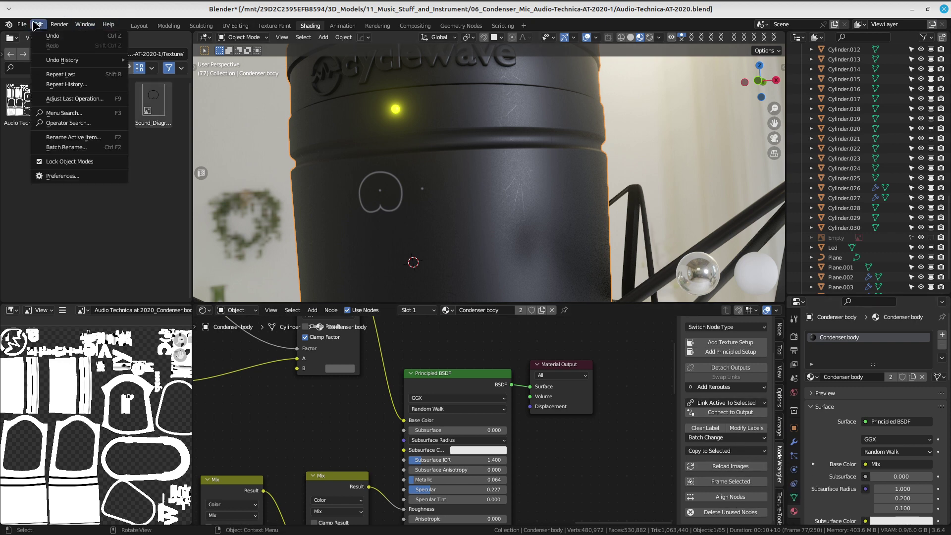
pyautogui.click(49, 177)
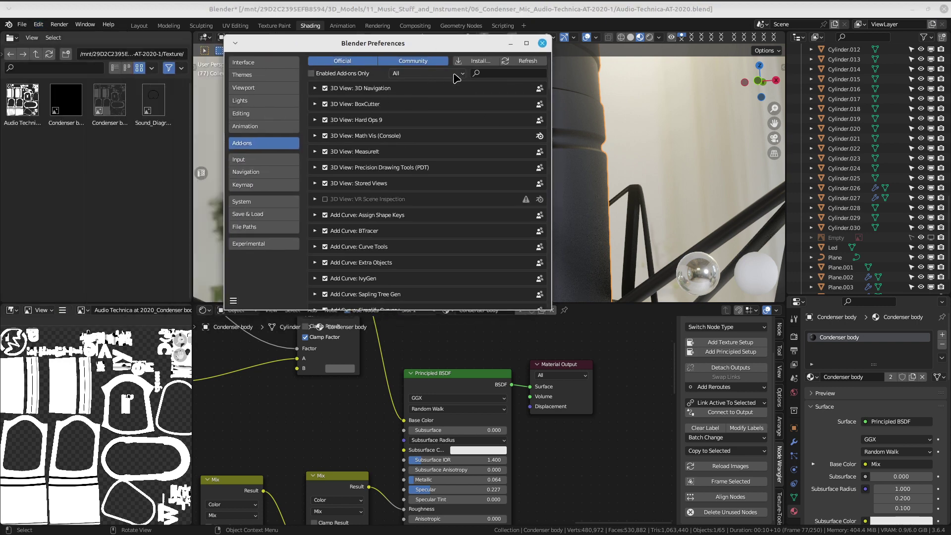
pyautogui.click(484, 74)
pyautogui.write('no')
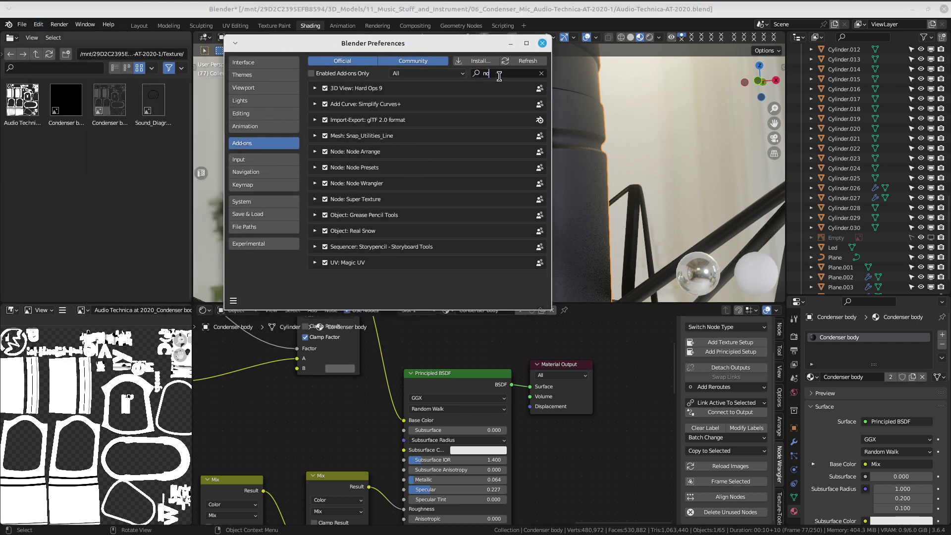
pyautogui.write('de')
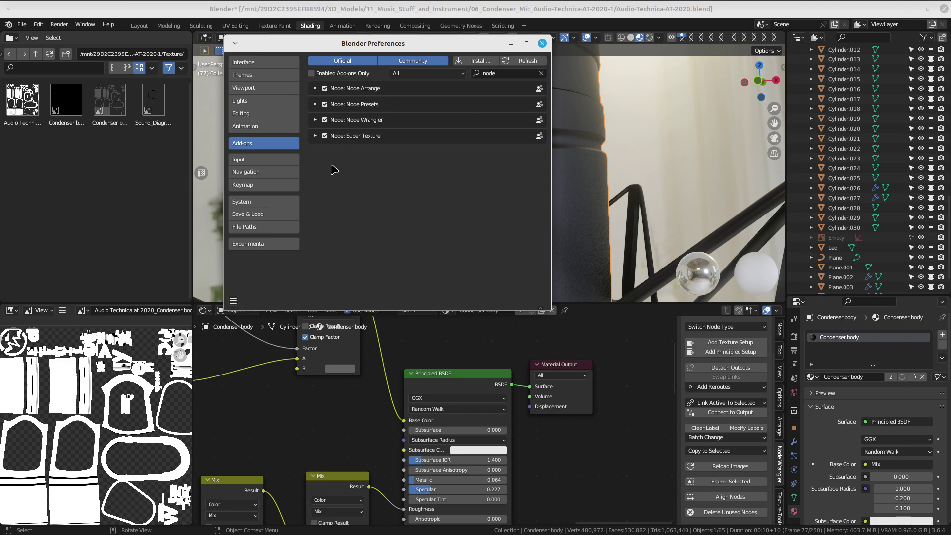
pyautogui.click(234, 301)
pyautogui.click(265, 280)
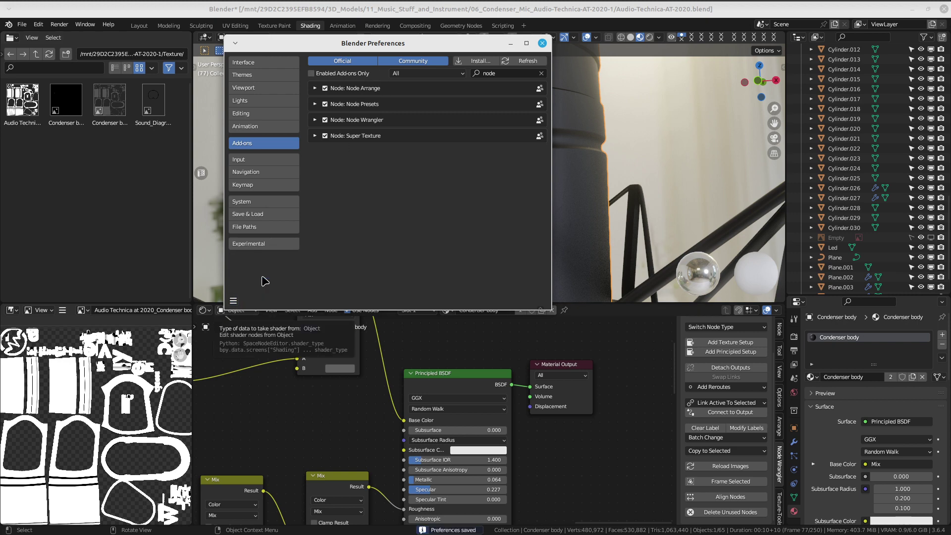
pyautogui.click(542, 43)
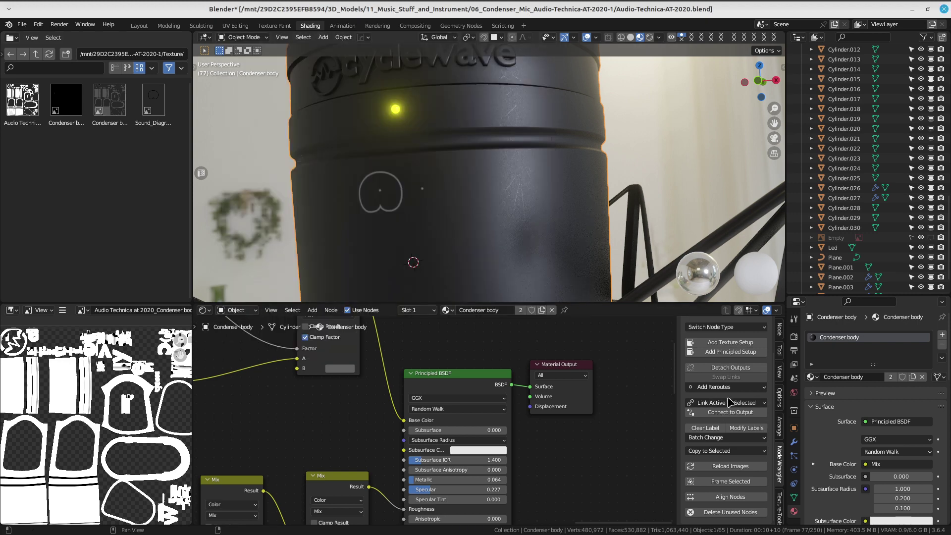
# Reload the textures and orbit the viewport to inspect the new heart outline
pyautogui.click(721, 467)
pyautogui.scroll(-4, 483, 170)
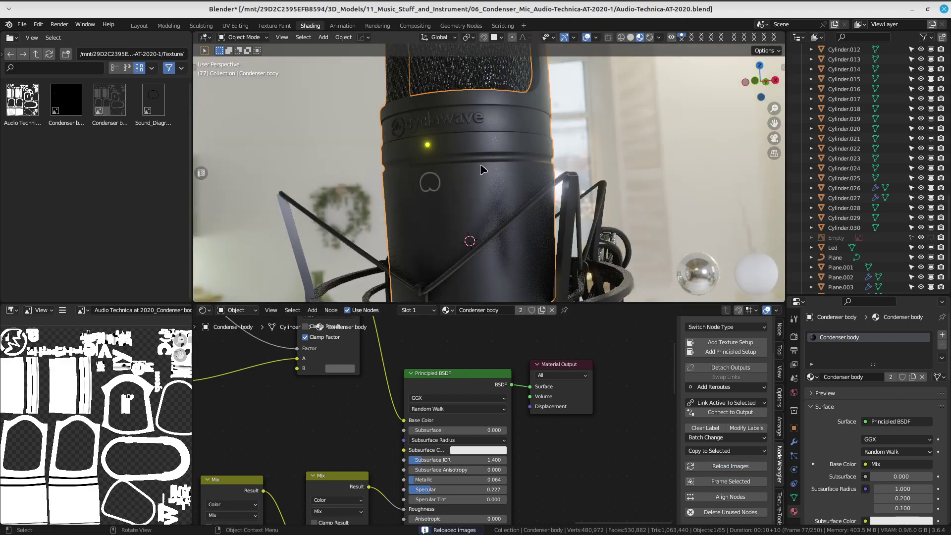
pyautogui.scroll(2, 483, 170)
pyautogui.moveTo(484, 169); pyautogui.dragTo(452, 187, button='middle')
pyautogui.scroll(2, 501, 149)
pyautogui.scroll(4, 524, 178)
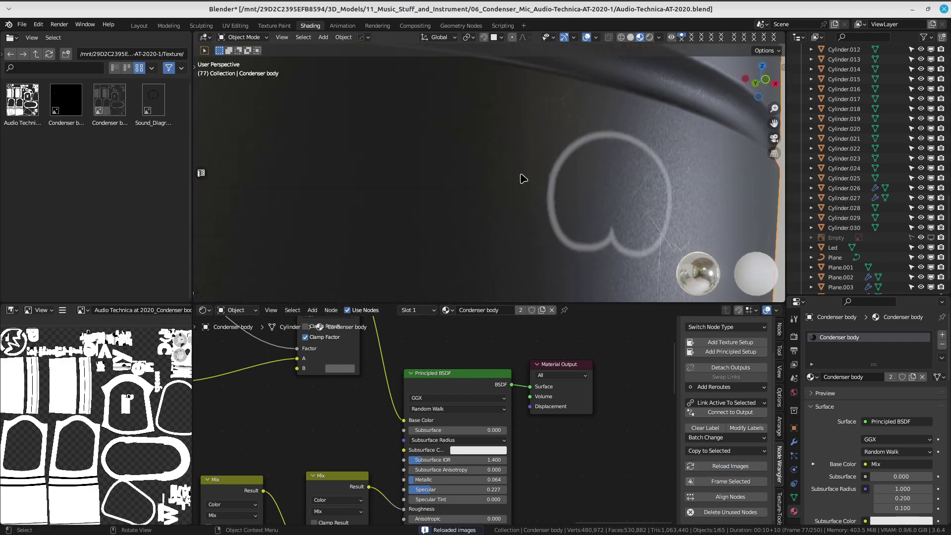
pyautogui.moveTo(524, 179); pyautogui.dragTo(513, 181, button='middle')
pyautogui.moveTo(565, 212); pyautogui.dragTo(565, 197, button='middle')
pyautogui.scroll(2, 543, 162)
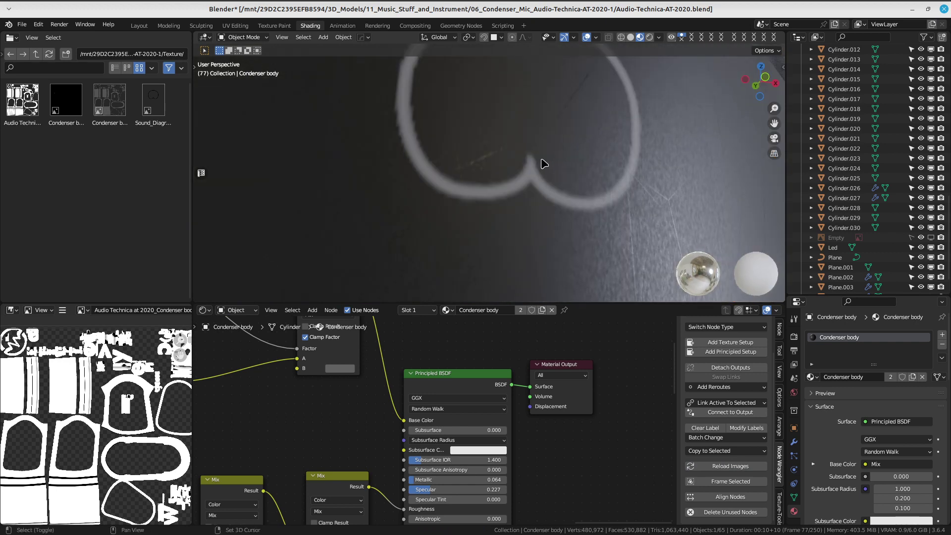
pyautogui.scroll(2, 523, 201)
pyautogui.keyDown('shift'); pyautogui.moveTo(504, 184); pyautogui.dragTo(522, 115, button='middle'); pyautogui.keyUp('shift')
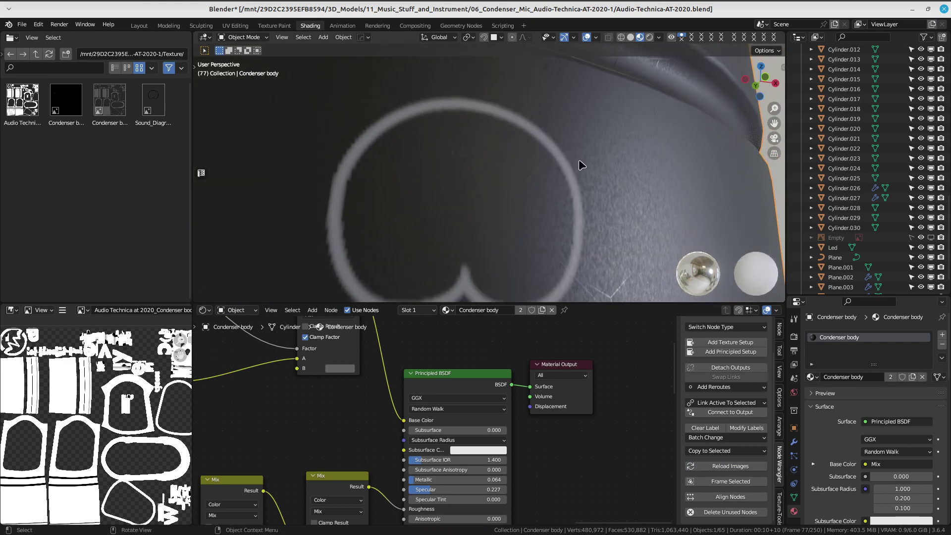
pyautogui.moveTo(582, 165)
pyautogui.mouseDown(button='middle')
pyautogui.moveTo(567, 176)
pyautogui.moveTo(573, 227)
pyautogui.mouseUp(button='middle')
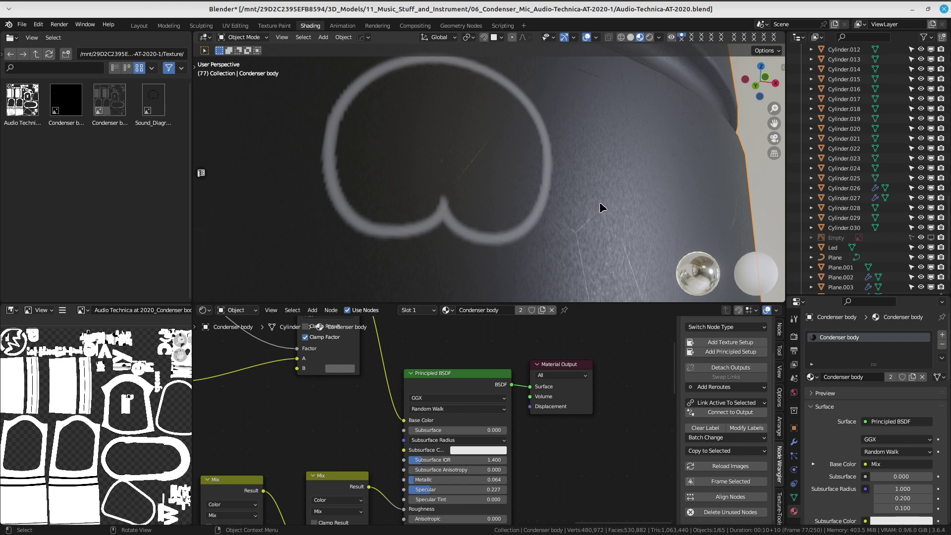
pyautogui.moveTo(600, 99); pyautogui.dragTo(584, 151, button='middle')
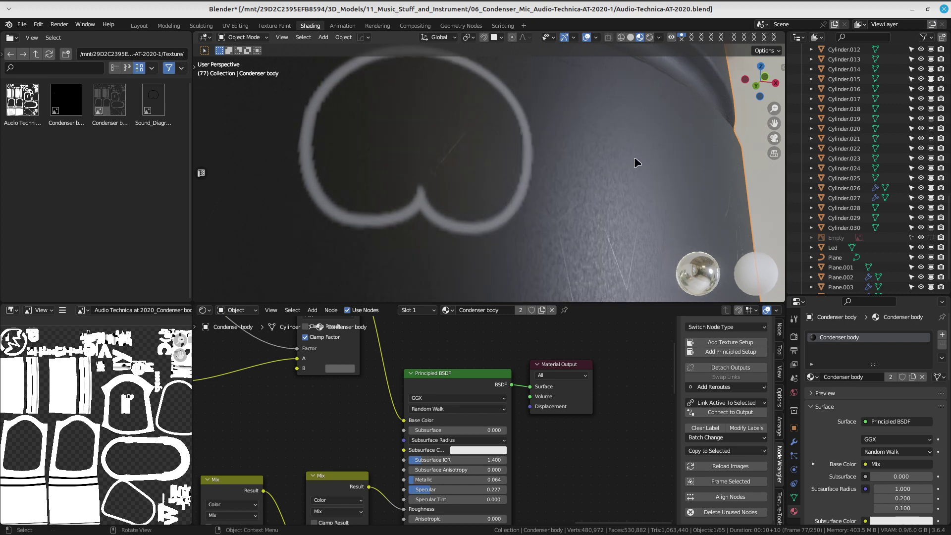
pyautogui.moveTo(572, 205); pyautogui.dragTo(593, 211, button='middle')
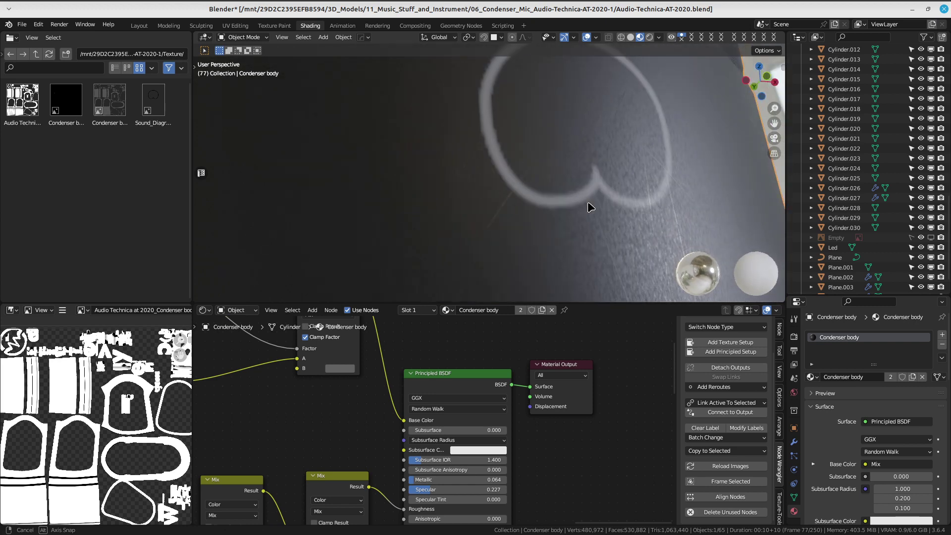
pyautogui.moveTo(593, 210); pyautogui.dragTo(625, 229, button='middle')
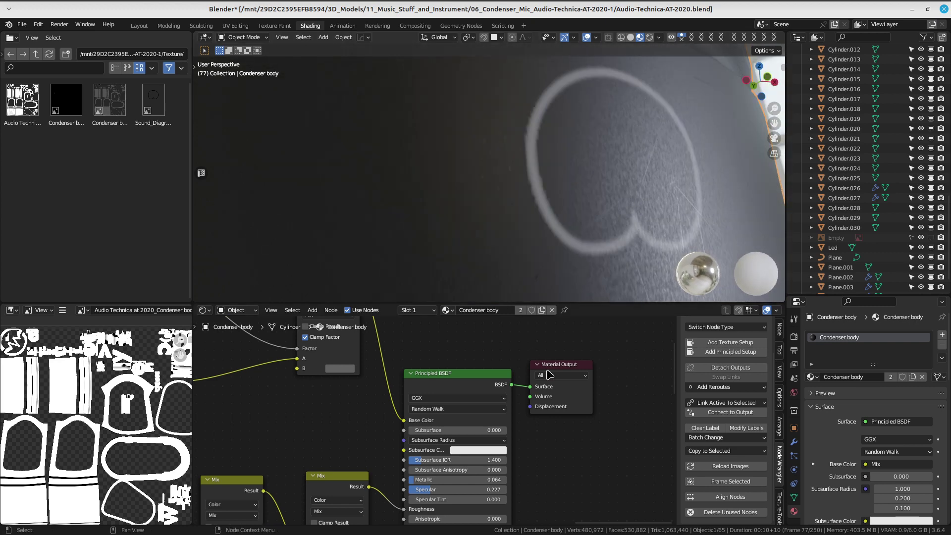
# Move an image texture node upward and orbit out to see the grille and LED
pyautogui.scroll(-4, 550, 375)
pyautogui.moveTo(389, 360); pyautogui.dragTo(389, 340)
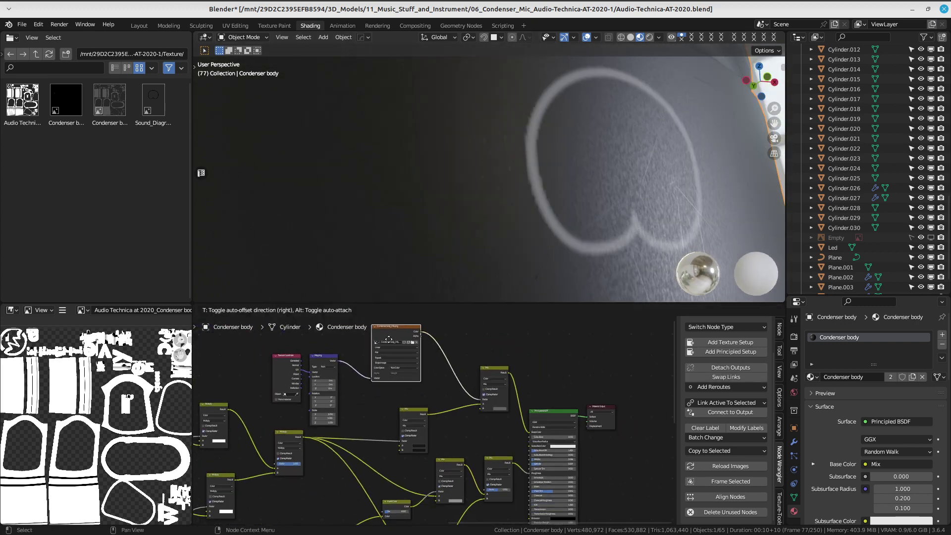
pyautogui.scroll(1, 536, 396)
pyautogui.scroll(1, 536, 396)
pyautogui.scroll(-2, 664, 150)
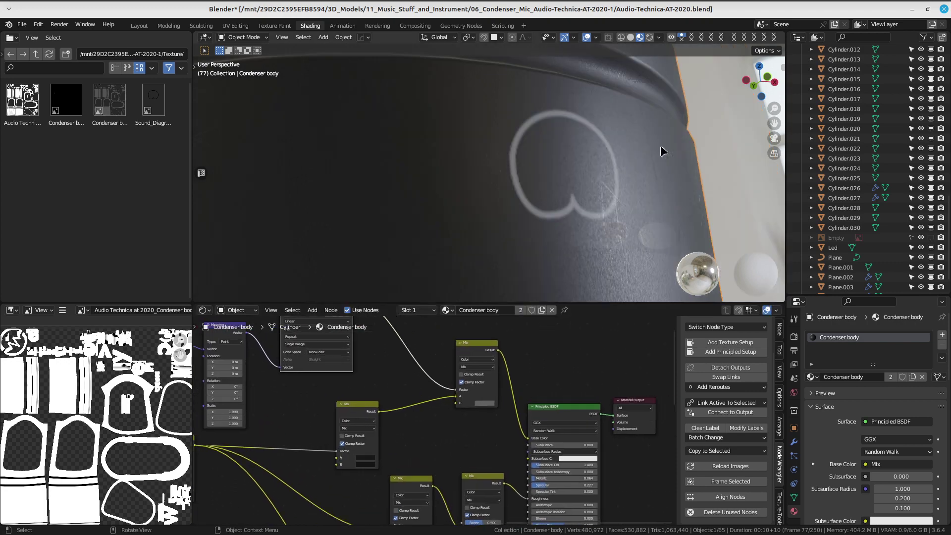
pyautogui.scroll(-3, 664, 150)
pyautogui.moveTo(603, 159)
pyautogui.mouseDown(button='middle')
pyautogui.moveTo(586, 239)
pyautogui.moveTo(579, 189)
pyautogui.mouseUp(button='middle')
pyautogui.scroll(-3, 586, 239)
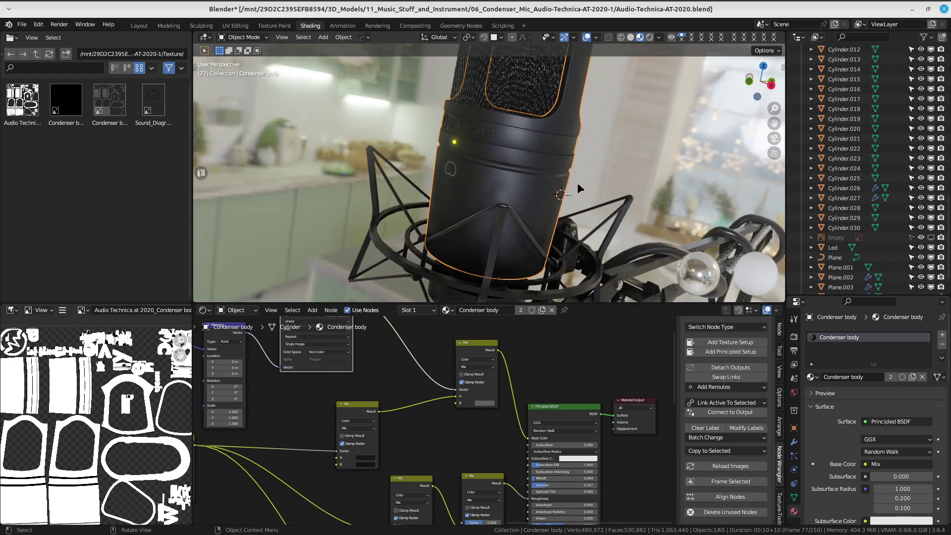
# Save Audio-Technica-AT-2020.blend
pyautogui.hotkey('ctrl', 's')
pyautogui.click(523, 149)
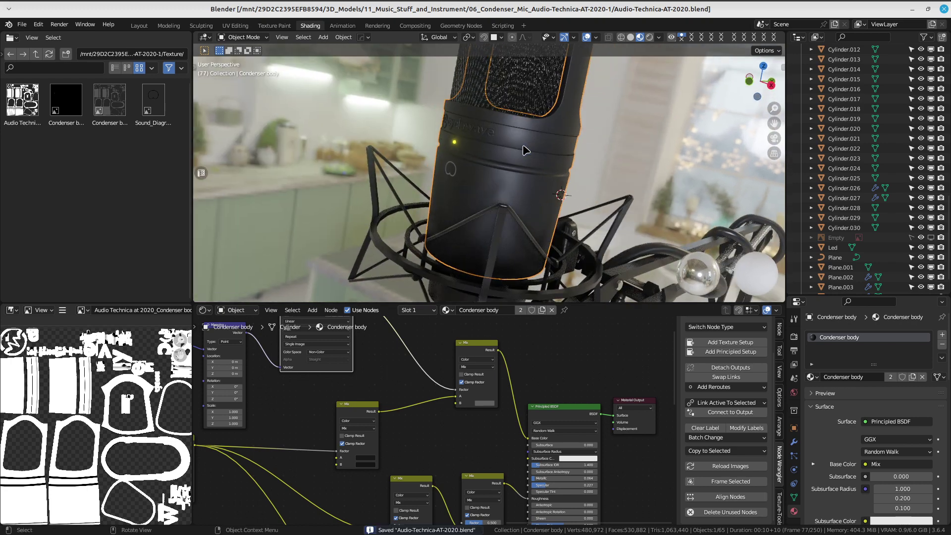
pyautogui.moveTo(527, 218)
pyautogui.mouseDown(button='middle')
pyautogui.moveTo(549, 193)
pyautogui.moveTo(418, 180)
pyautogui.moveTo(466, 190)
pyautogui.moveTo(520, 159)
pyautogui.mouseUp(button='middle')
# Find the Led object in the Outliner and hide it from the viewport
pyautogui.scroll(2, 495, 187)
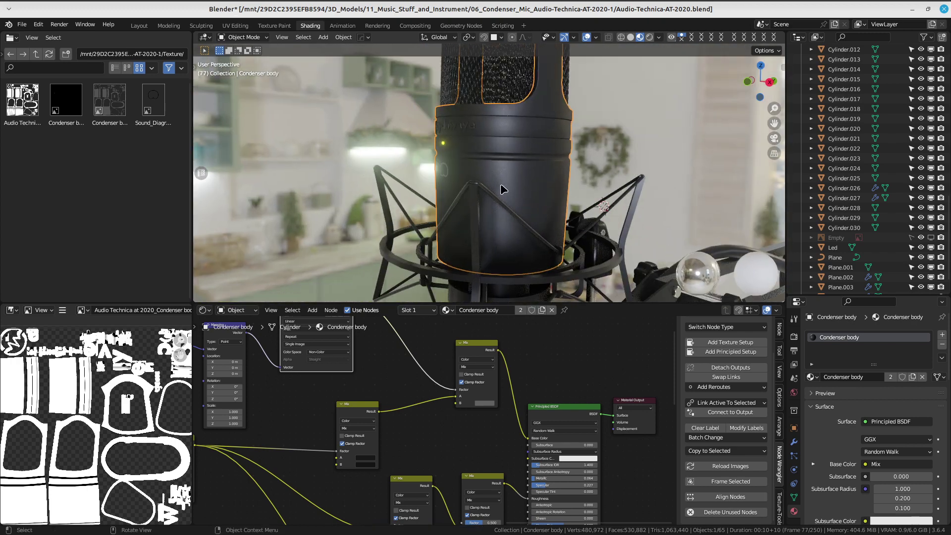
pyautogui.scroll(1, 504, 180)
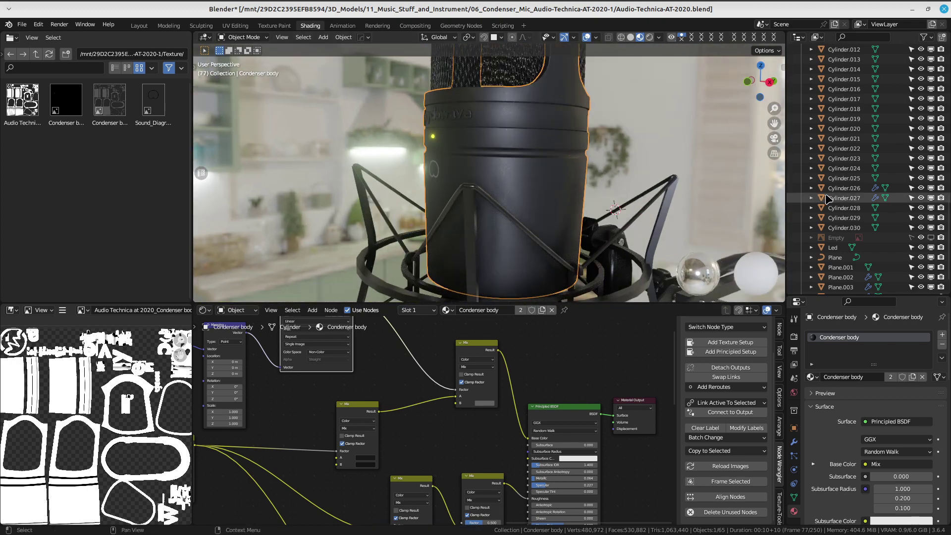
pyautogui.scroll(-2, 874, 188)
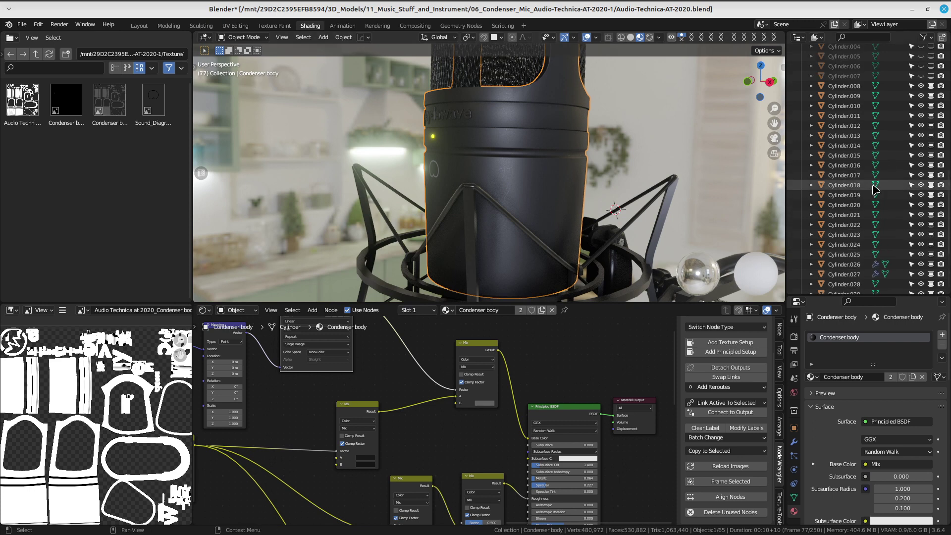
pyautogui.scroll(3, 874, 191)
pyautogui.scroll(2, 877, 194)
pyautogui.scroll(-3, 877, 201)
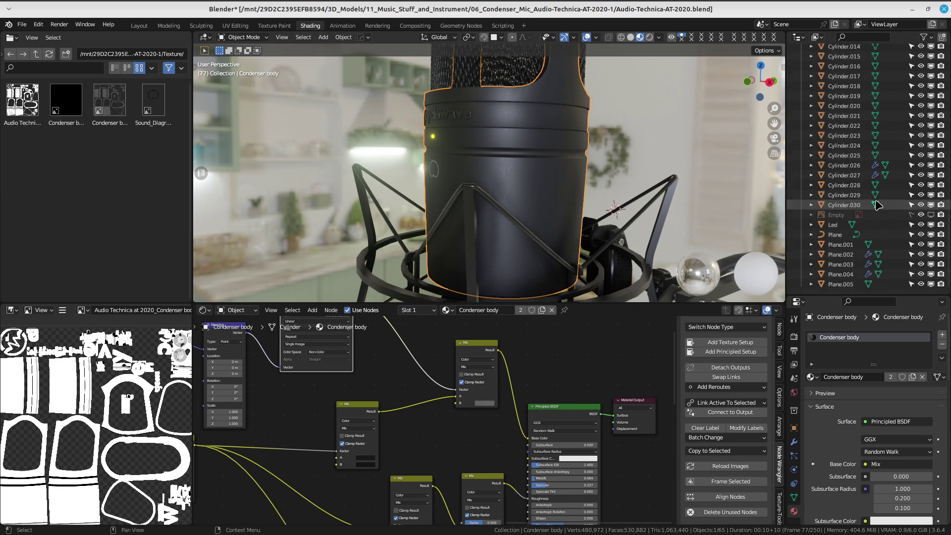
pyautogui.scroll(-2, 866, 228)
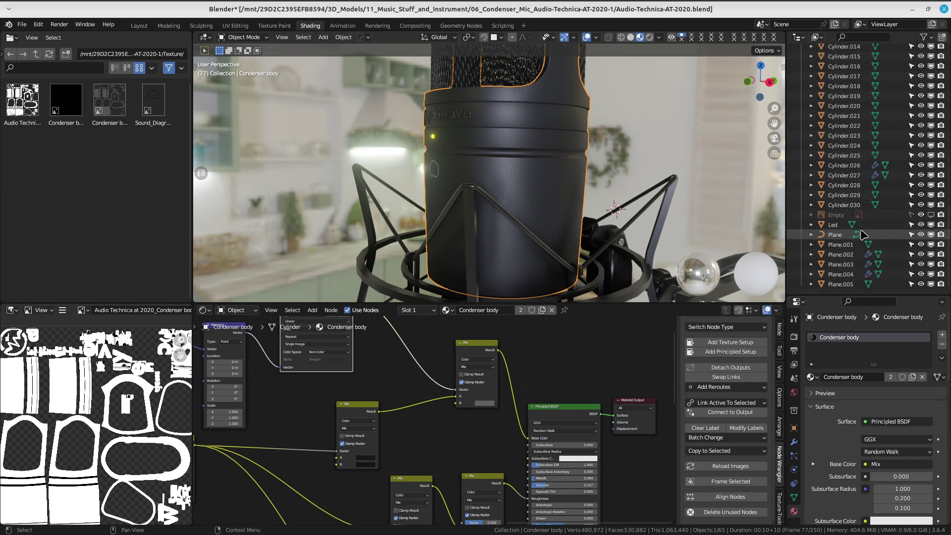
pyautogui.click(931, 226)
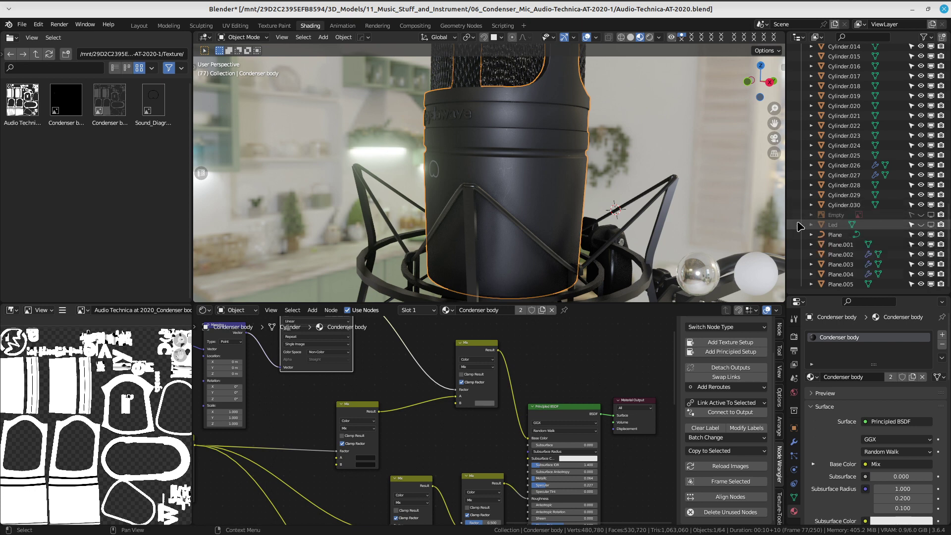
# Orbit and zoom around the mic body to check the dot is gone
pyautogui.moveTo(617, 178); pyautogui.dragTo(695, 164, button='middle')
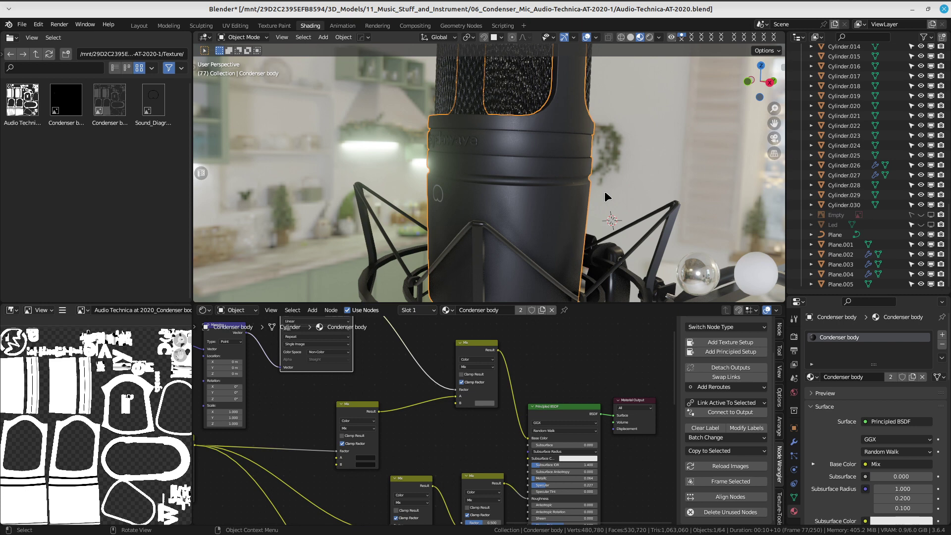
pyautogui.moveTo(599, 185); pyautogui.dragTo(576, 178, button='middle')
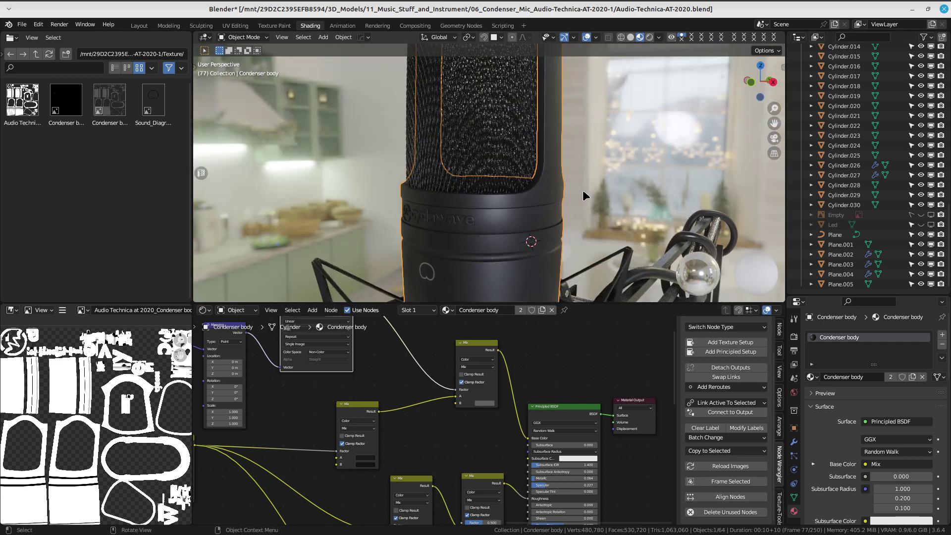
pyautogui.scroll(1, 582, 190)
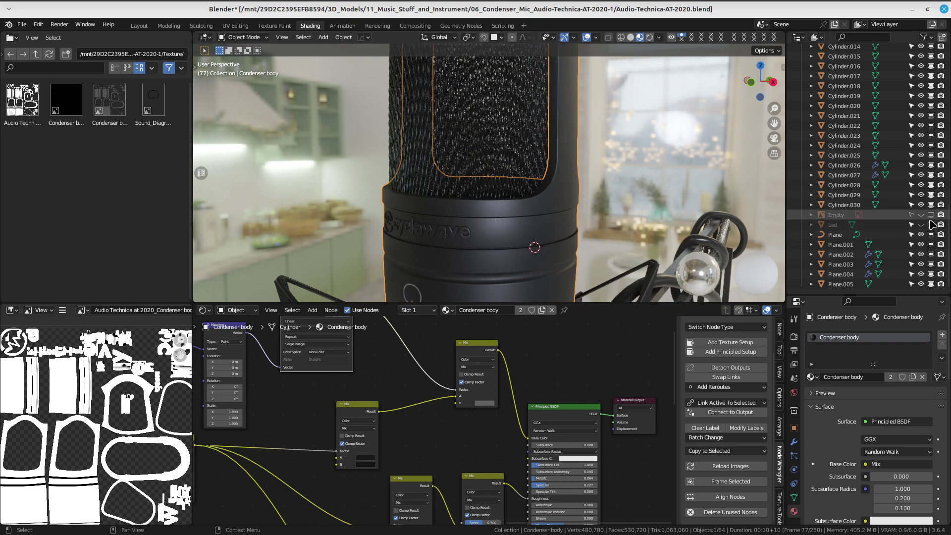
pyautogui.scroll(5, 930, 218)
pyautogui.scroll(5, 931, 178)
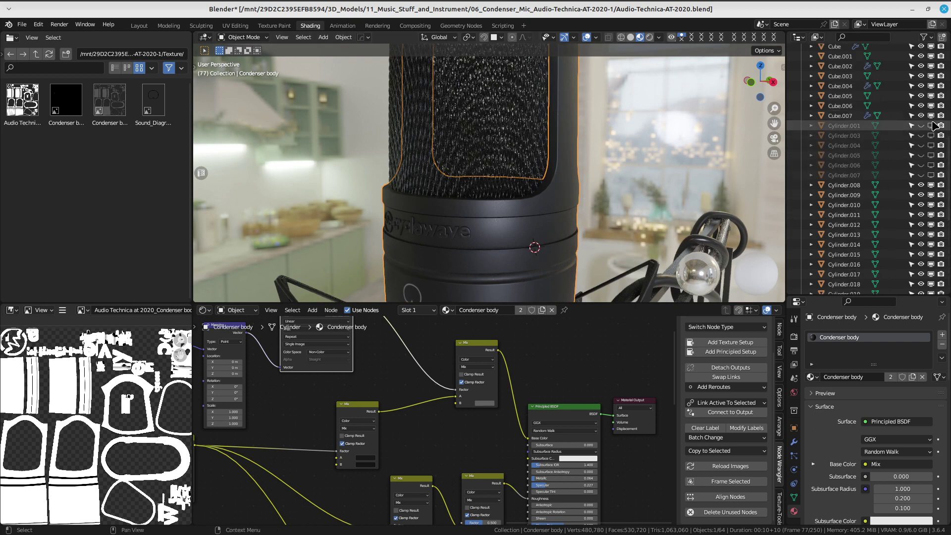
# Hide the Condenser body object to expose the grille and save the file
pyautogui.scroll(2, 906, 204)
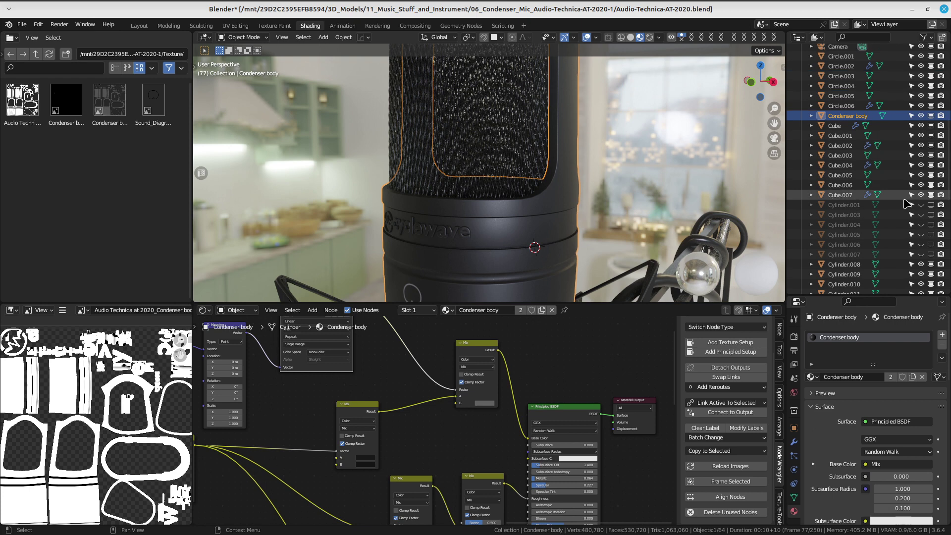
pyautogui.click(921, 115)
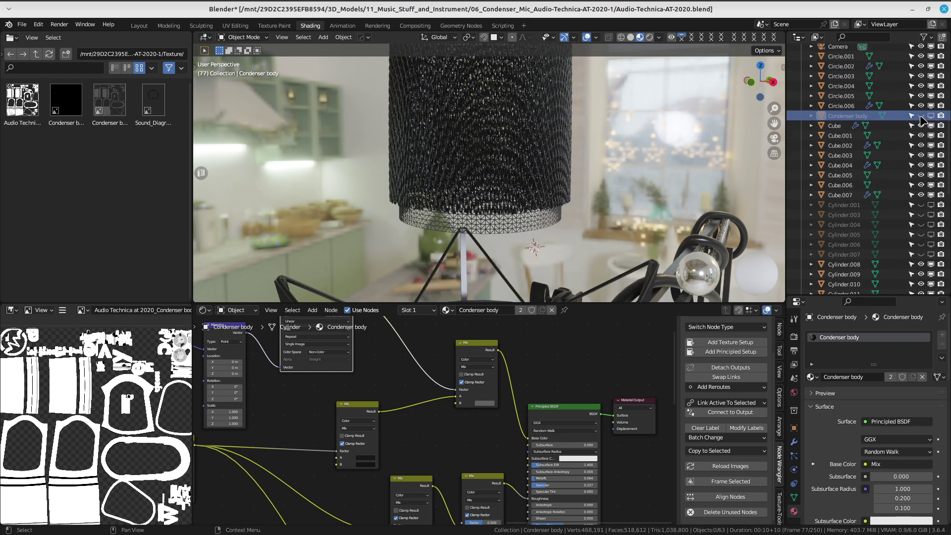
pyautogui.scroll(-1, 592, 168)
pyautogui.scroll(-1, 592, 168)
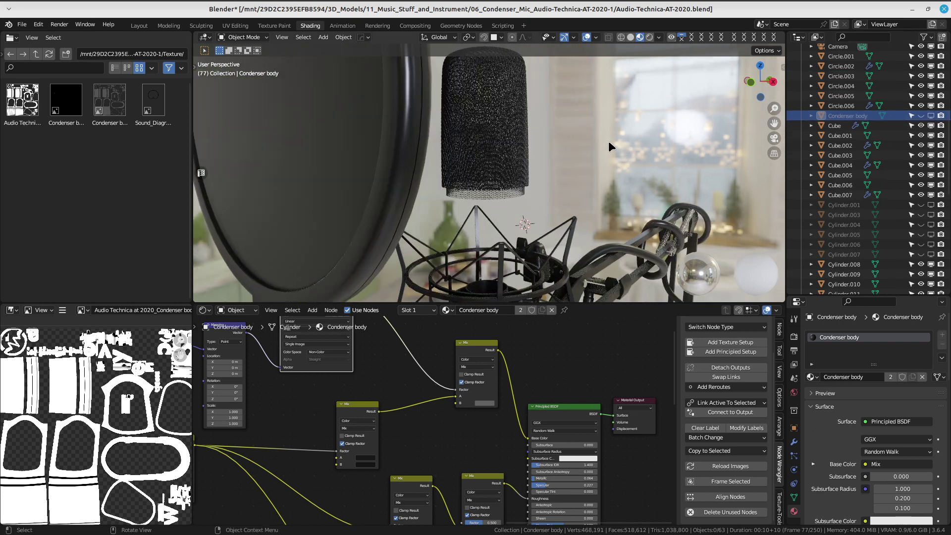
pyautogui.moveTo(608, 139)
pyautogui.mouseDown(button='middle')
pyautogui.moveTo(593, 173)
pyautogui.moveTo(599, 161)
pyautogui.mouseUp(button='middle')
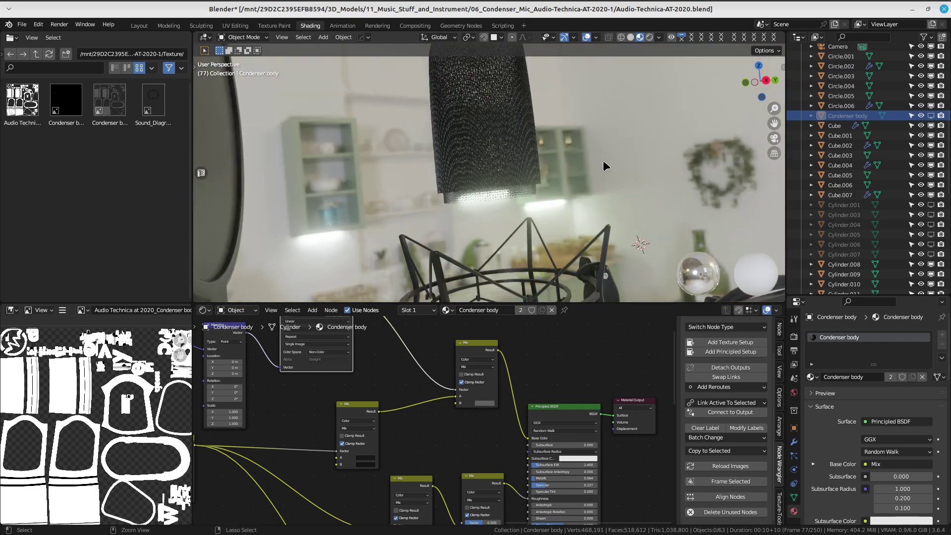
pyautogui.hotkey('ctrl', 's')
pyautogui.click(564, 126)
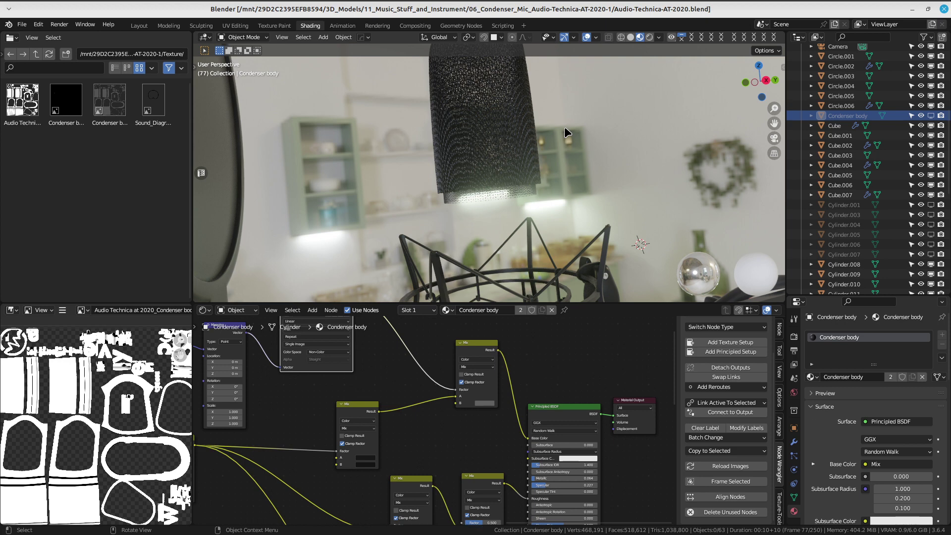
# Select the outer grille Plane mesh and view it closer
pyautogui.click(531, 121)
pyautogui.moveTo(581, 130)
pyautogui.mouseDown(button='middle')
pyautogui.moveTo(446, 152)
pyautogui.moveTo(671, 175)
pyautogui.mouseUp(button='middle')
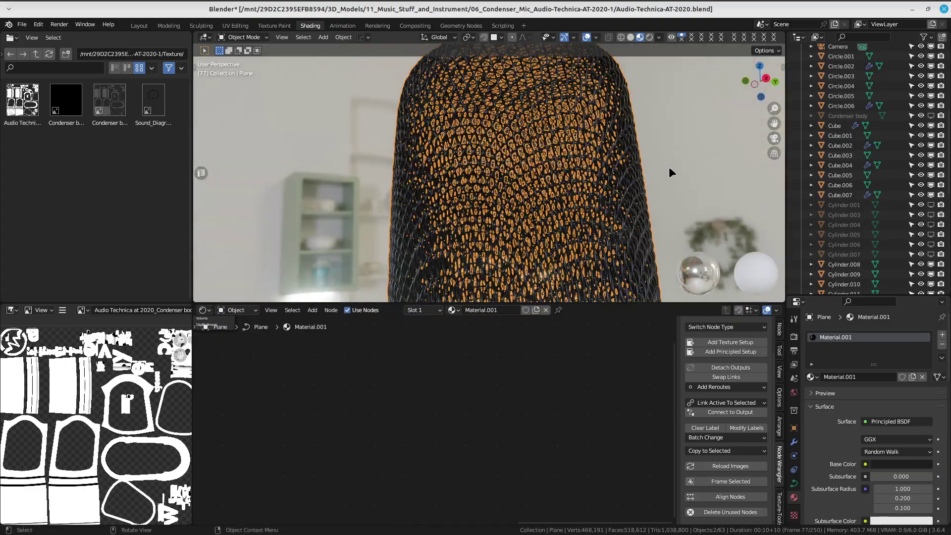
pyautogui.click(661, 171)
pyautogui.scroll(5, 595, 183)
pyautogui.moveTo(570, 188)
pyautogui.mouseDown(button='middle')
pyautogui.moveTo(531, 194)
pyautogui.moveTo(512, 180)
pyautogui.moveTo(527, 219)
pyautogui.mouseUp(button='middle')
# Select the inner grille Cube, move it with G, and reselect it
pyautogui.click(530, 229)
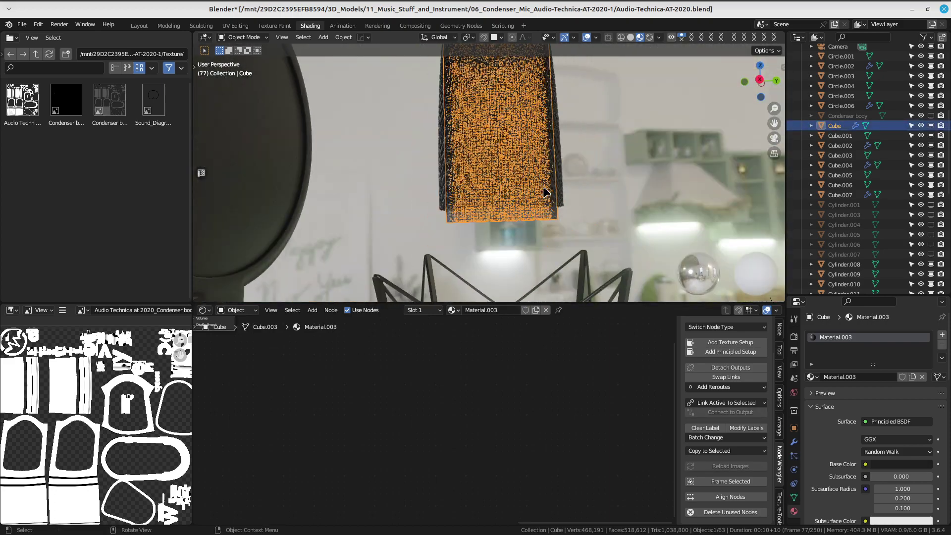
pyautogui.press('g')
pyautogui.click(695, 186)
pyautogui.scroll(3, 694, 187)
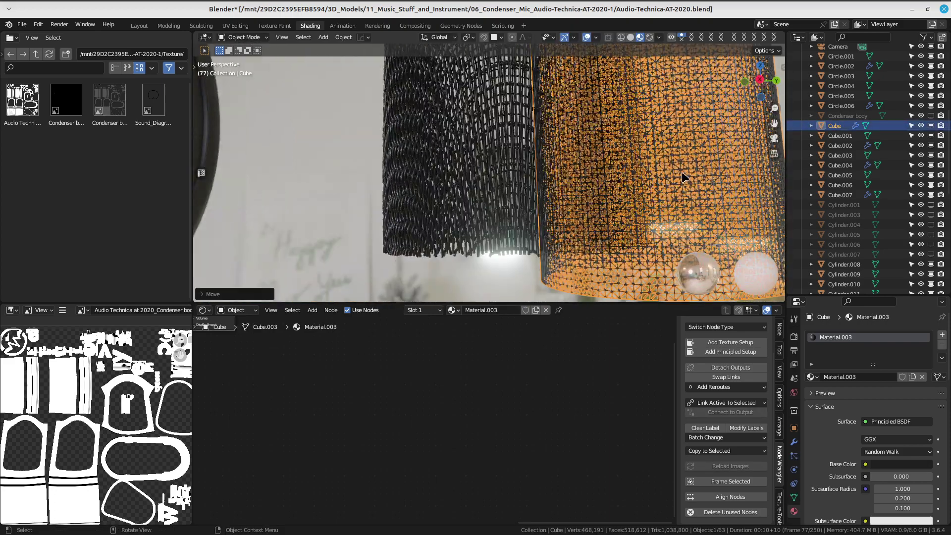
pyautogui.moveTo(695, 186)
pyautogui.mouseDown(button='middle')
pyautogui.moveTo(642, 201)
pyautogui.moveTo(609, 172)
pyautogui.mouseUp(button='middle')
pyautogui.scroll(-2, 631, 199)
pyautogui.click(610, 172)
pyautogui.scroll(3, 489, 172)
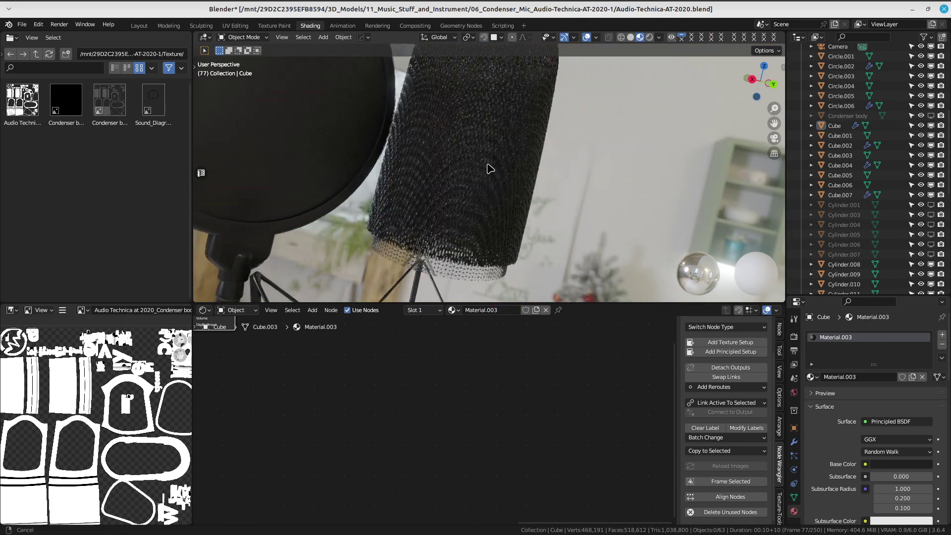
pyautogui.moveTo(489, 172)
pyautogui.mouseDown(button='middle')
pyautogui.moveTo(525, 200)
pyautogui.moveTo(554, 156)
pyautogui.moveTo(601, 163)
pyautogui.moveTo(560, 176)
pyautogui.moveTo(572, 145)
pyautogui.moveTo(544, 207)
pyautogui.moveTo(520, 218)
pyautogui.mouseUp(button='middle')
pyautogui.scroll(3, 520, 218)
pyautogui.click(523, 217)
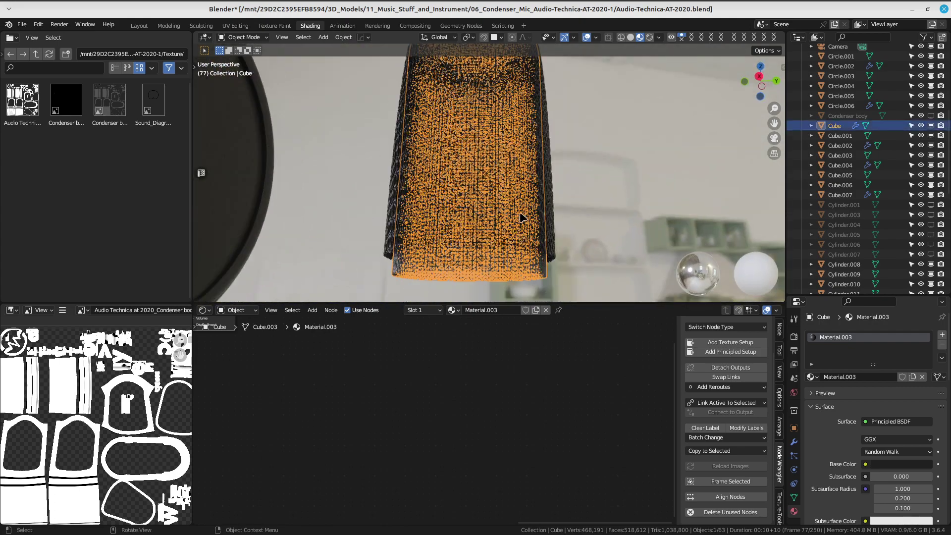
# Review the Cube's Subdivision, Triangulate and Wireframe modifiers
pyautogui.click(794, 442)
pyautogui.scroll(-2, 818, 429)
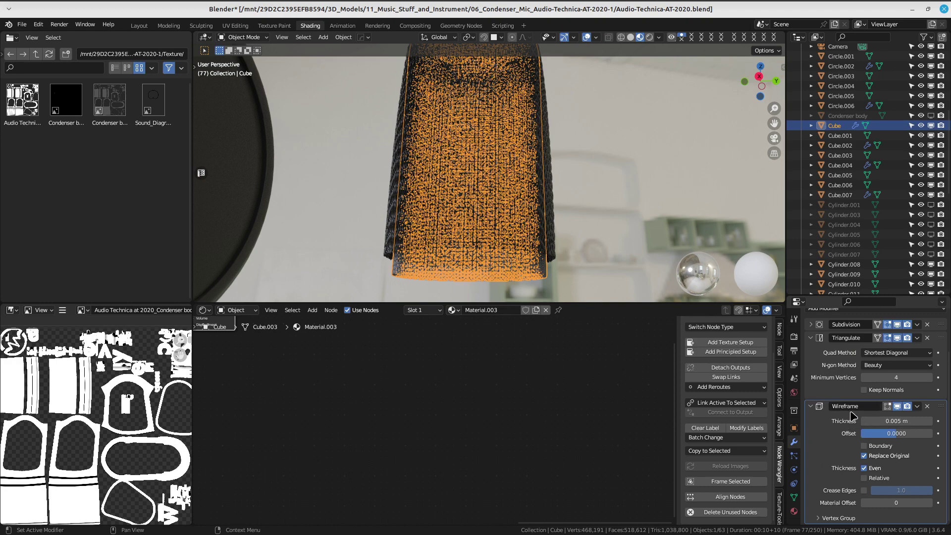
pyautogui.scroll(2, 856, 406)
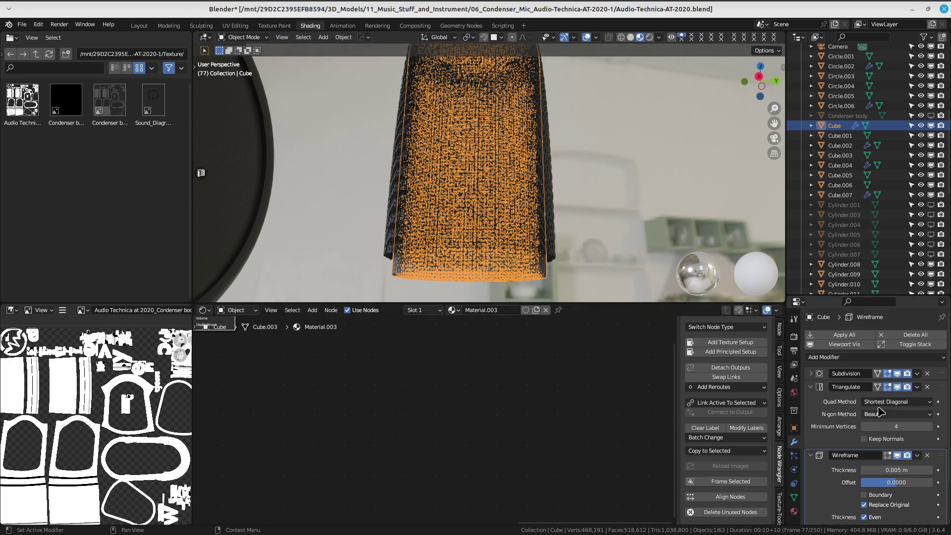
pyautogui.moveTo(566, 253)
pyautogui.mouseDown(button='middle')
pyautogui.moveTo(504, 159)
pyautogui.moveTo(523, 172)
pyautogui.mouseUp(button='middle')
# Hide the inner Cube grille, select the outer Plane, and save the file
pyautogui.hotkey('alt', 'a')
pyautogui.click(503, 242)
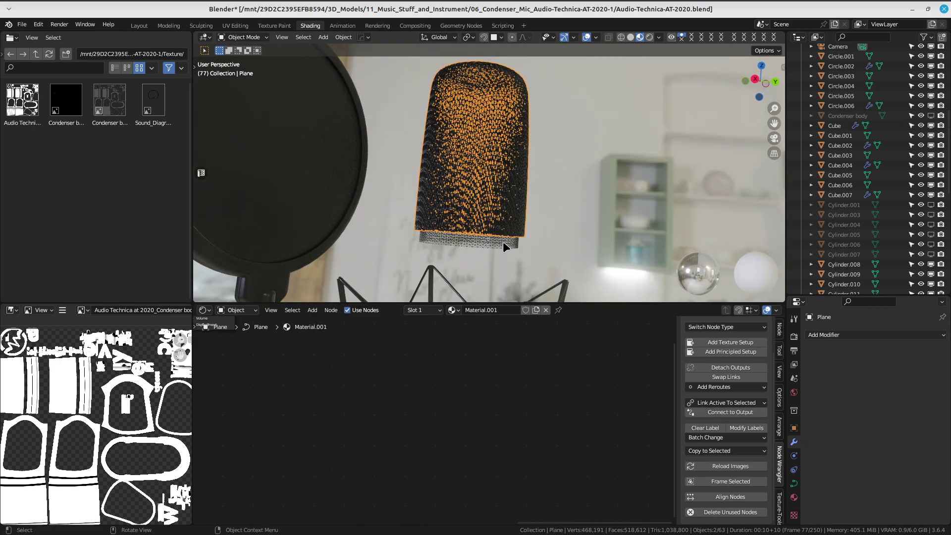
pyautogui.press('h')
pyautogui.click(525, 146)
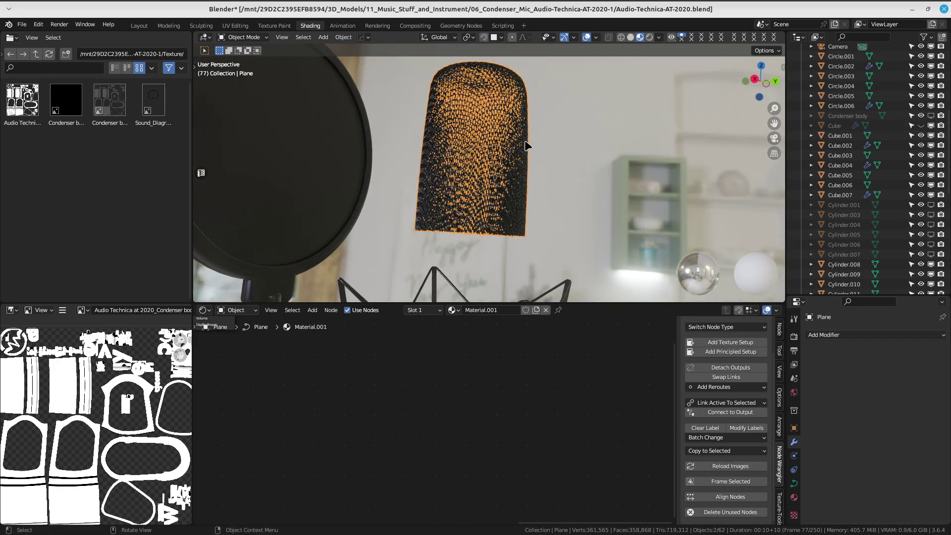
pyautogui.scroll(4, 555, 129)
pyautogui.scroll(1, 582, 113)
pyautogui.hotkey('ctrl', 's')
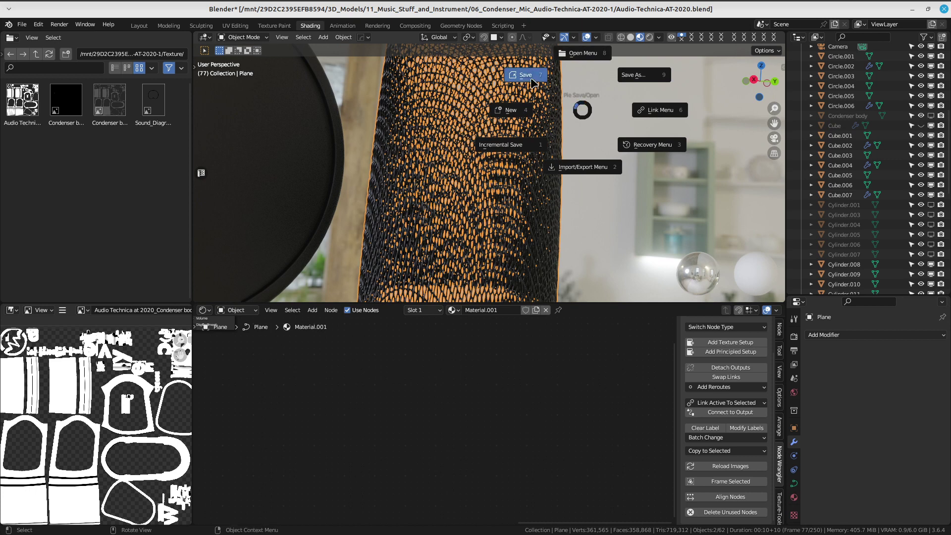
pyautogui.click(533, 83)
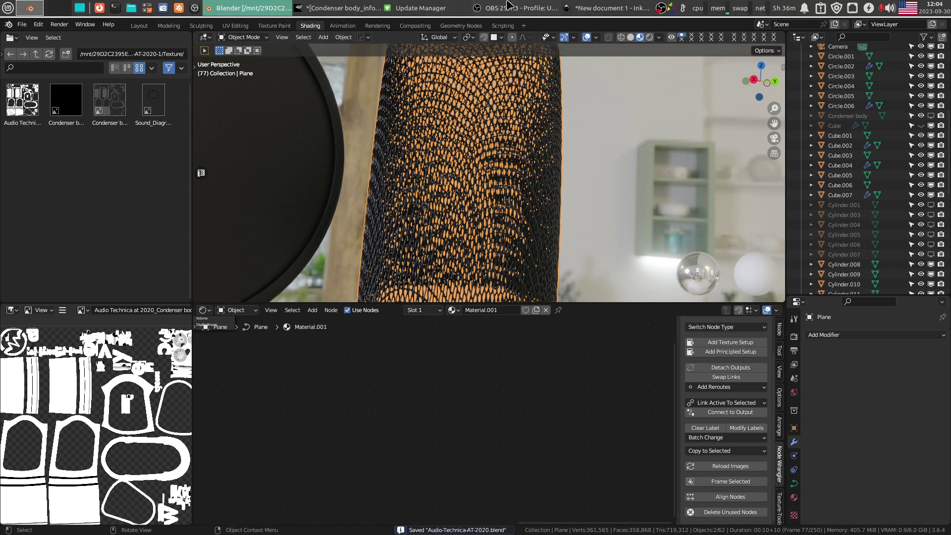